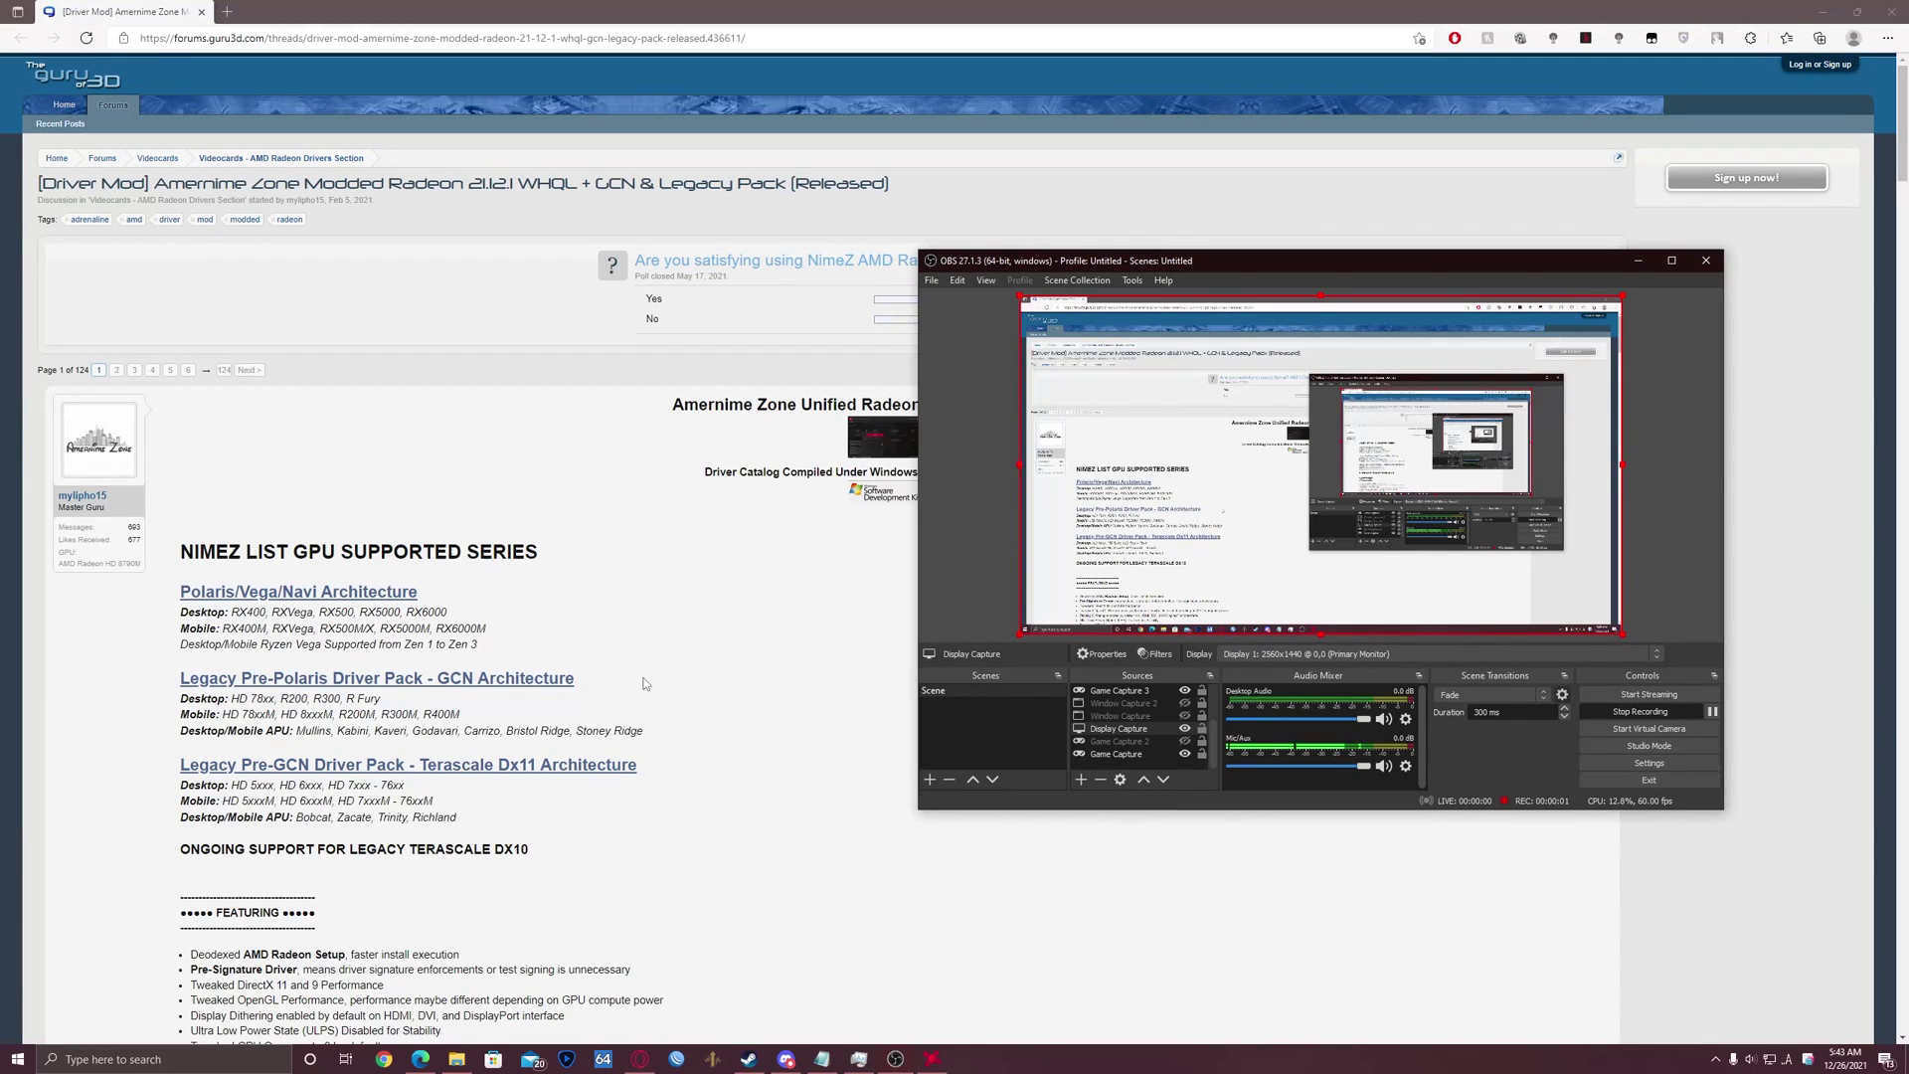
Step: Bring the modded Radeon 21.12.1 forum thread forward and highlight the Polaris desktop and Legacy Pre-Polaris lines
left_click(644, 684)
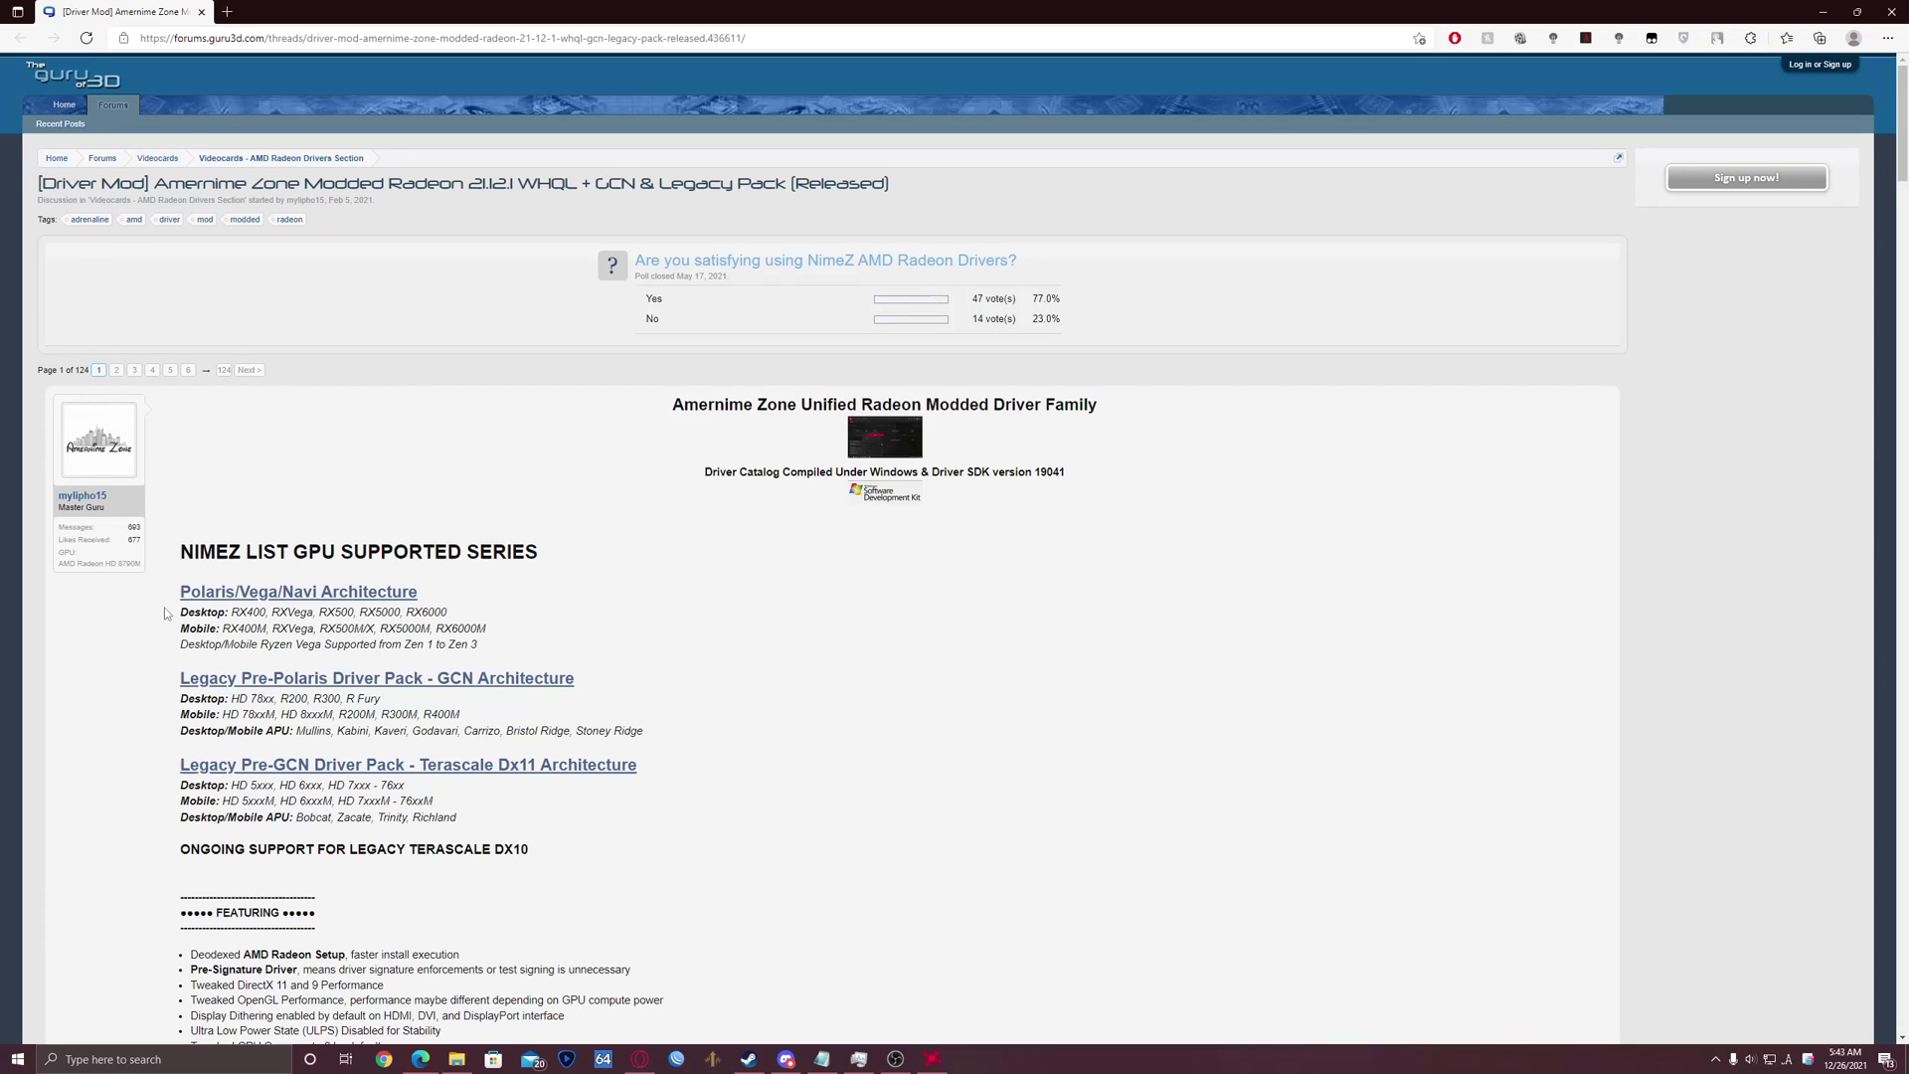
left_click_drag(167, 613, 249, 619)
left_click(249, 618)
mouse_move(173, 685)
left_mouse_down()
mouse_move(298, 680)
mouse_move(413, 716)
mouse_move(178, 716)
left_mouse_up()
left_click(335, 699)
Step: Highlight the R Fury entry, HD 5xxx on the Pre-GCN line, and the whole Legacy Pre-Polaris section
left_click_drag(382, 699, 346, 699)
left_click(348, 706)
left_click_drag(233, 786, 275, 784)
left_click(275, 784)
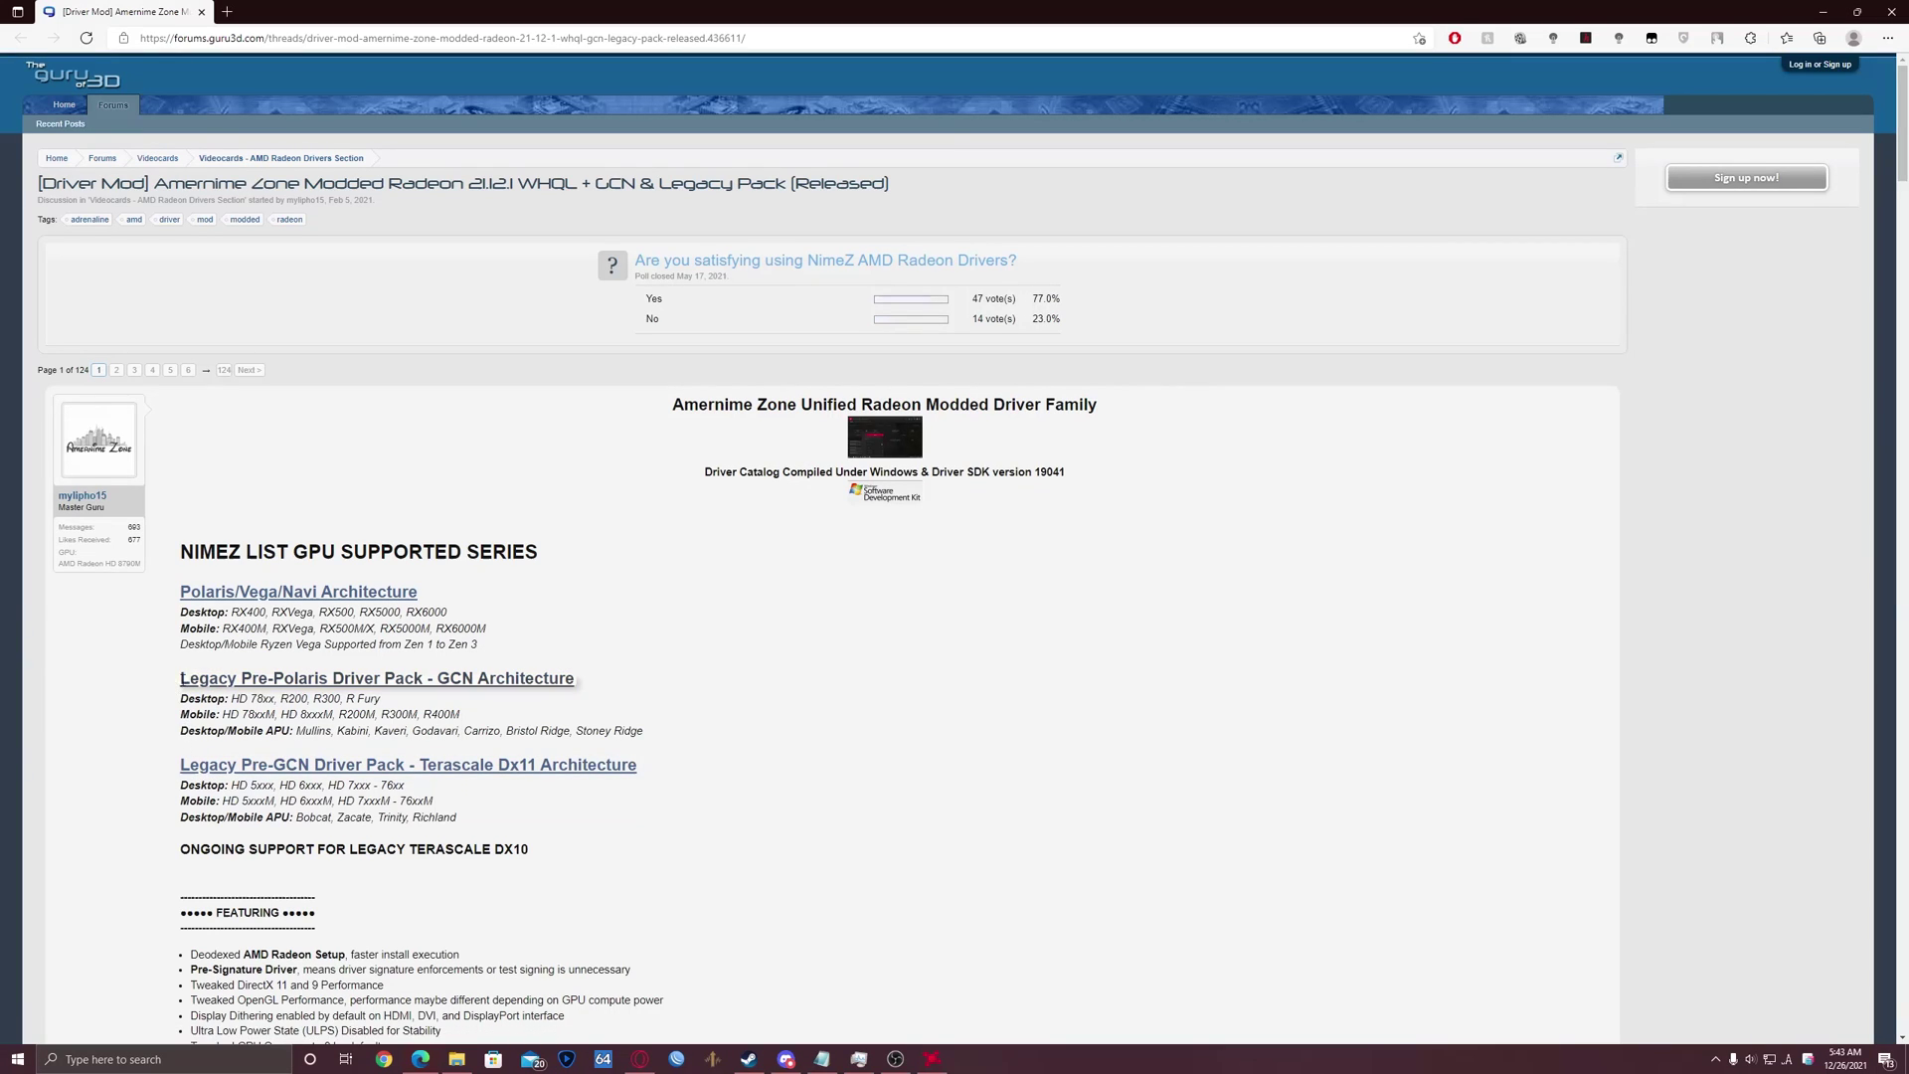
left_click_drag(184, 679, 362, 752)
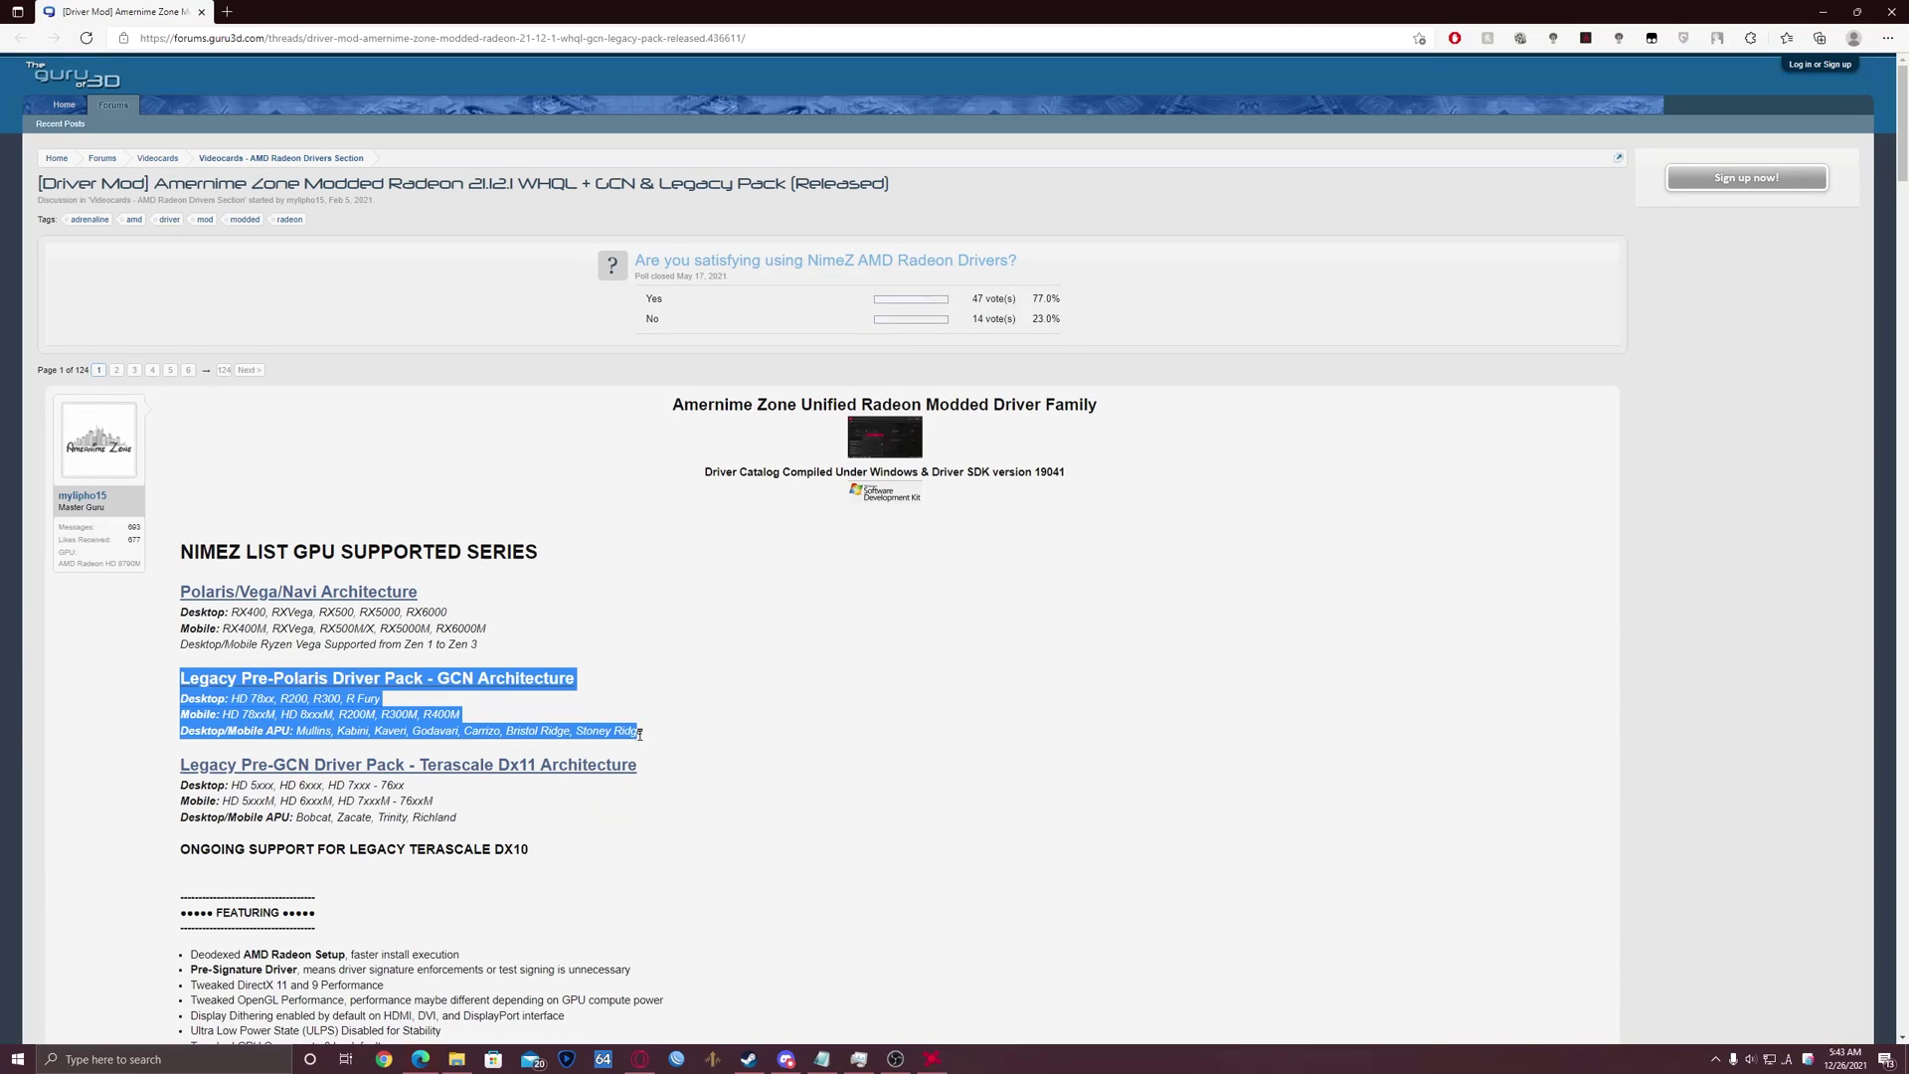
Step: Scroll back up and highlight the Legacy Pre-Polaris GCN heading in the supported GPU list
left_click(686, 741)
scroll(704, 708, "down", 10)
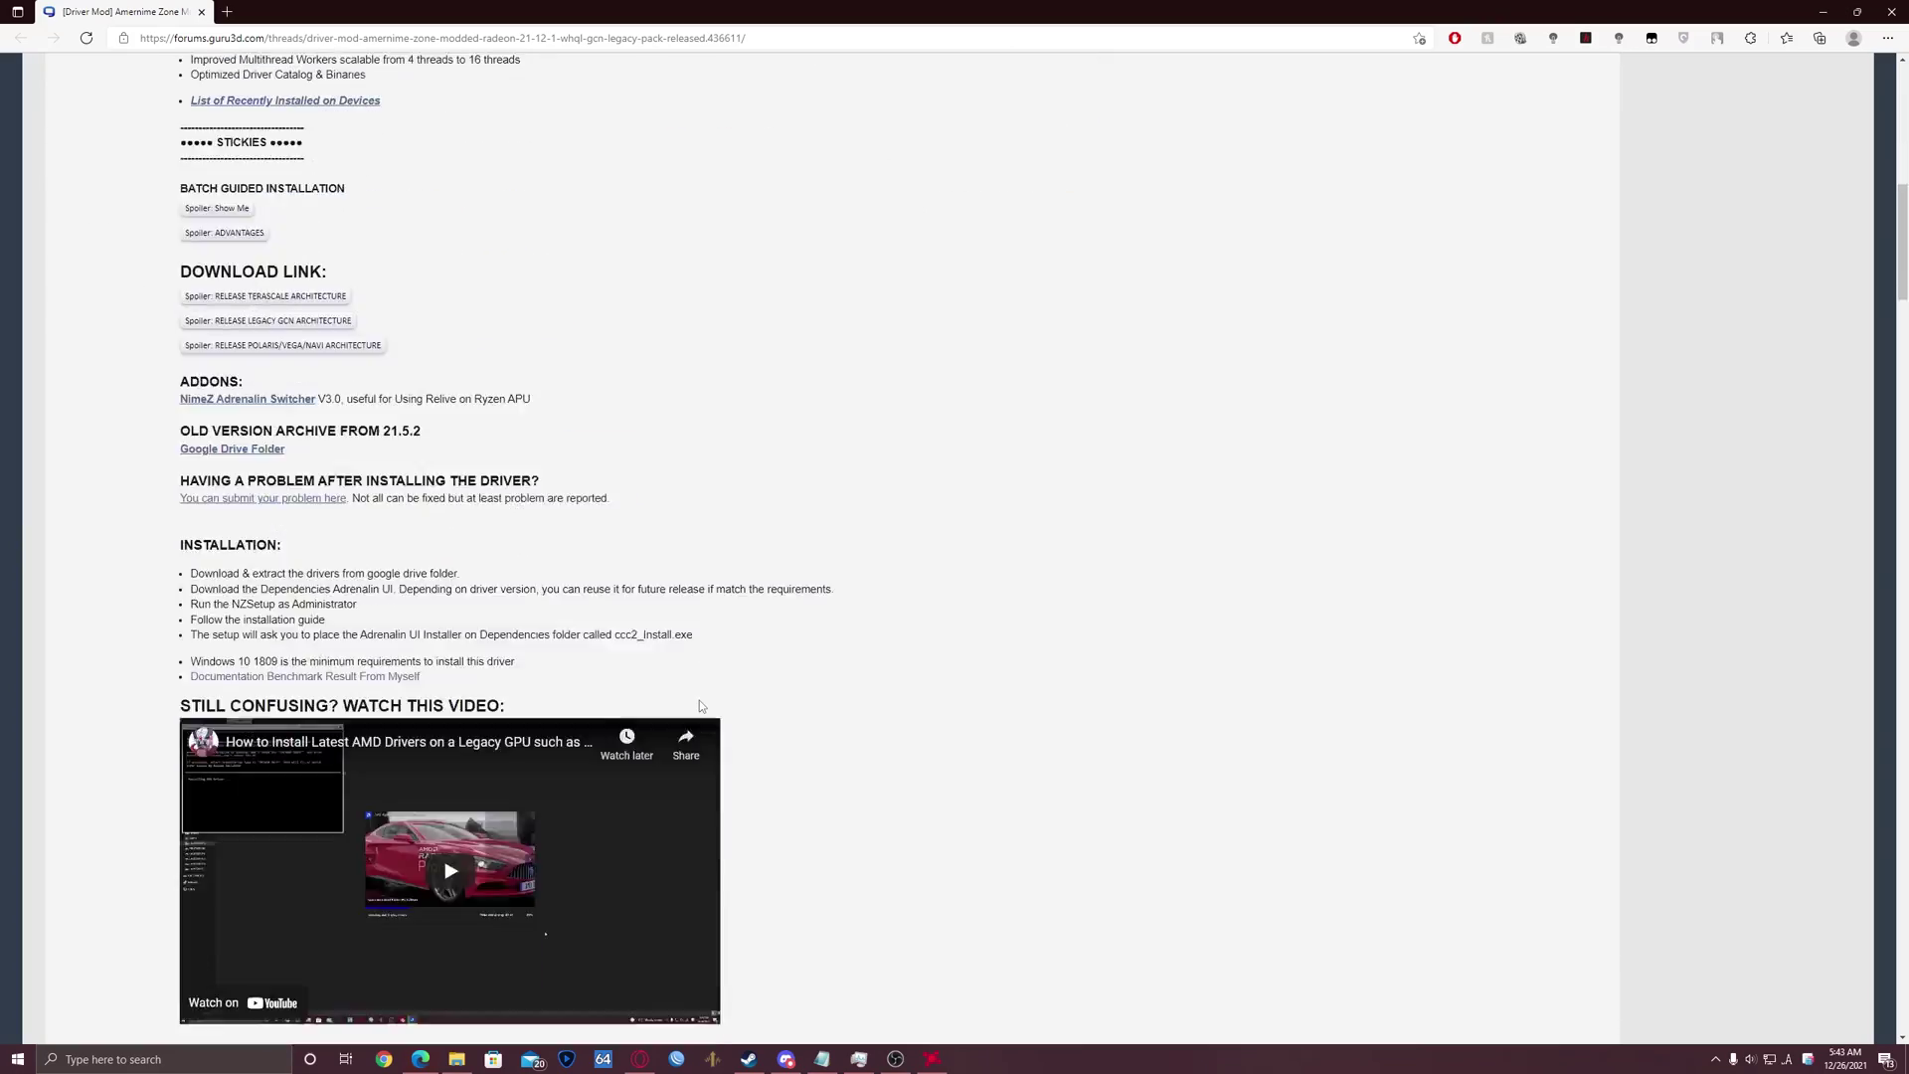
scroll(507, 677, "up", 5)
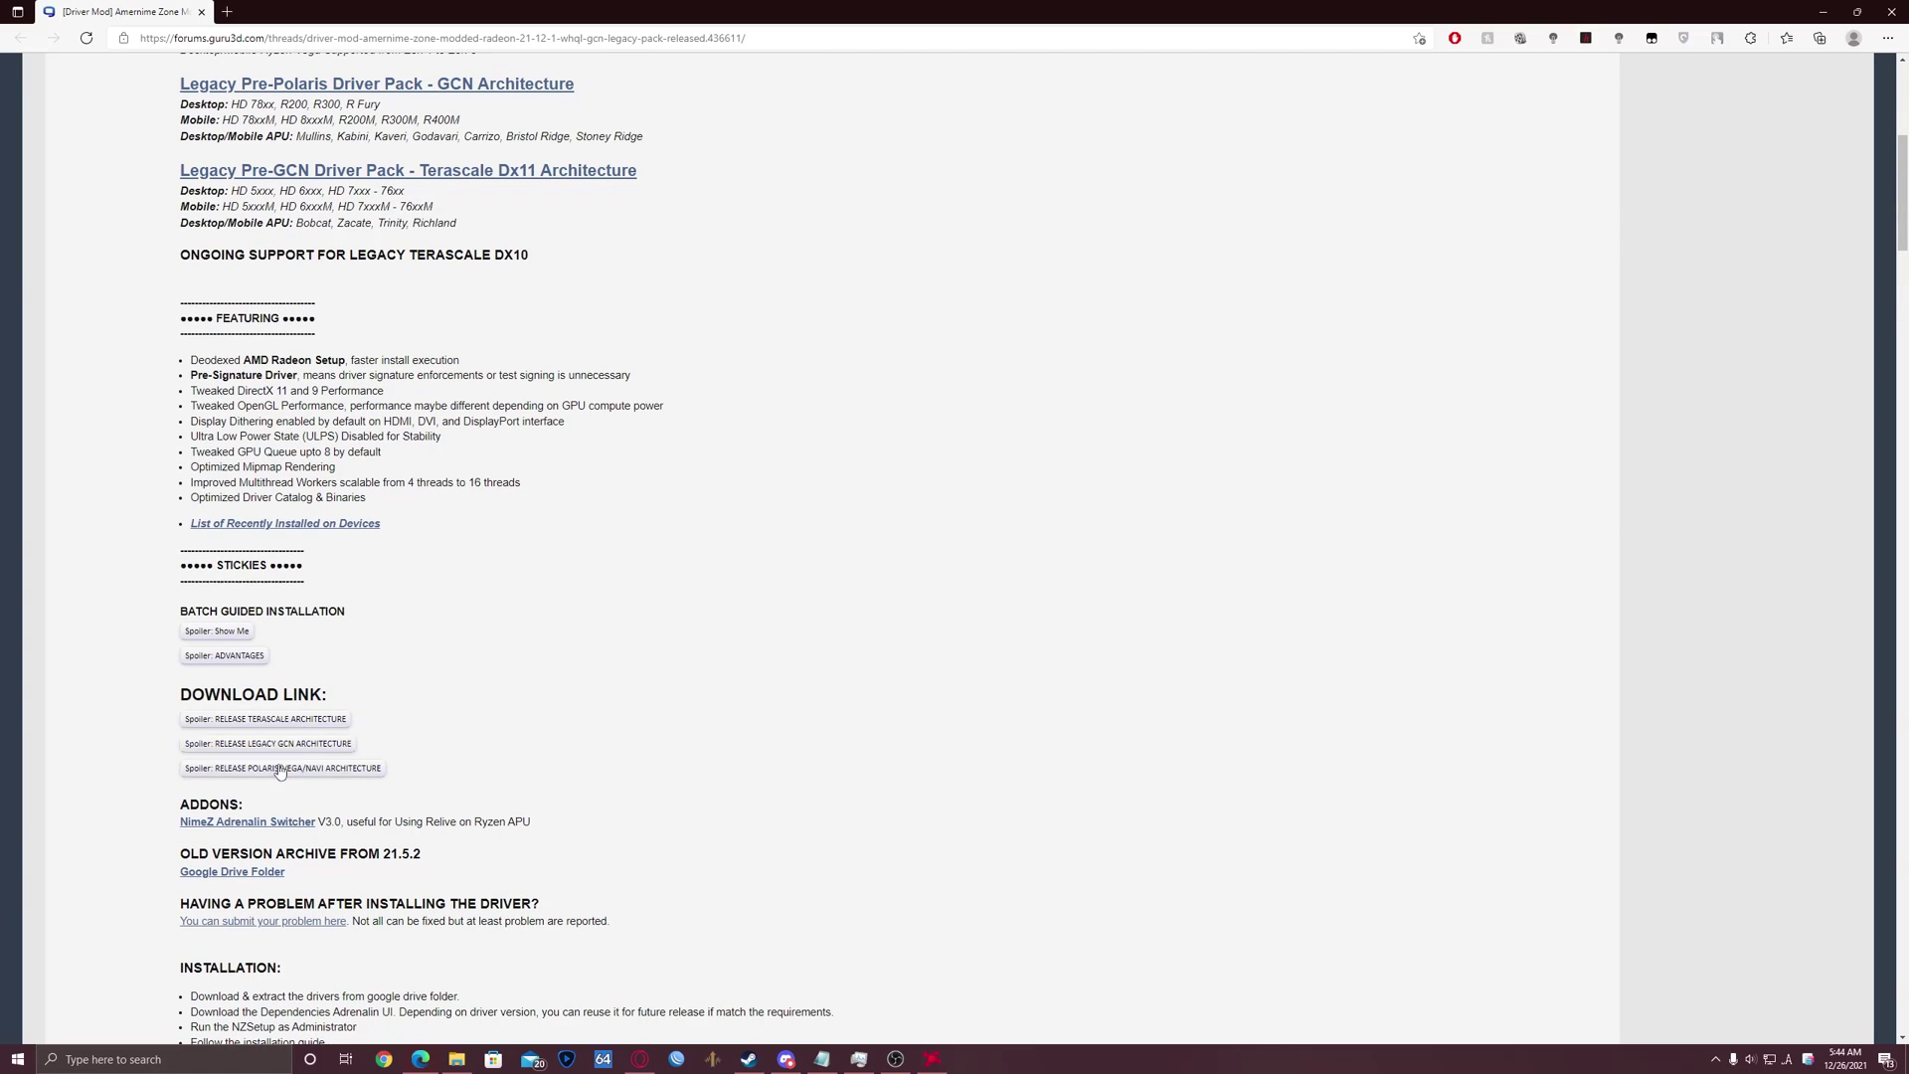
scroll(453, 693, "up", 1)
scroll(453, 693, "up", 5)
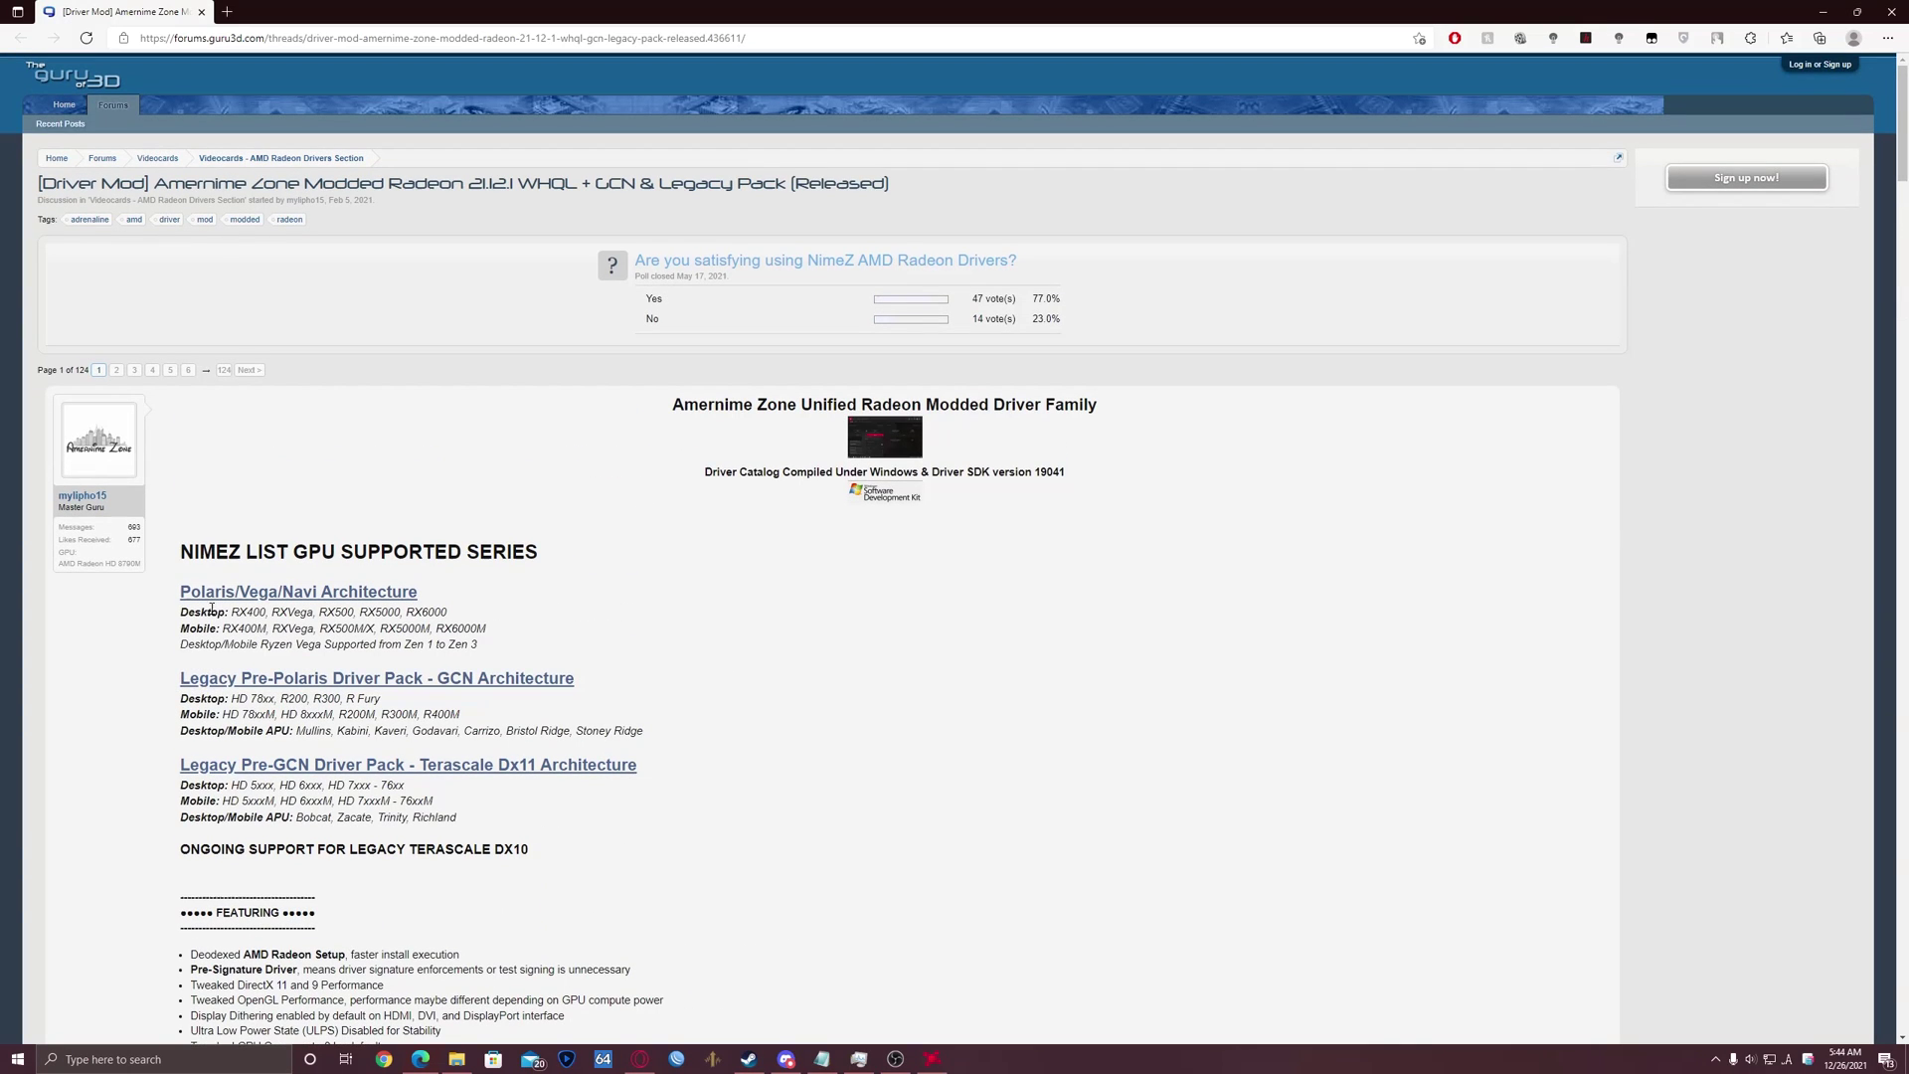
left_click_drag(178, 678, 335, 700)
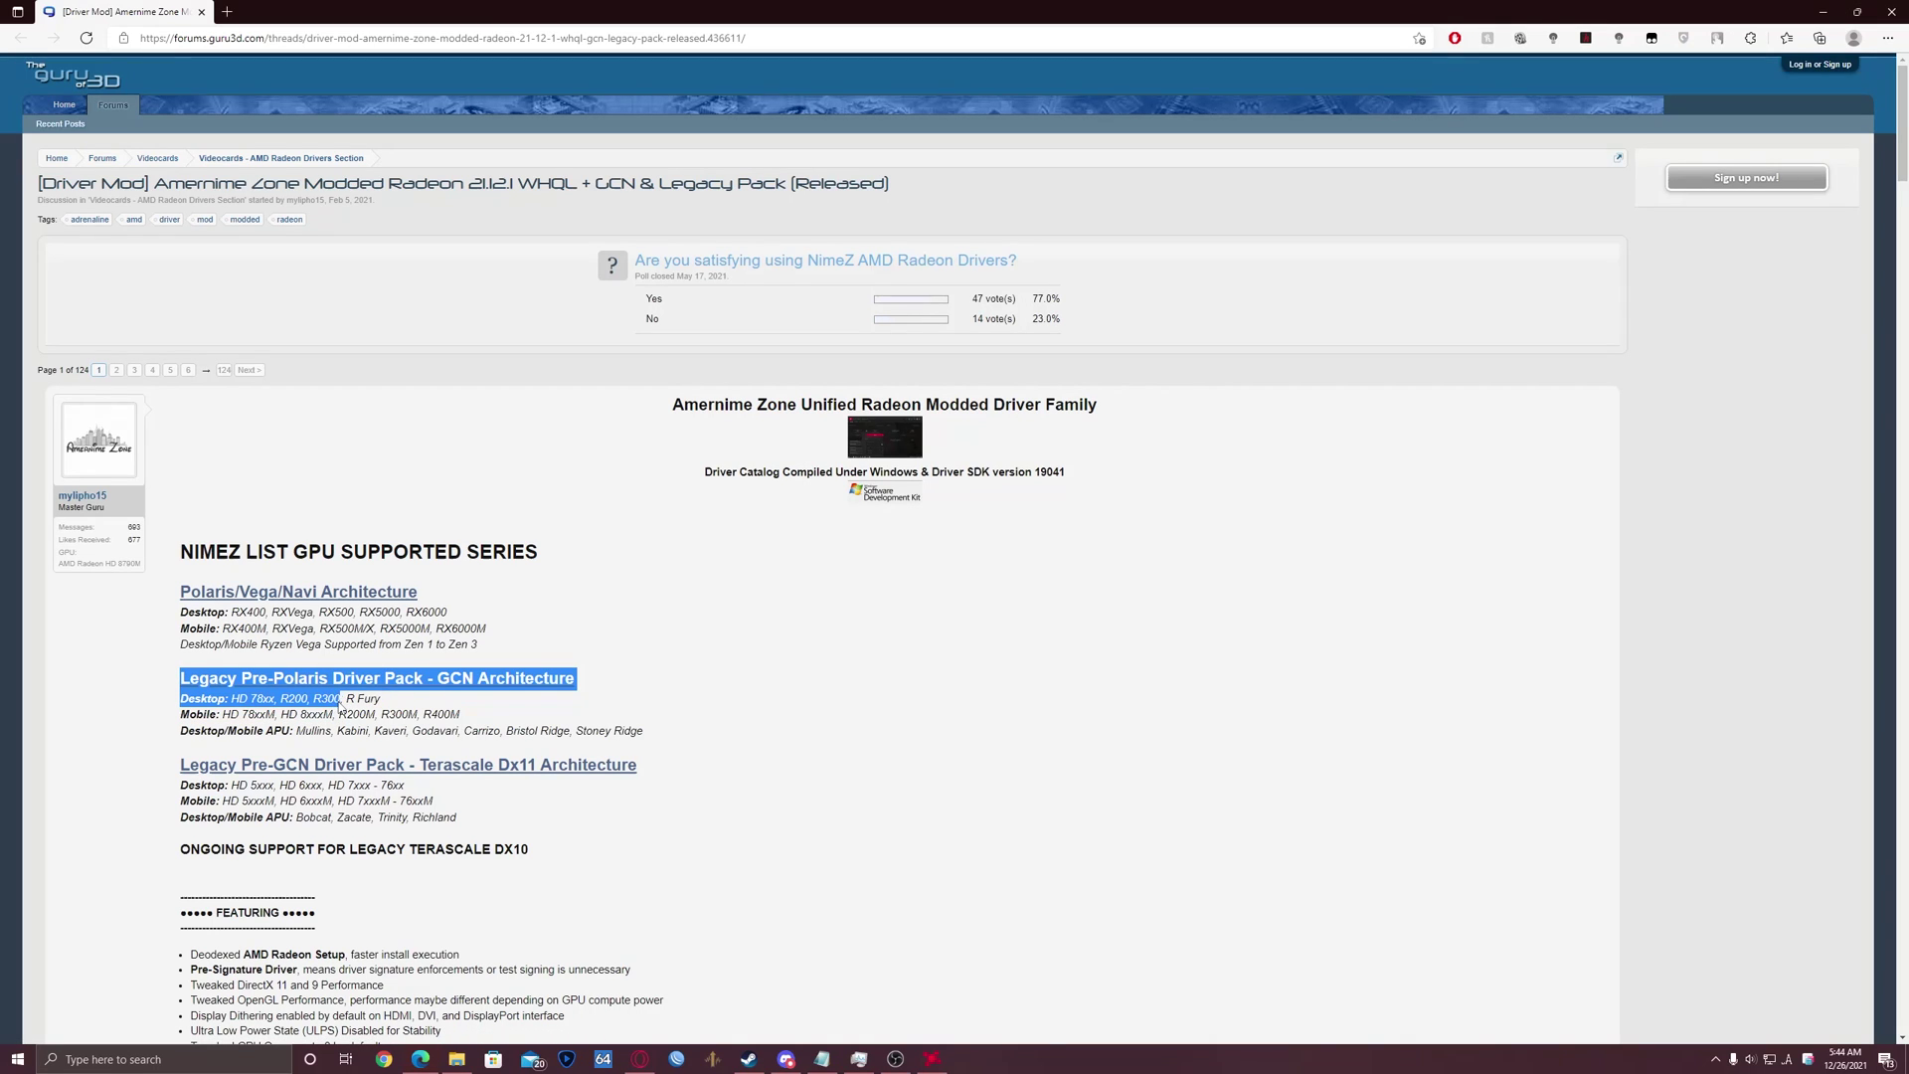
left_click(339, 701)
Step: Expand the Legacy GCN Architecture spoiler under DOWNLOAD LINK and highlight the 21.12.1 V4 release line
scroll(339, 722, "down", 6)
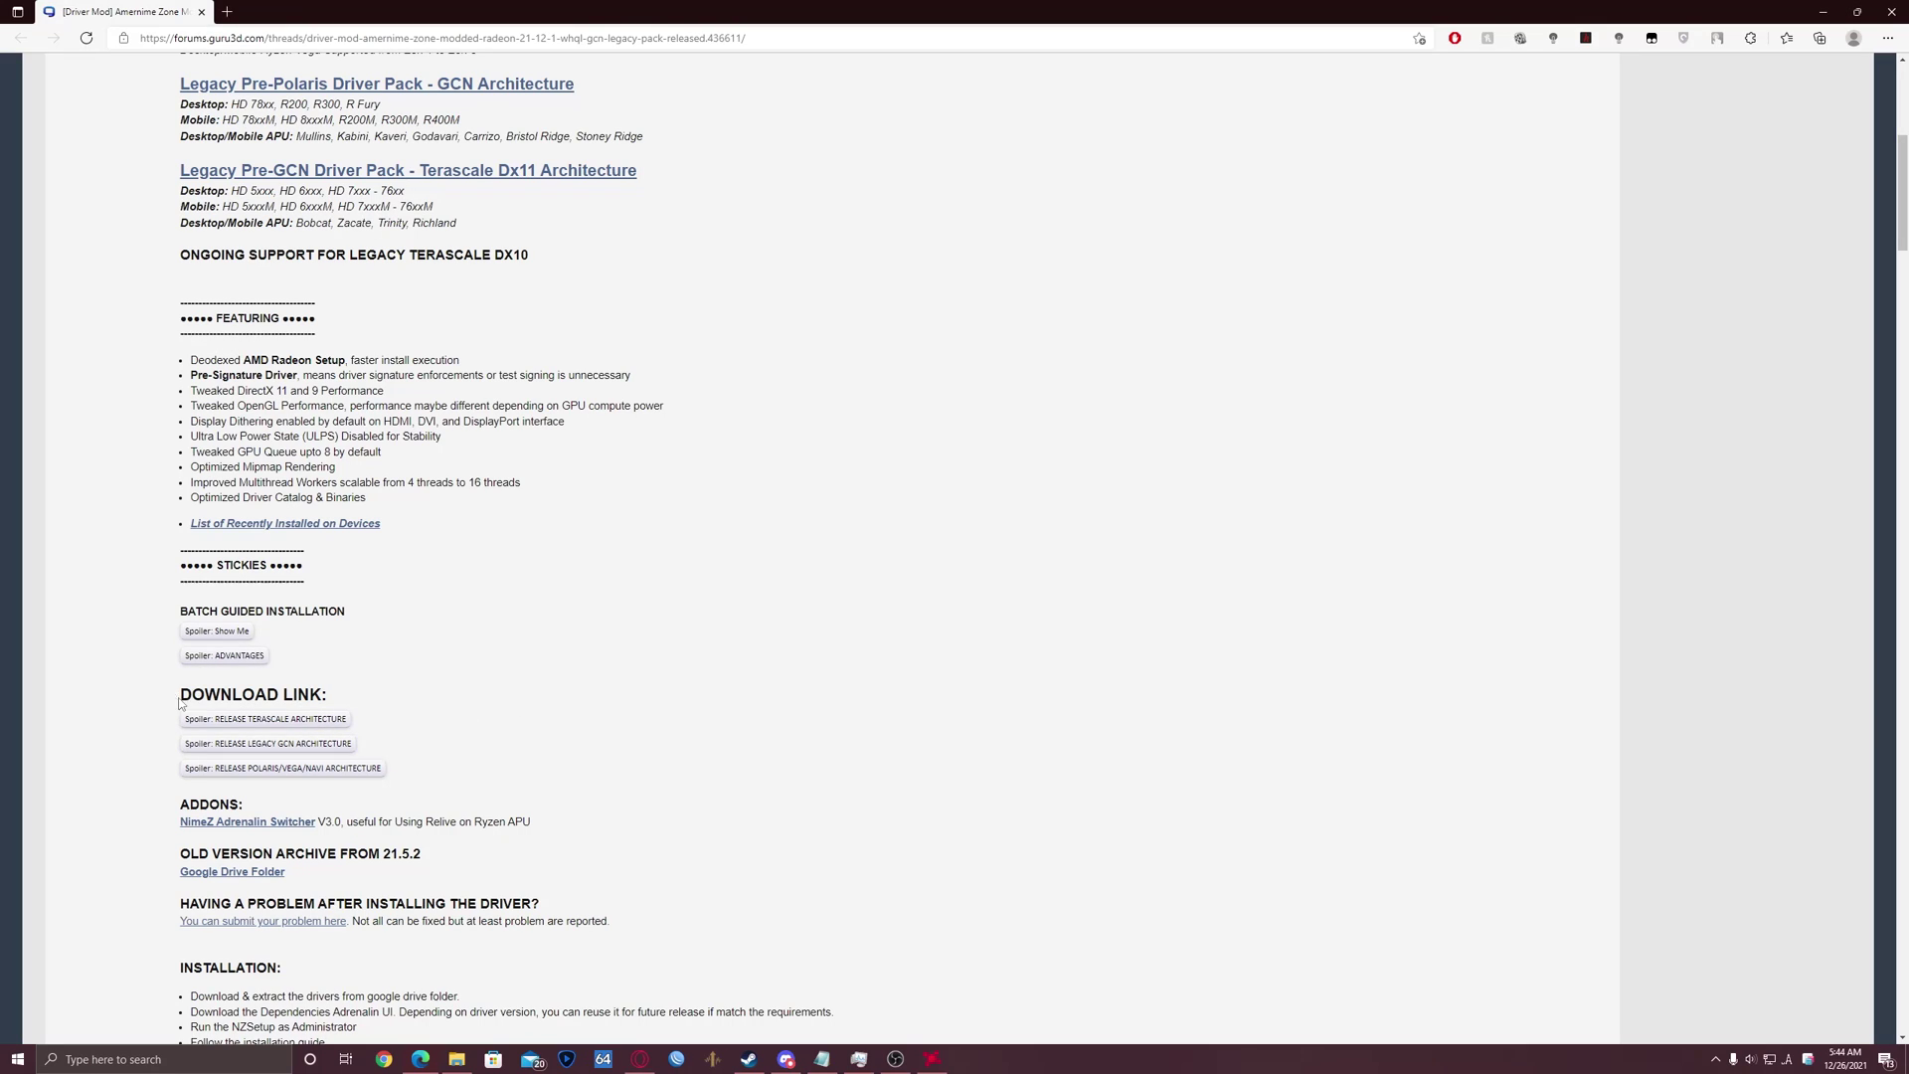
left_click_drag(180, 697, 350, 712)
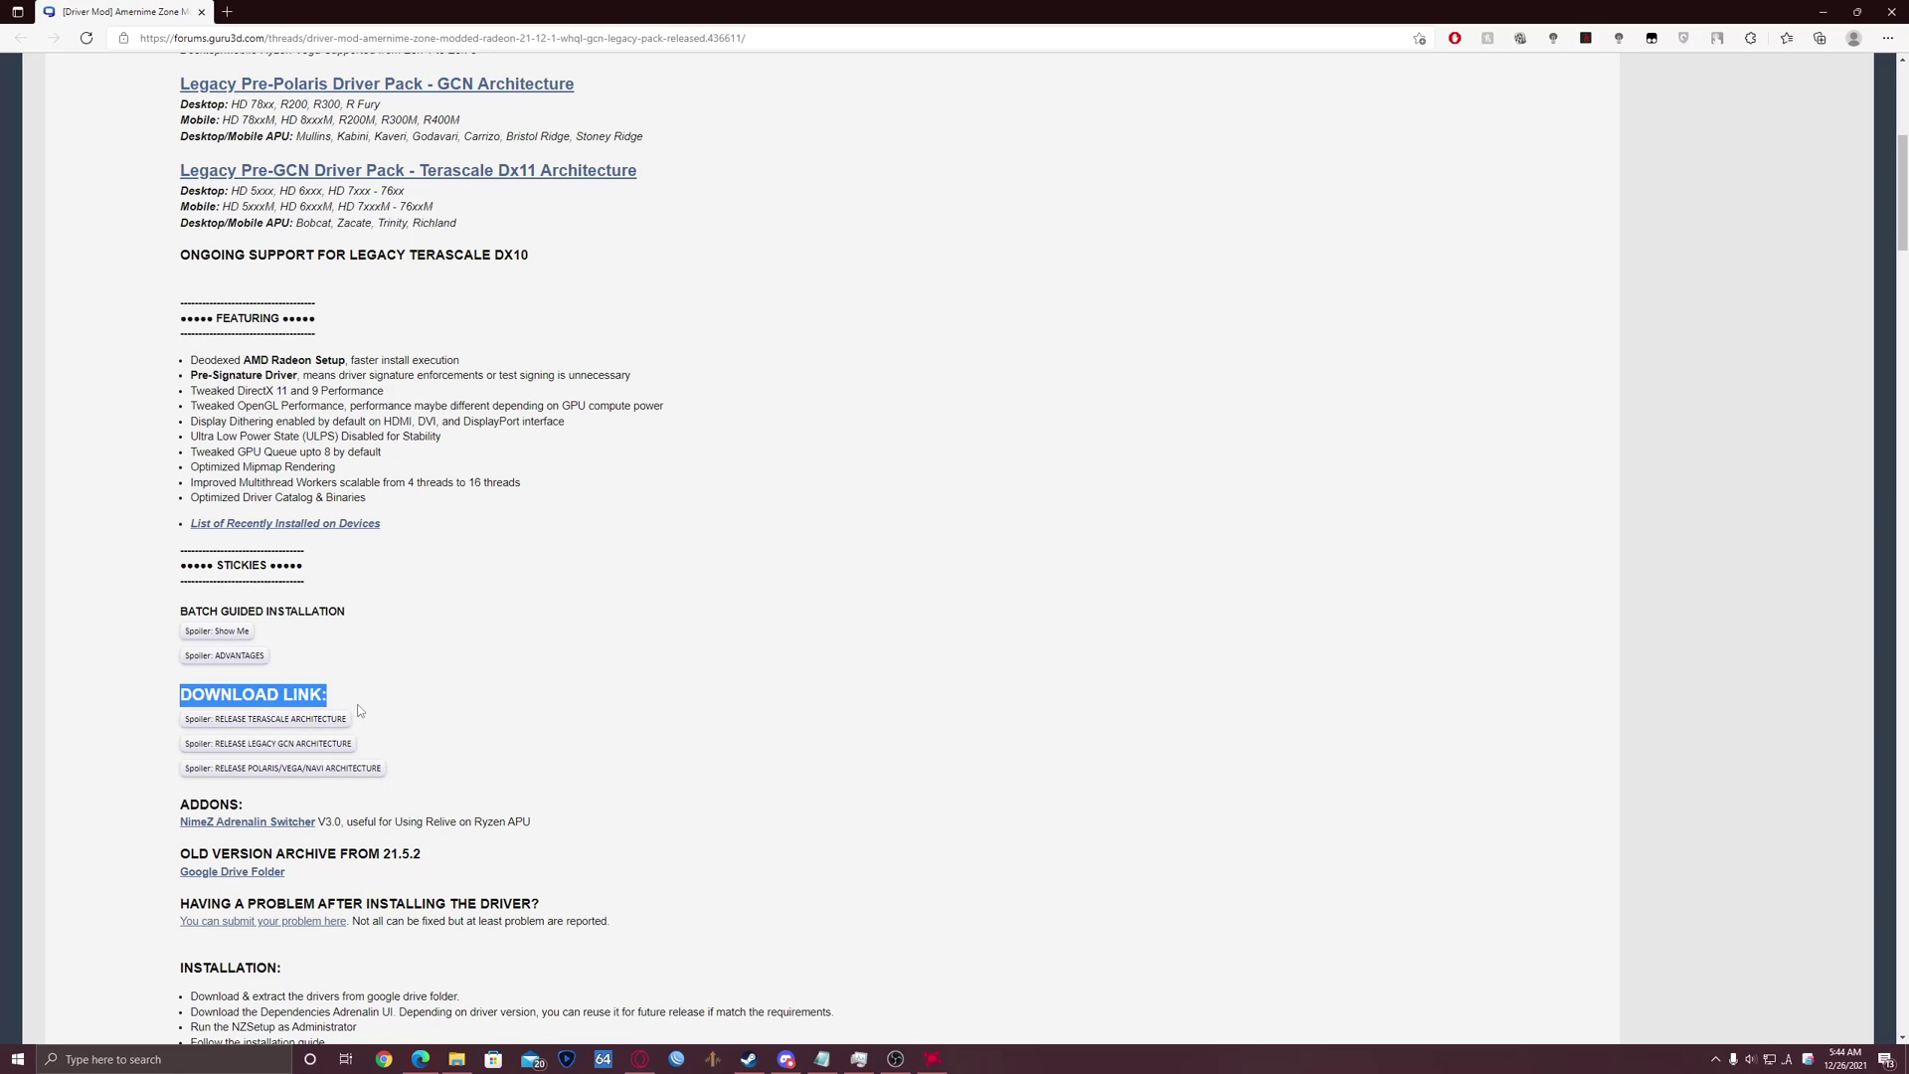
left_click(360, 710)
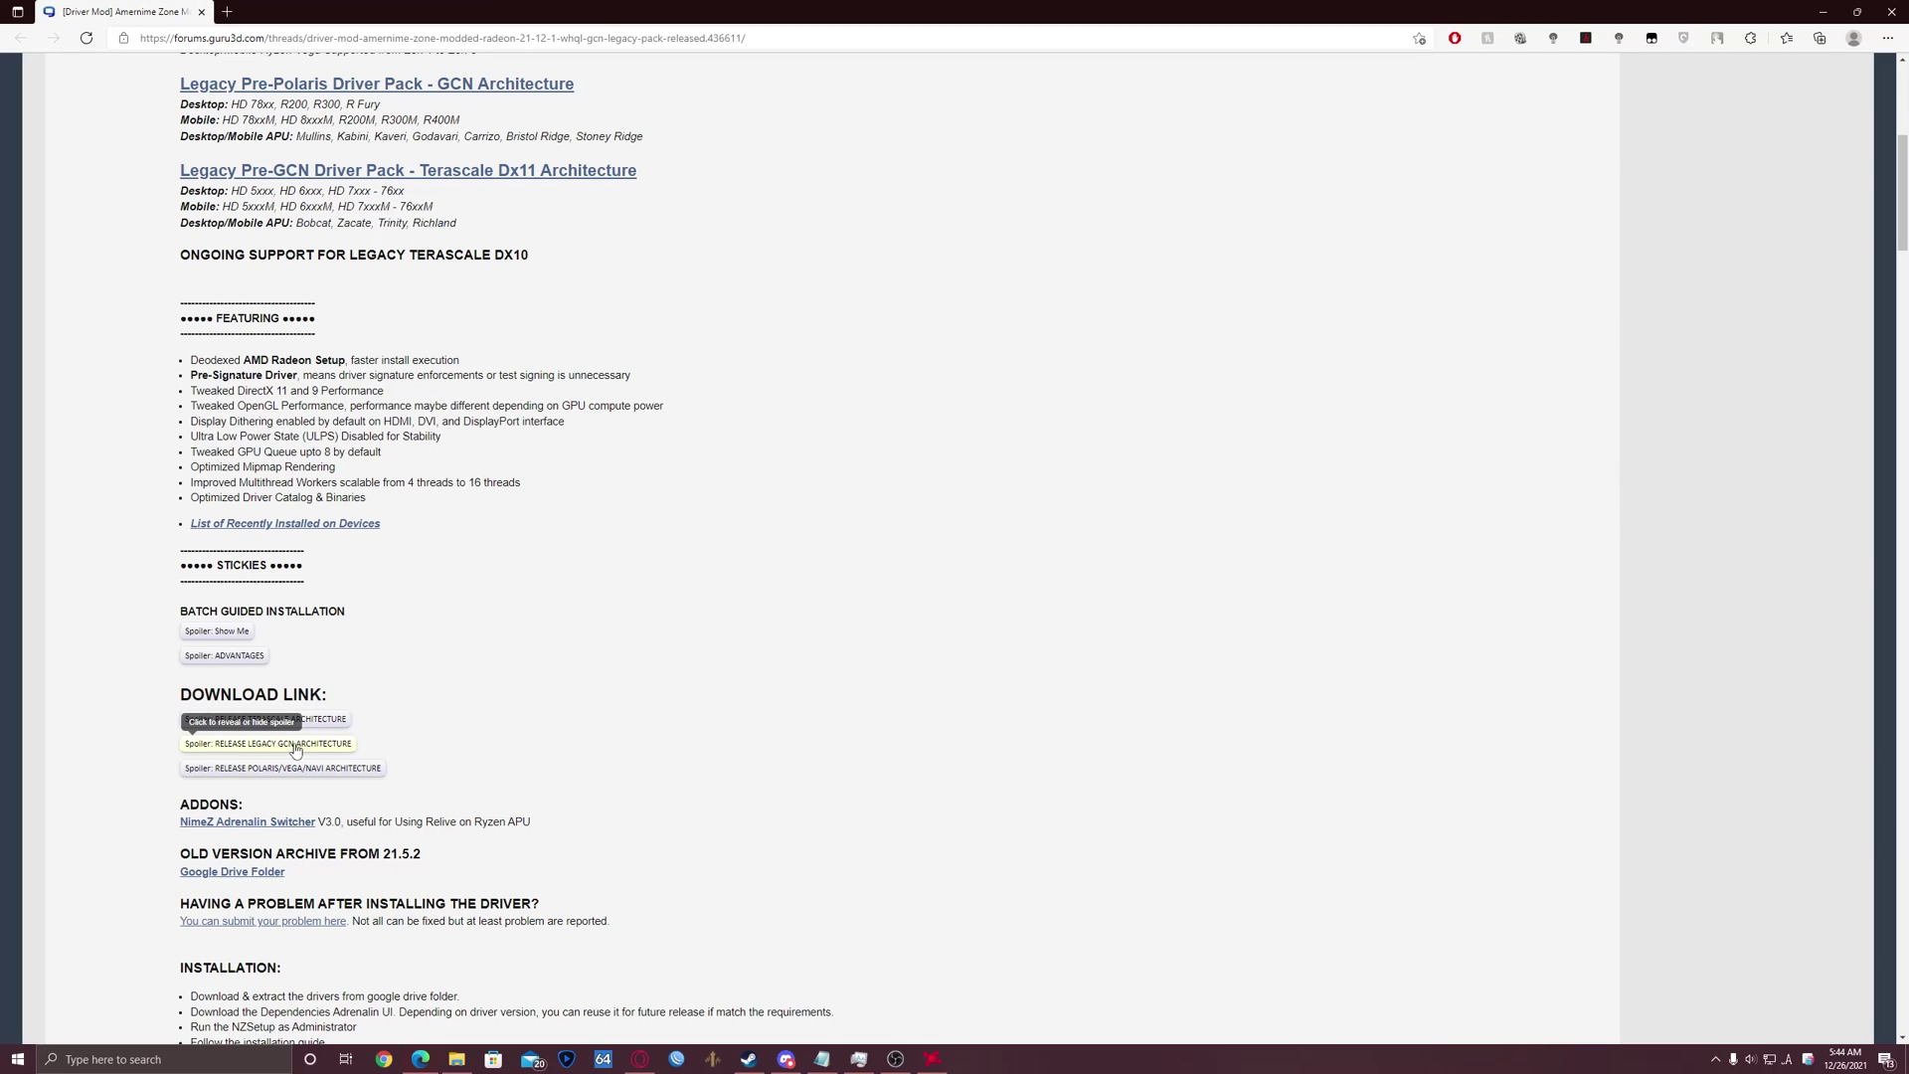
left_click(330, 745)
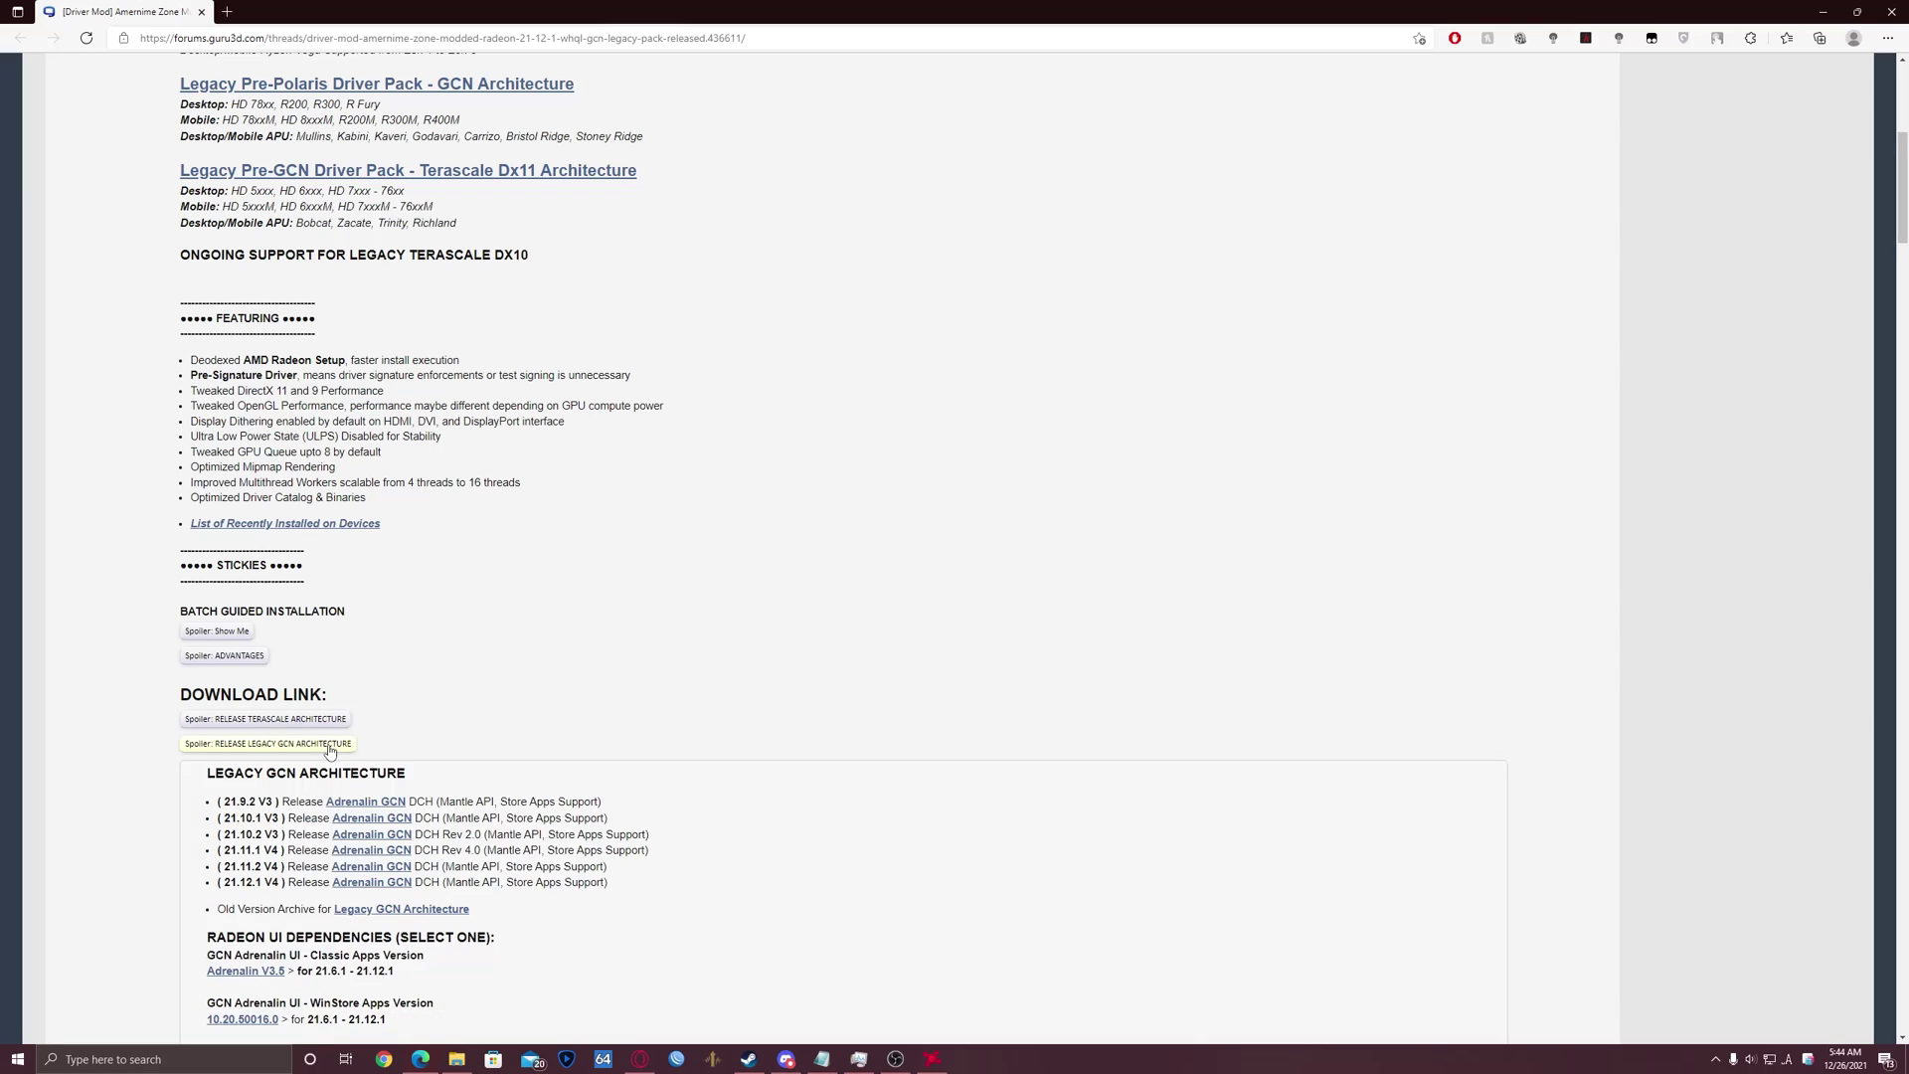
scroll(330, 746, "down", 3)
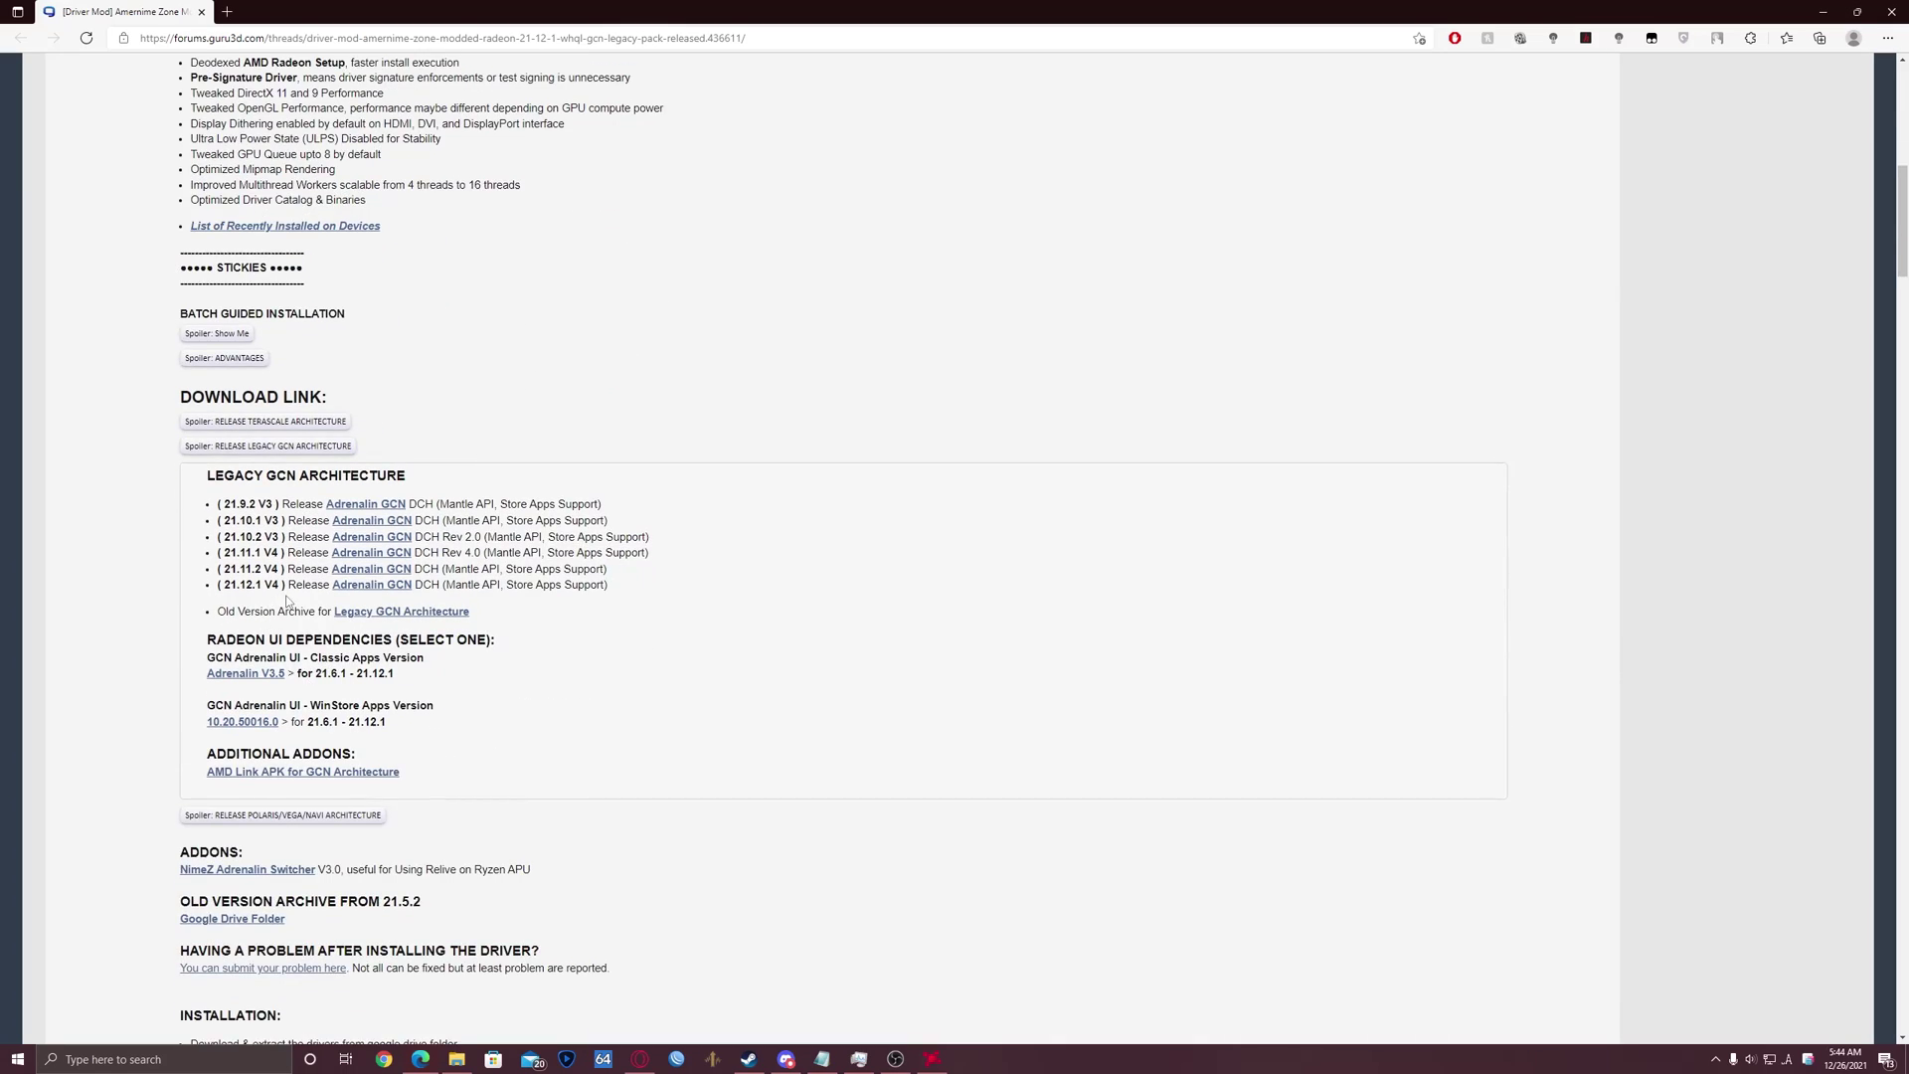
left_click_drag(218, 593, 648, 593)
left_click(652, 592)
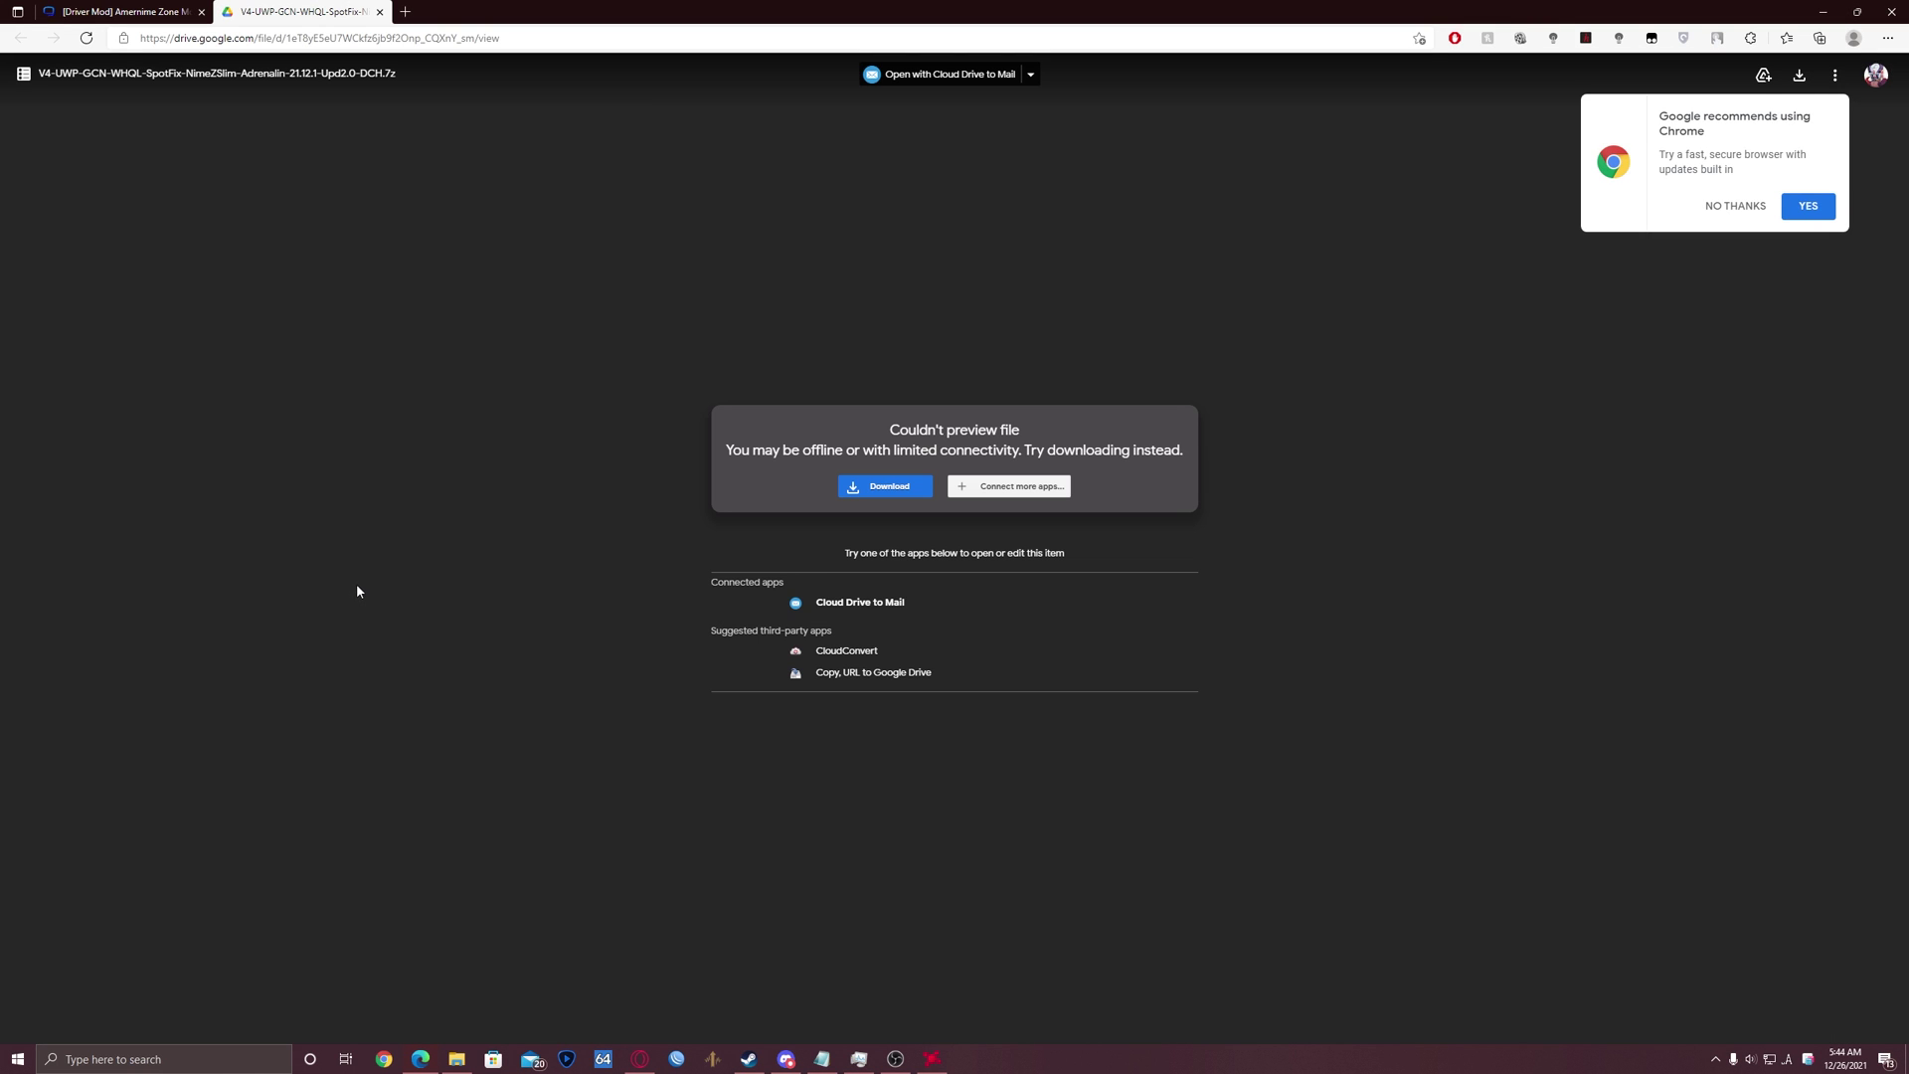
Step: Download the V4 GCN driver archive from Google Drive and close the virus scan warning tab
left_click(872, 491)
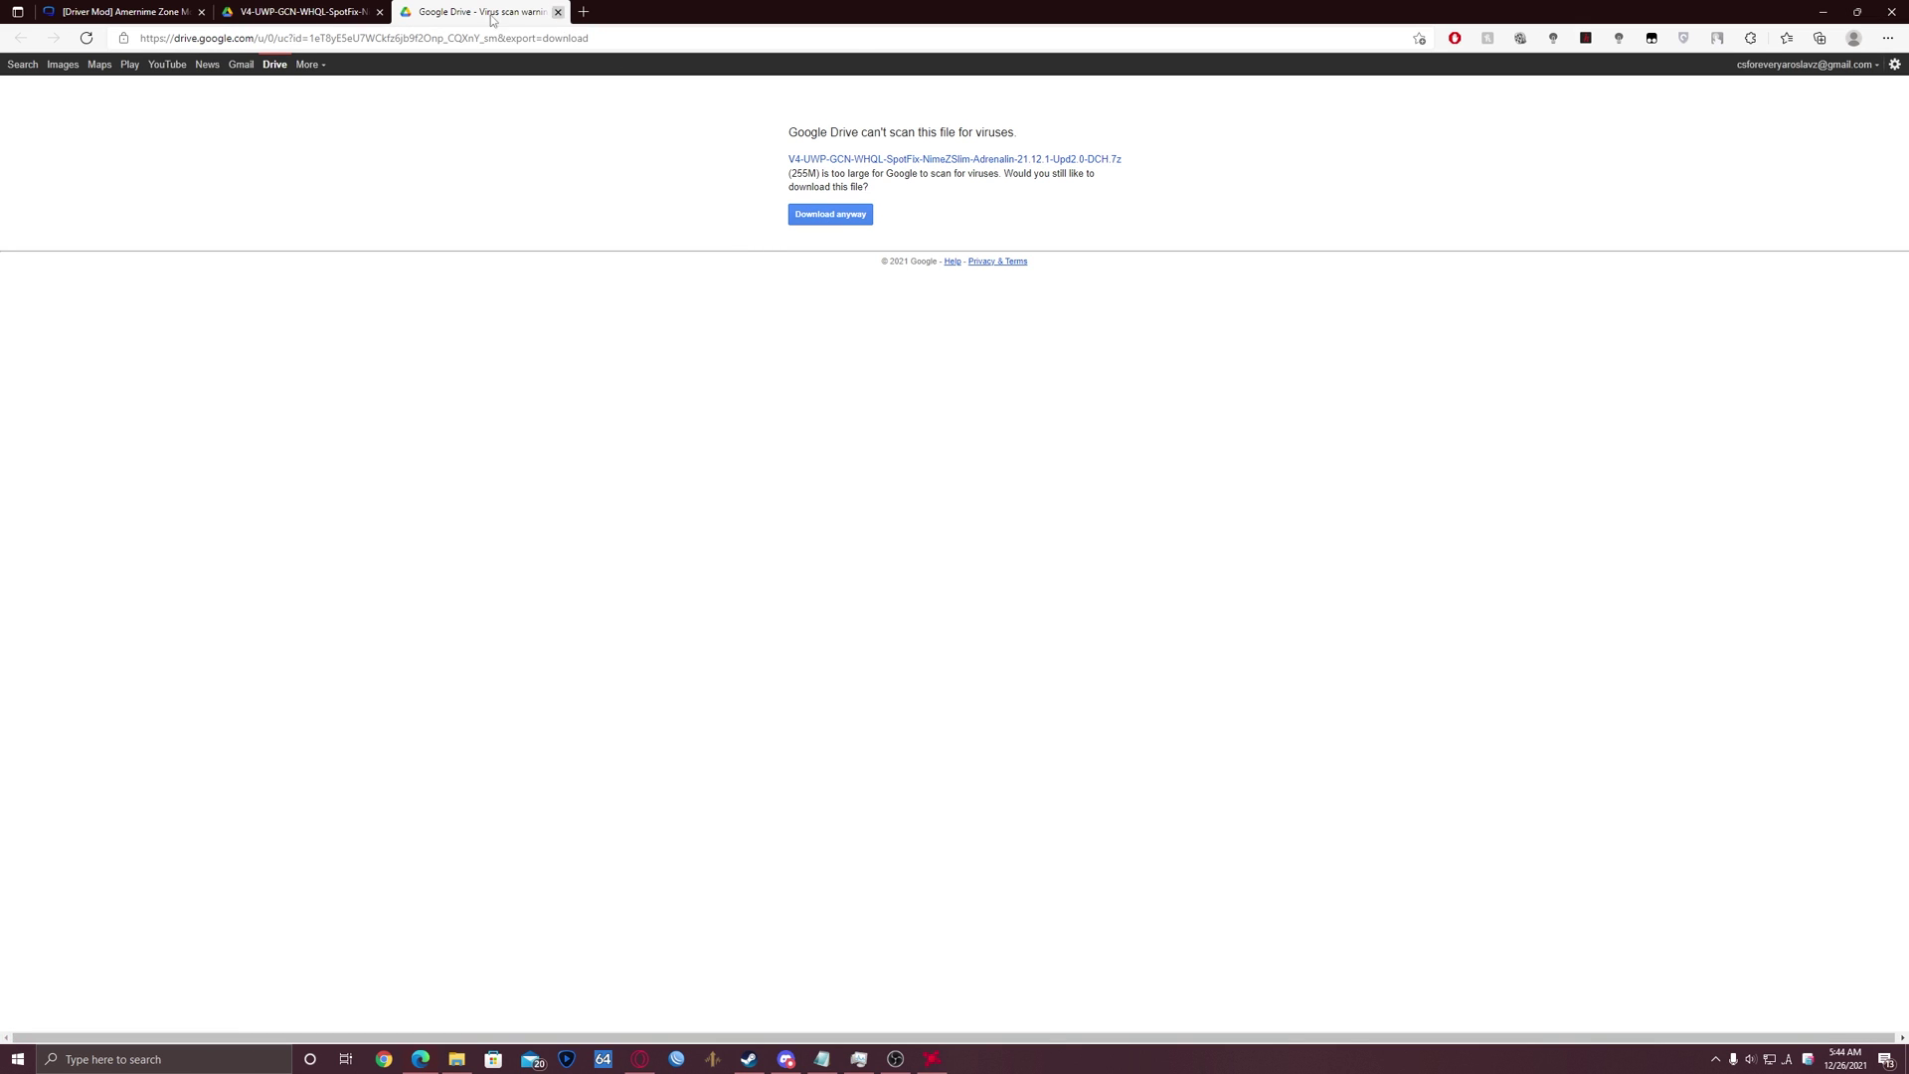
left_click(558, 12)
Step: Return to the forum thread and highlight the RADEON UI DEPENDENCIES (SELECT ONE) heading
left_click(380, 12)
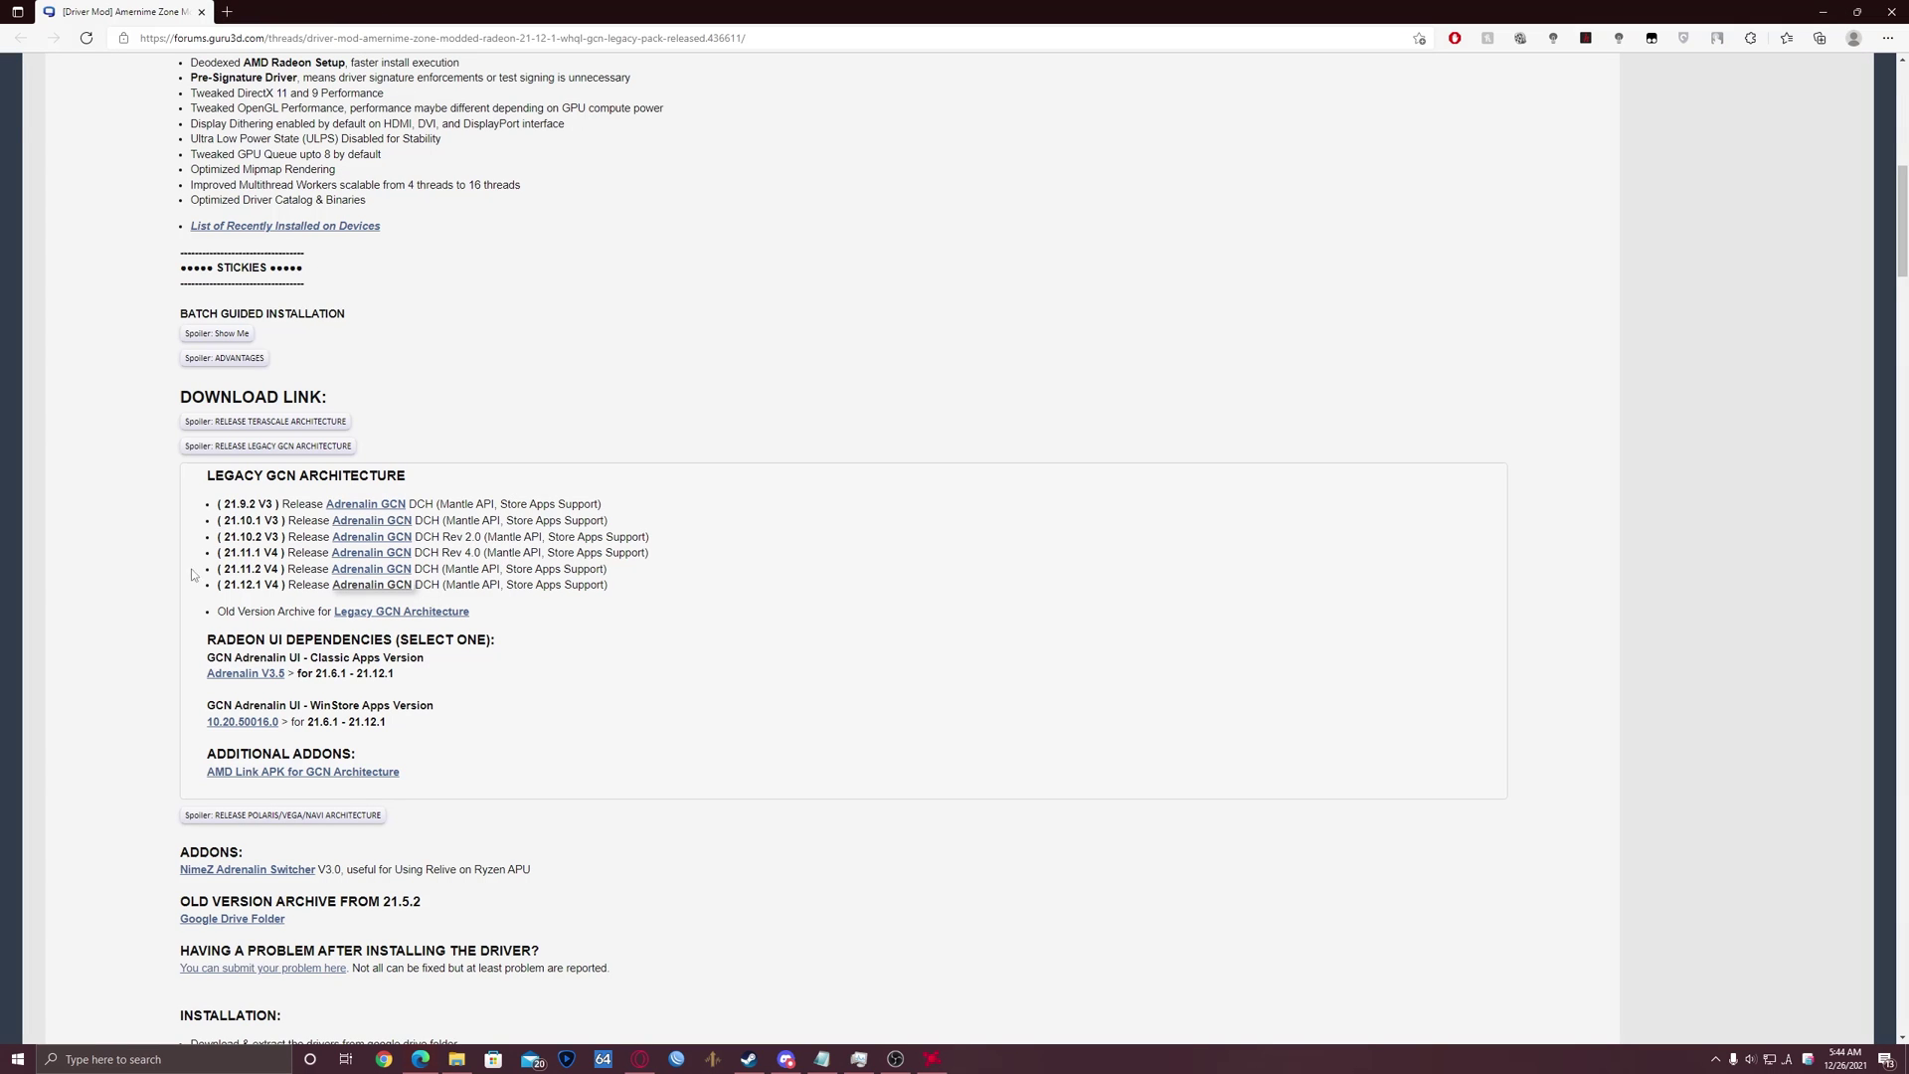
left_click_drag(206, 642, 533, 647)
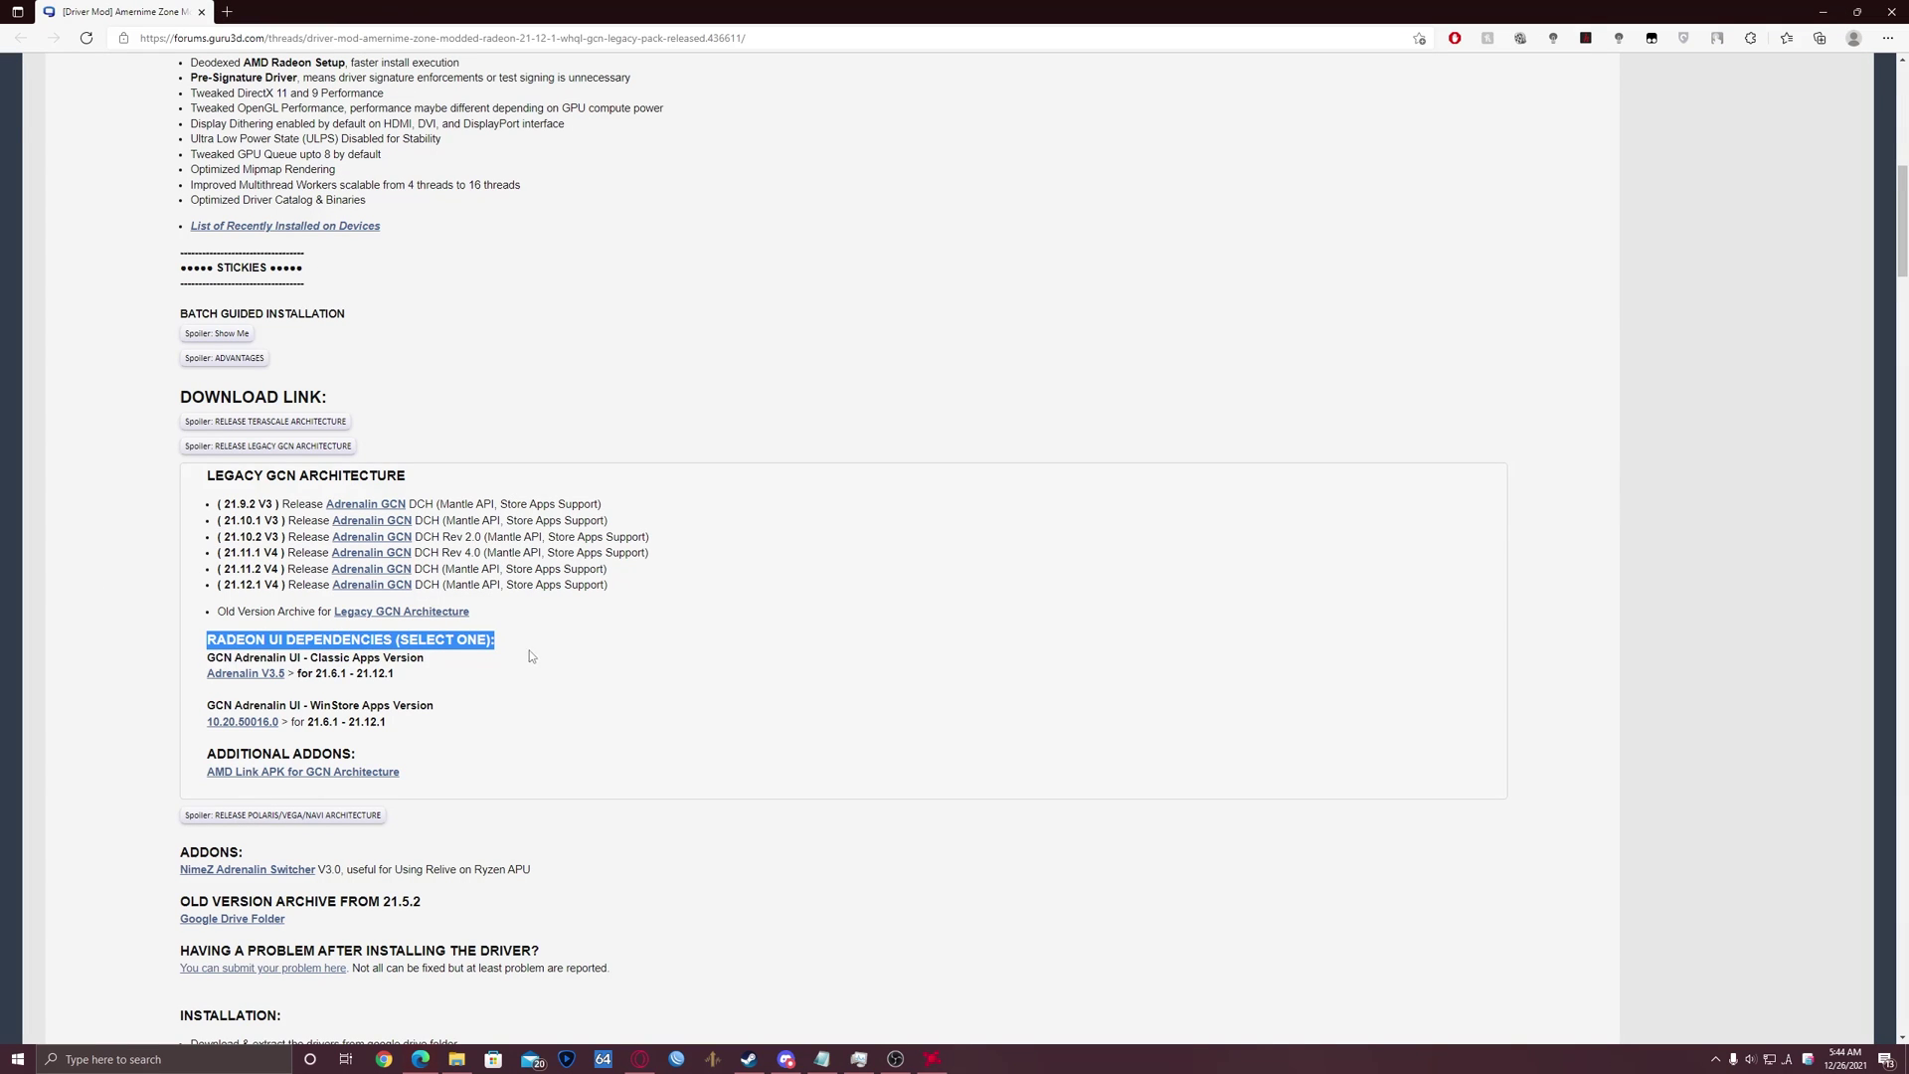
left_click(312, 660)
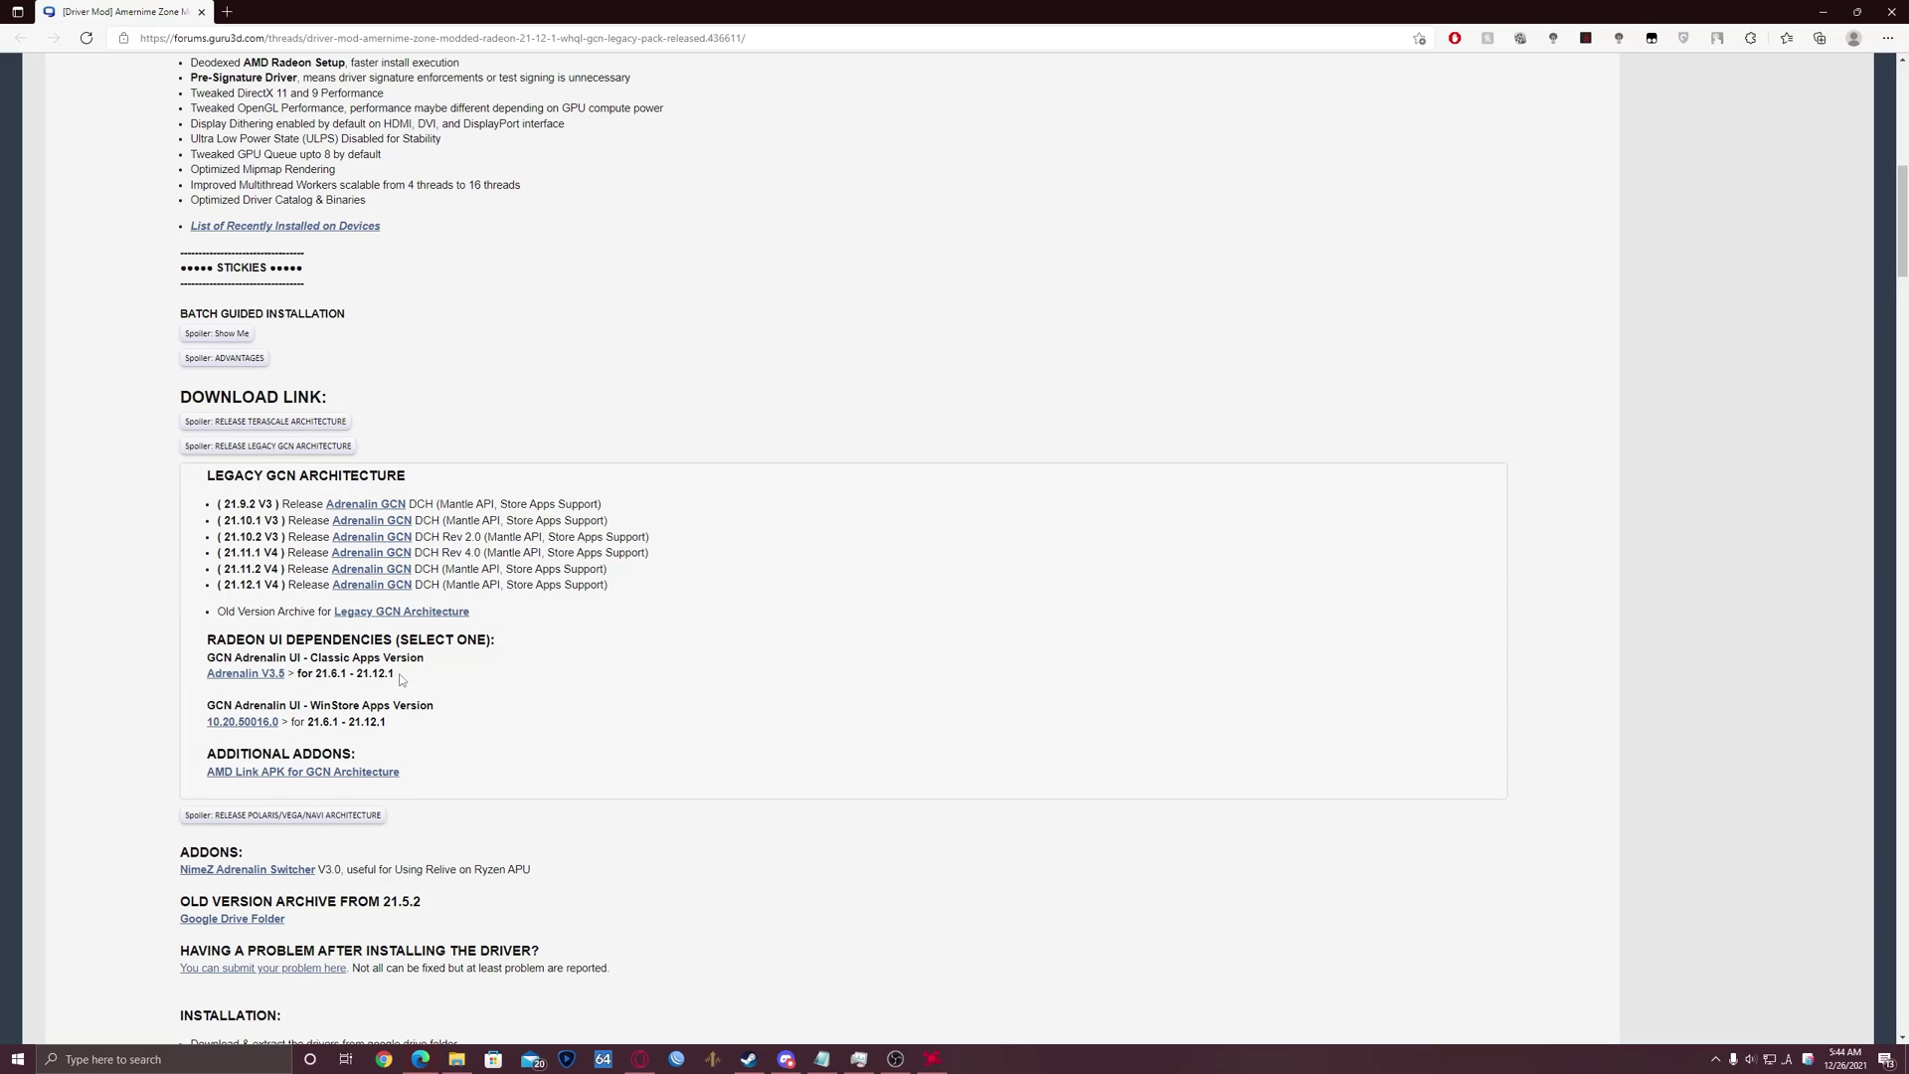
Step: Download ccc2_gcn_install.exe from the Adrenalin V3.5 Drive folder, then close that tab
left_click(255, 675)
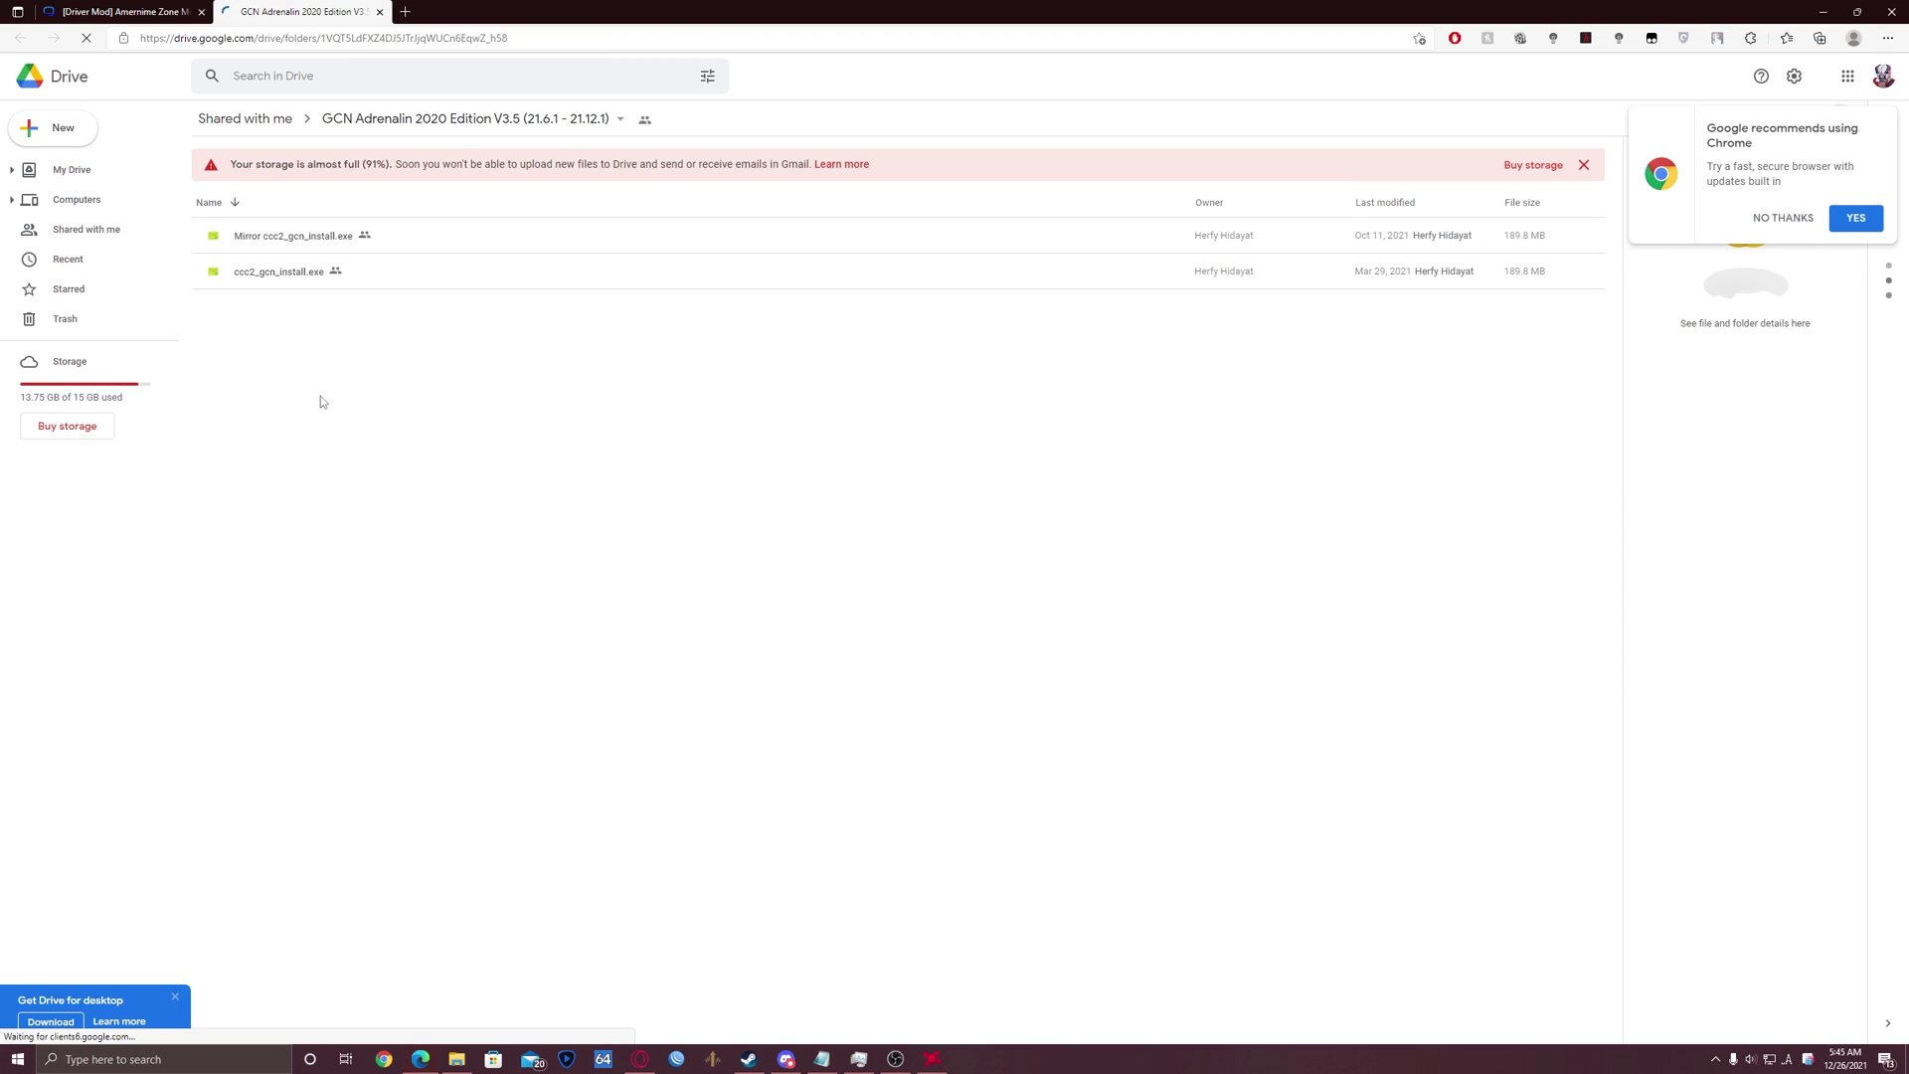
right_click(260, 277)
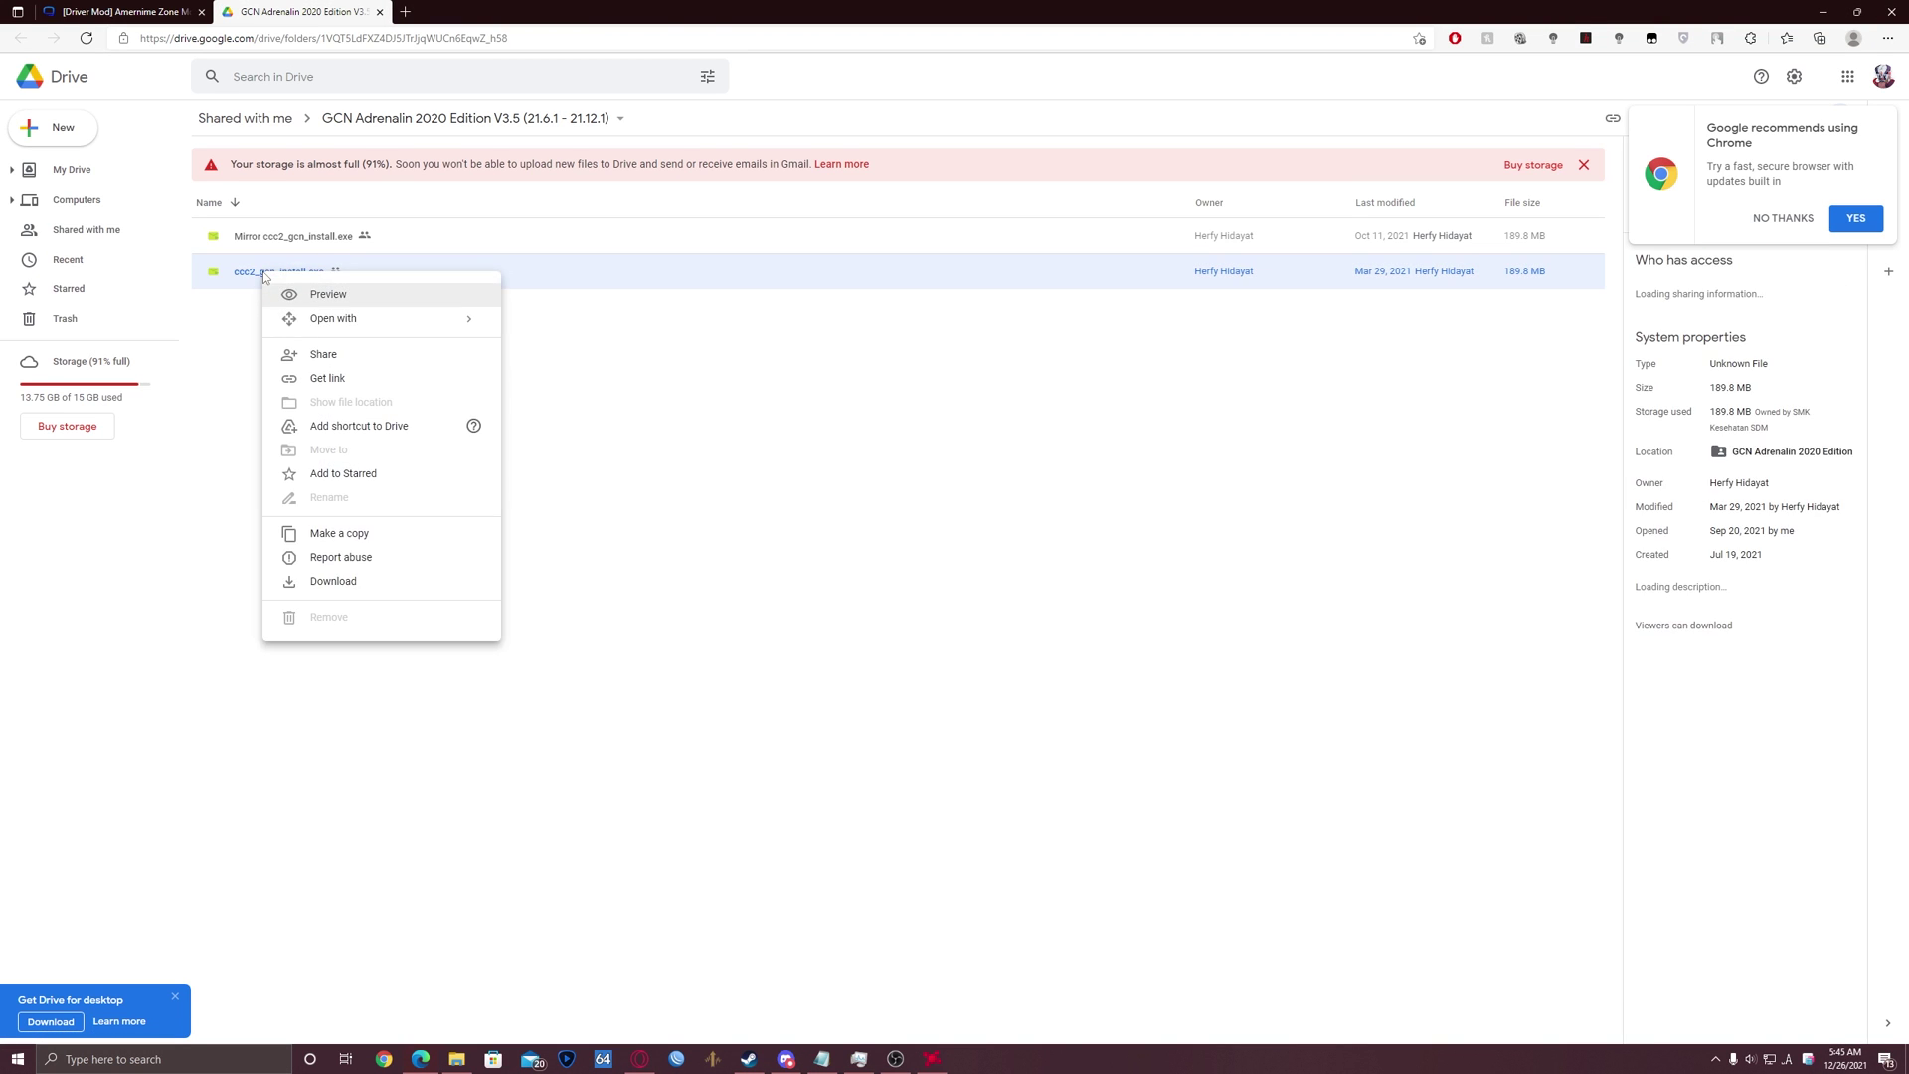
left_click(254, 298)
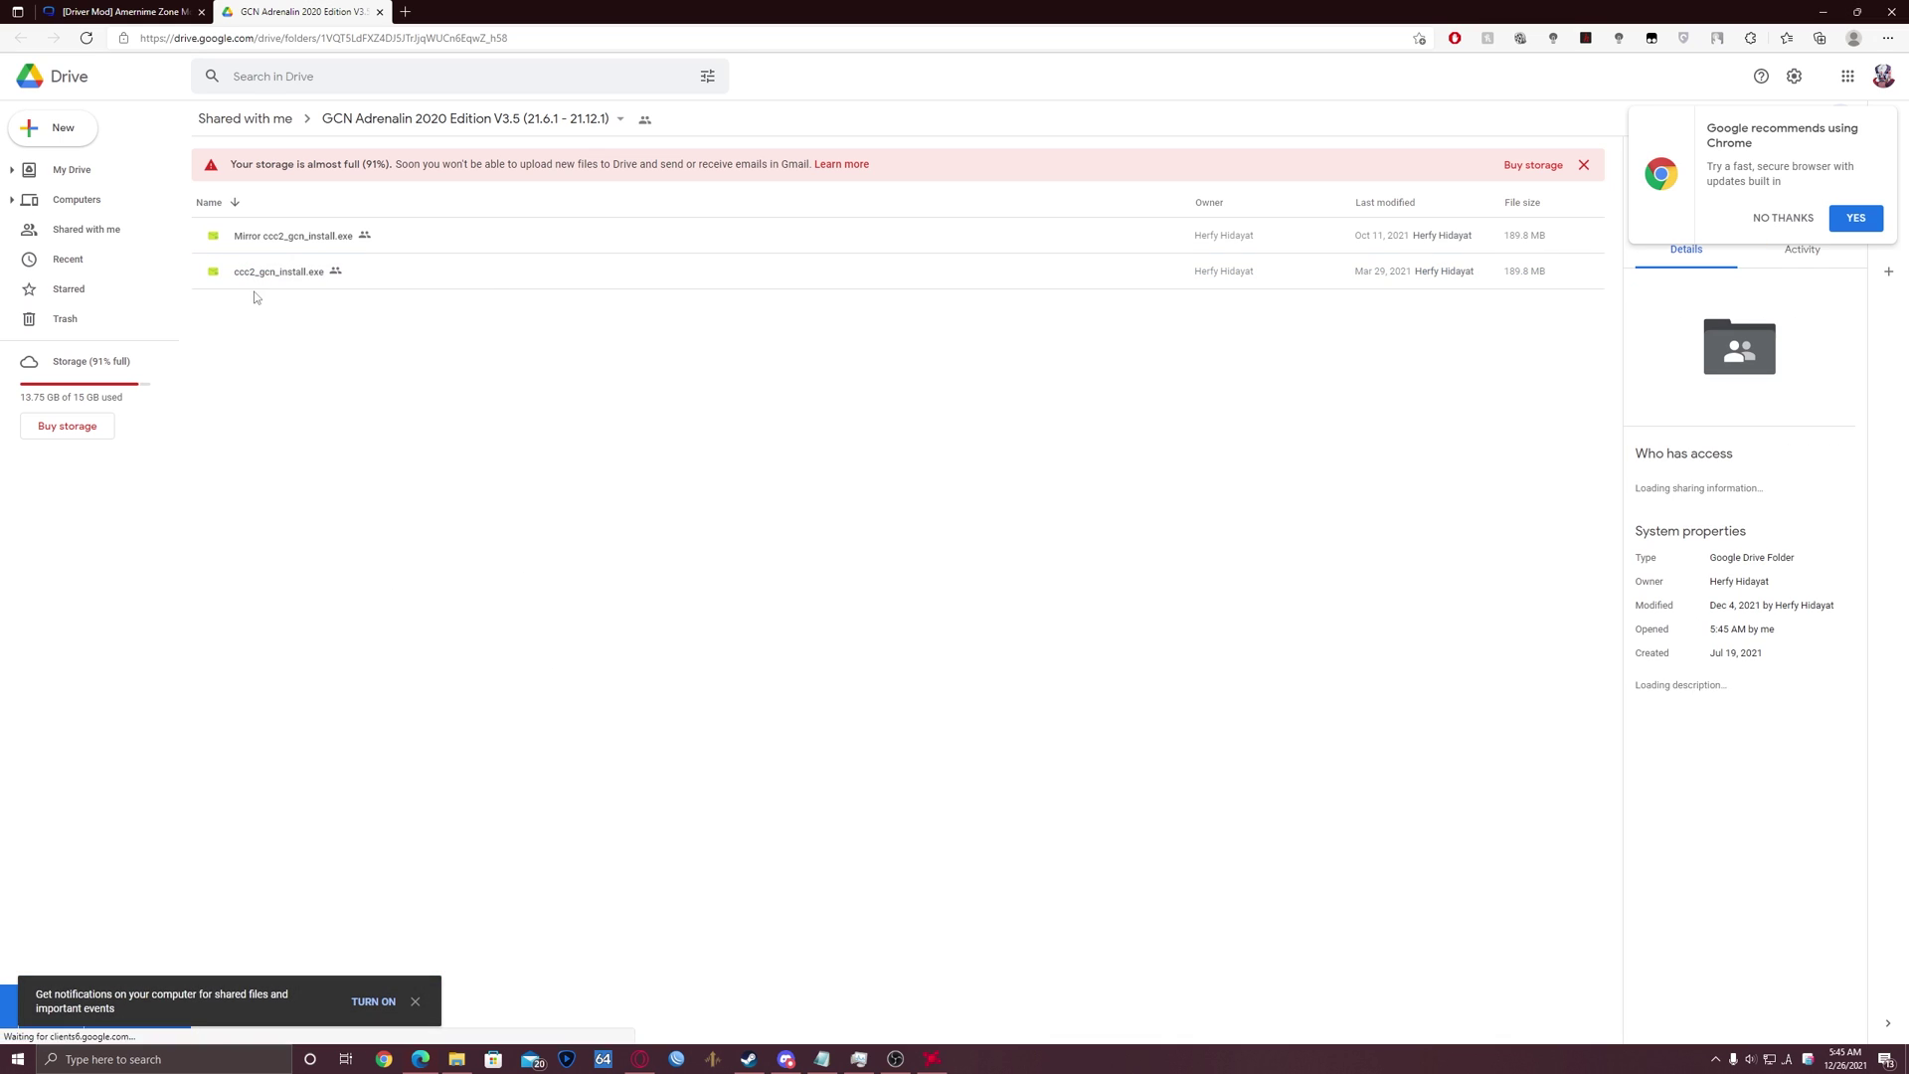
right_click(319, 275)
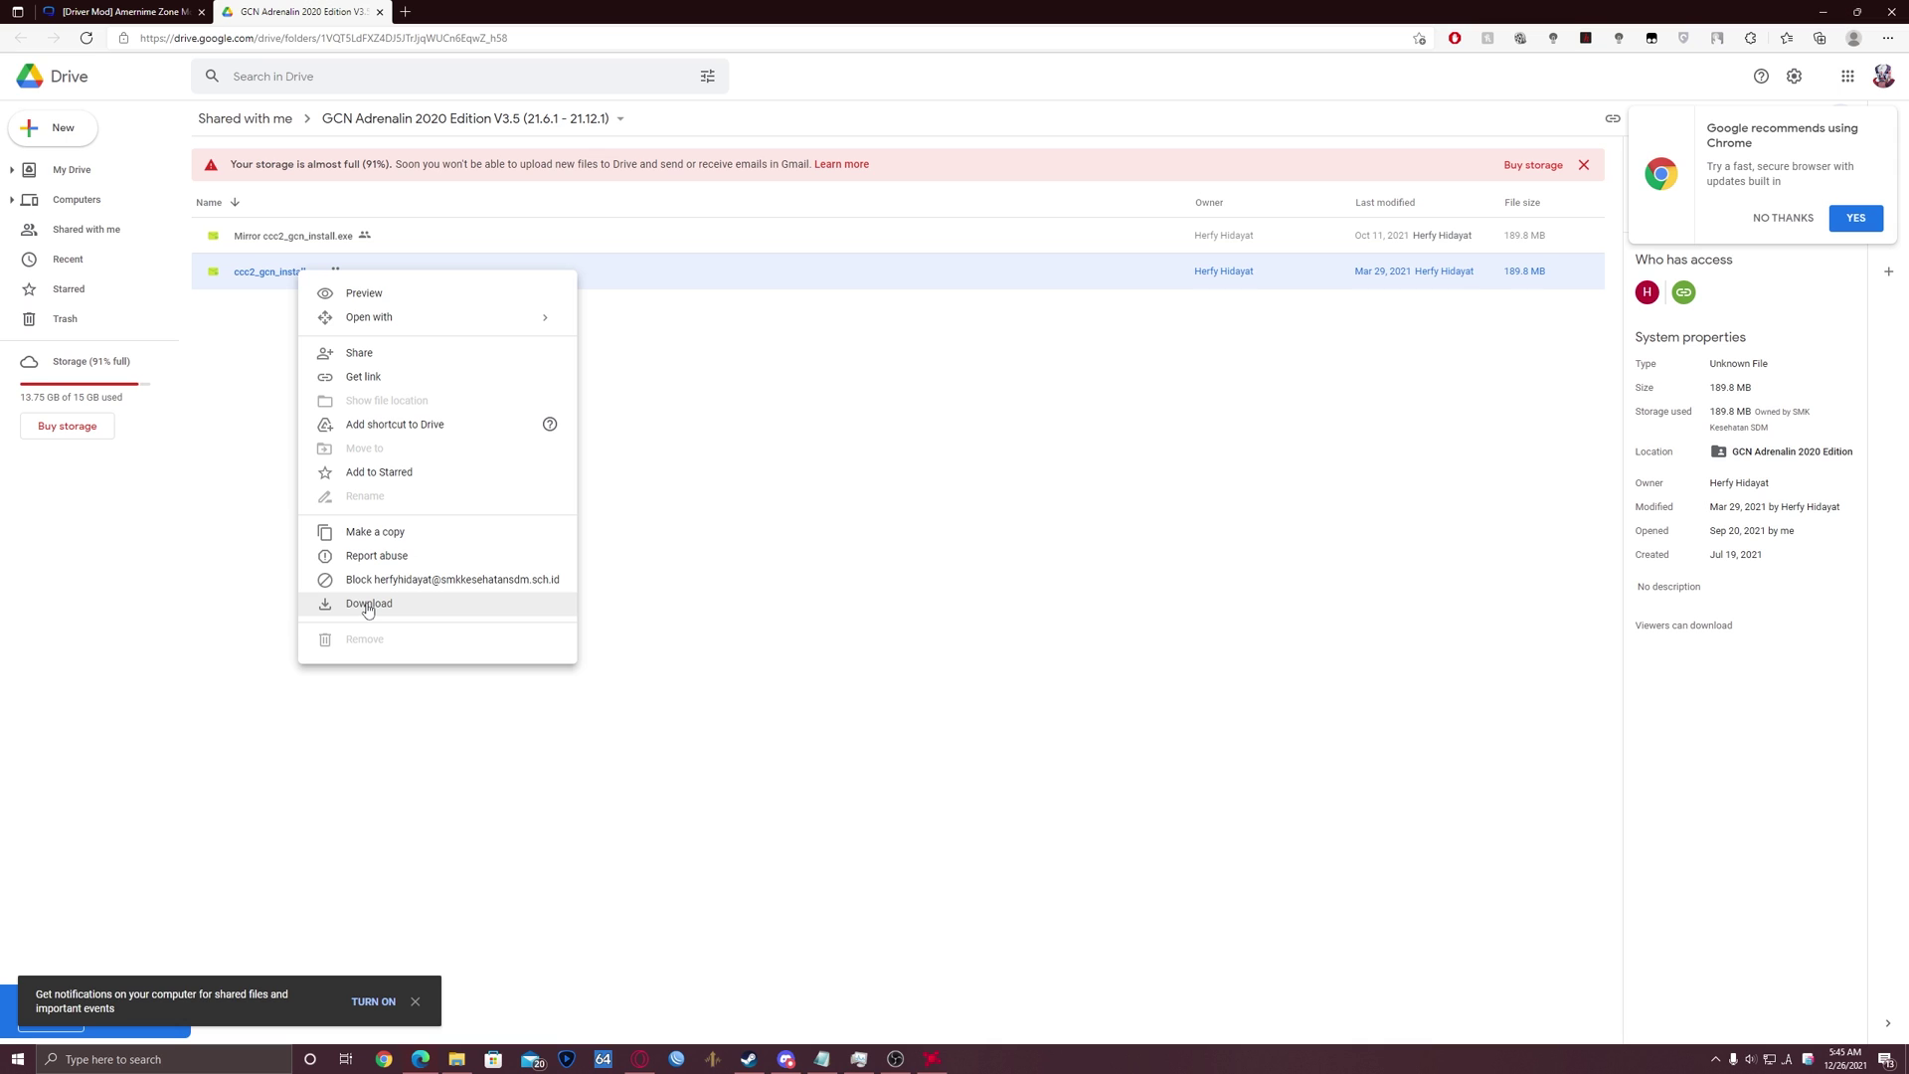
left_click(720, 611)
left_click(380, 11)
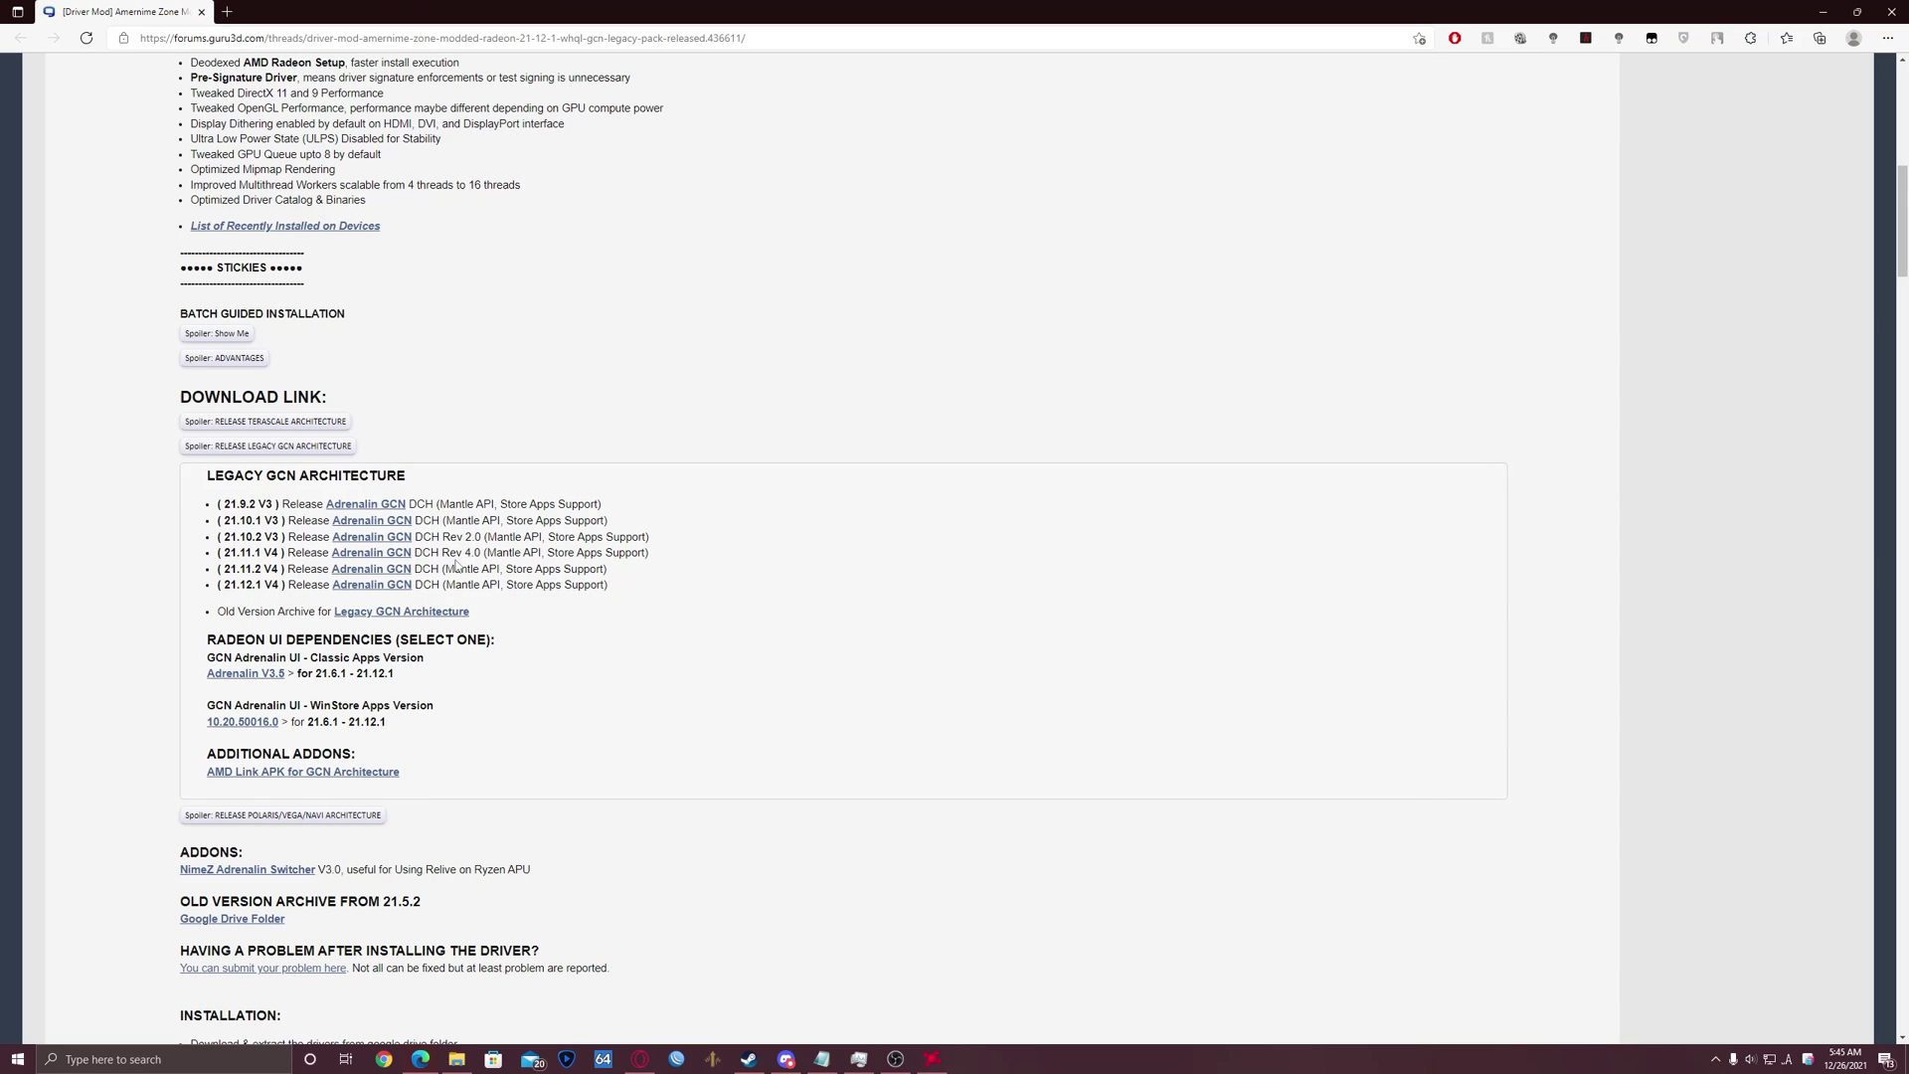
Step: Search Google for 'ddu download' in a new tab and highlight the official Wagnardsoft result
left_click(227, 12)
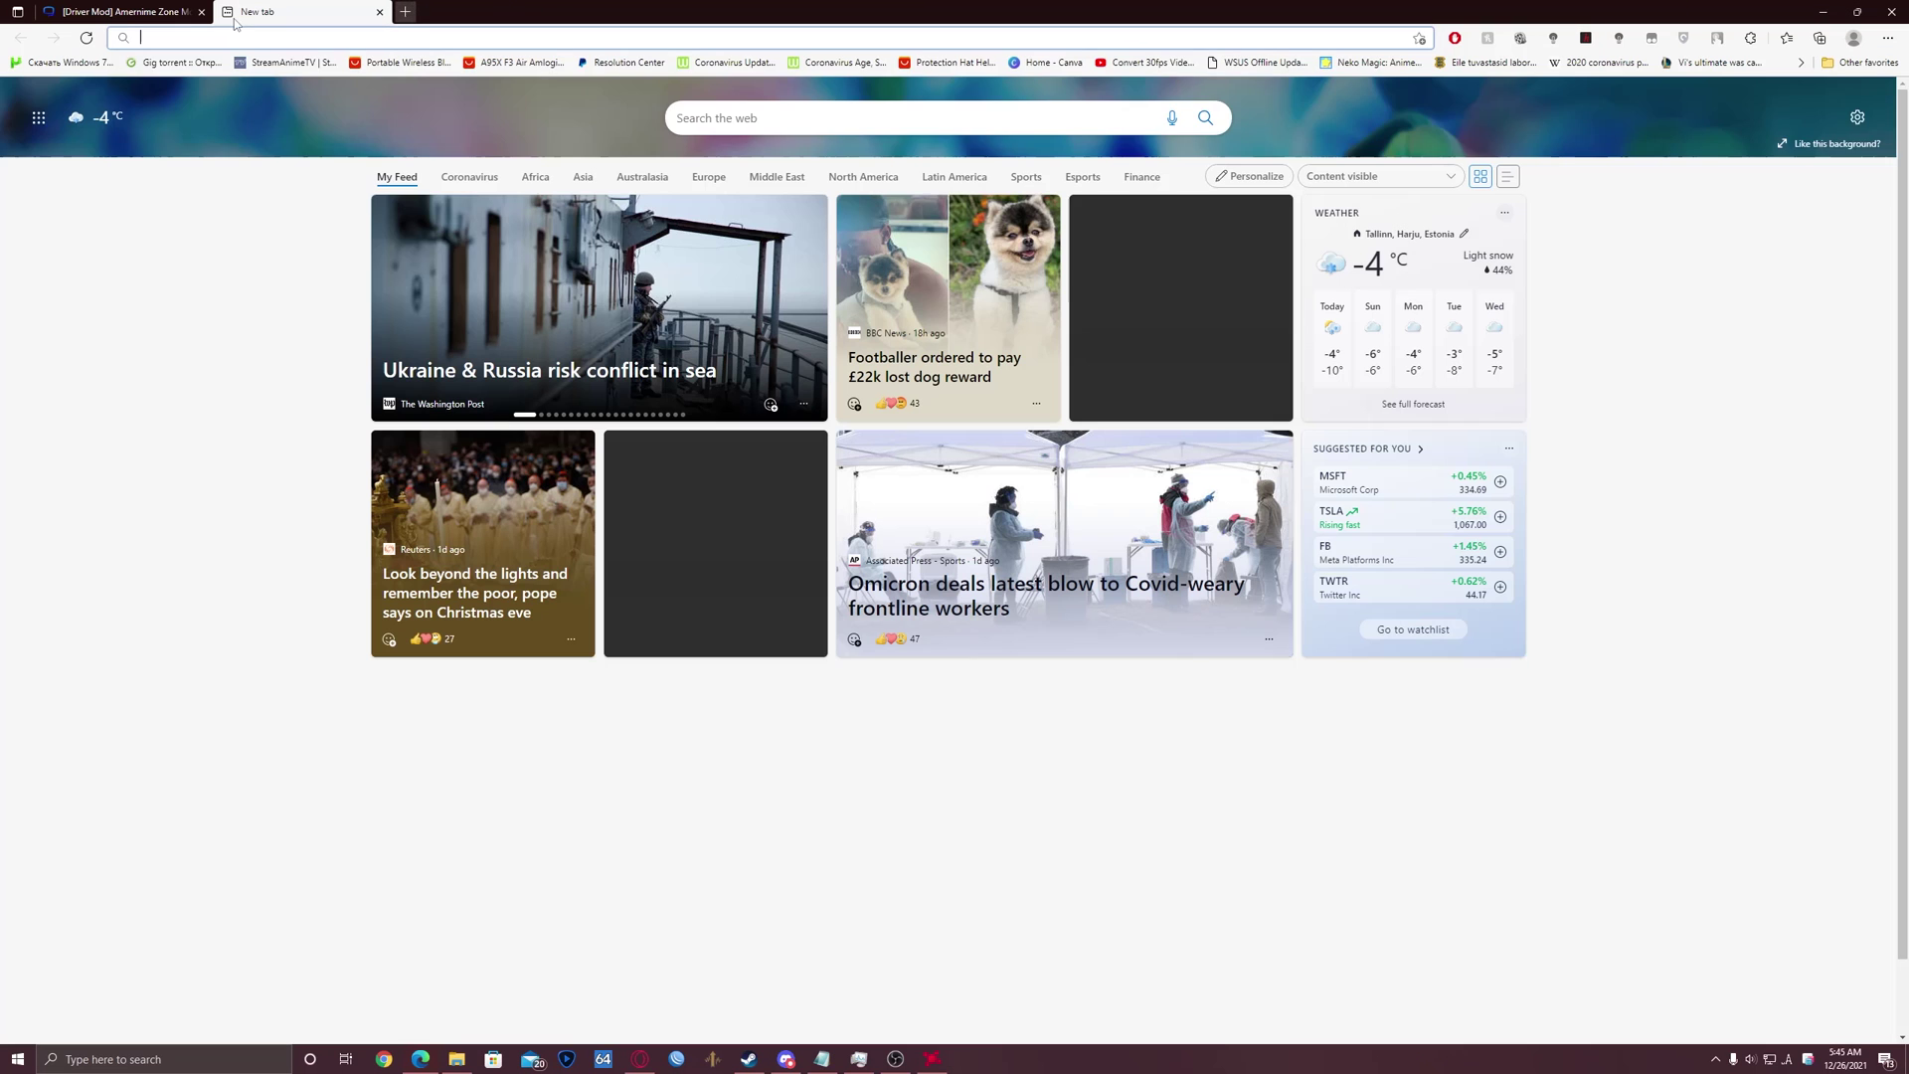
type("g")
key("Return")
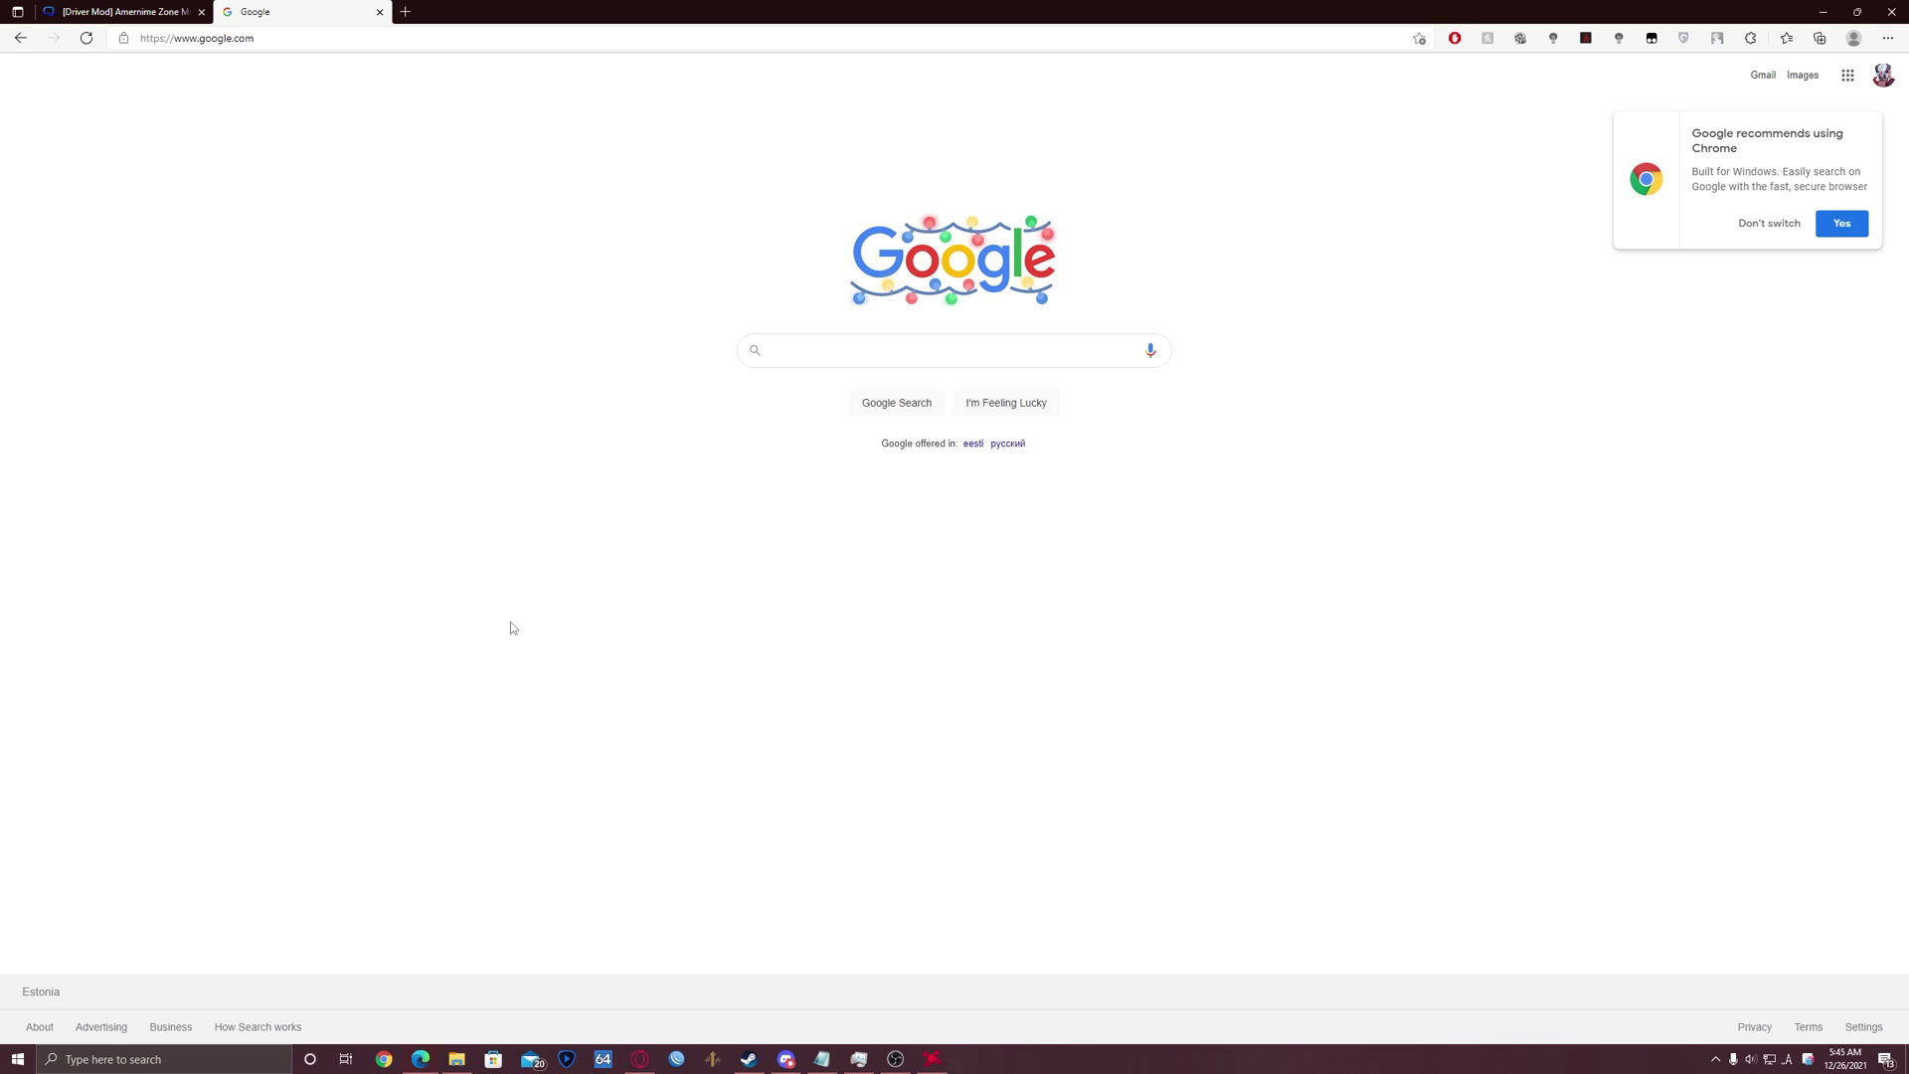
type("DDU")
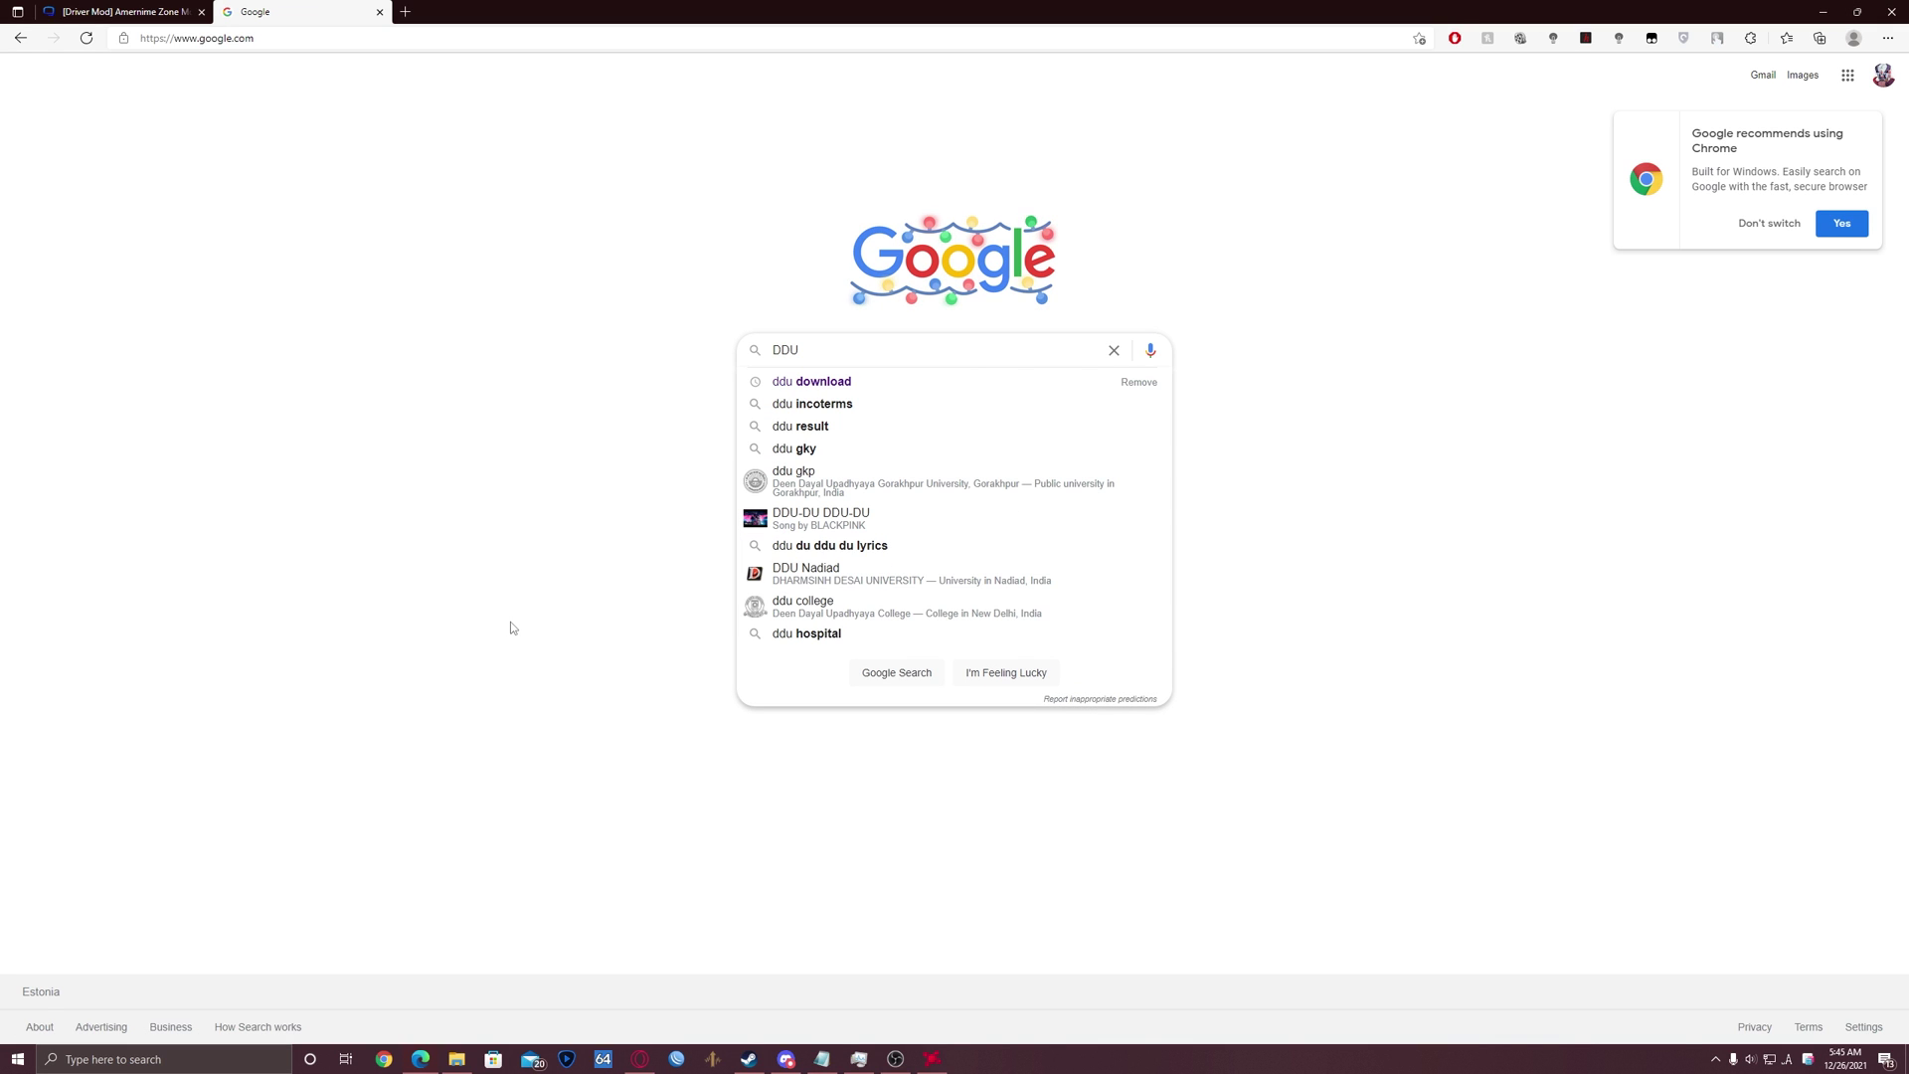
key("Down")
key("Return")
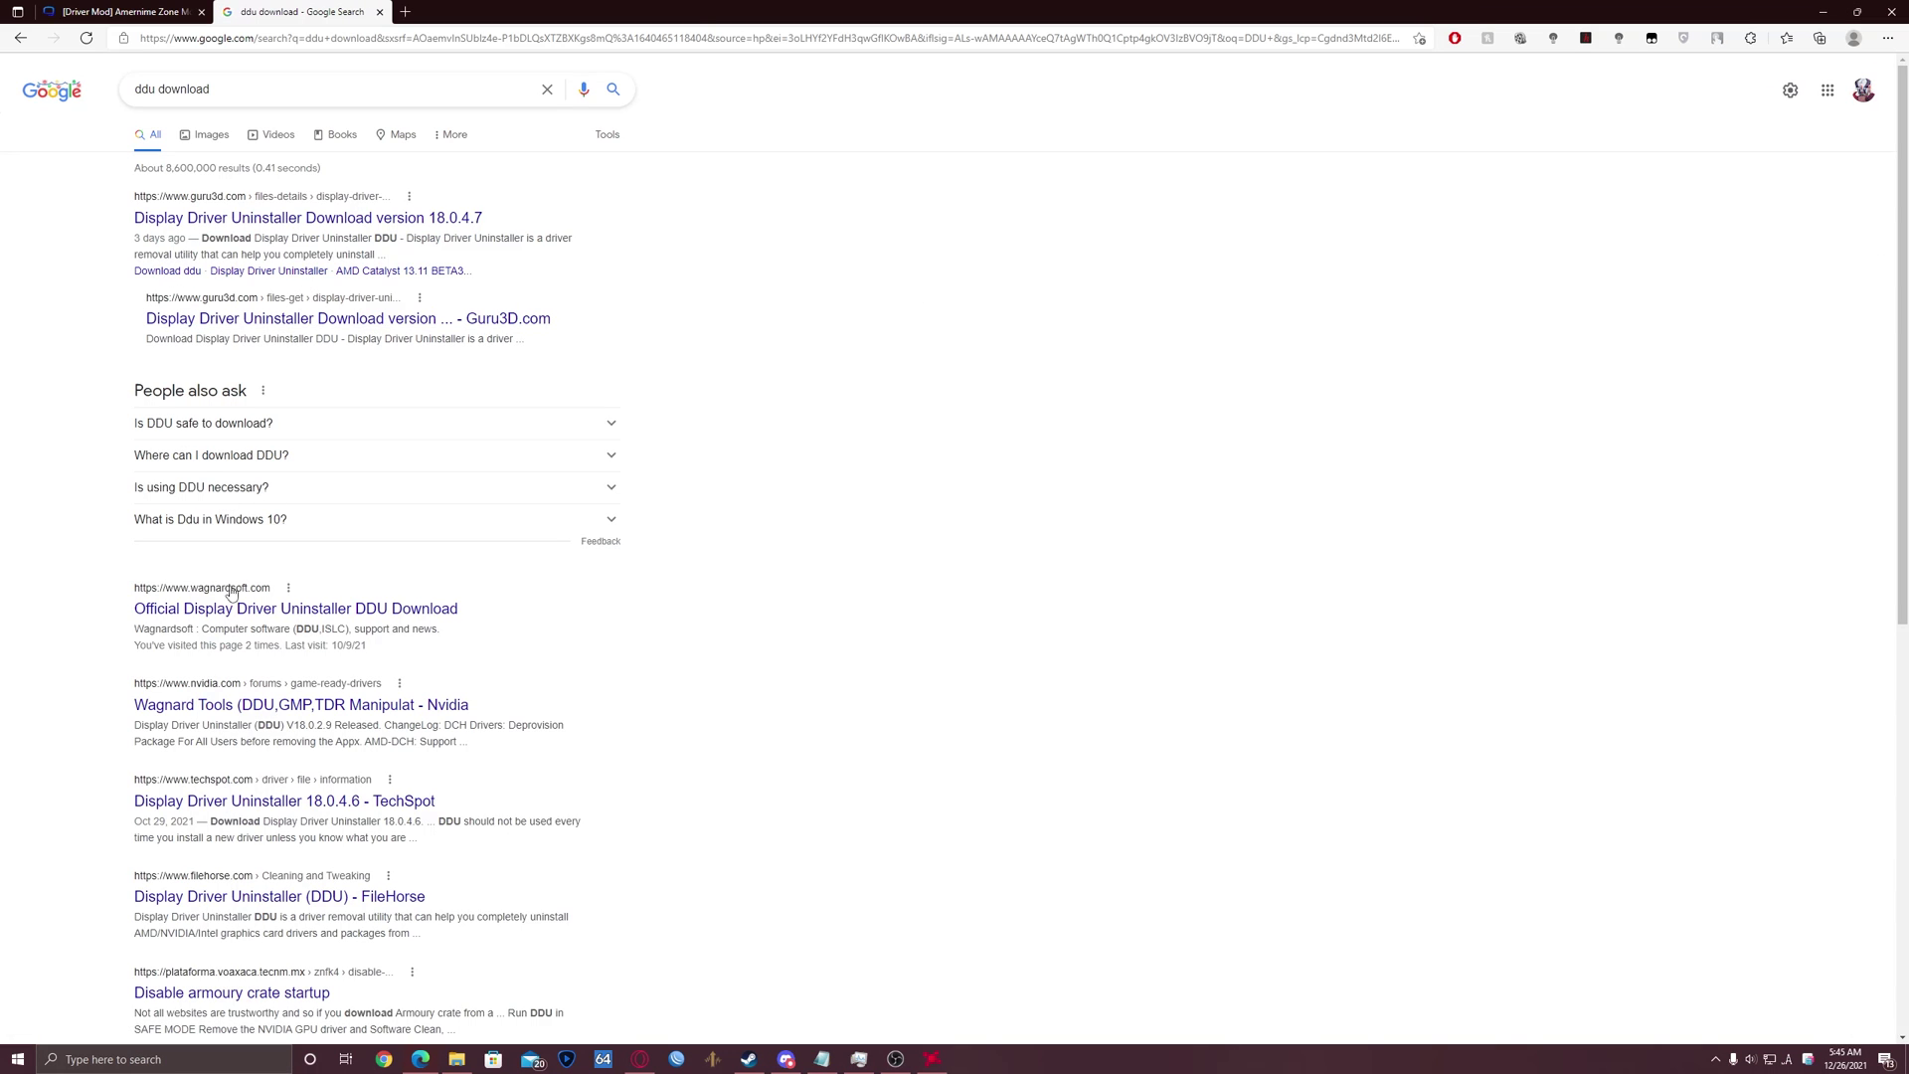
left_click_drag(127, 593, 460, 613)
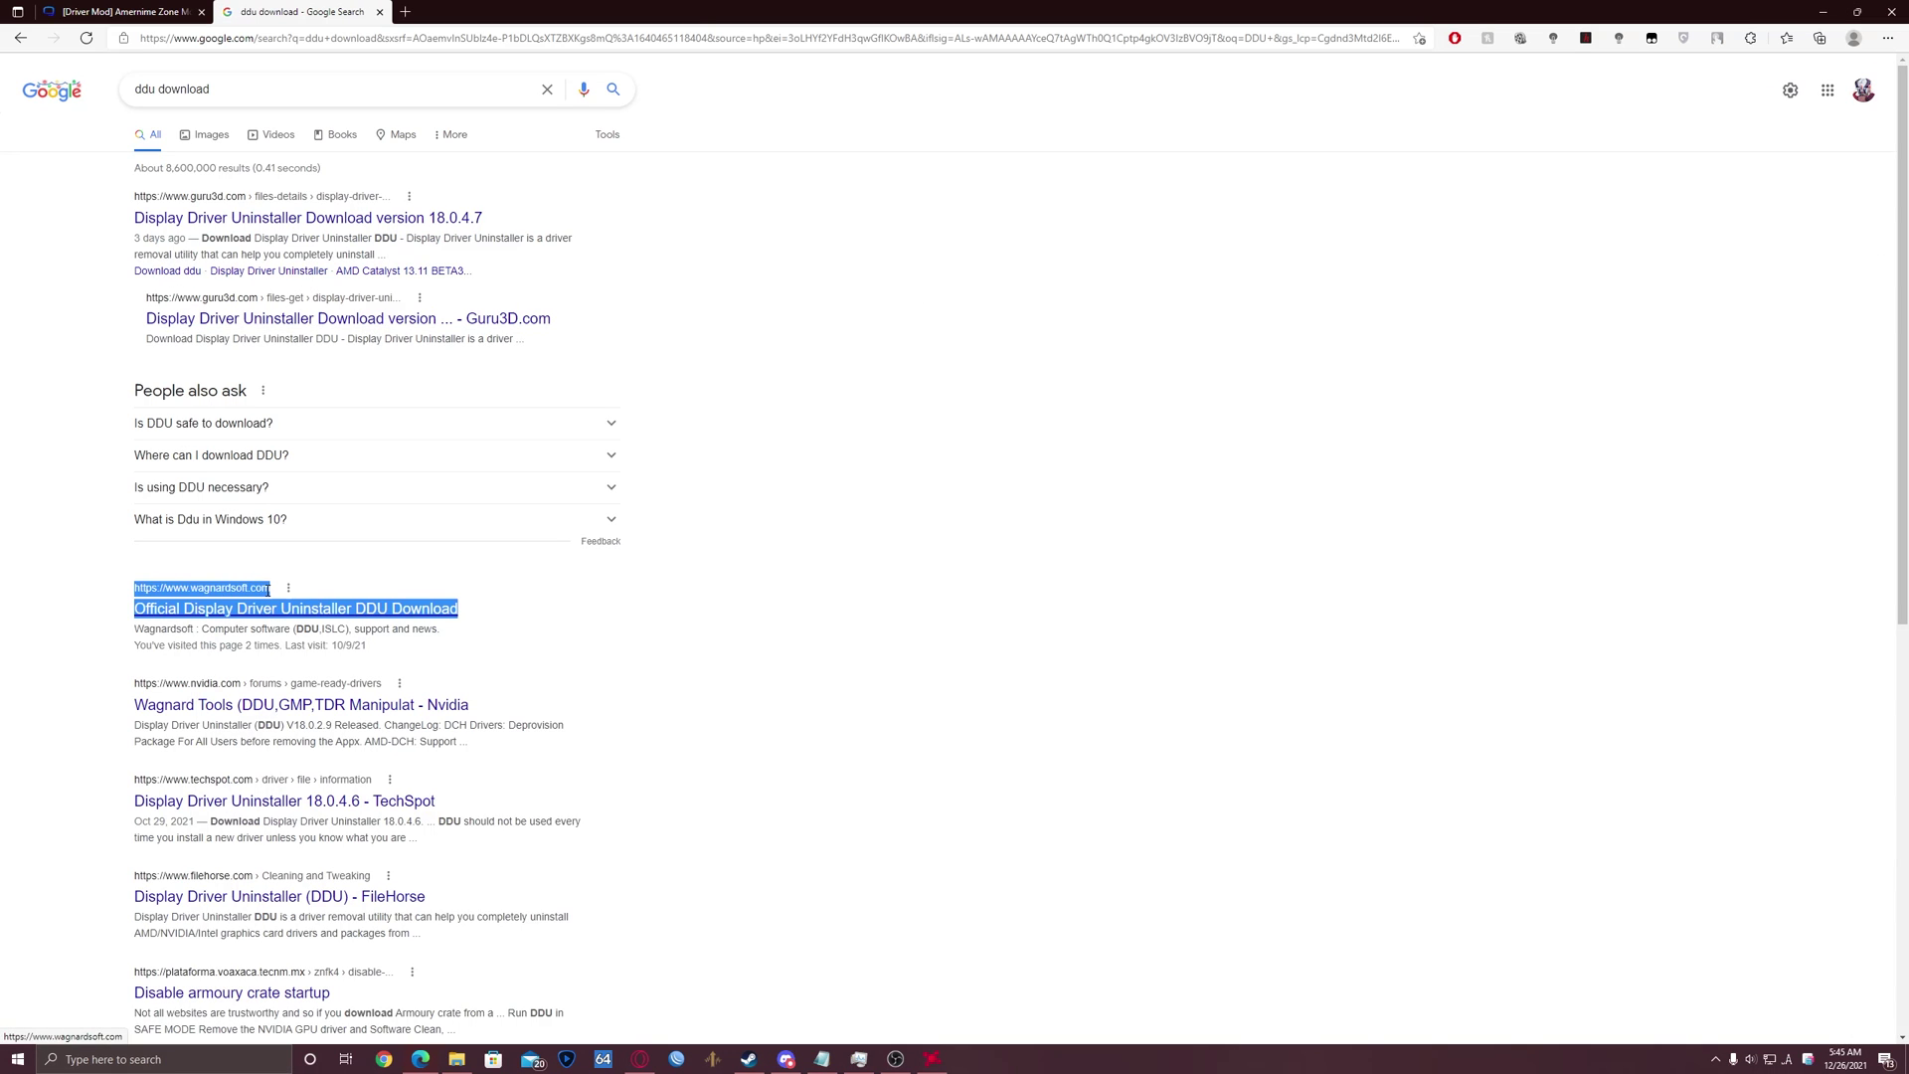
left_click(780, 671)
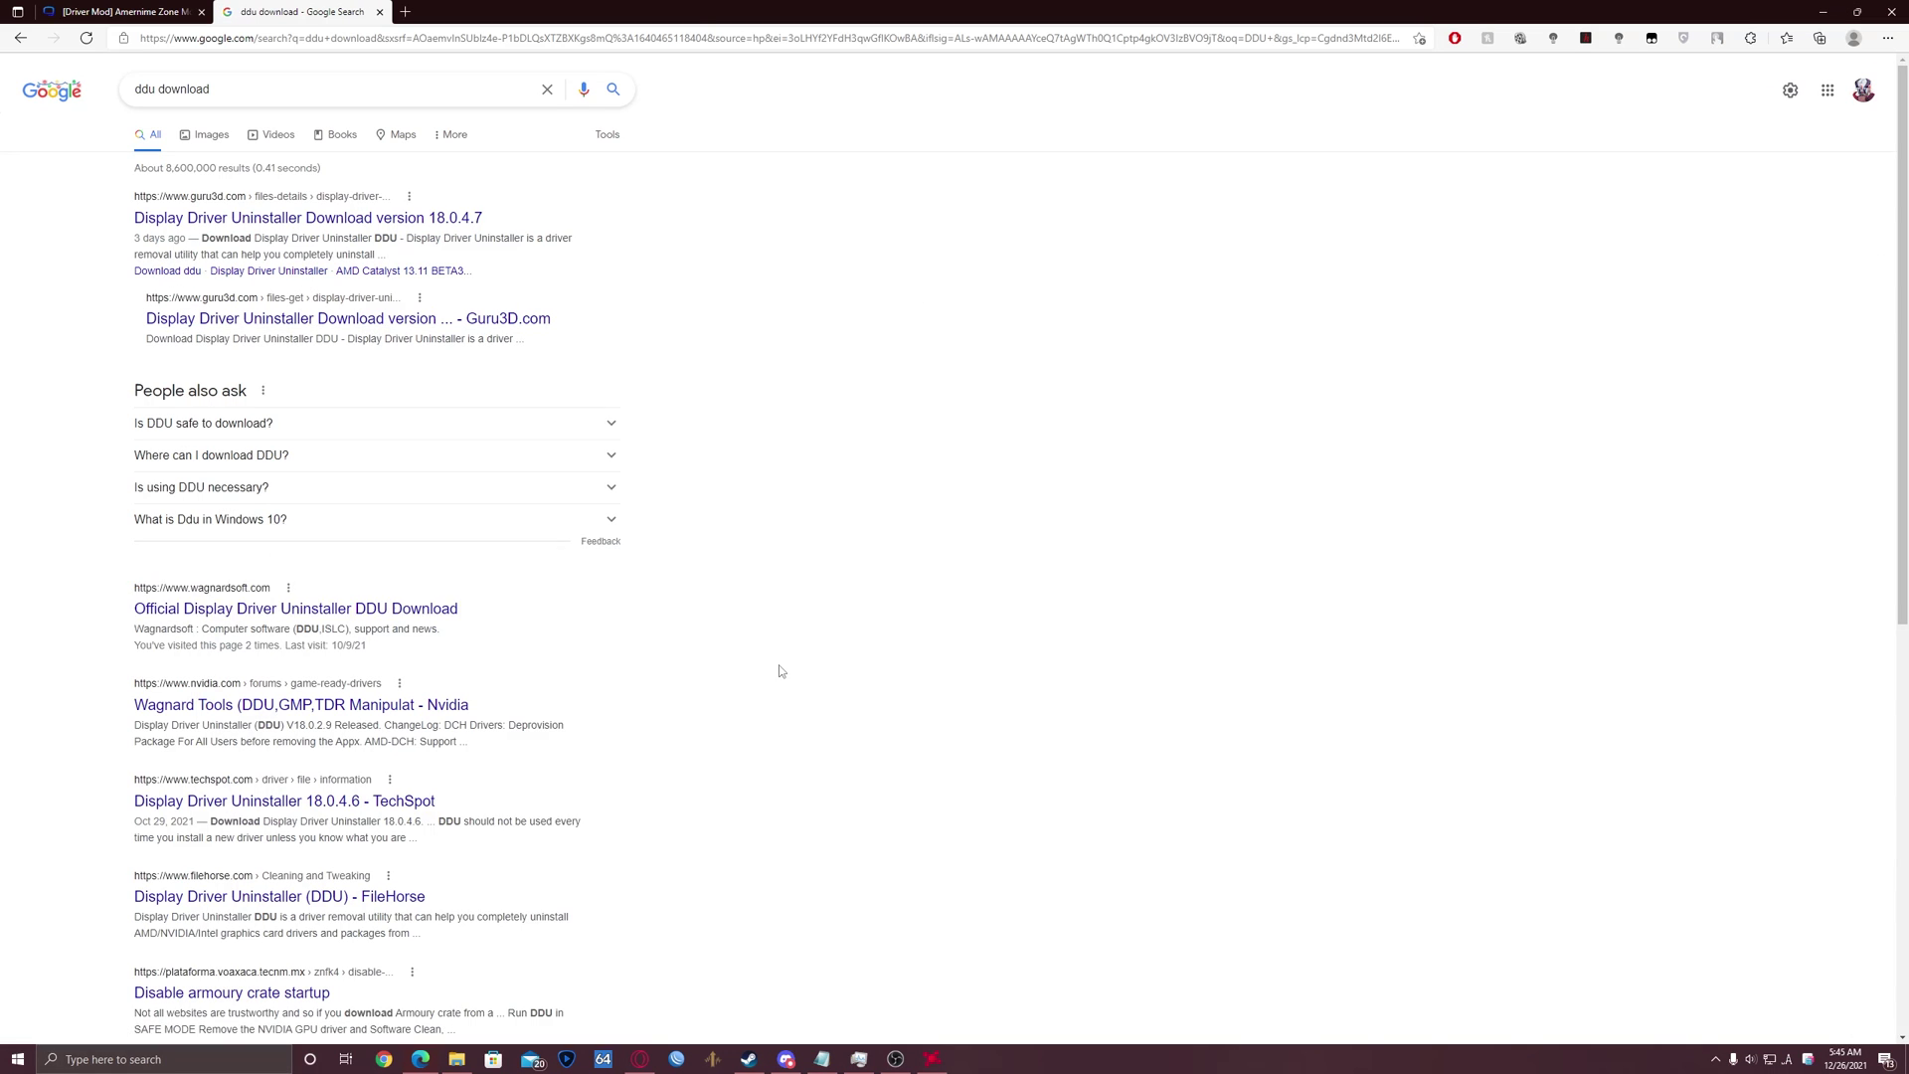
Step: Open wagnardsoft.com, accept the privacy consent, and view the DDU V18.0.4.7 download and support topic
left_click(271, 610)
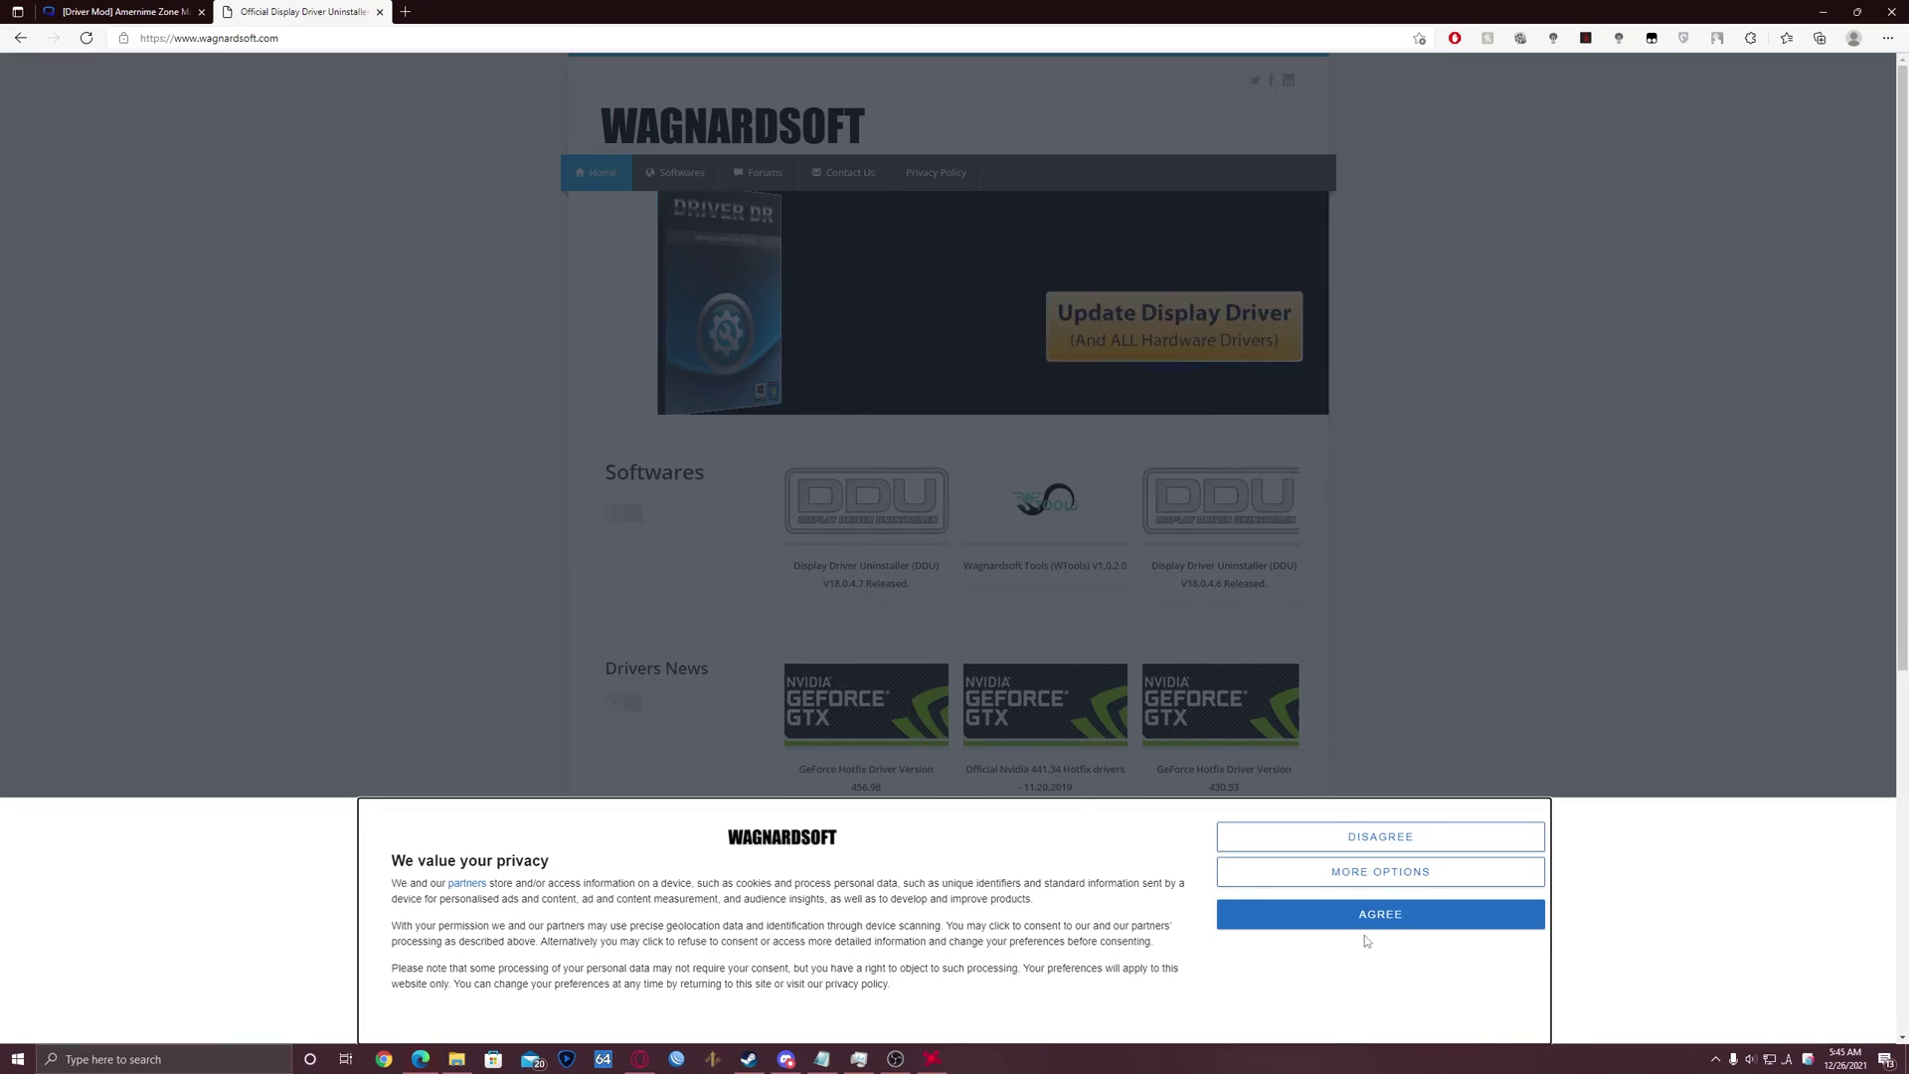
left_click(1364, 917)
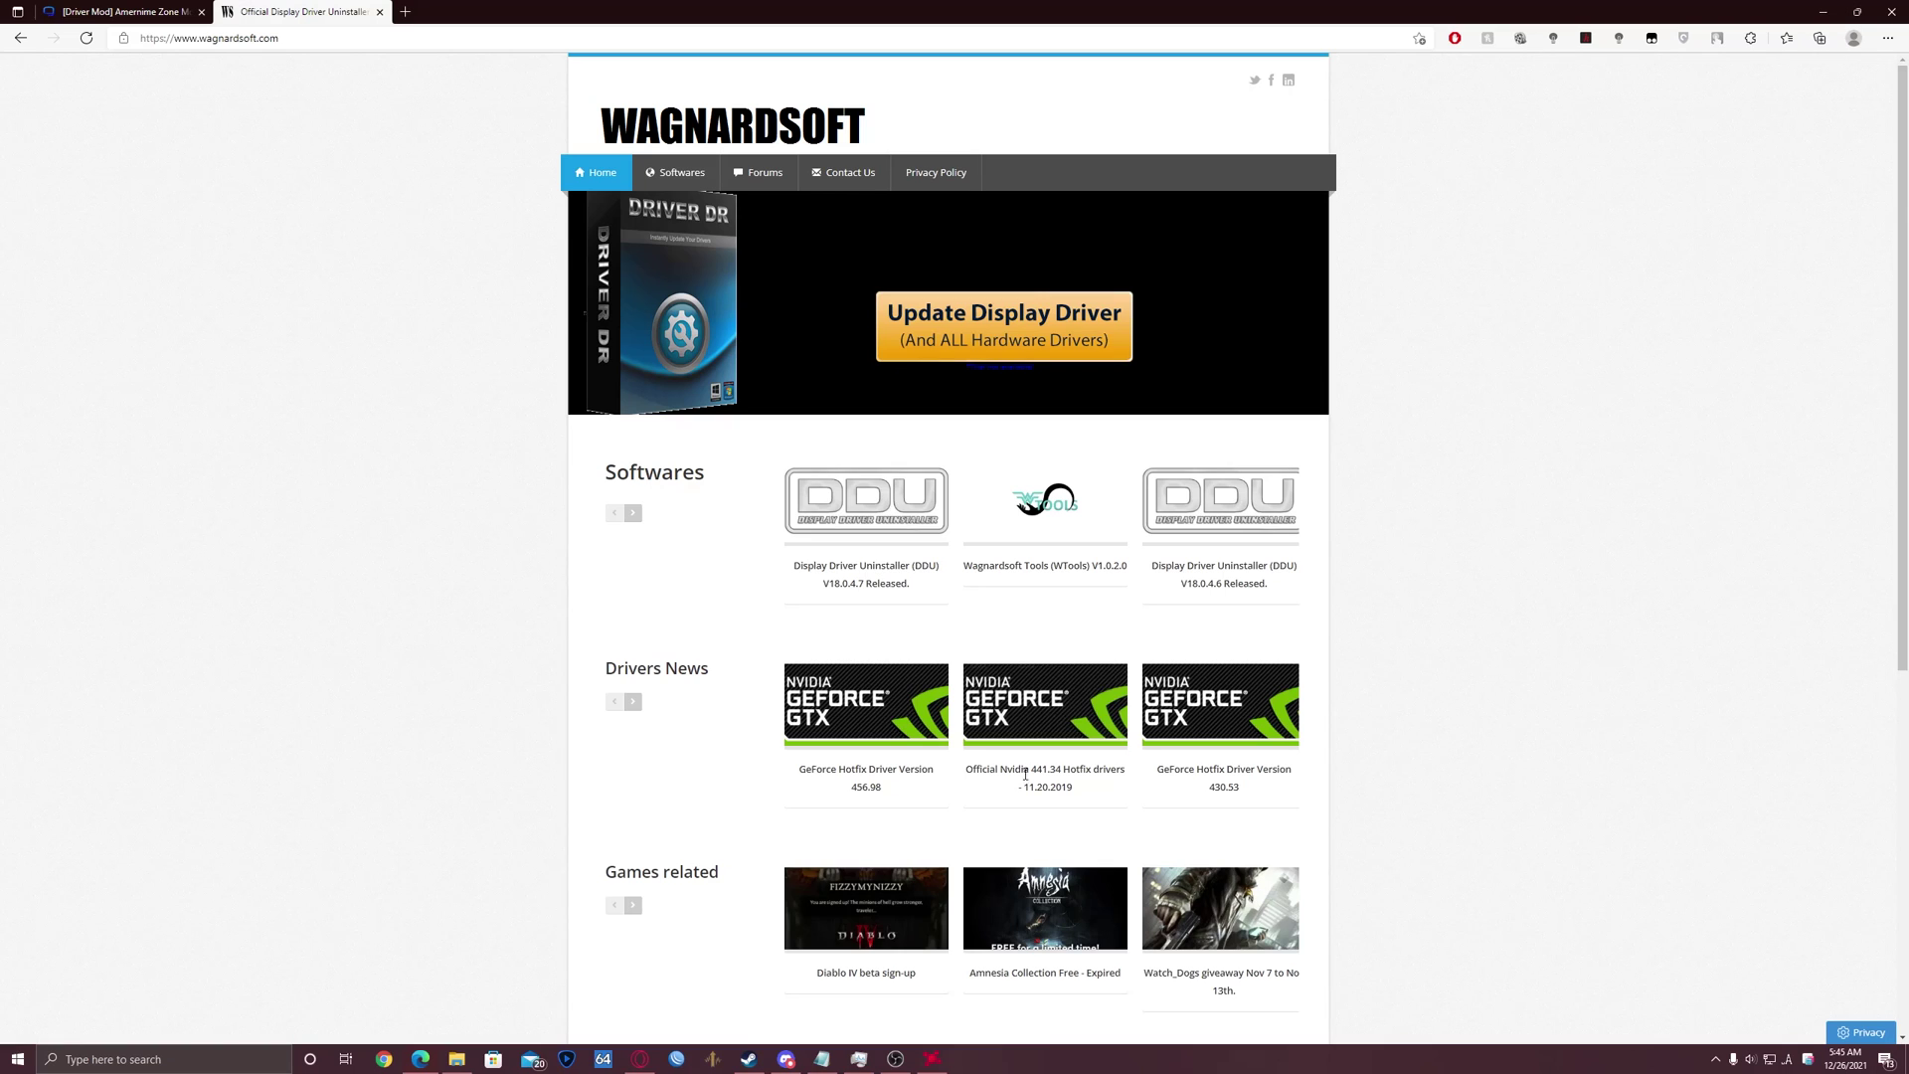
left_click(843, 513)
scroll(837, 523, "down", 5)
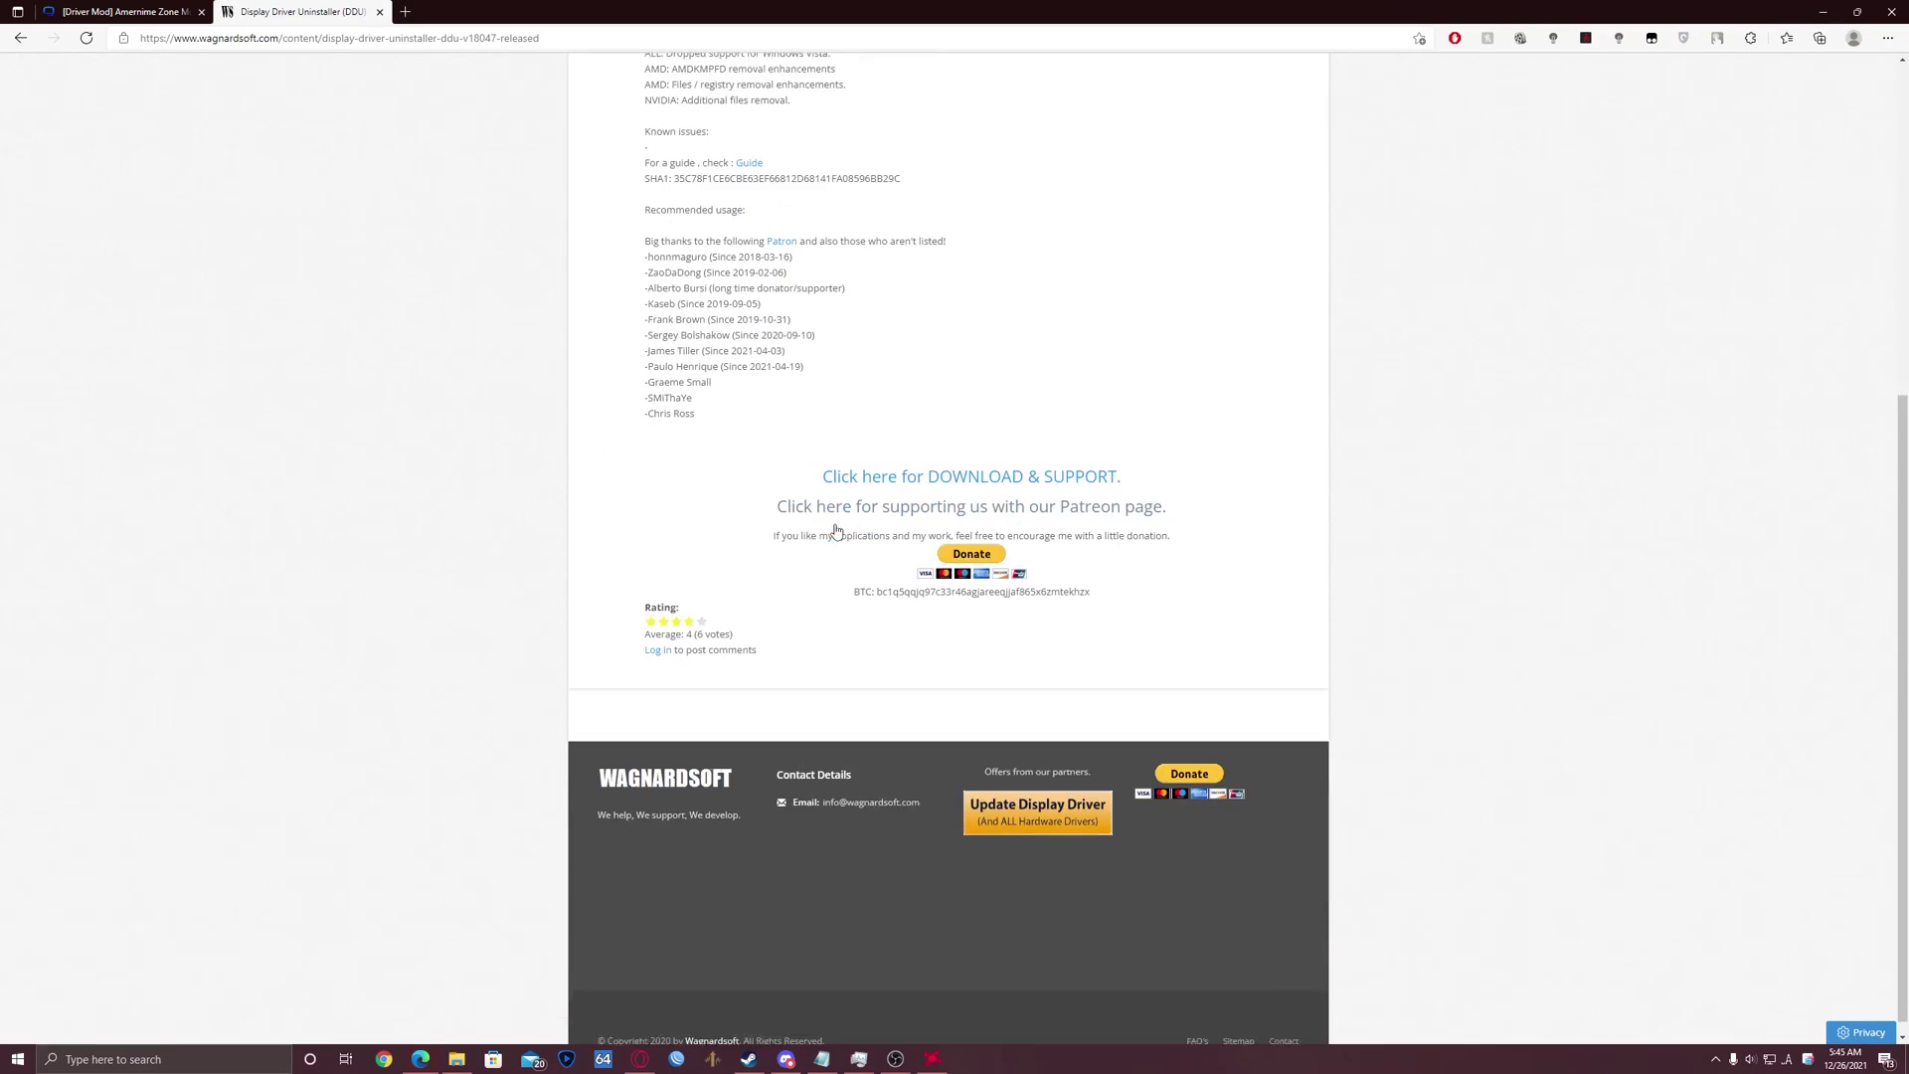
left_click(977, 469)
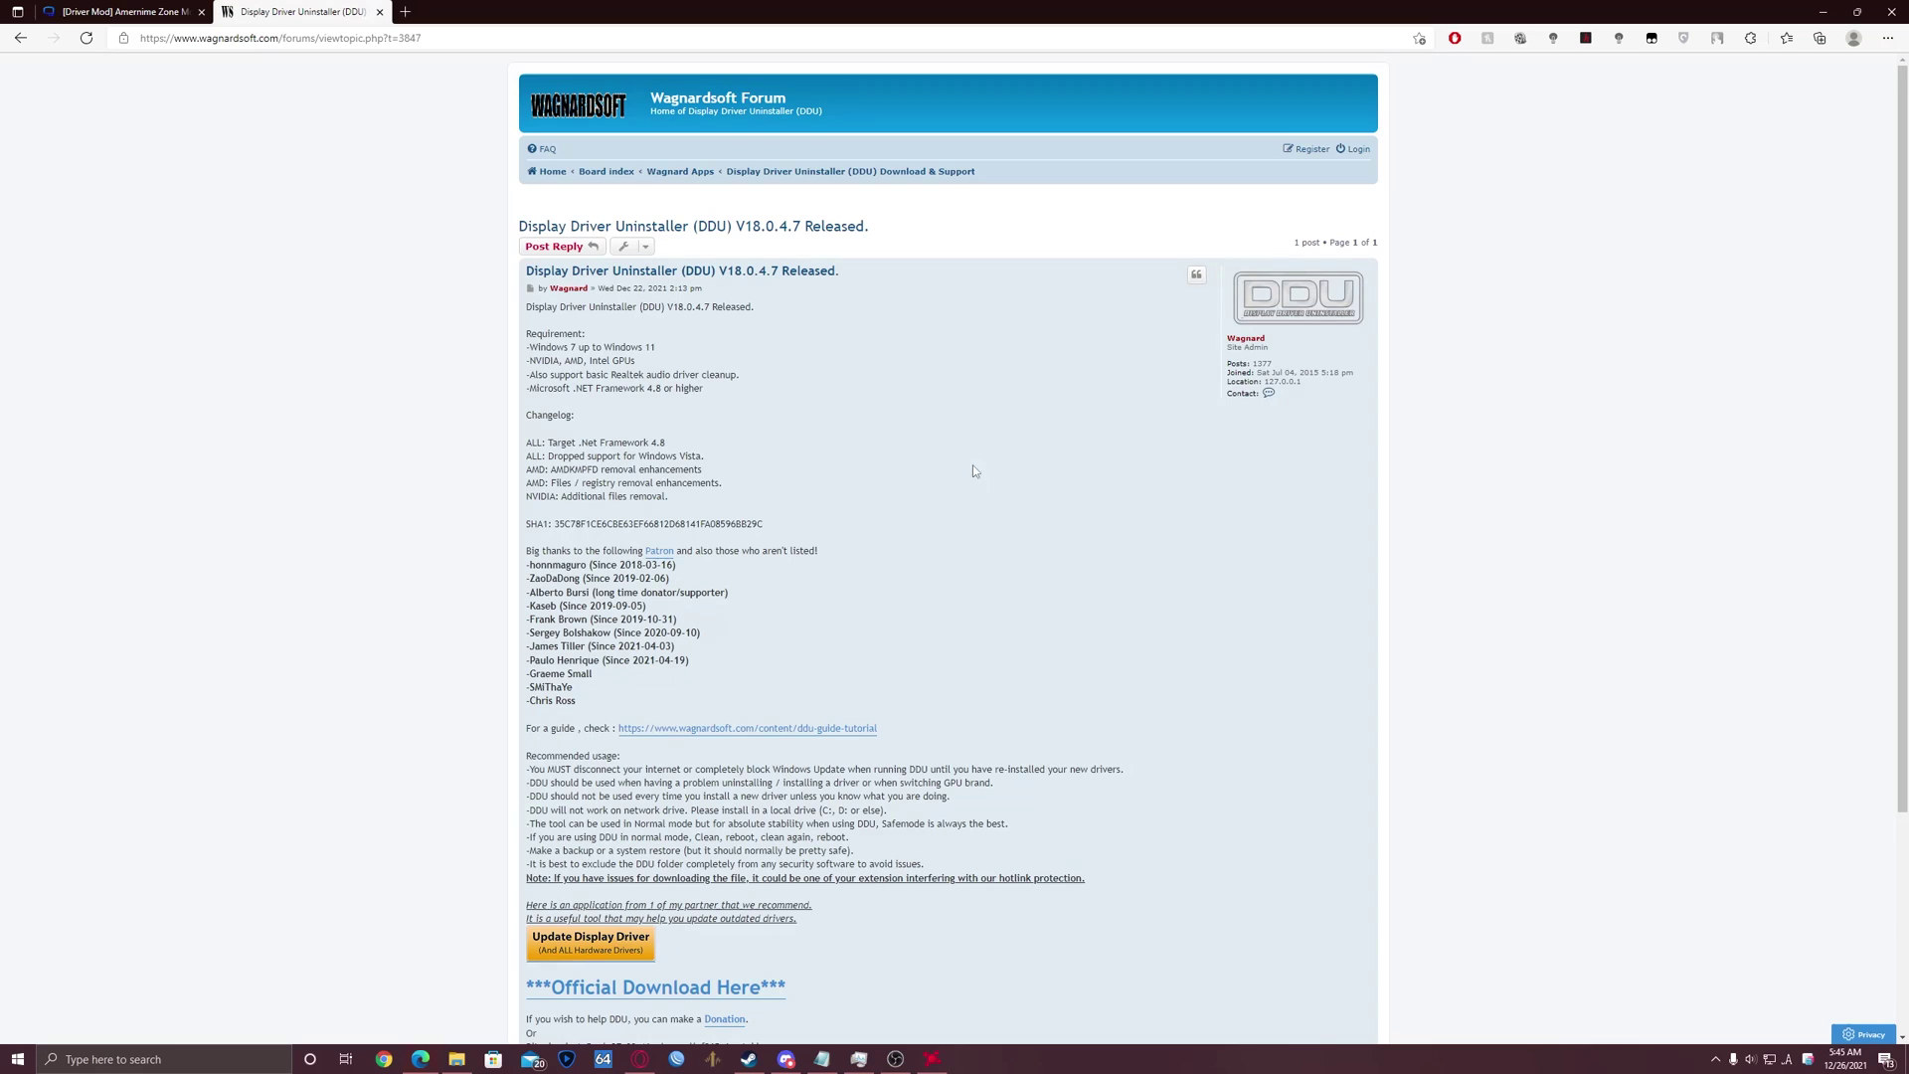
scroll(974, 474, "down", 3)
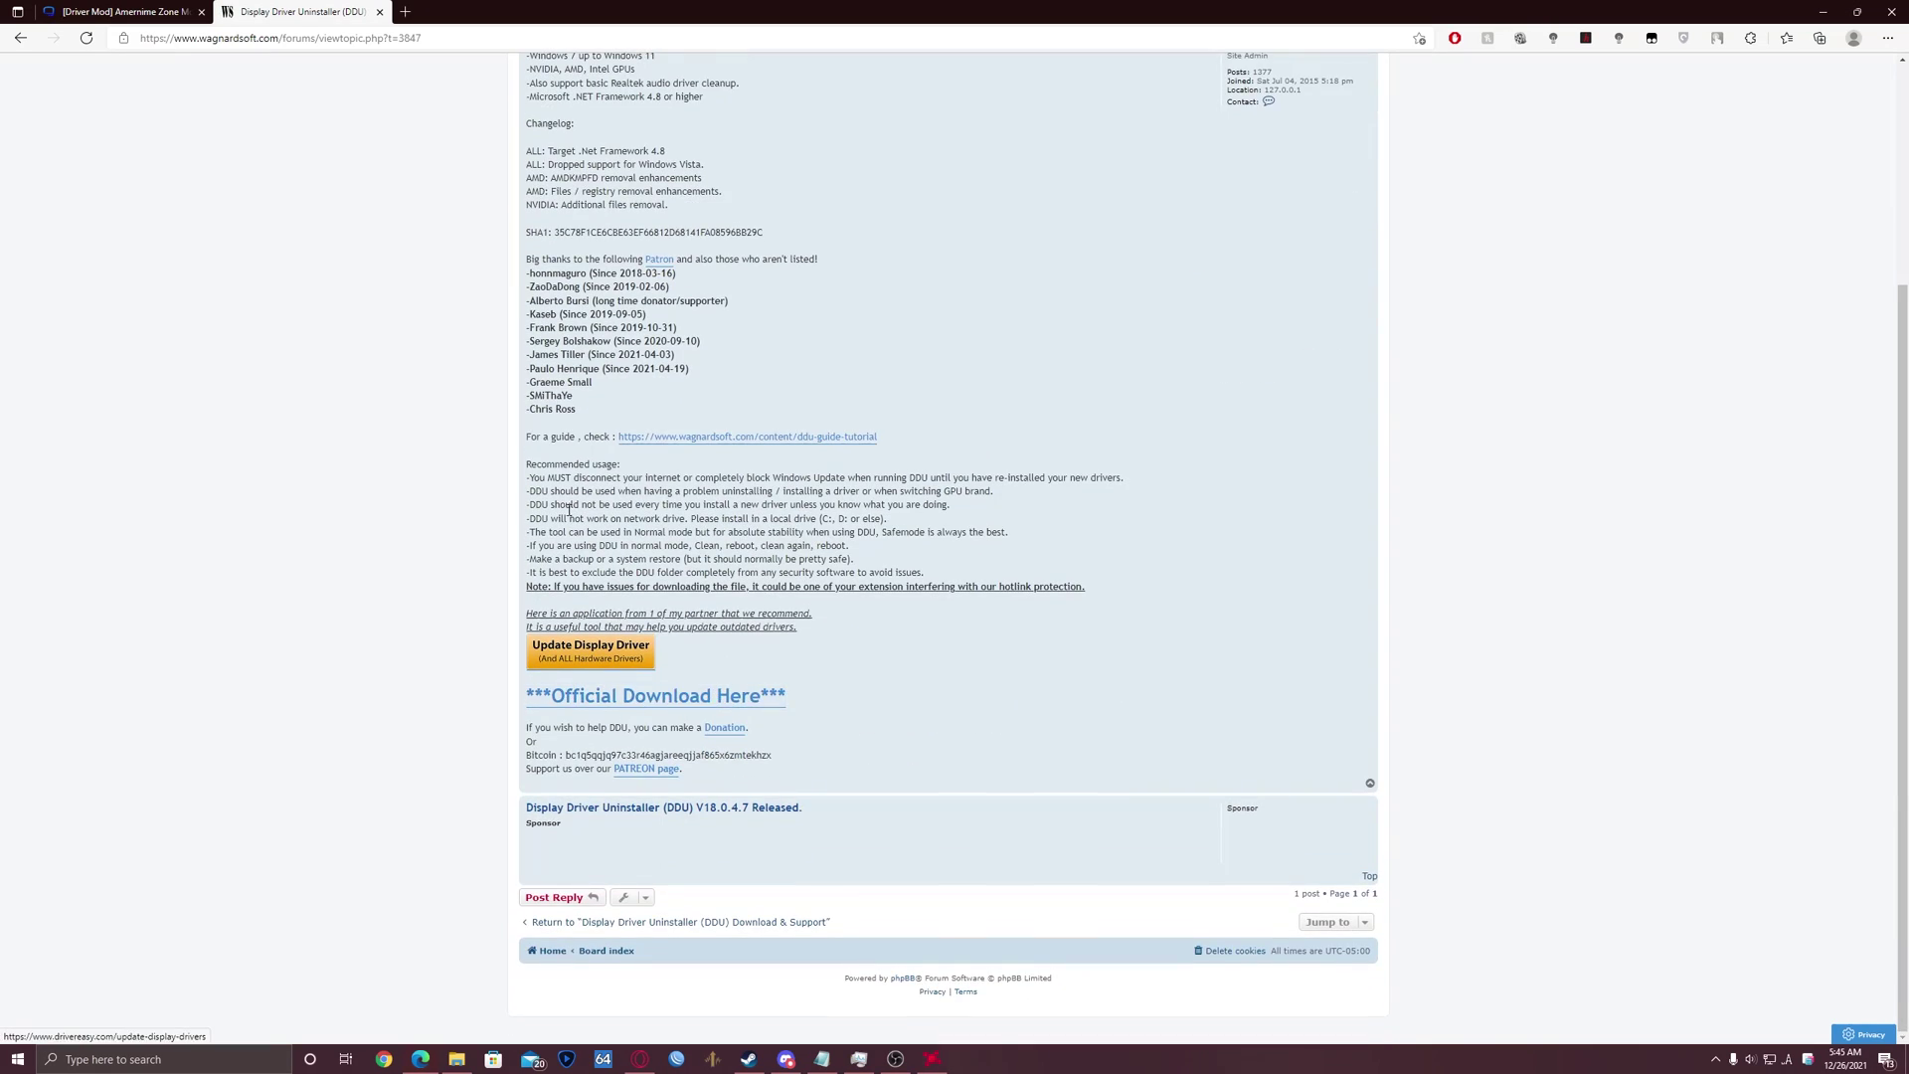
Step: Close the DDU topic and select DDU v18.0.4.7.exe in the 21.12.1 gcn folder
left_click(379, 12)
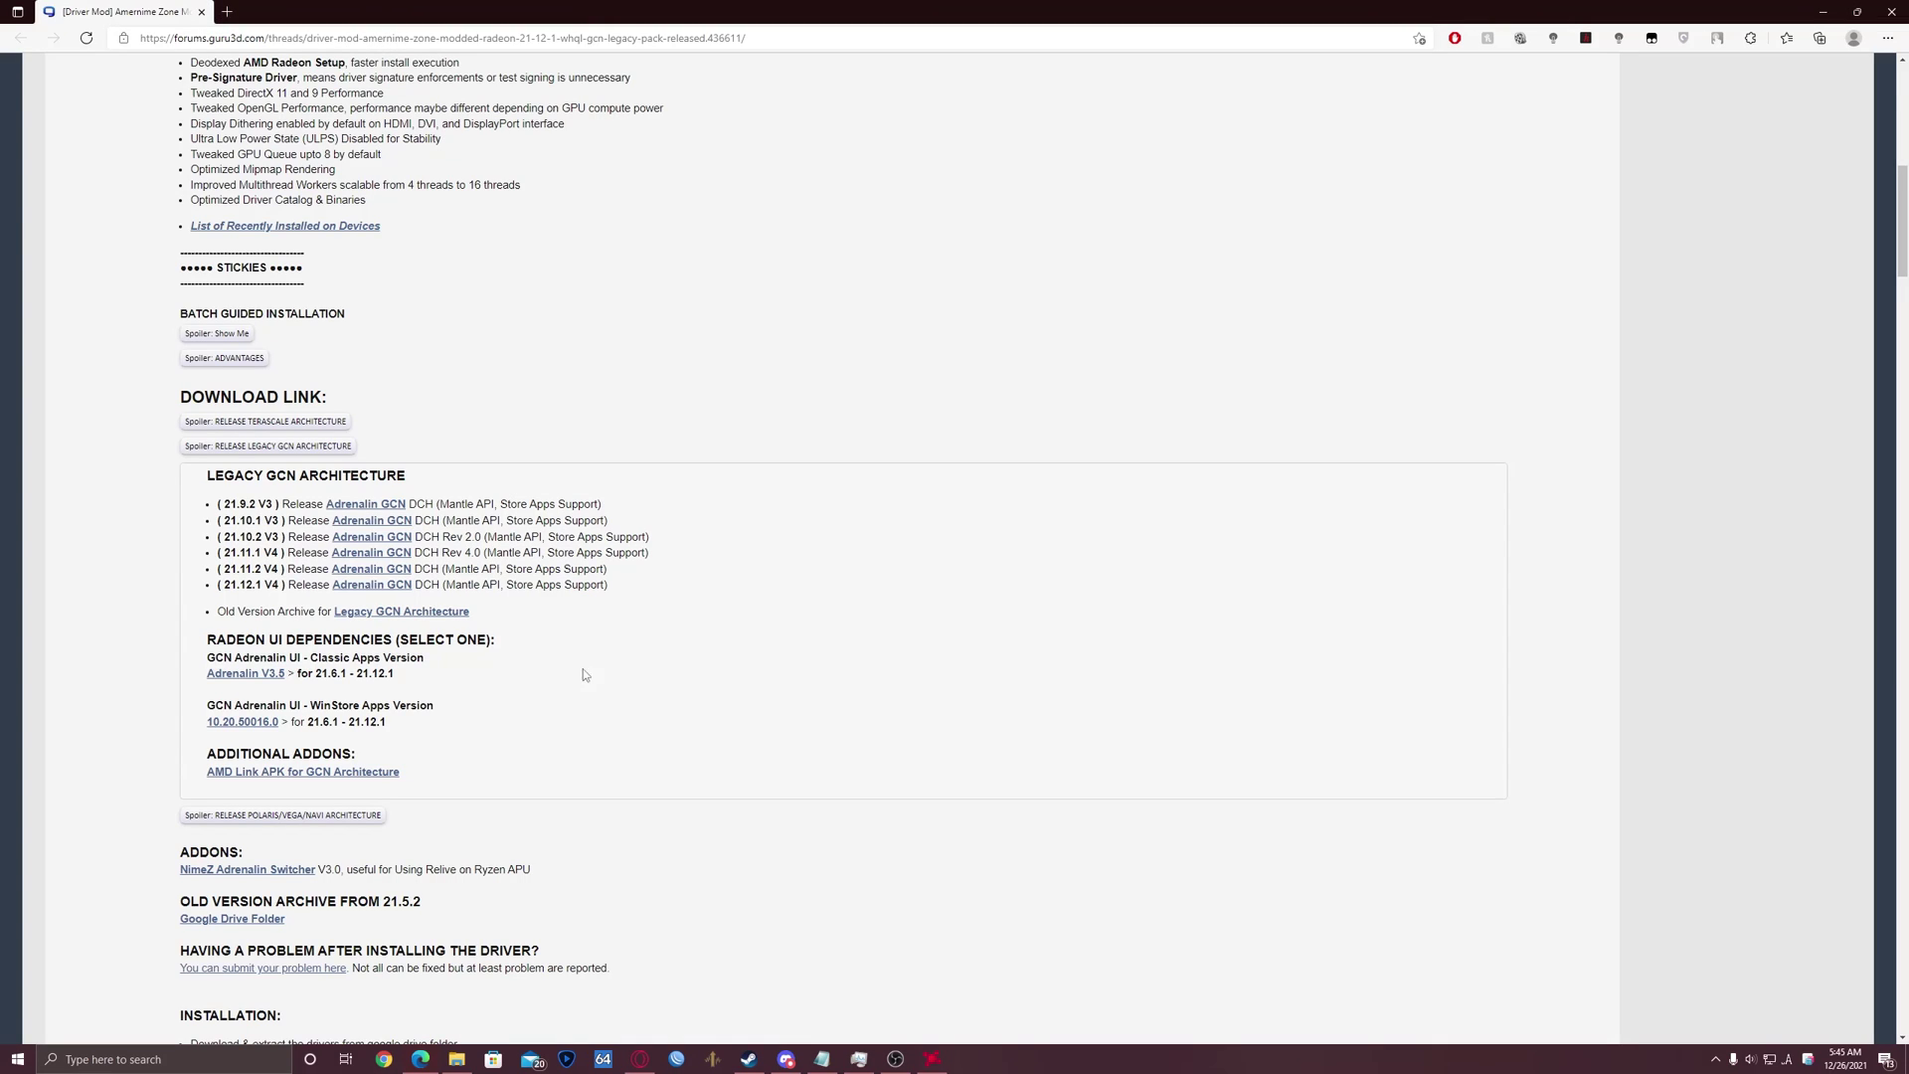
left_click(457, 1059)
left_click_drag(619, 621, 589, 136)
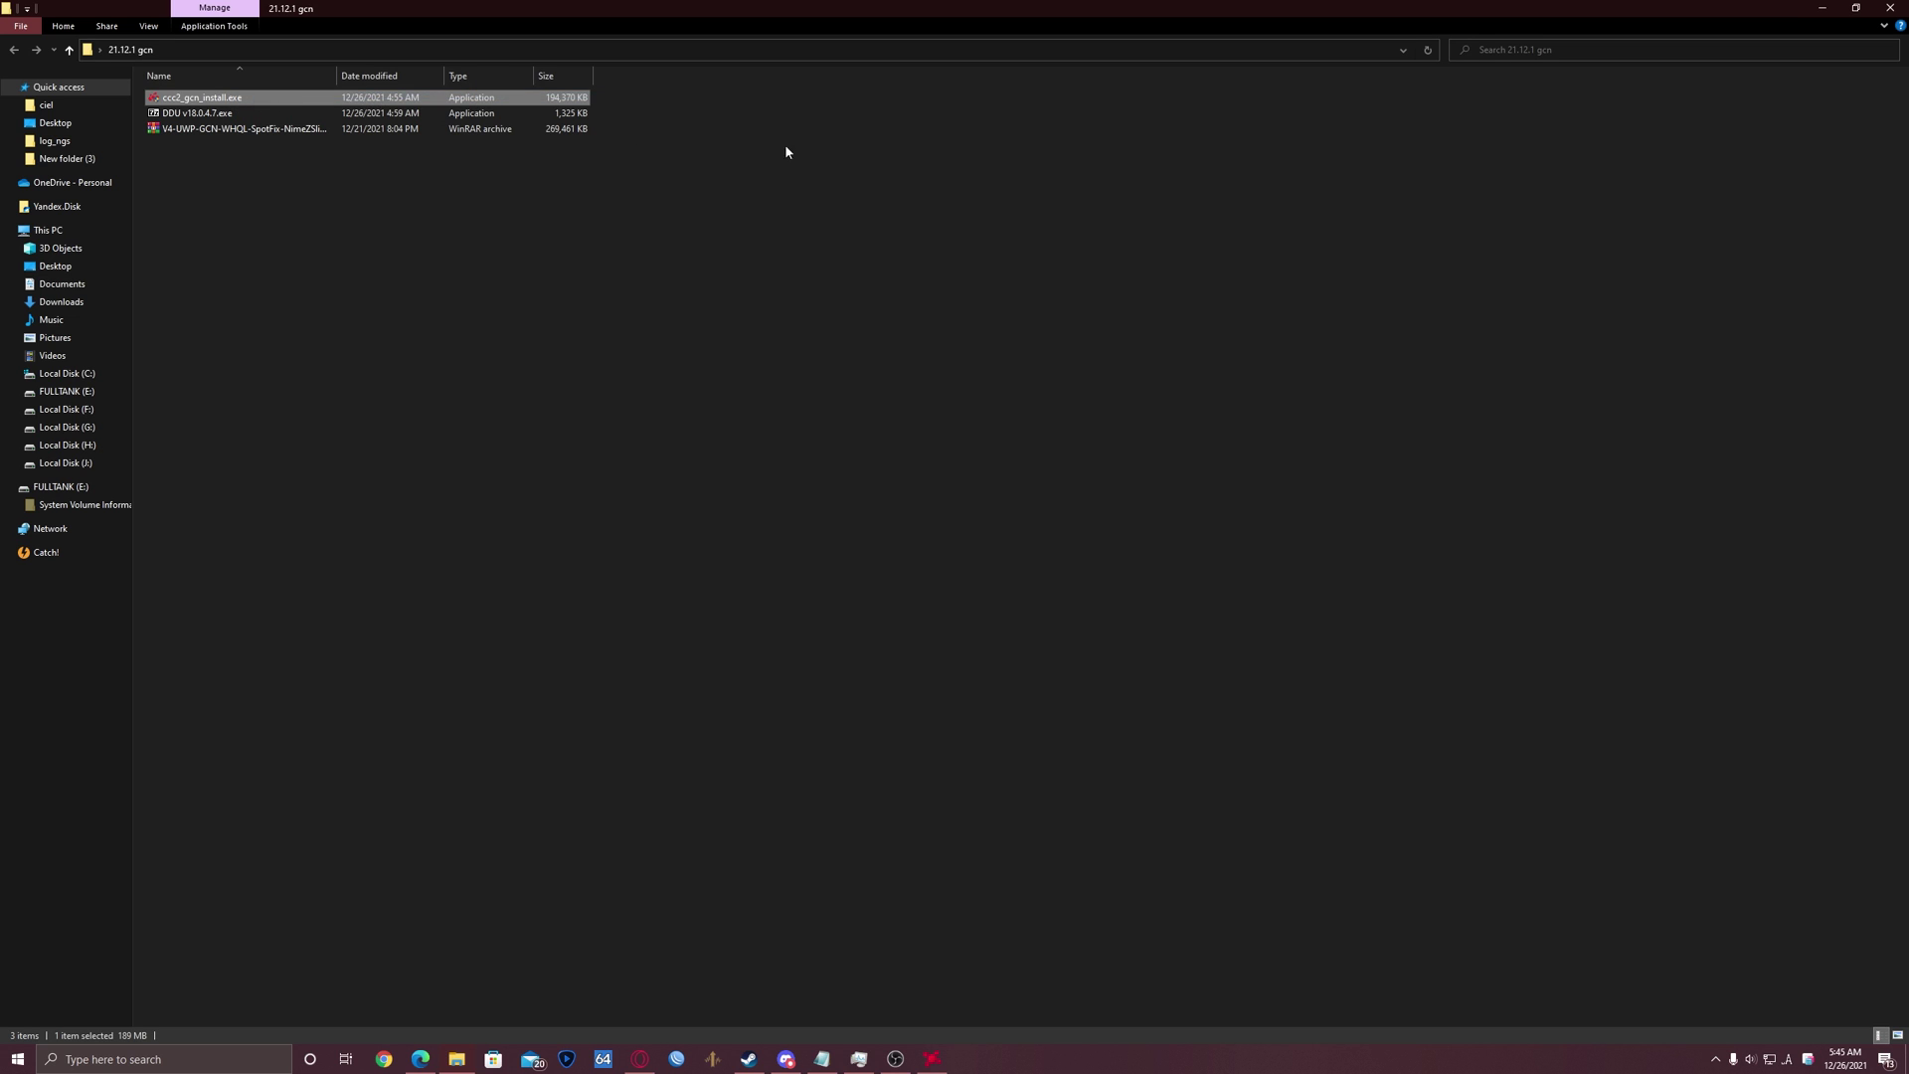
left_click(194, 115)
Step: Run the DDU v18.0.4.7 self-extractor and unpack it into the current folder
mouse_move(323, 173)
left_mouse_down()
mouse_move(205, 133)
mouse_move(292, 195)
left_mouse_up()
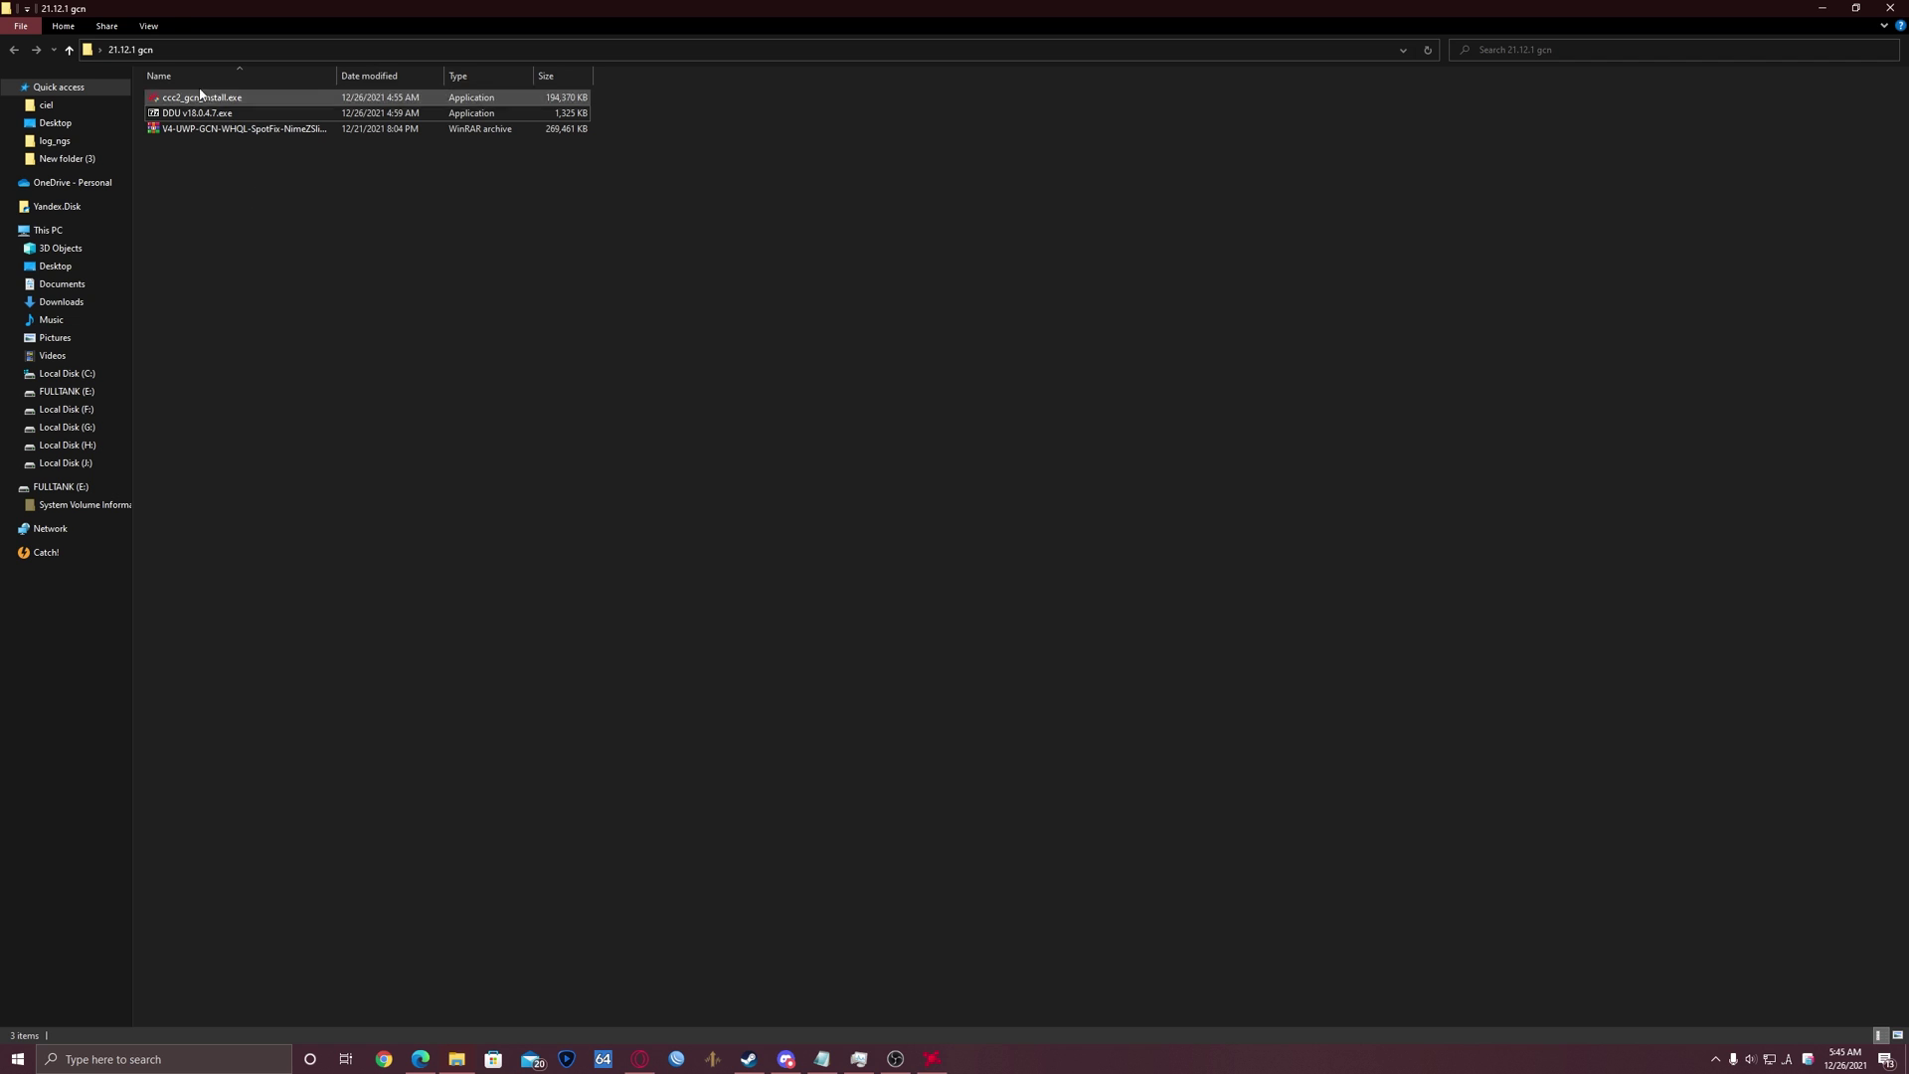
left_click(178, 115)
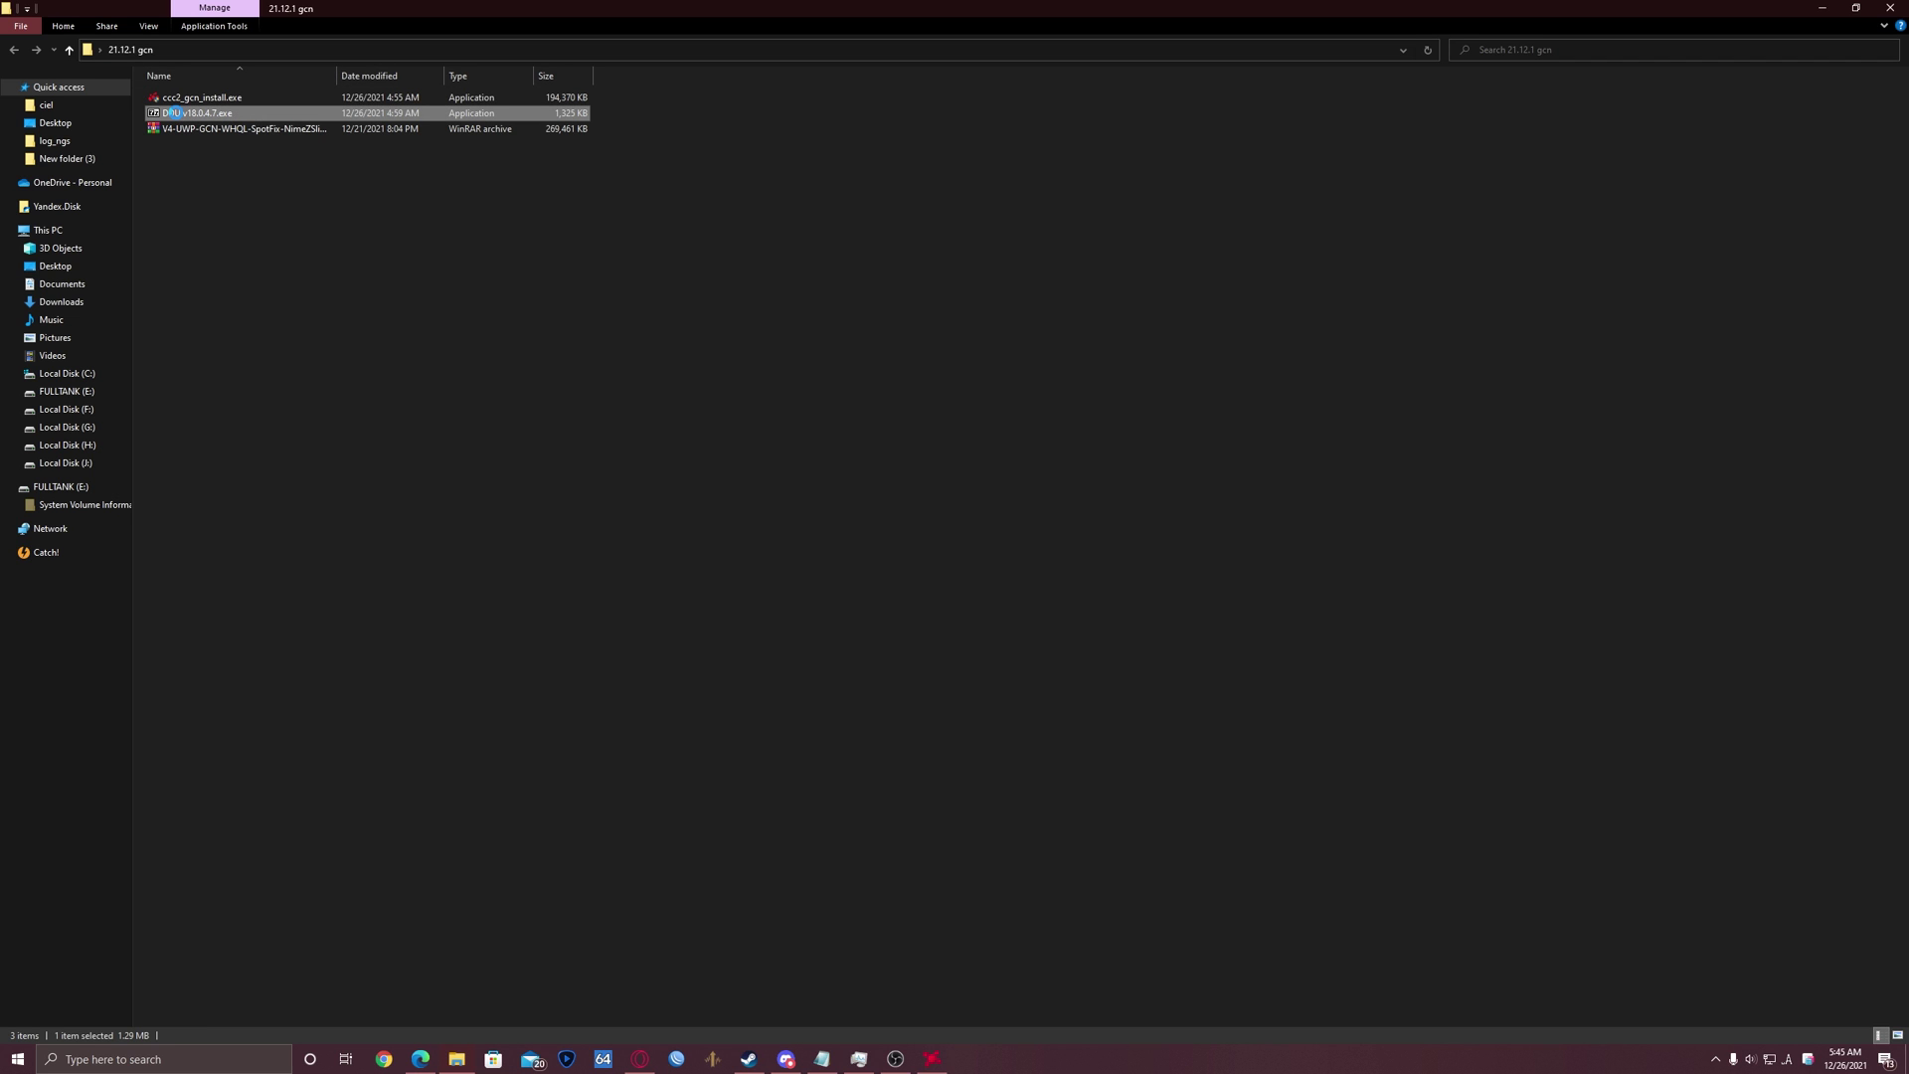
right_click(175, 115)
left_click(212, 125)
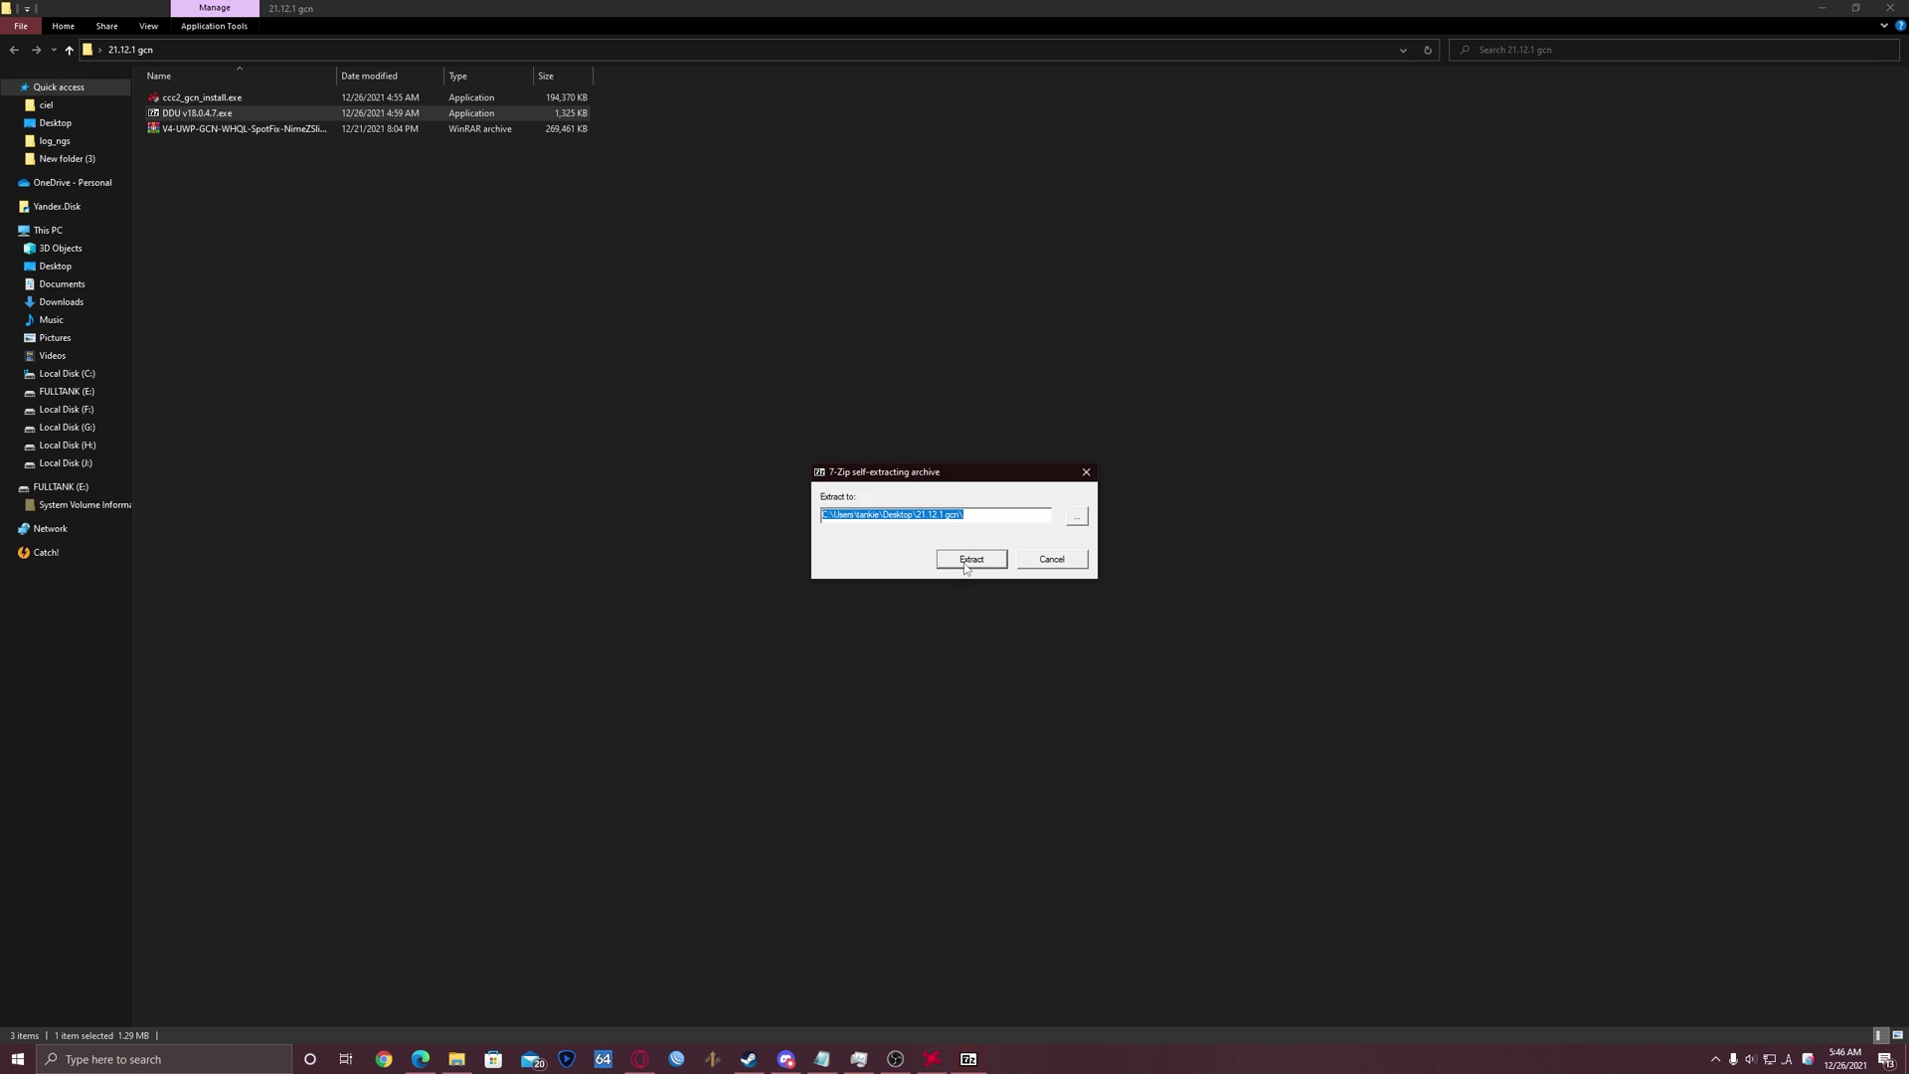
left_click(969, 560)
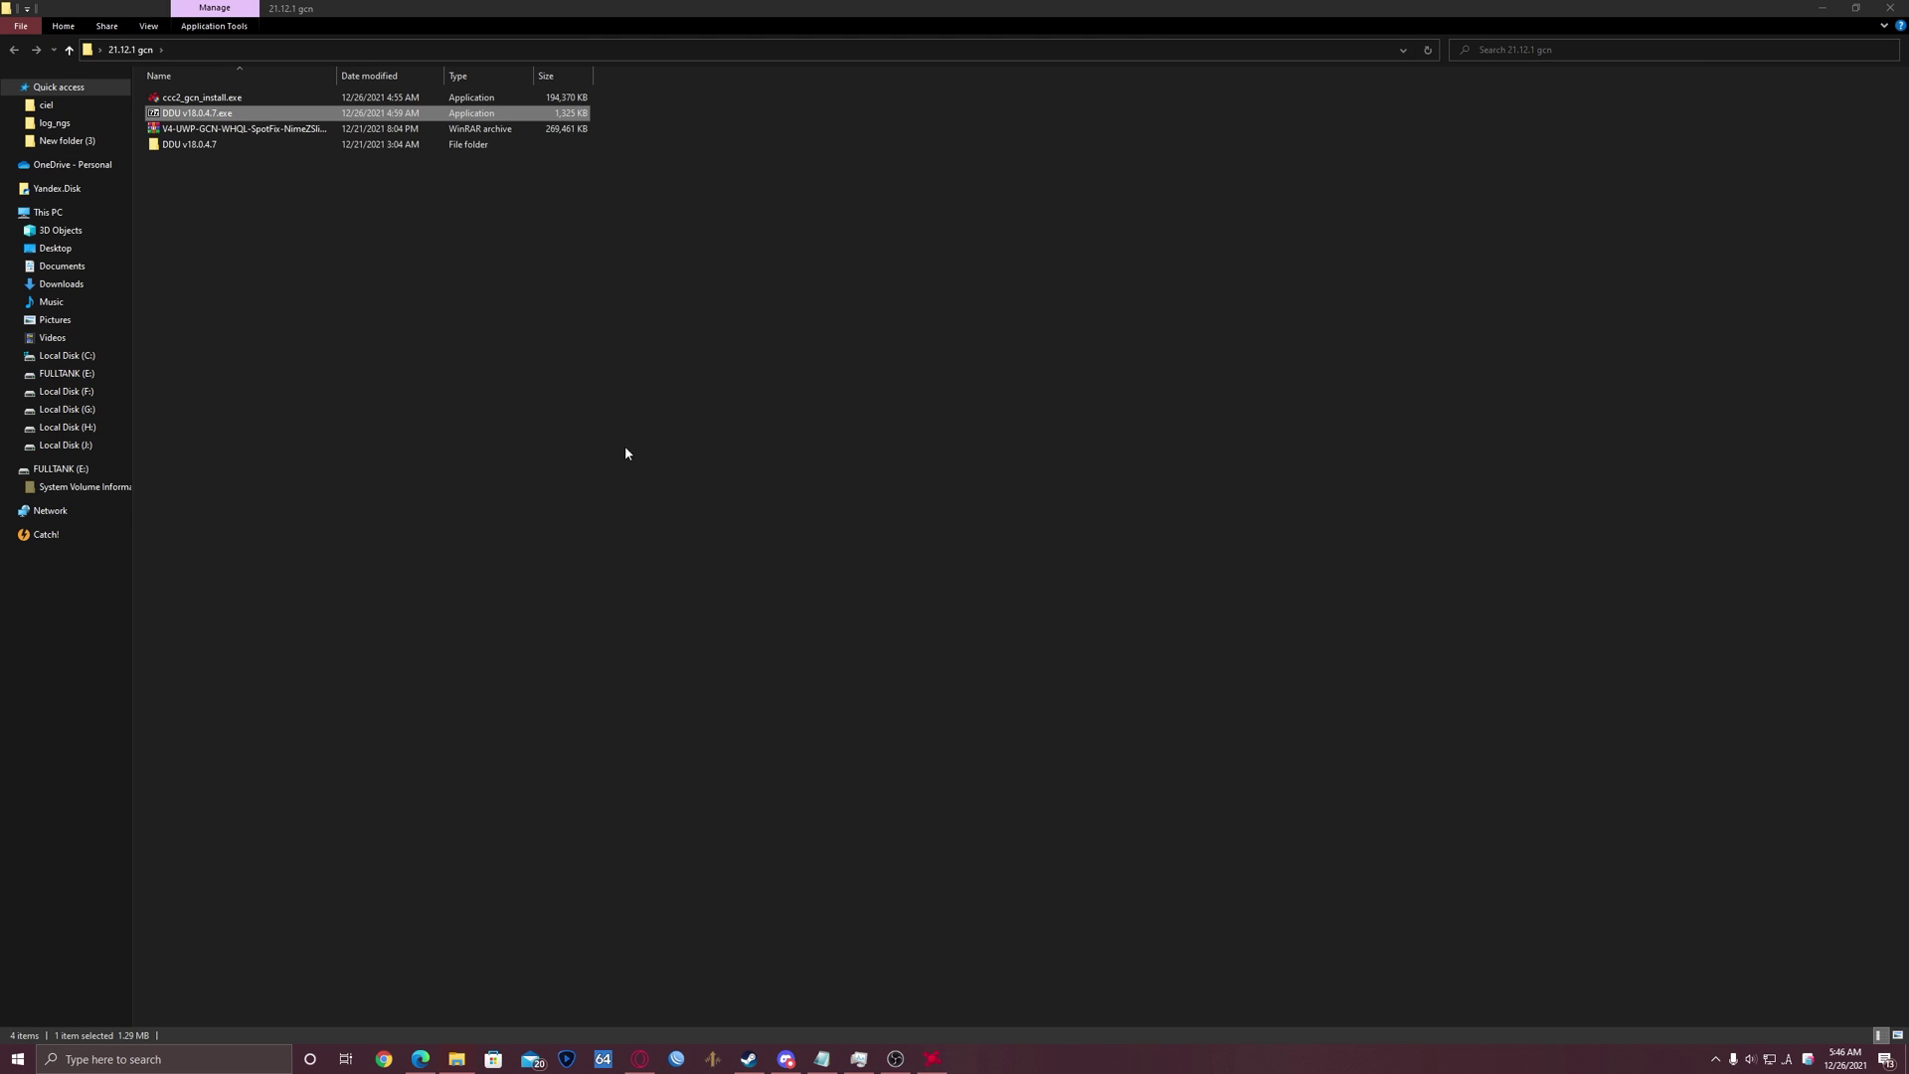
Step: Open the new DDU v18.0.4.7 folder and bring up actions for Display Driver Uninstaller.exe
left_click(173, 149)
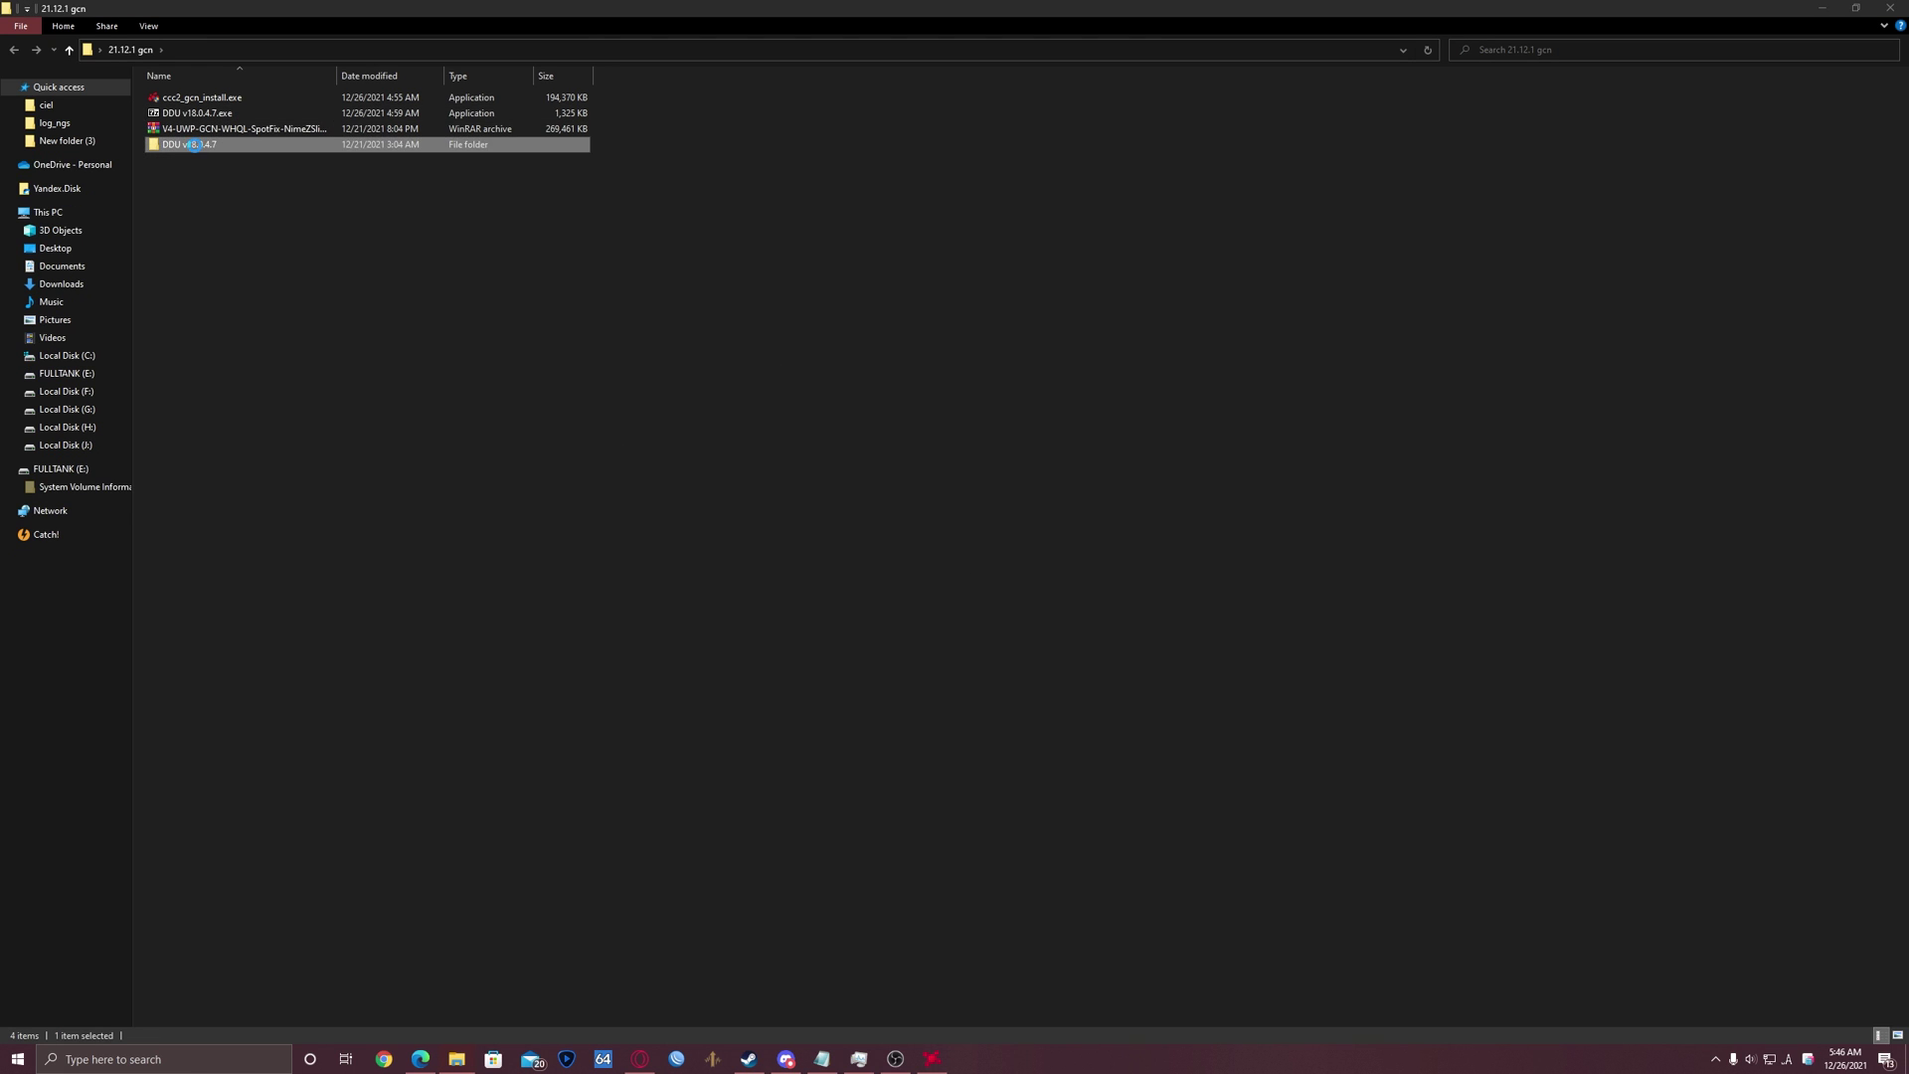
double_click(196, 147)
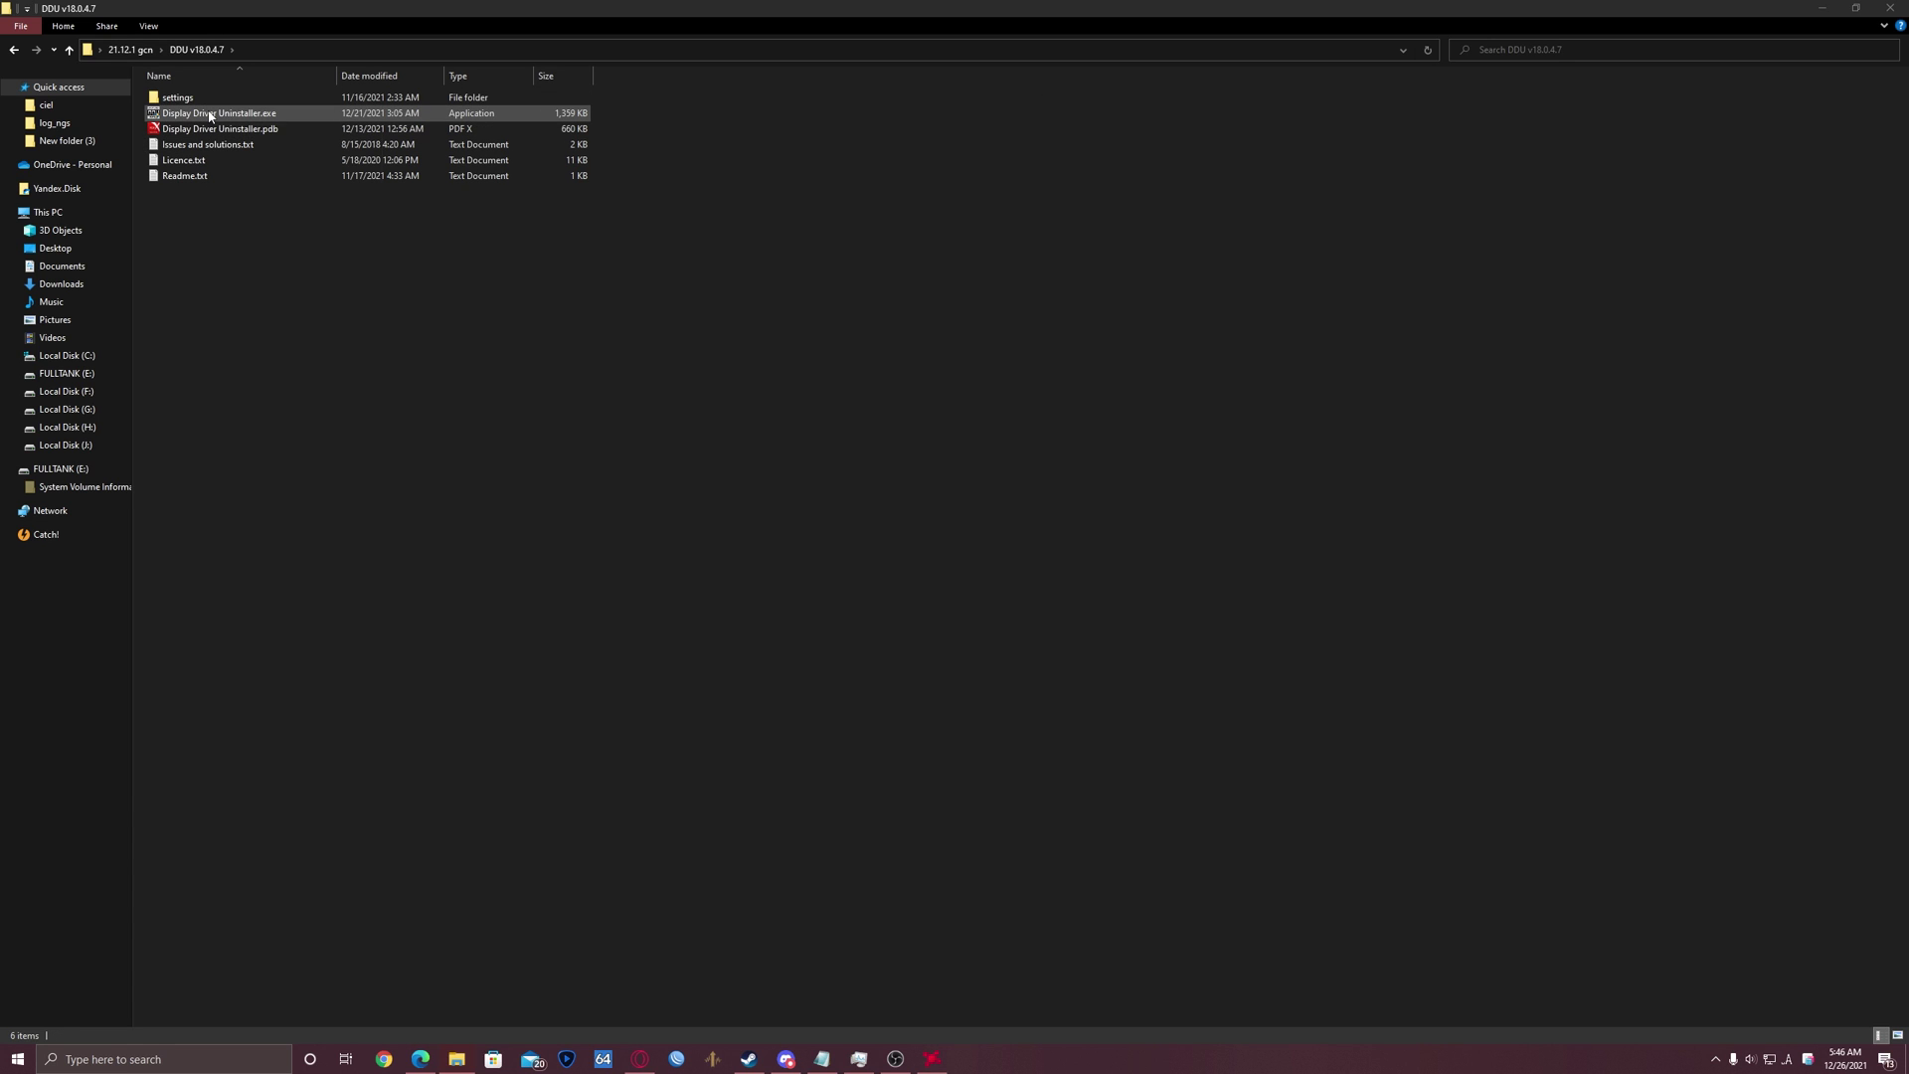
left_click(178, 115)
right_click(174, 113)
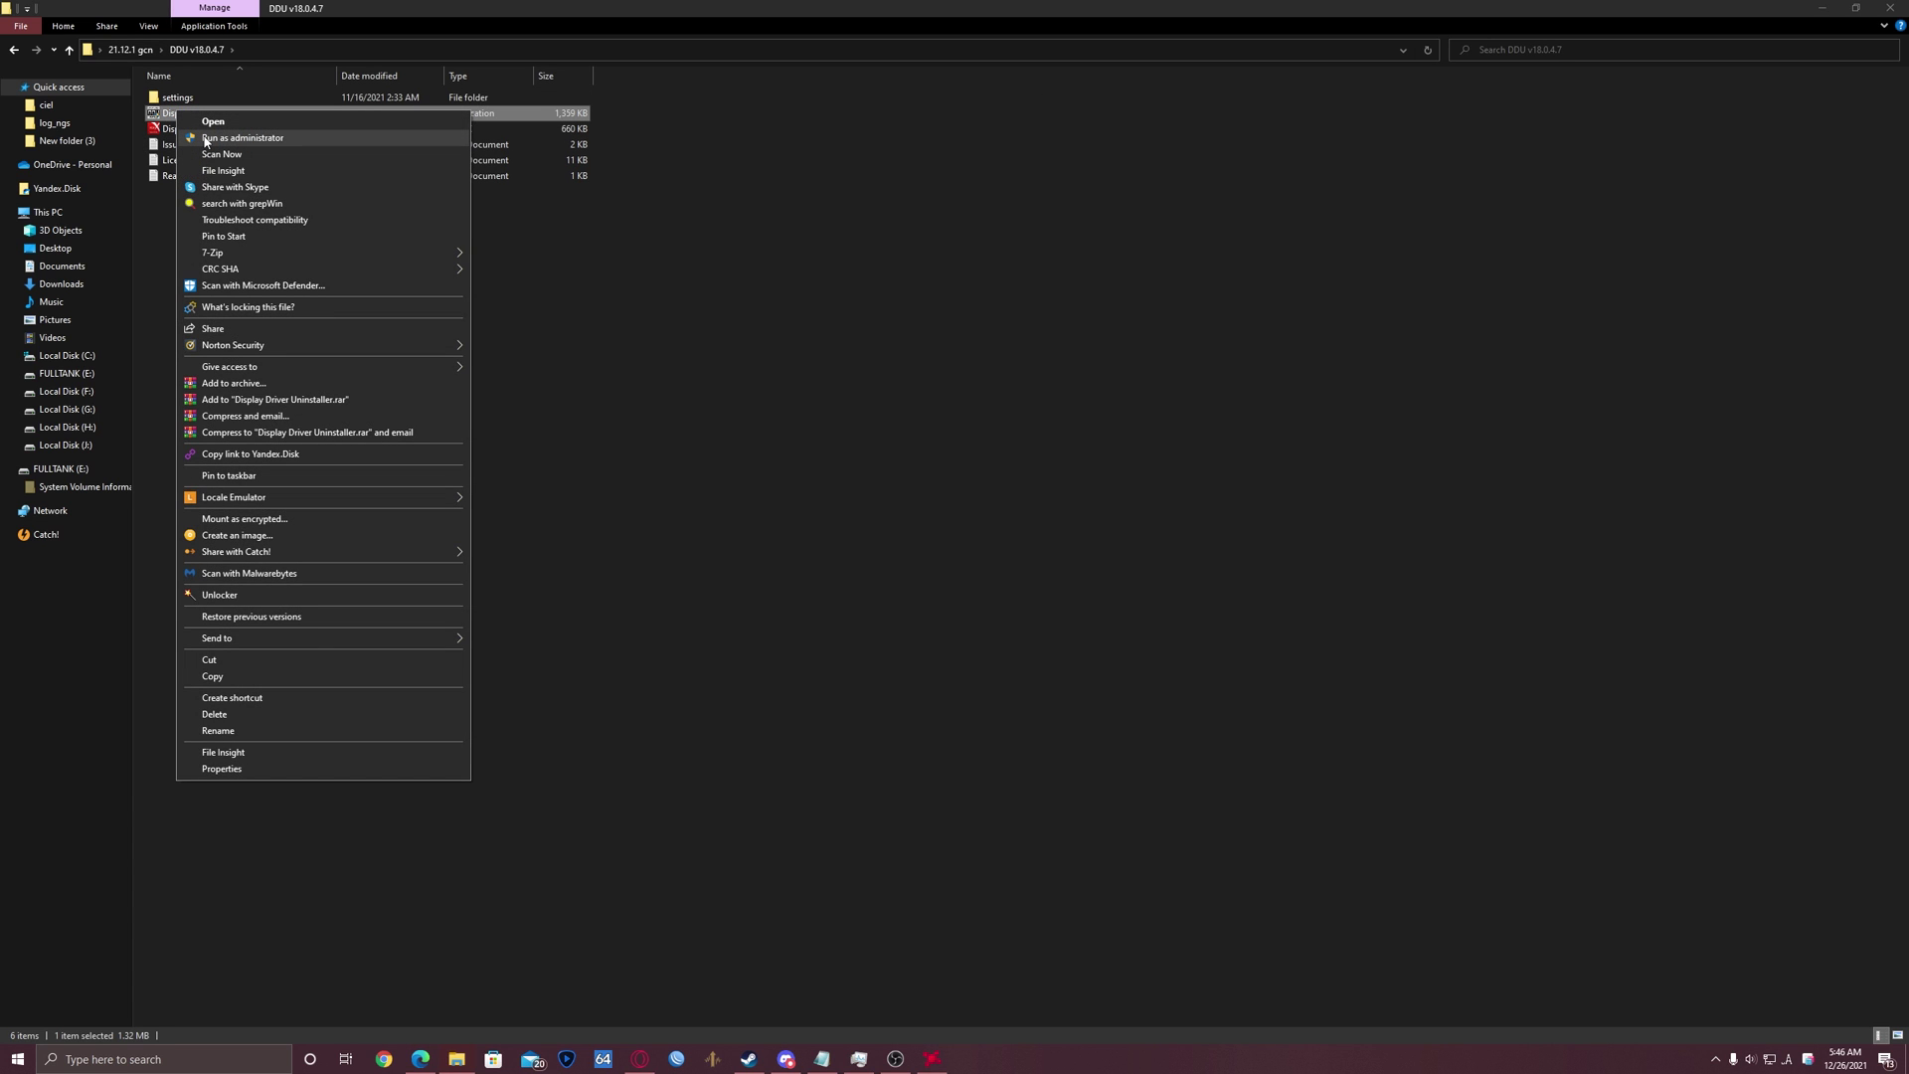
Step: Run Display Driver Uninstaller as administrator and dismiss its notices, Options window and Safe Mode warning
left_click(206, 139)
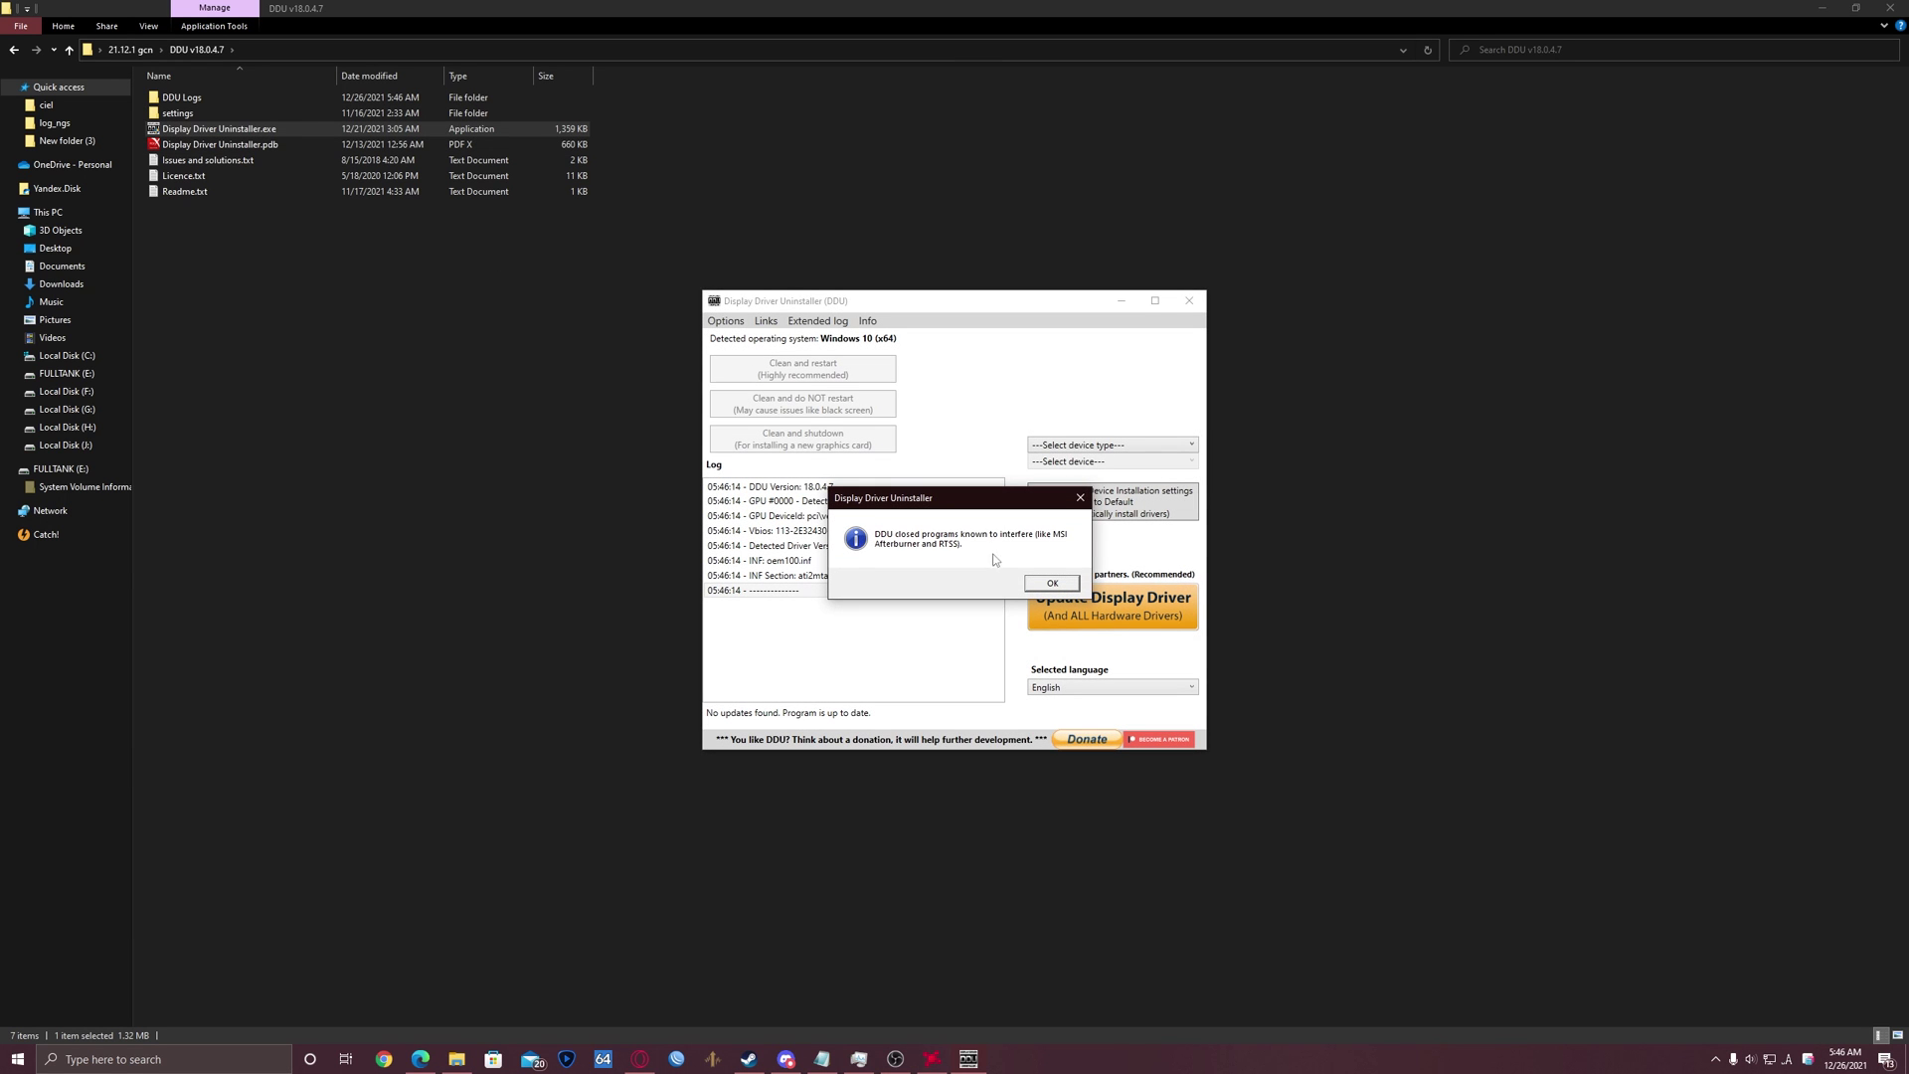
left_click(1050, 584)
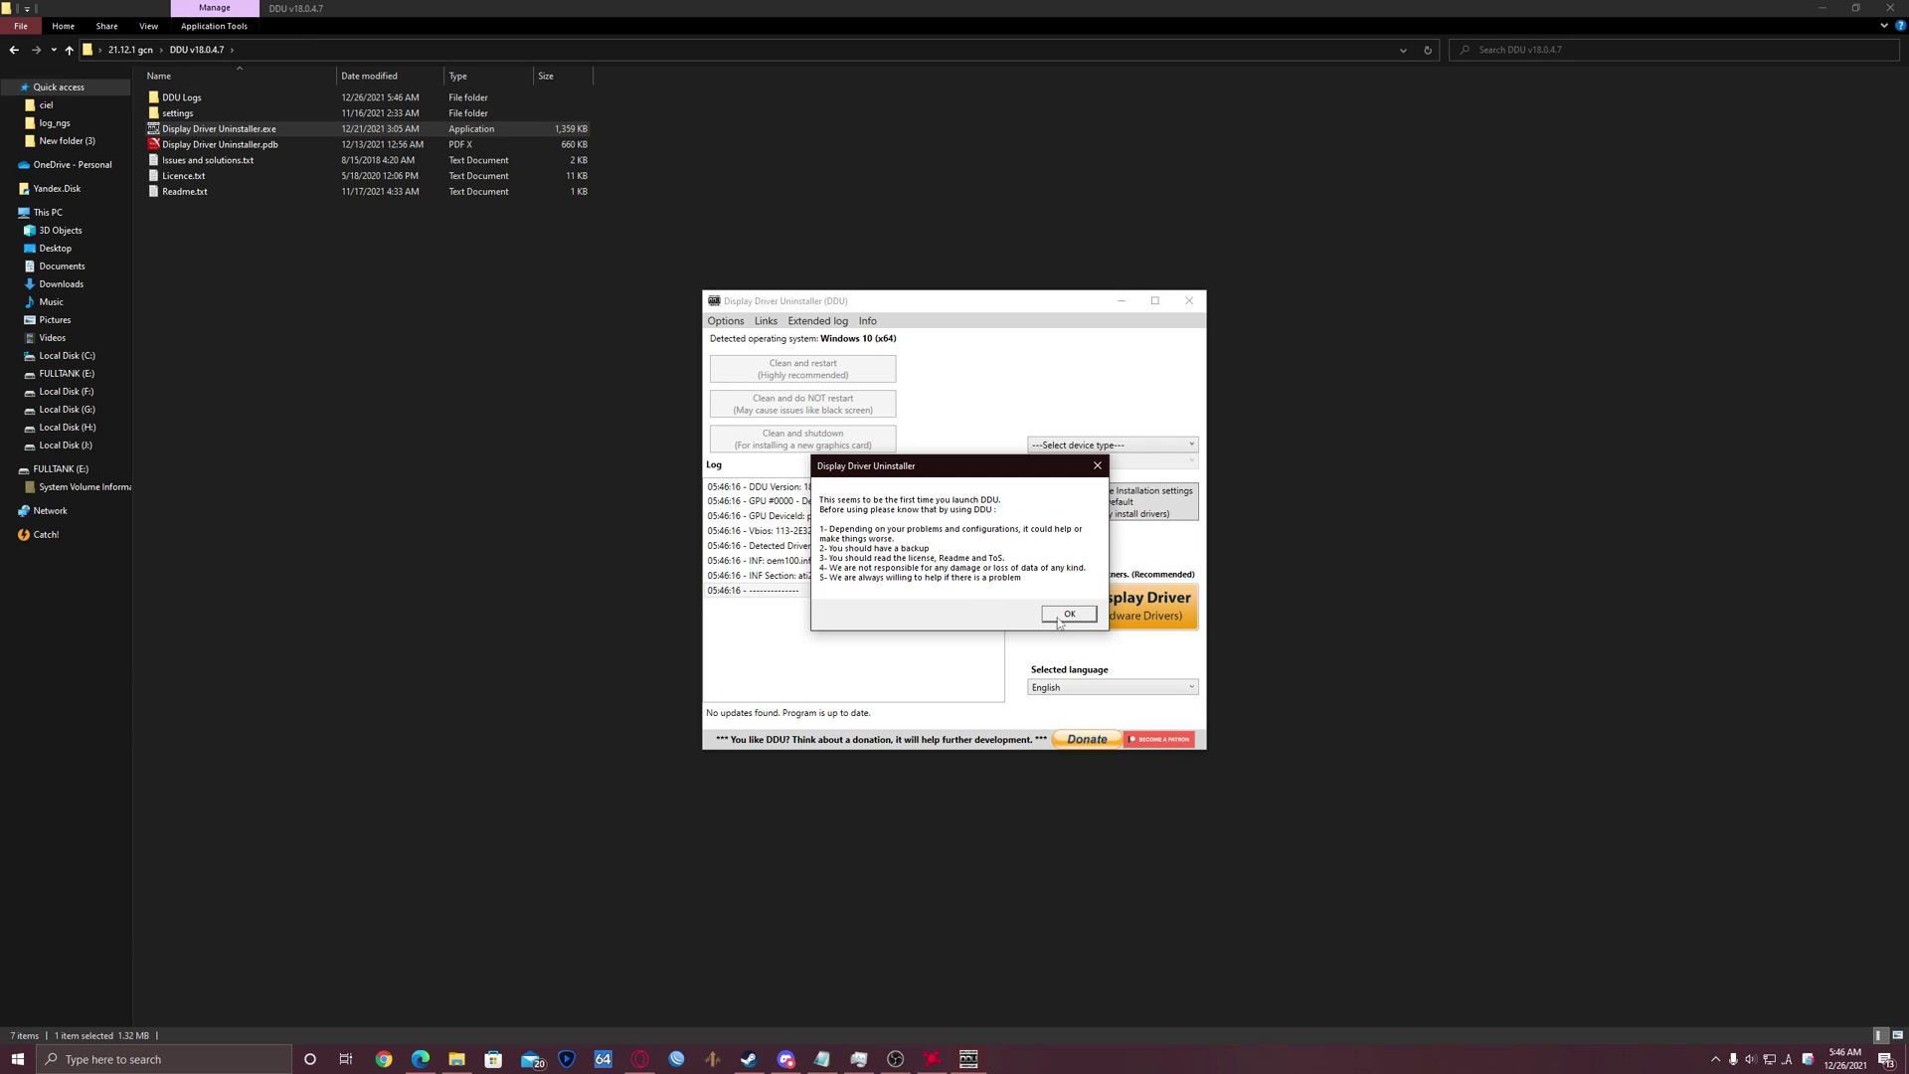
left_click(1061, 617)
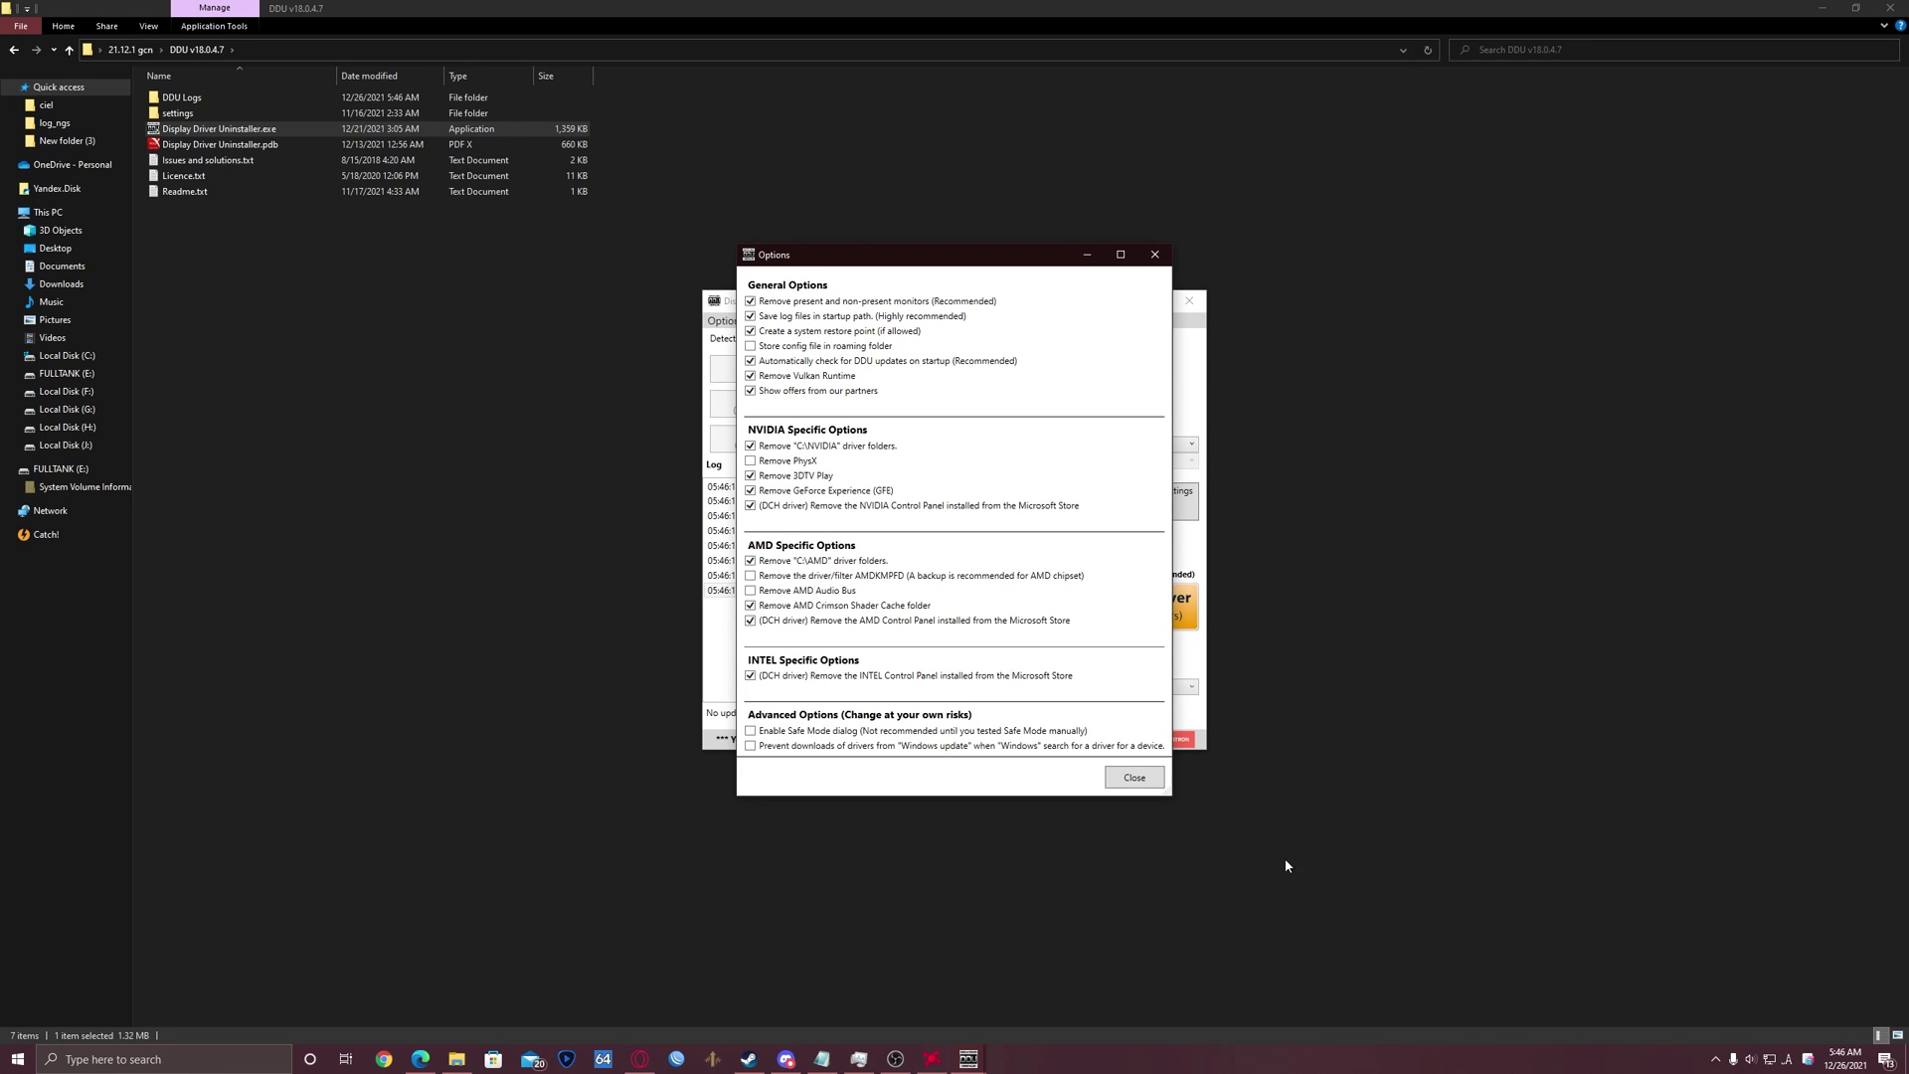
left_click(1135, 778)
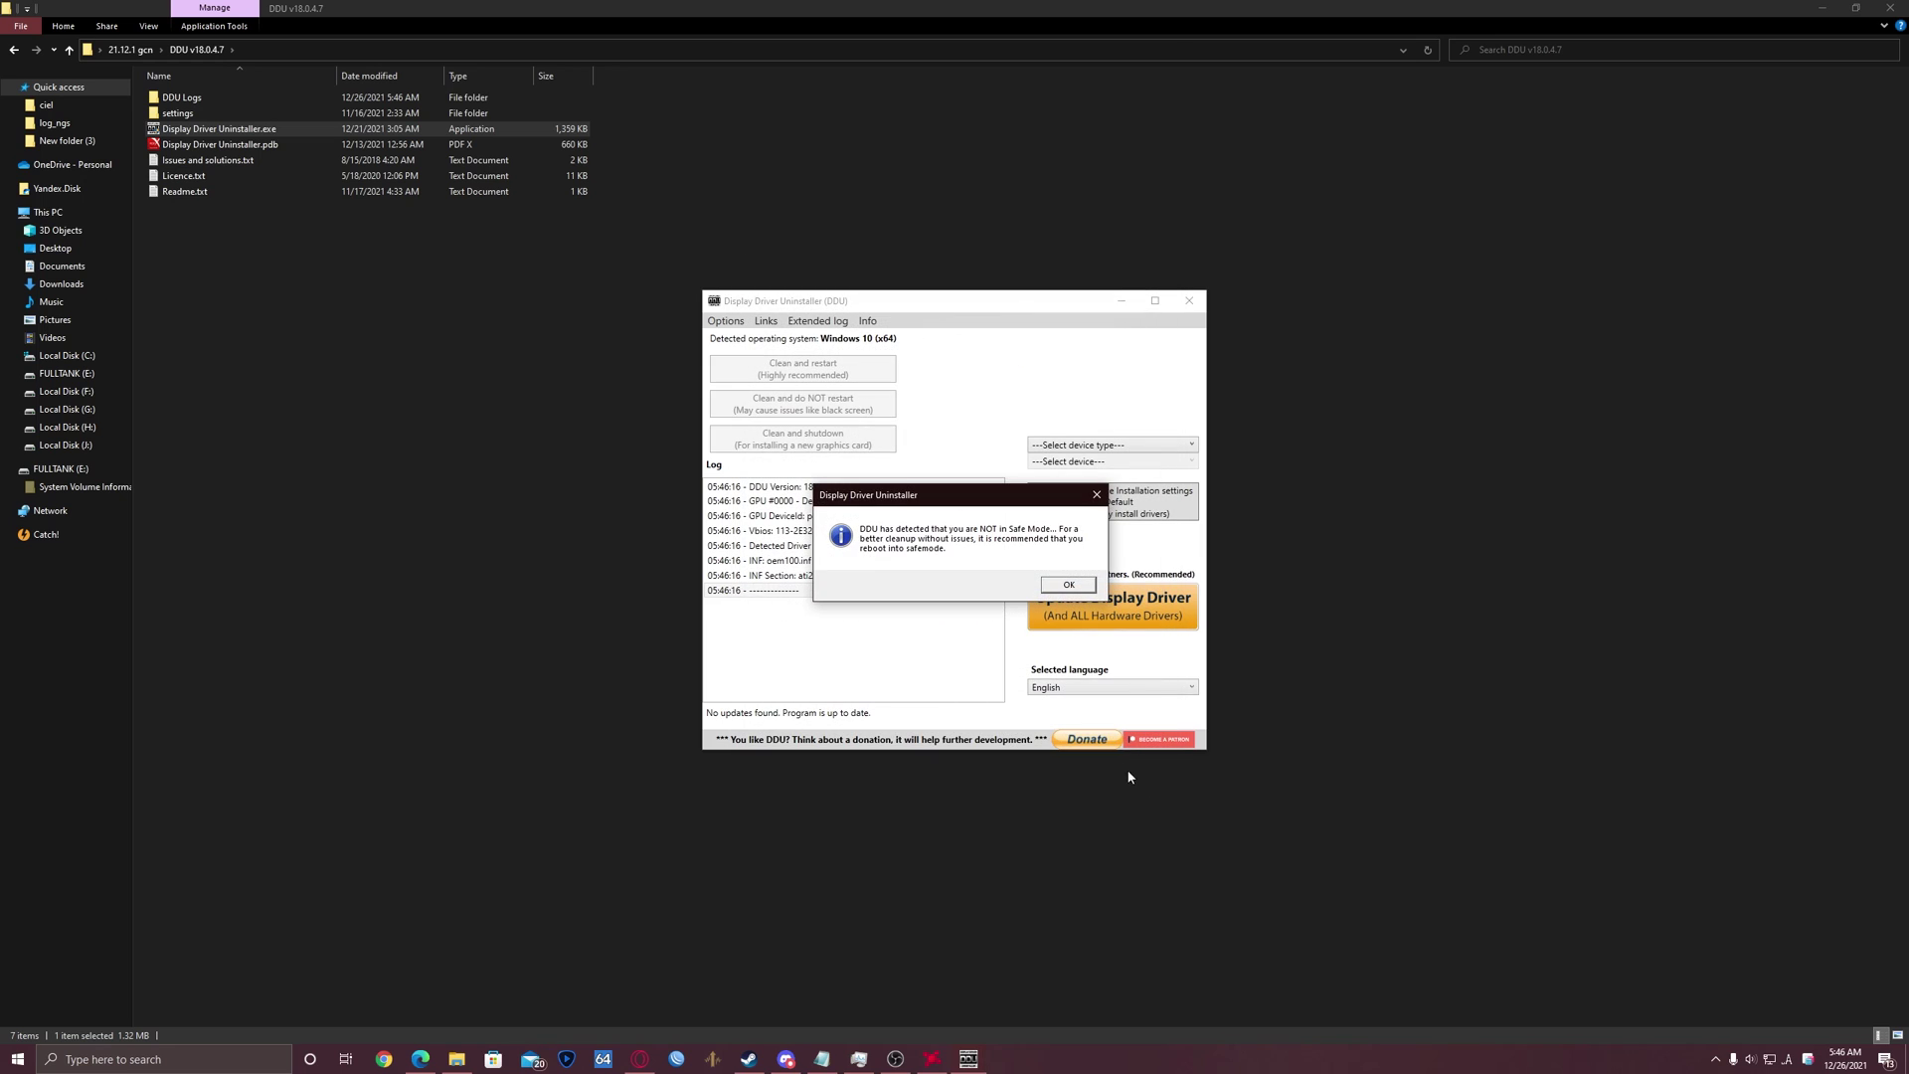
left_click(1070, 587)
Step: Set the DDU device type to GPU and bring the DDU window back in front
left_click(1088, 448)
left_click(1044, 473)
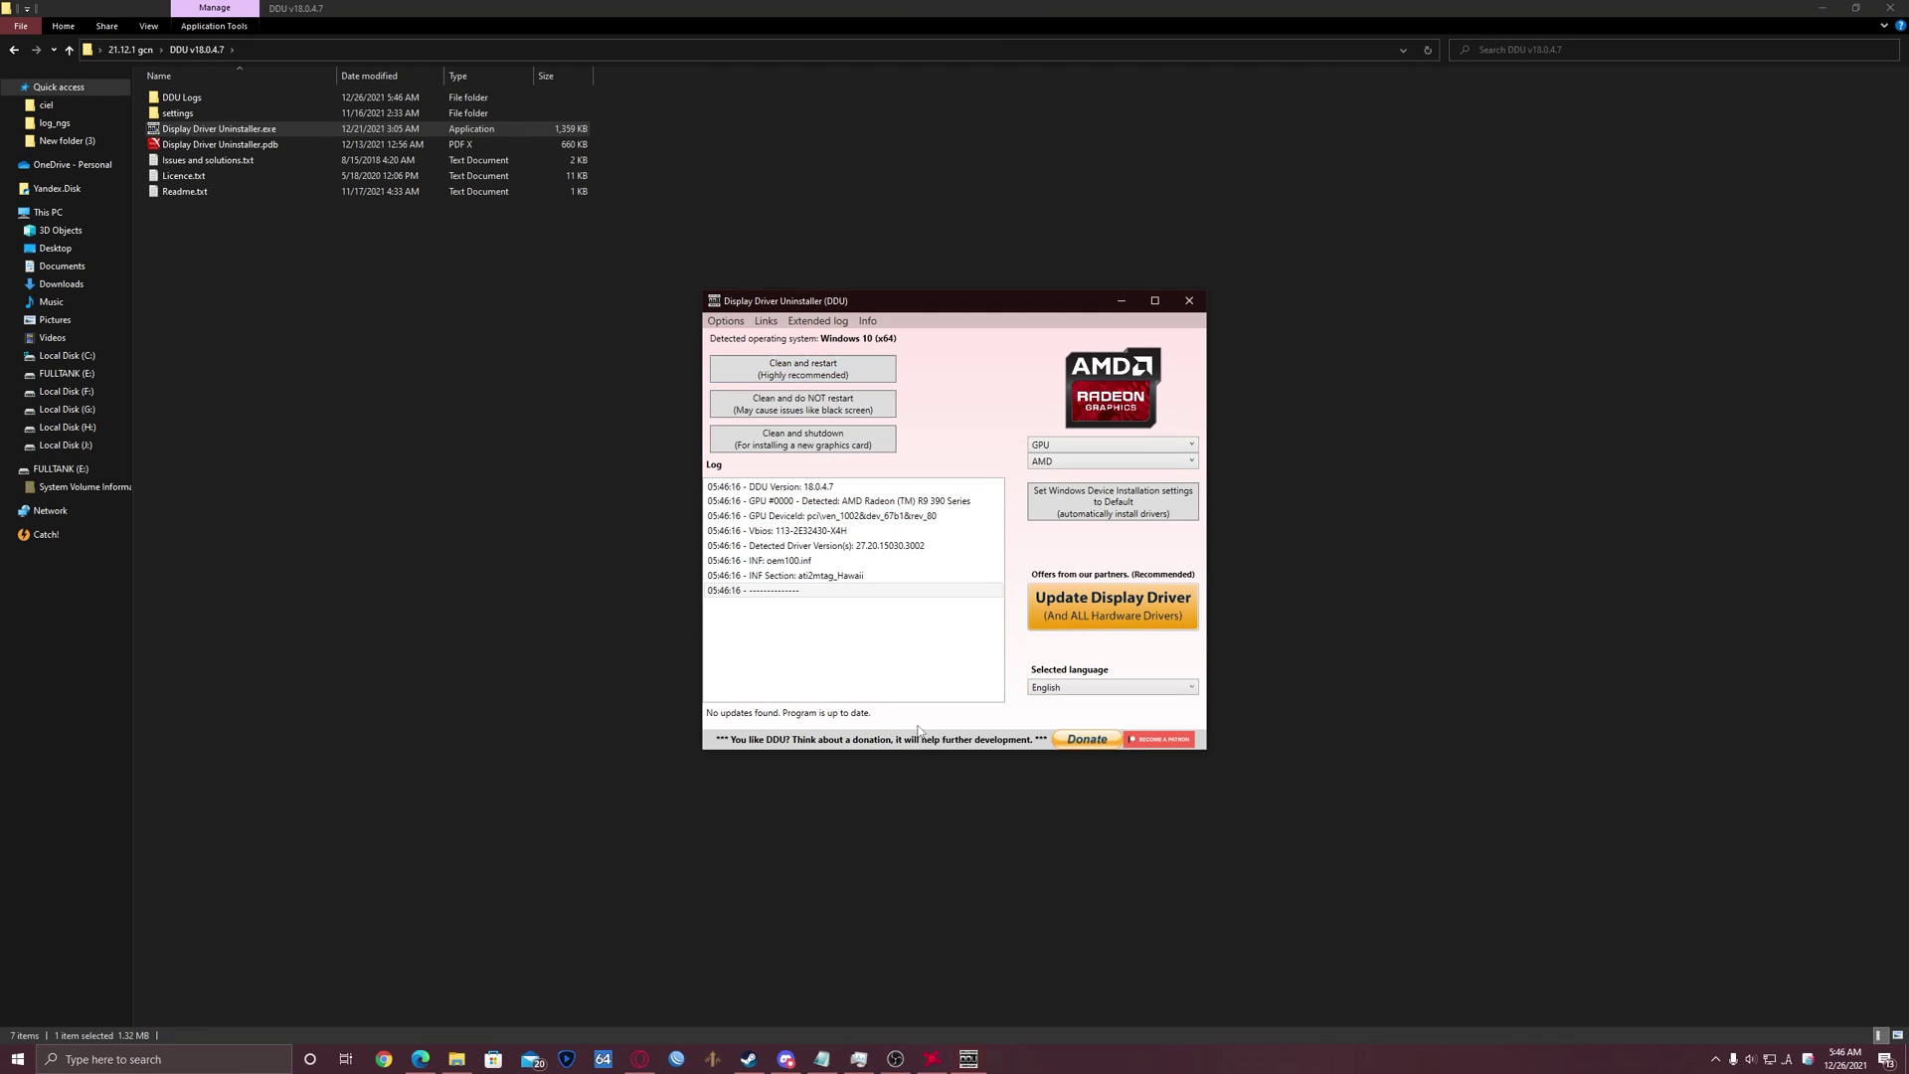
left_click(894, 1059)
left_click(836, 667)
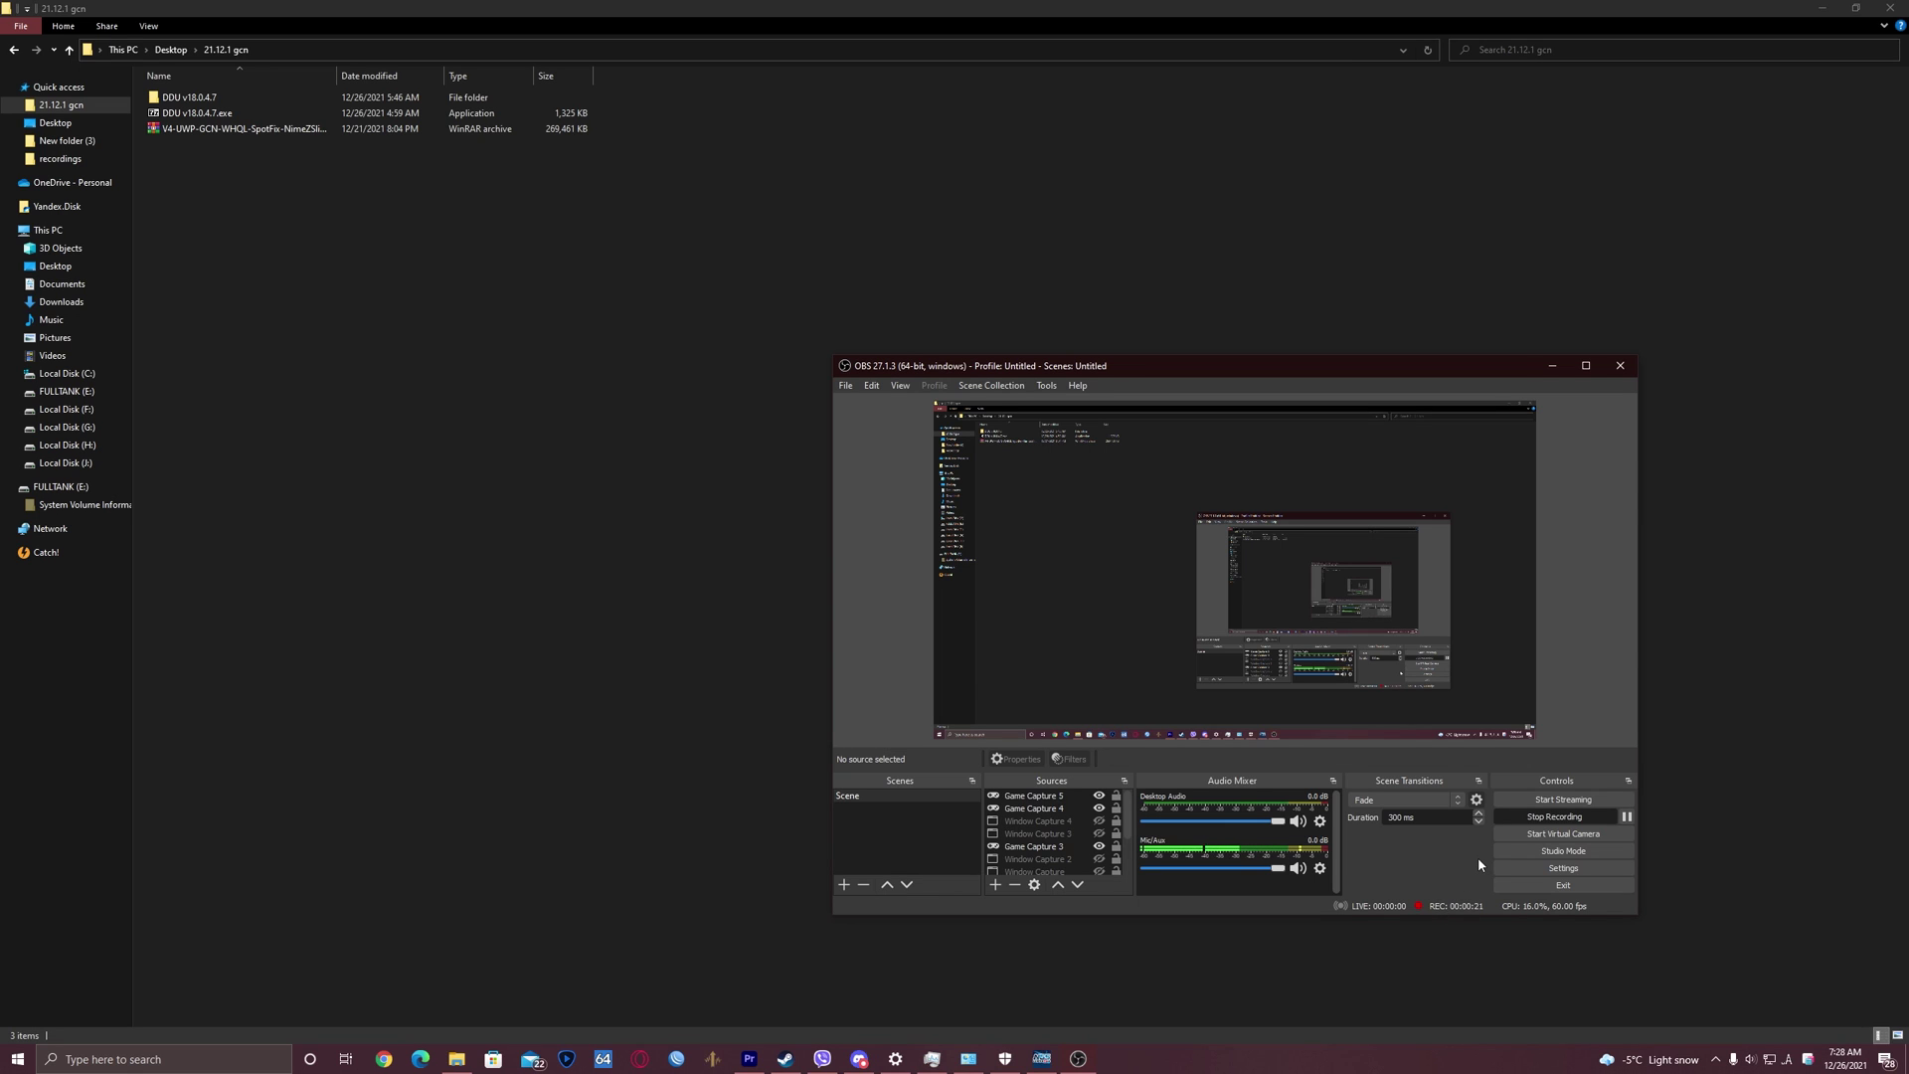
left_click(1539, 817)
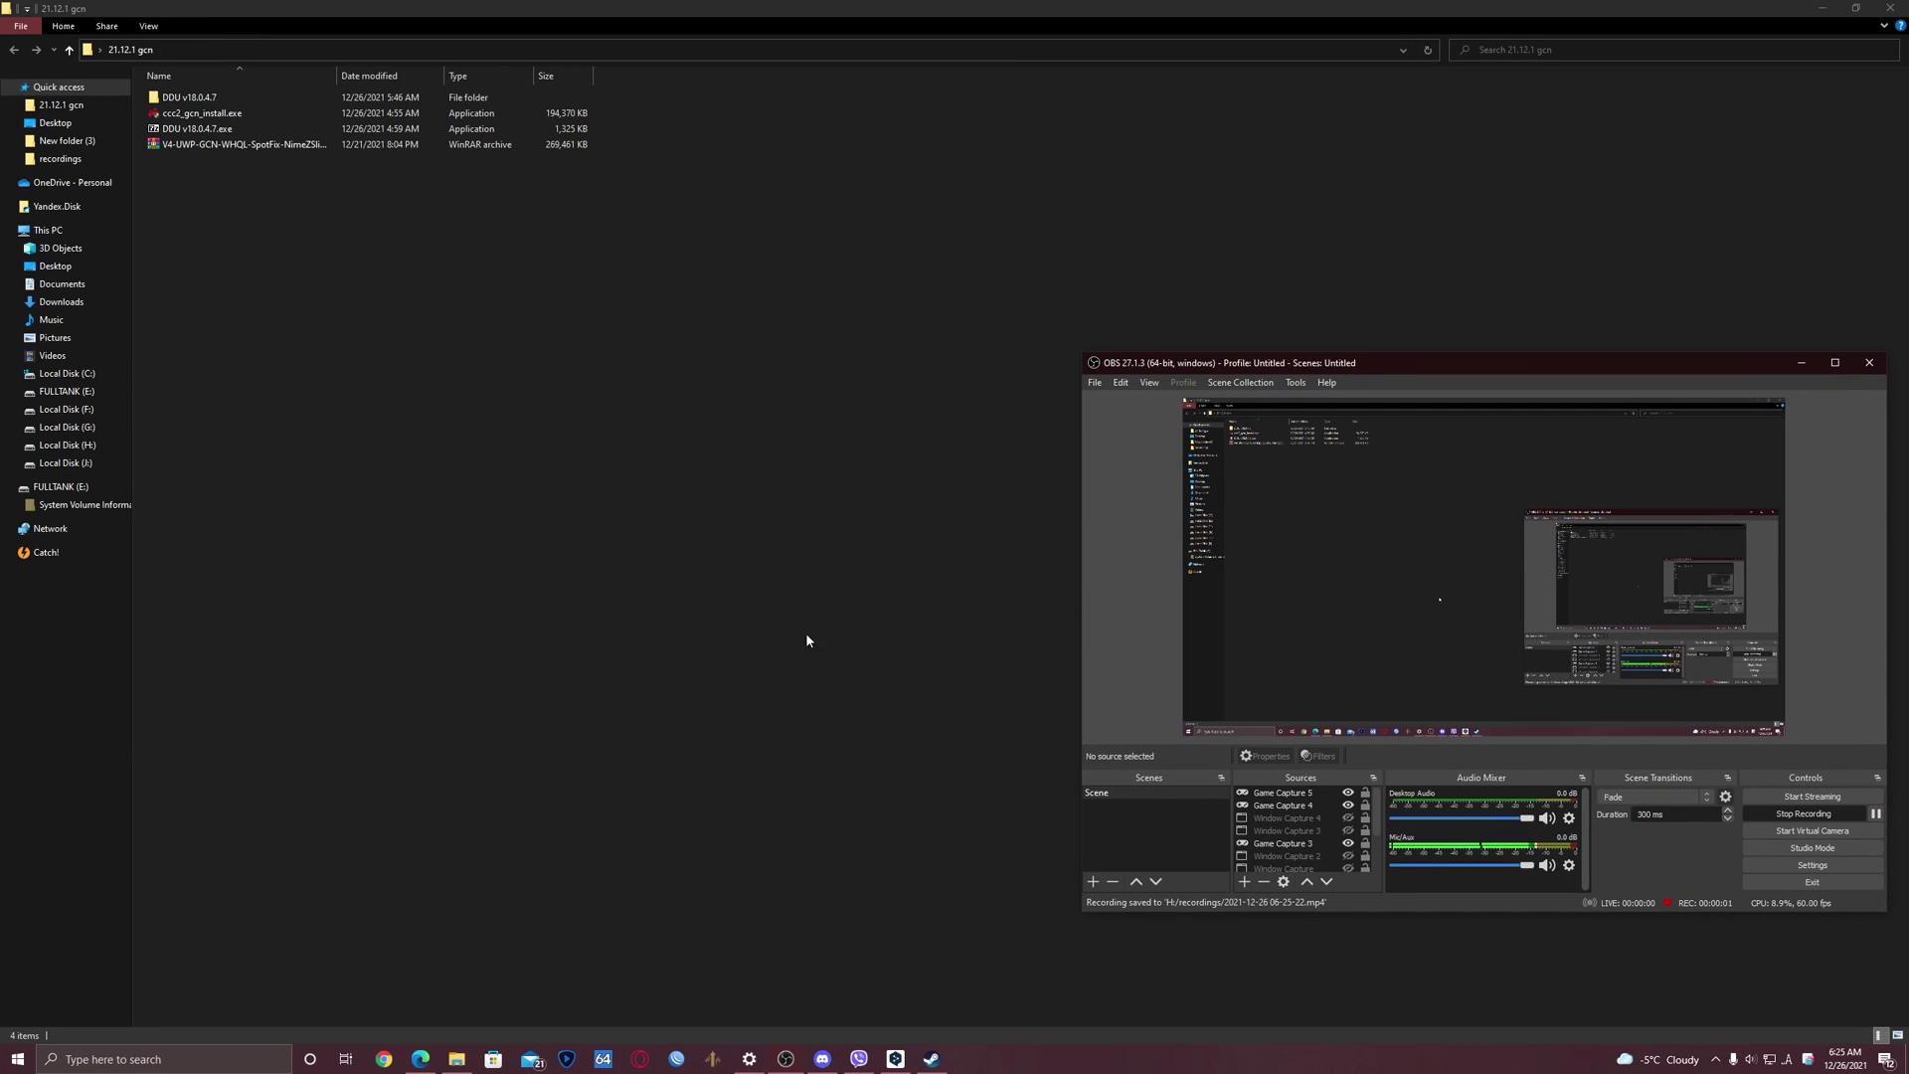
Step: Extract the V4 NimeZ 21.12.1 GCN driver archive with WinRAR into a matching new folder
left_click(776, 643)
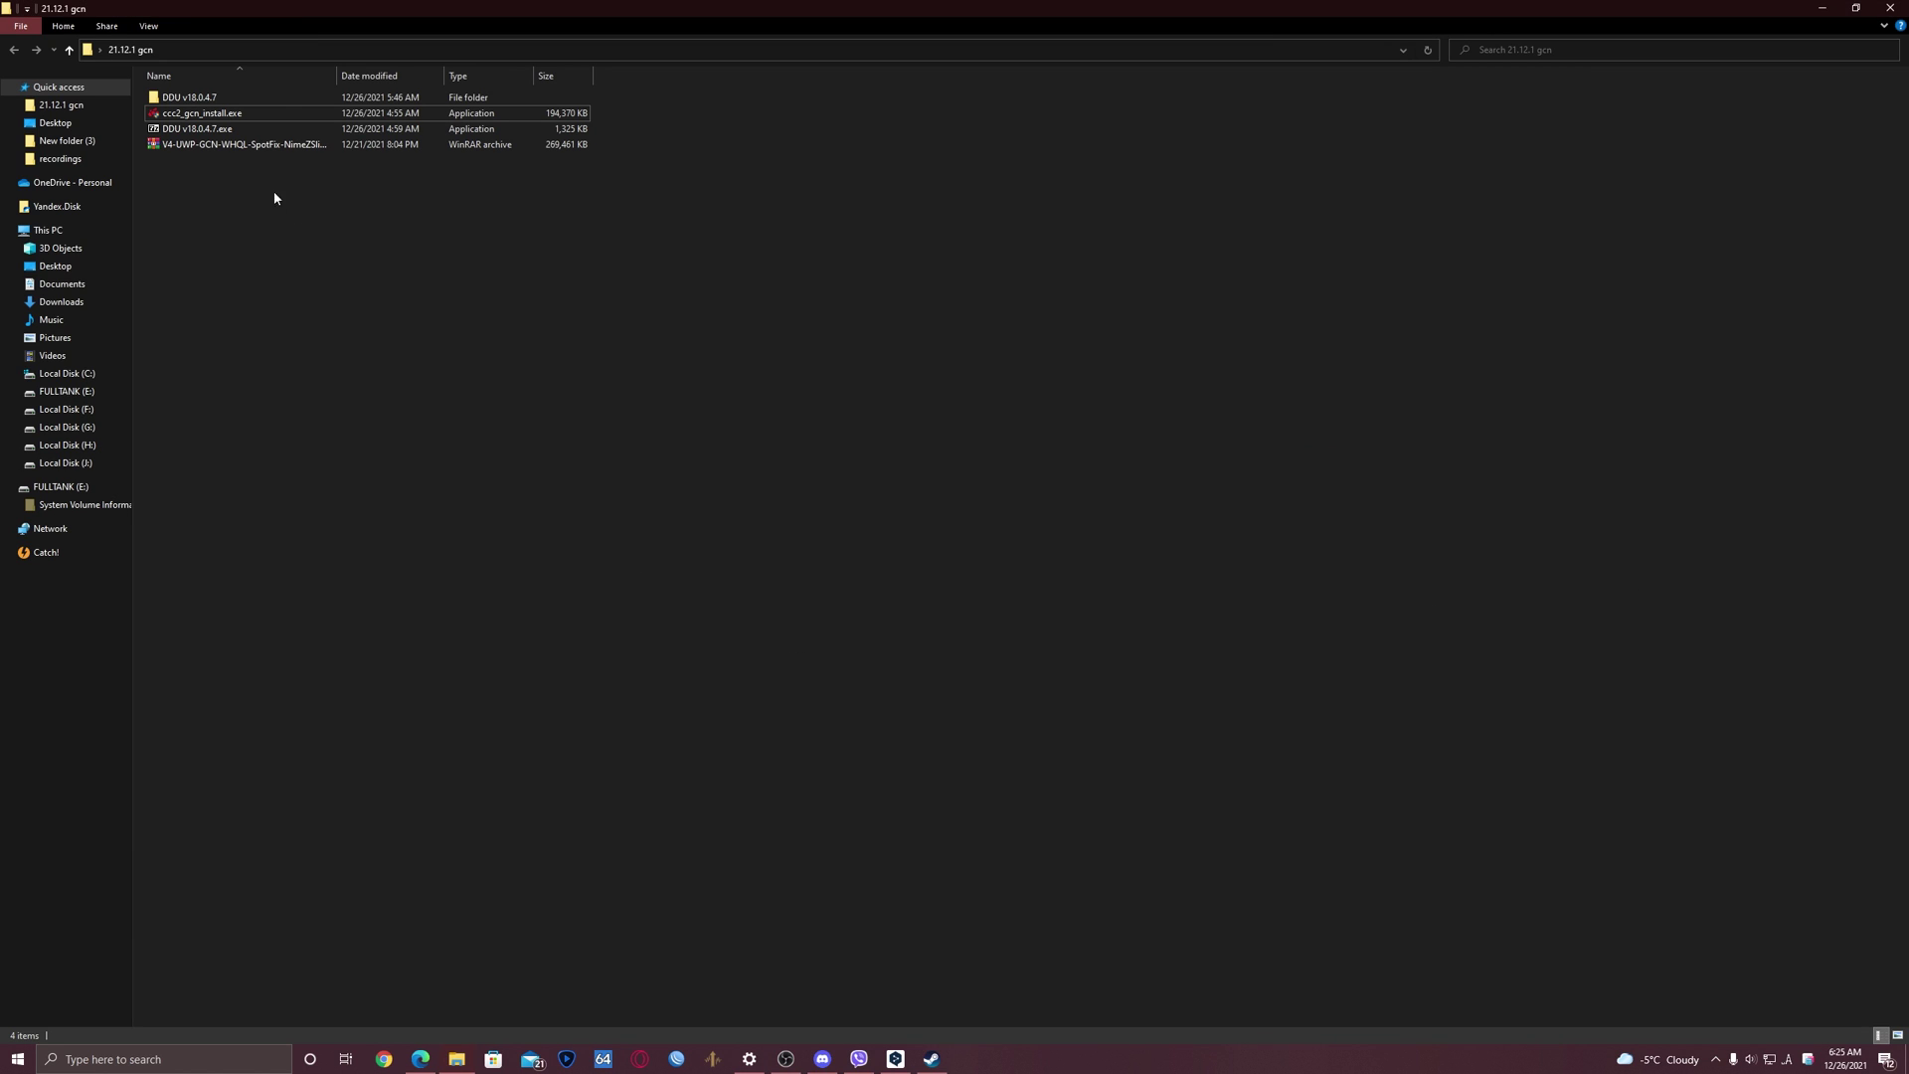
right_click(209, 142)
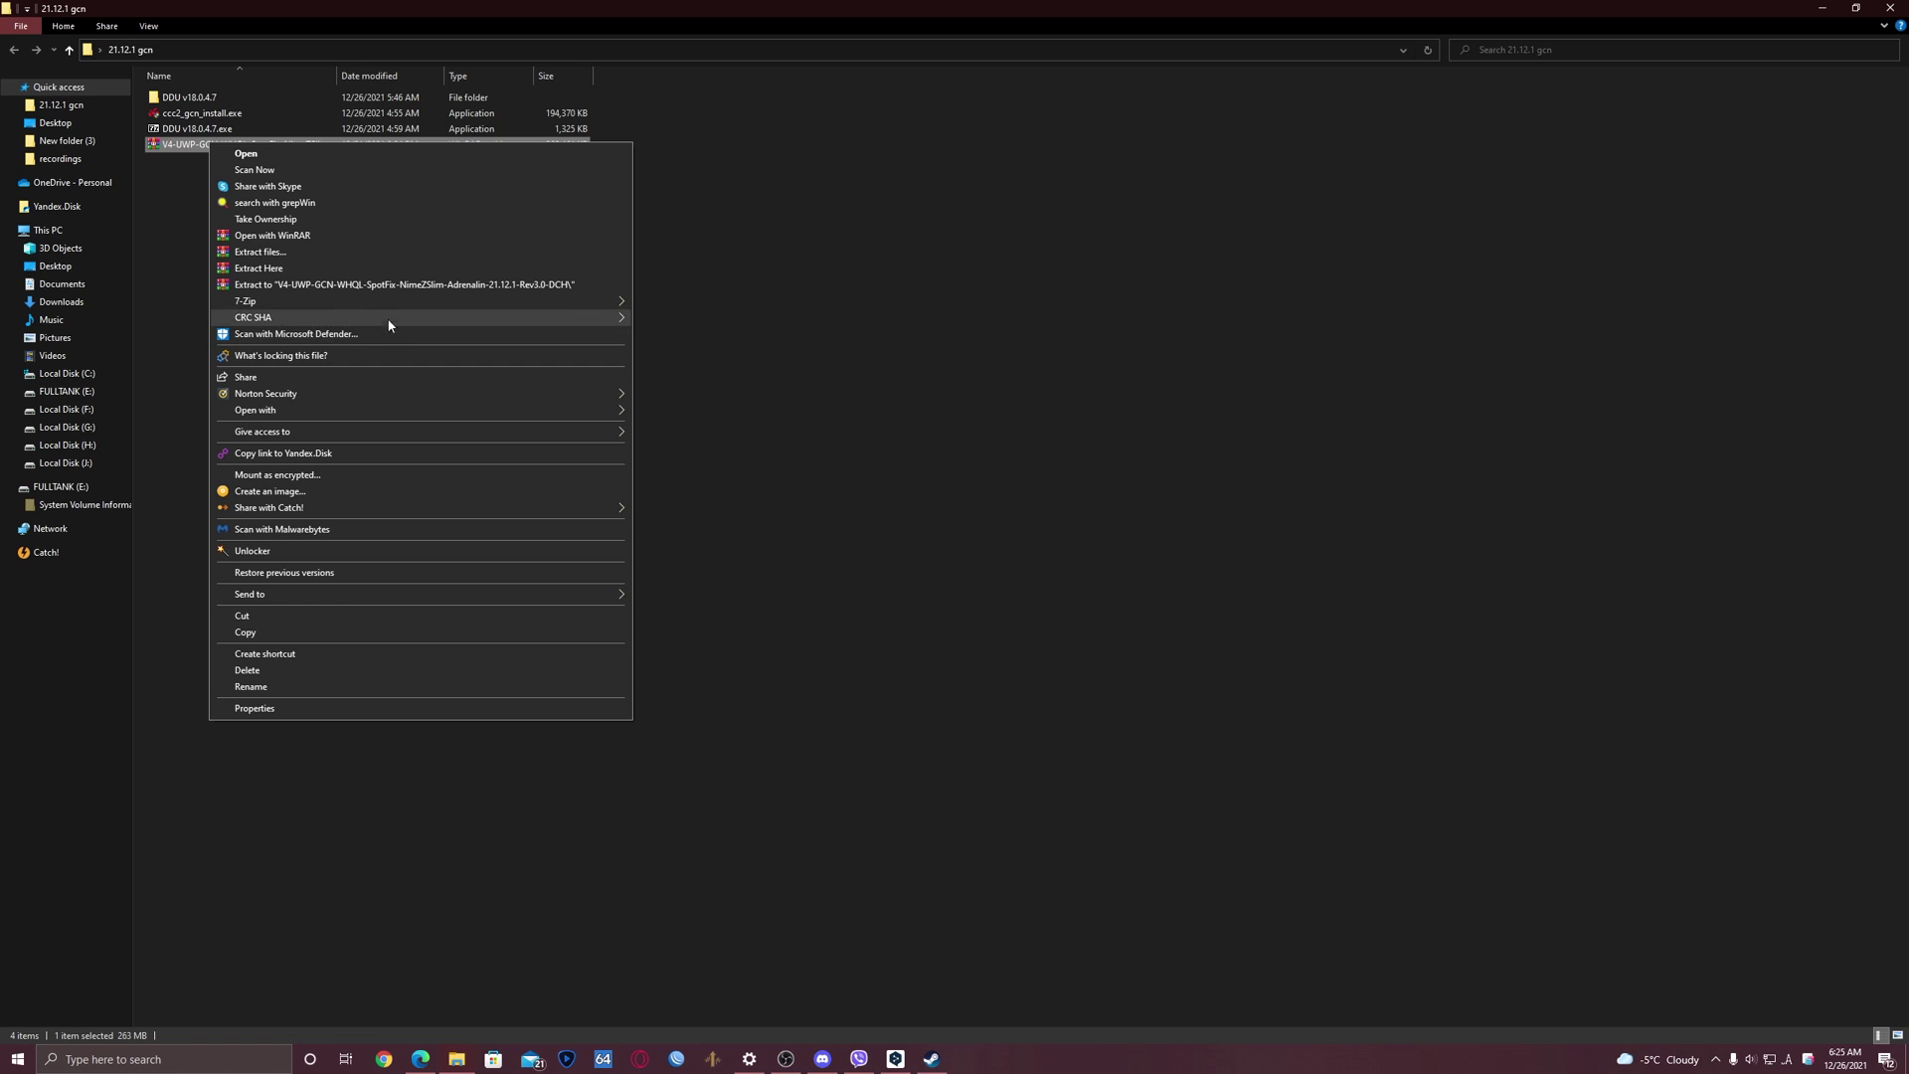
mouse_move(481, 300)
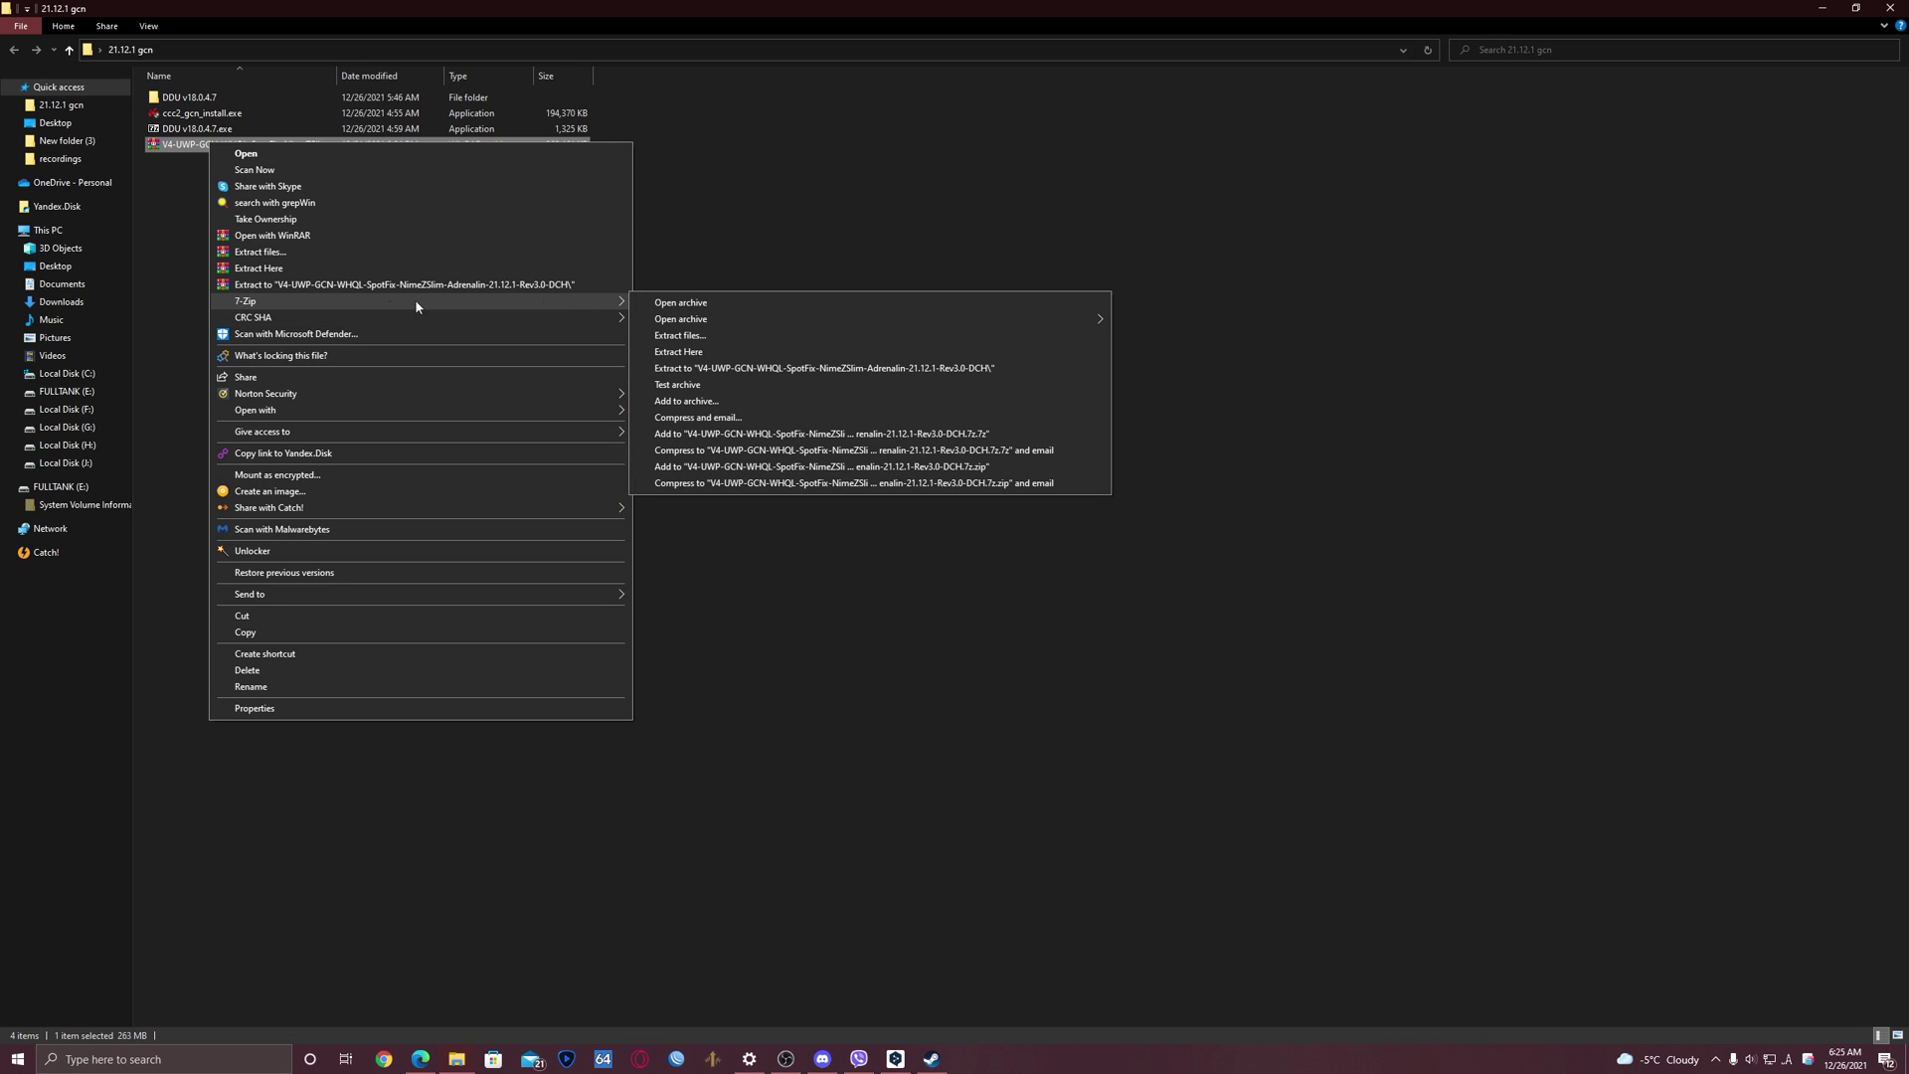
left_click(829, 369)
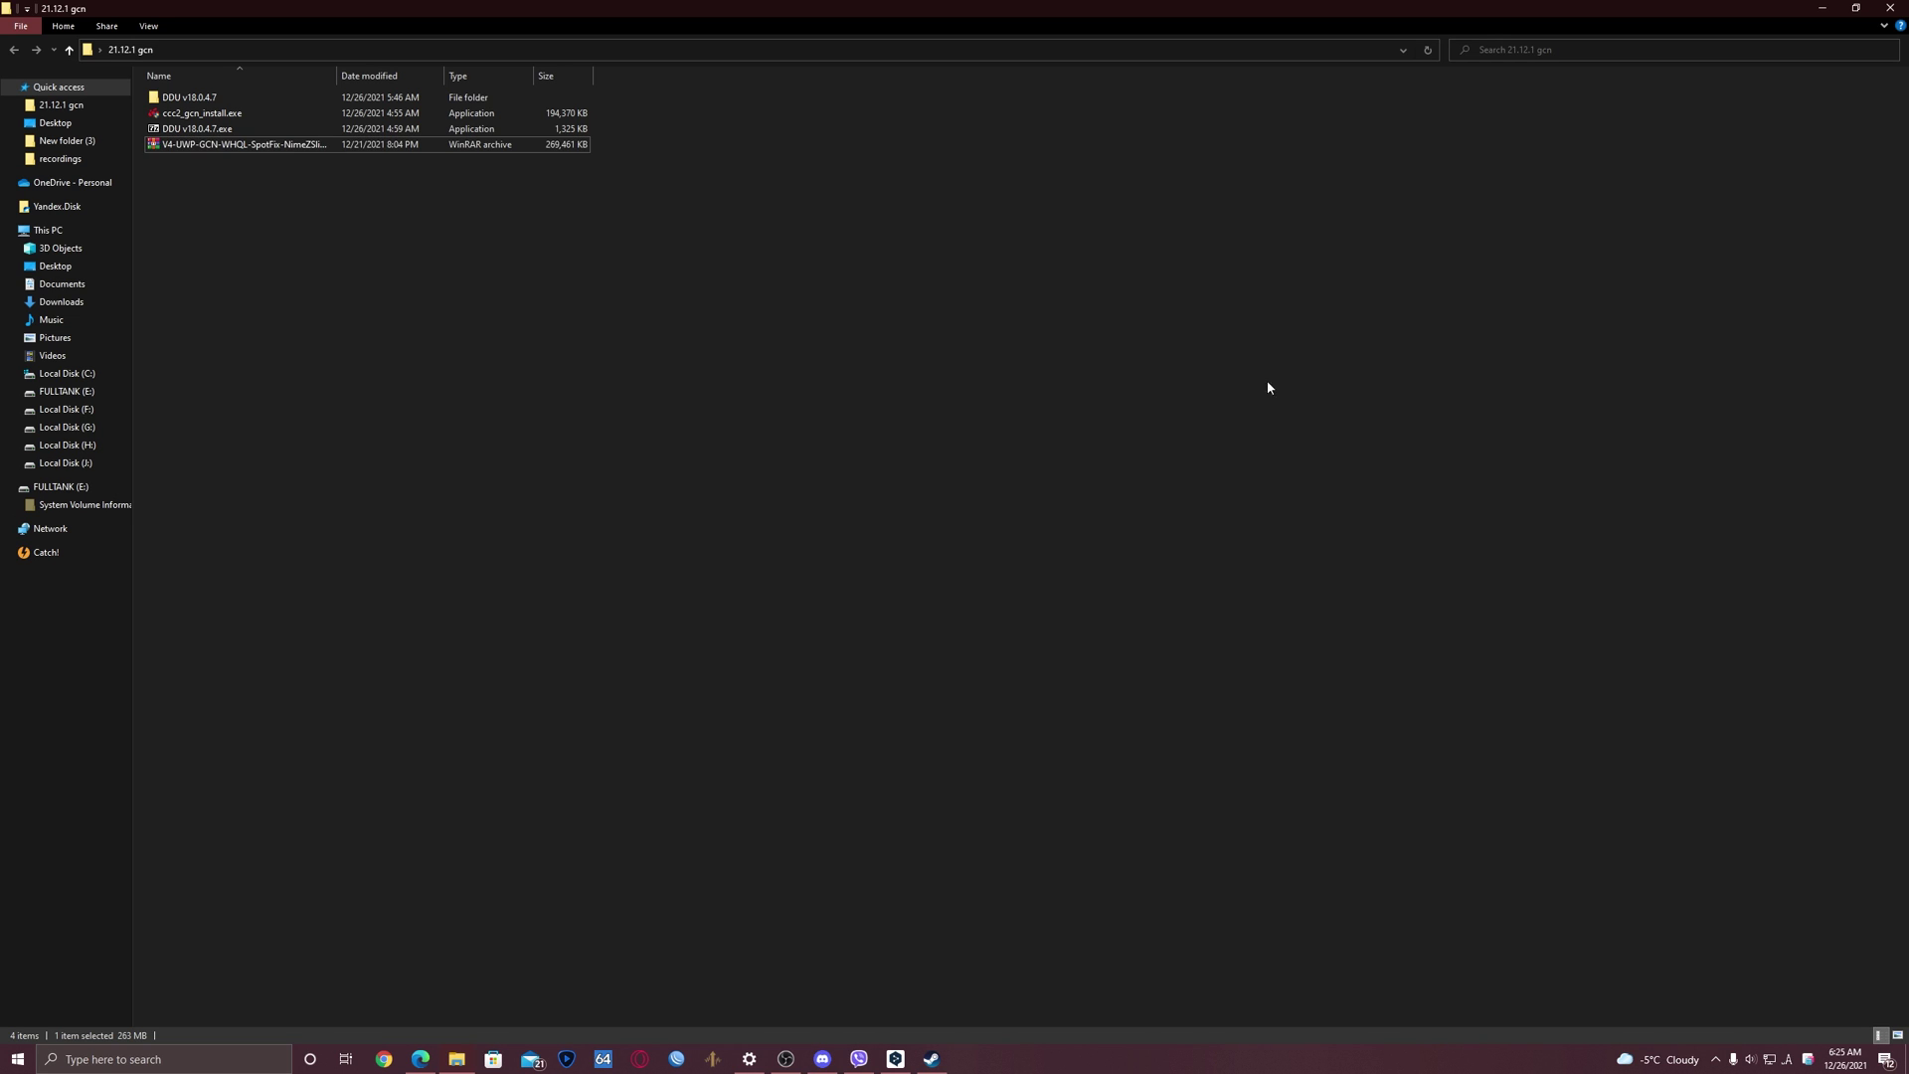
double_click(243, 145)
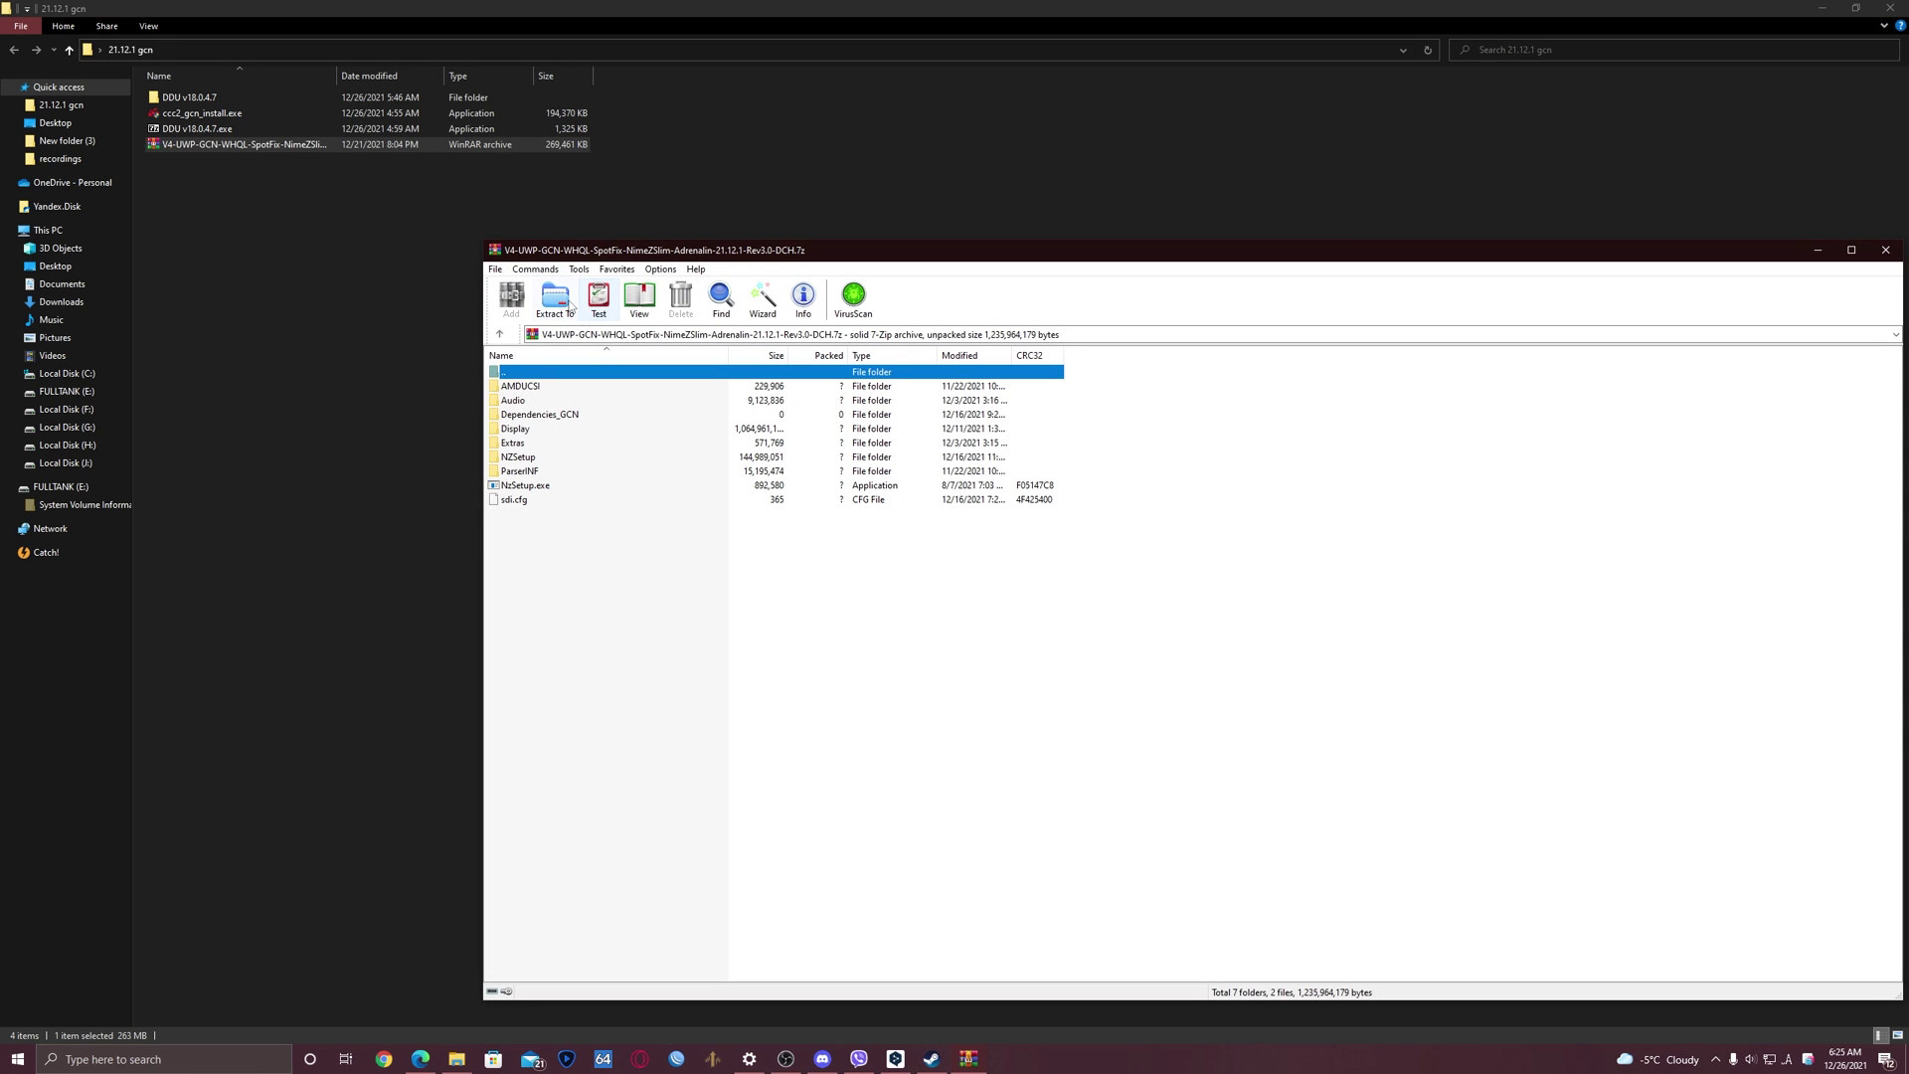
left_click(571, 305)
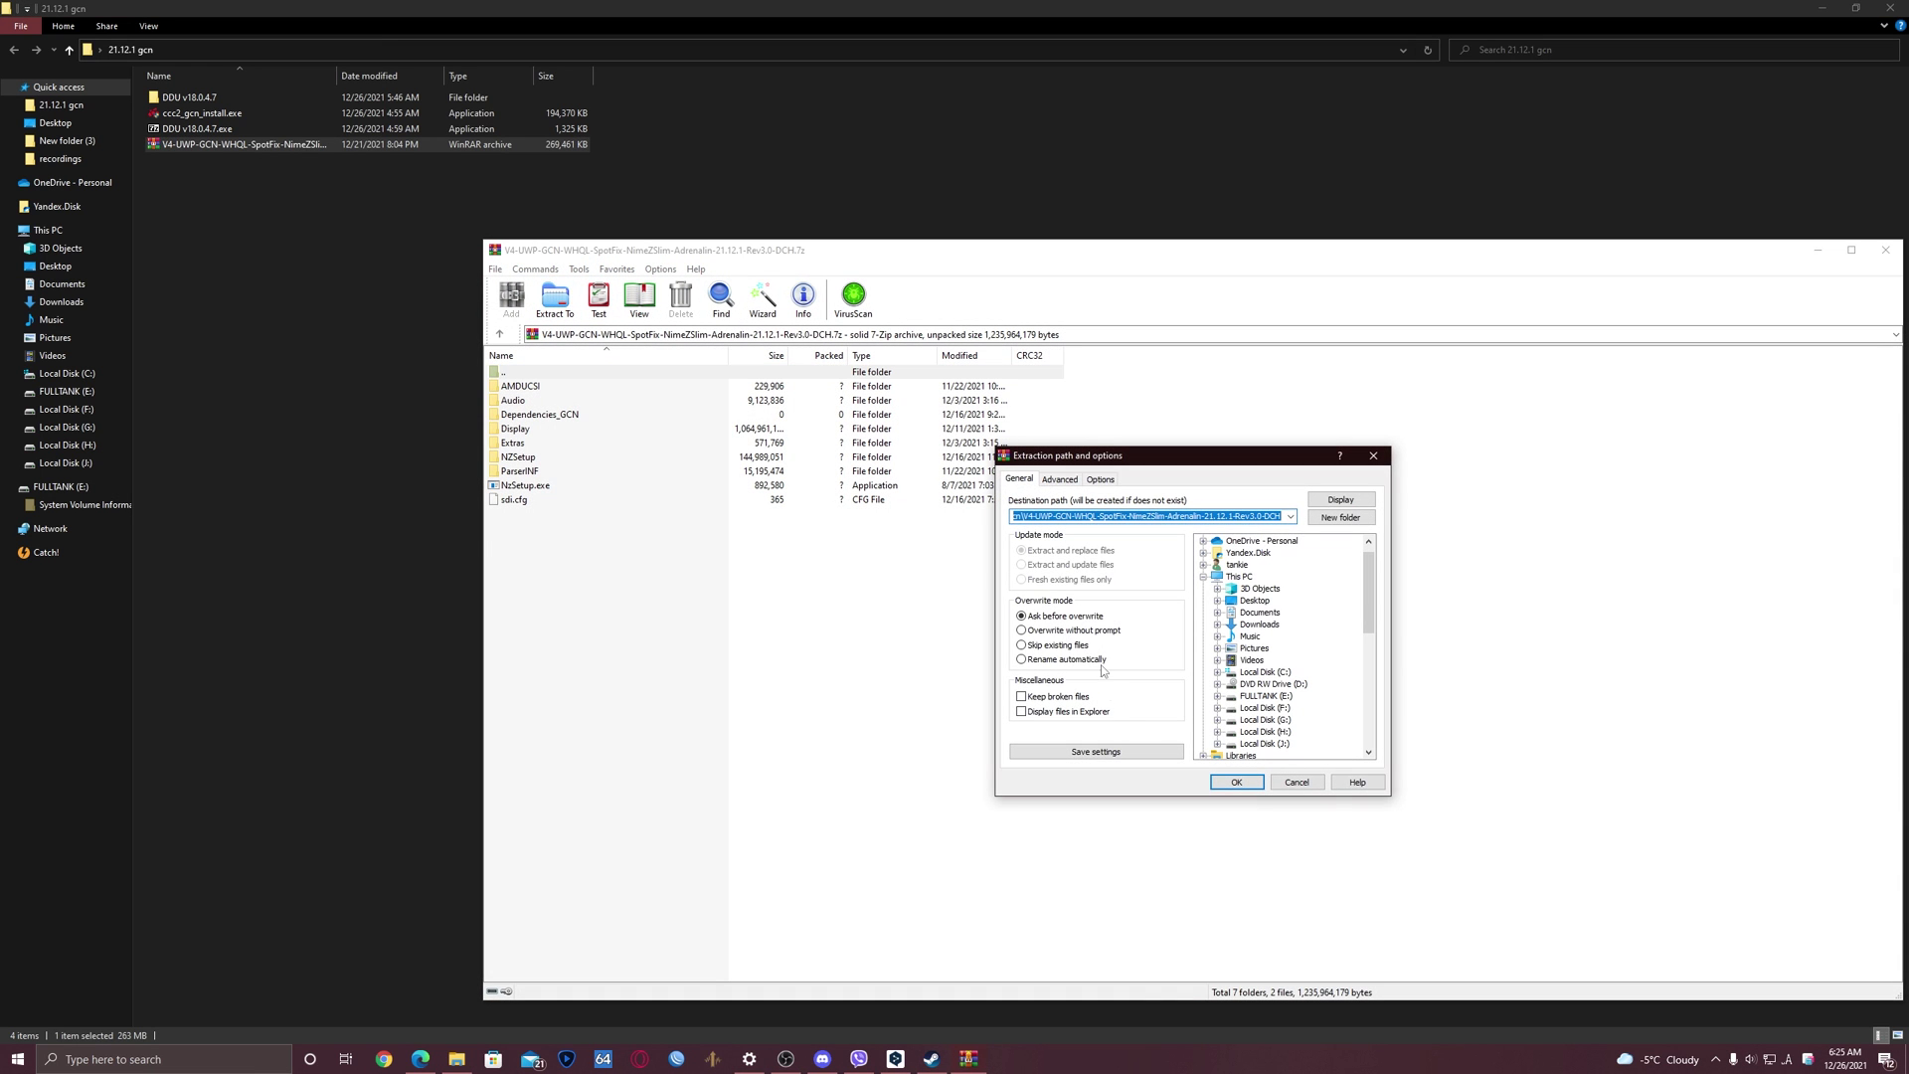
left_click(1233, 783)
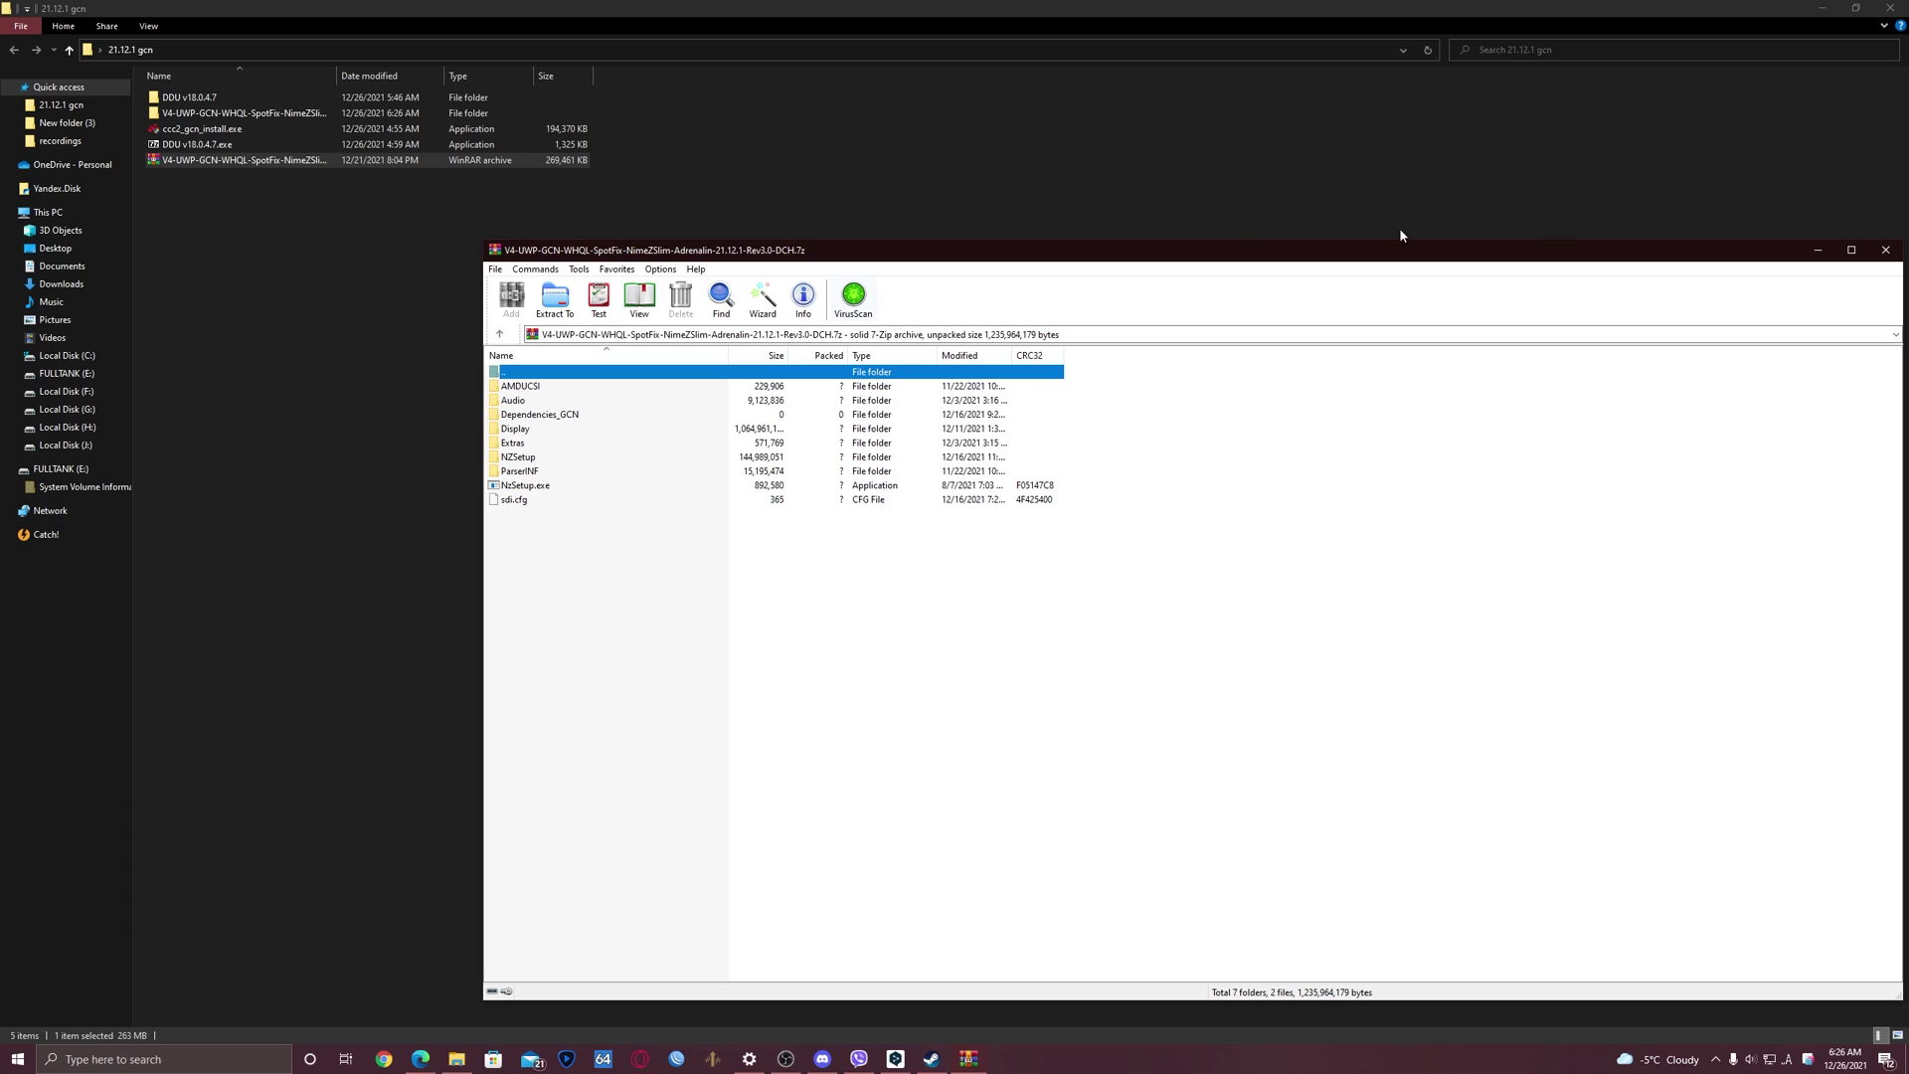
Step: Close WinRAR, check the extracted V4 folder, and cut ccc2_gcn_install.exe from 21.12.1 gcn
left_click(1886, 256)
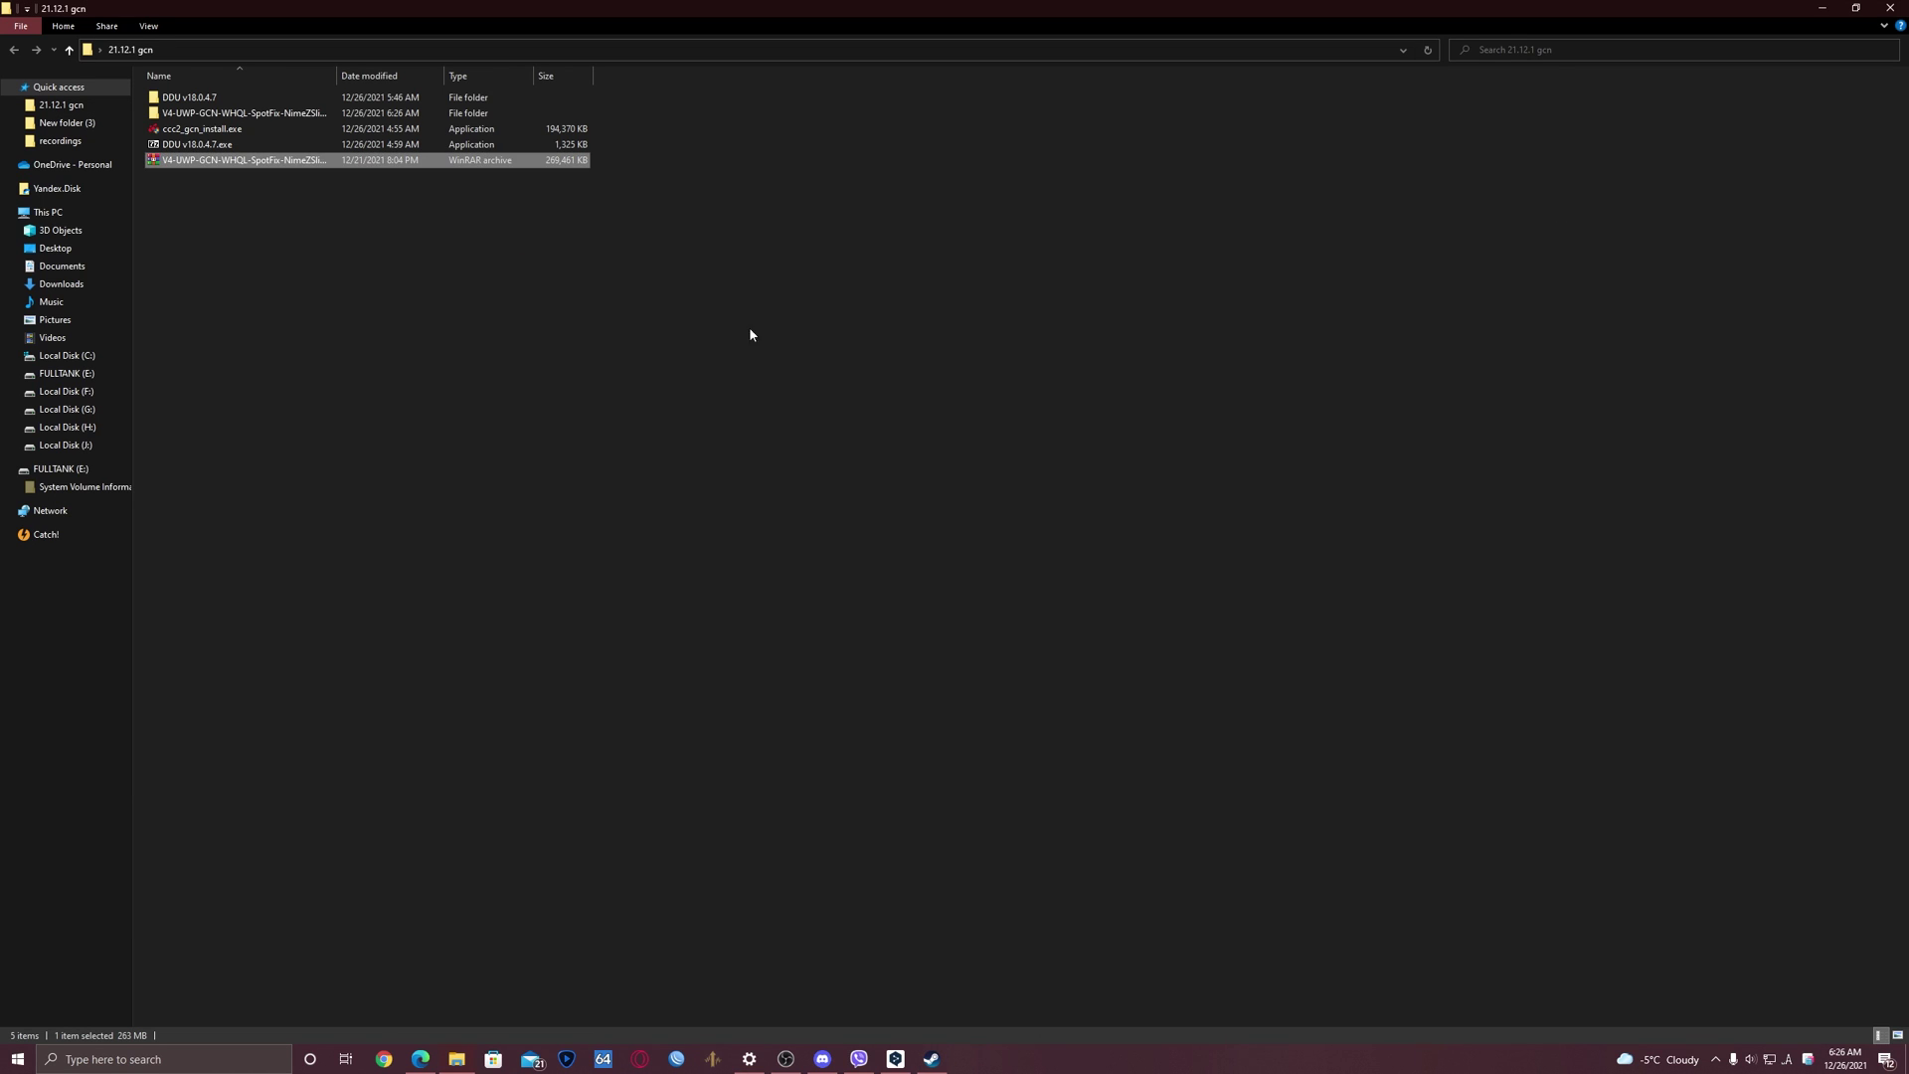
left_click(508, 357)
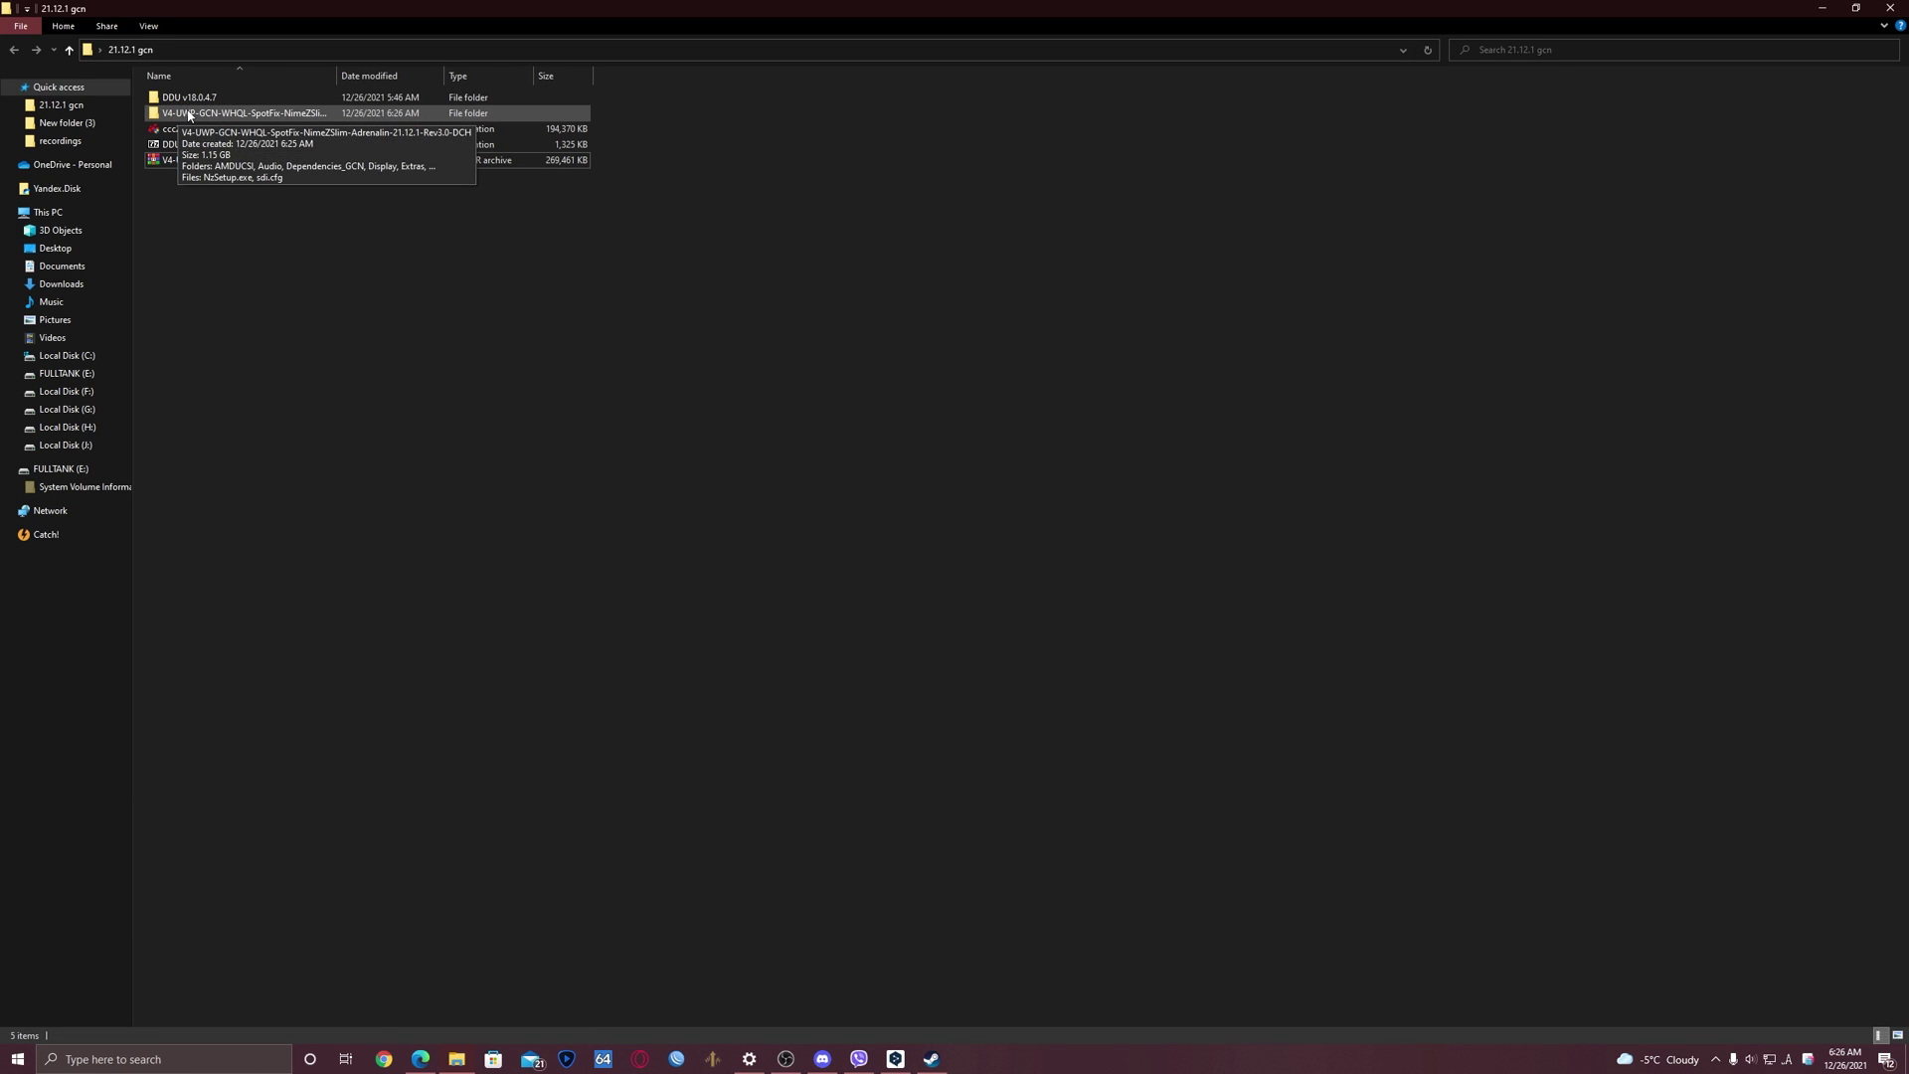
double_click(189, 116)
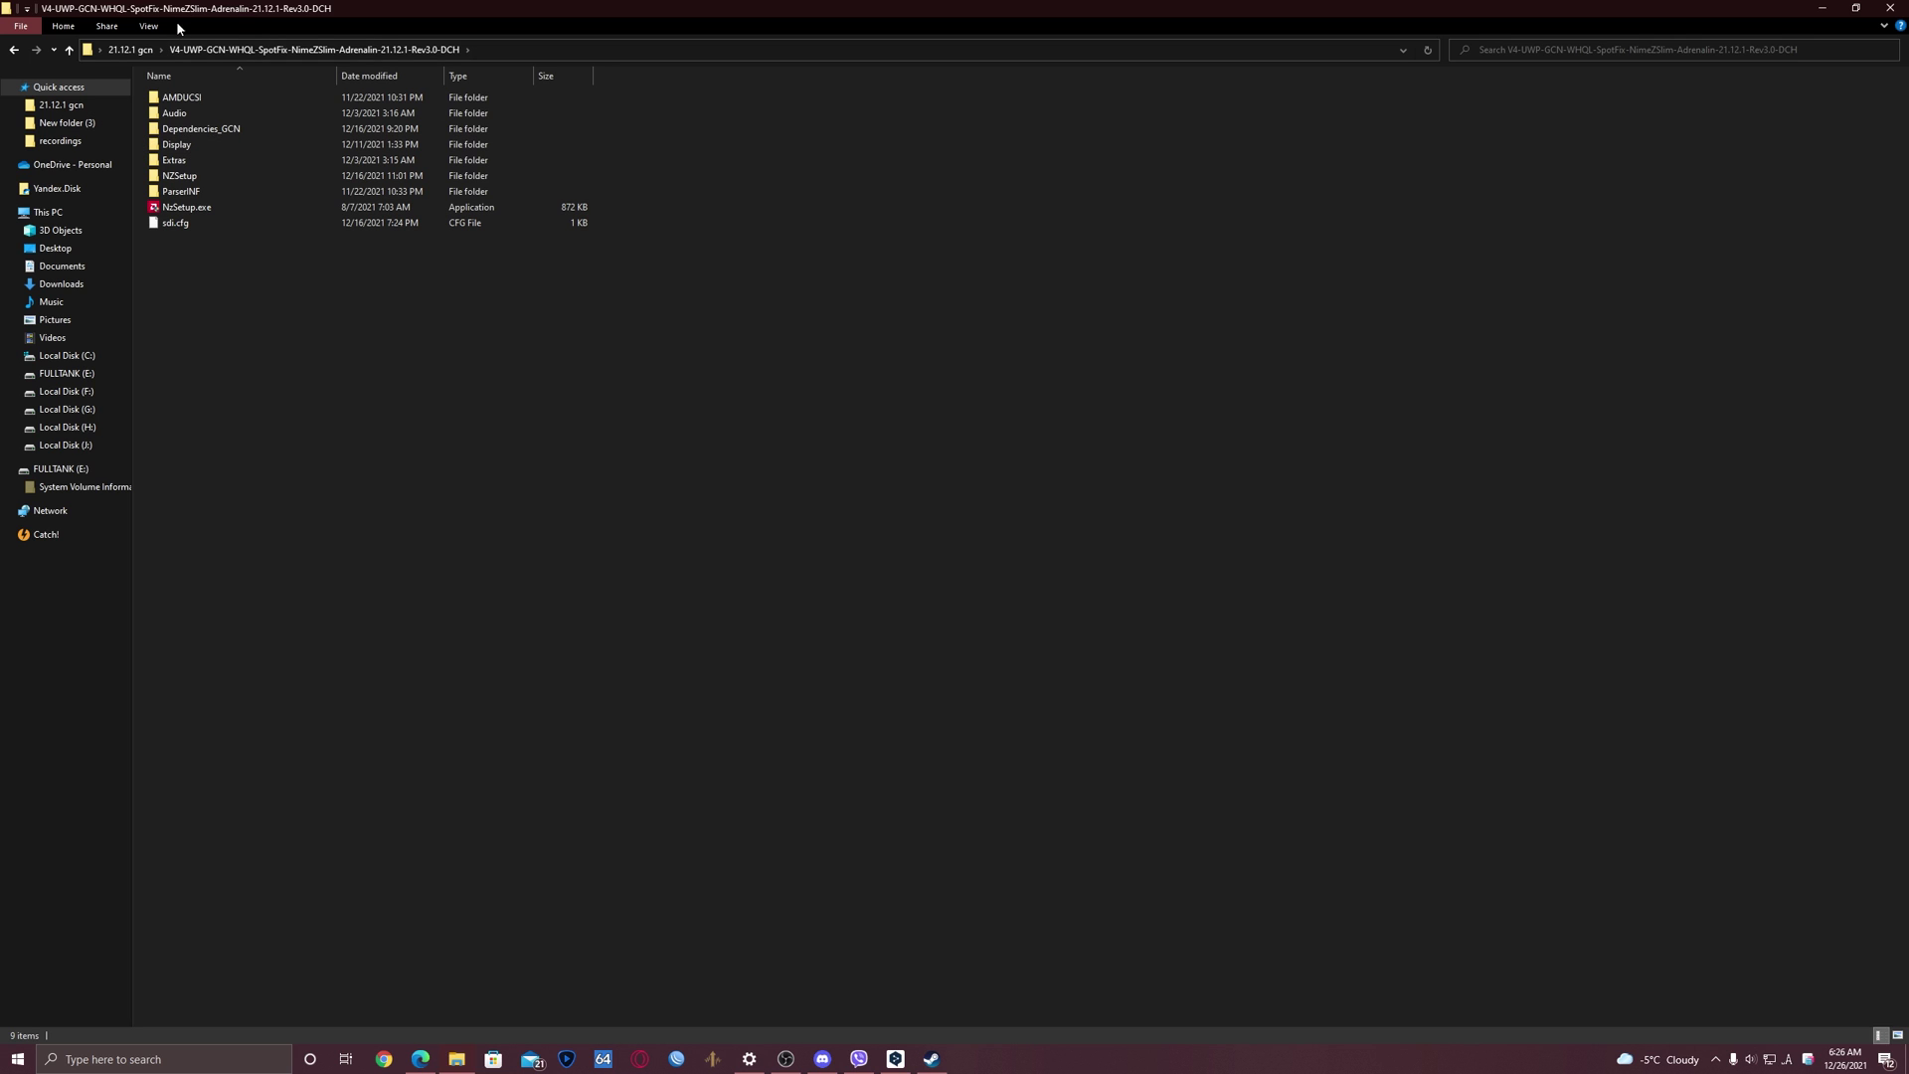
left_click(131, 50)
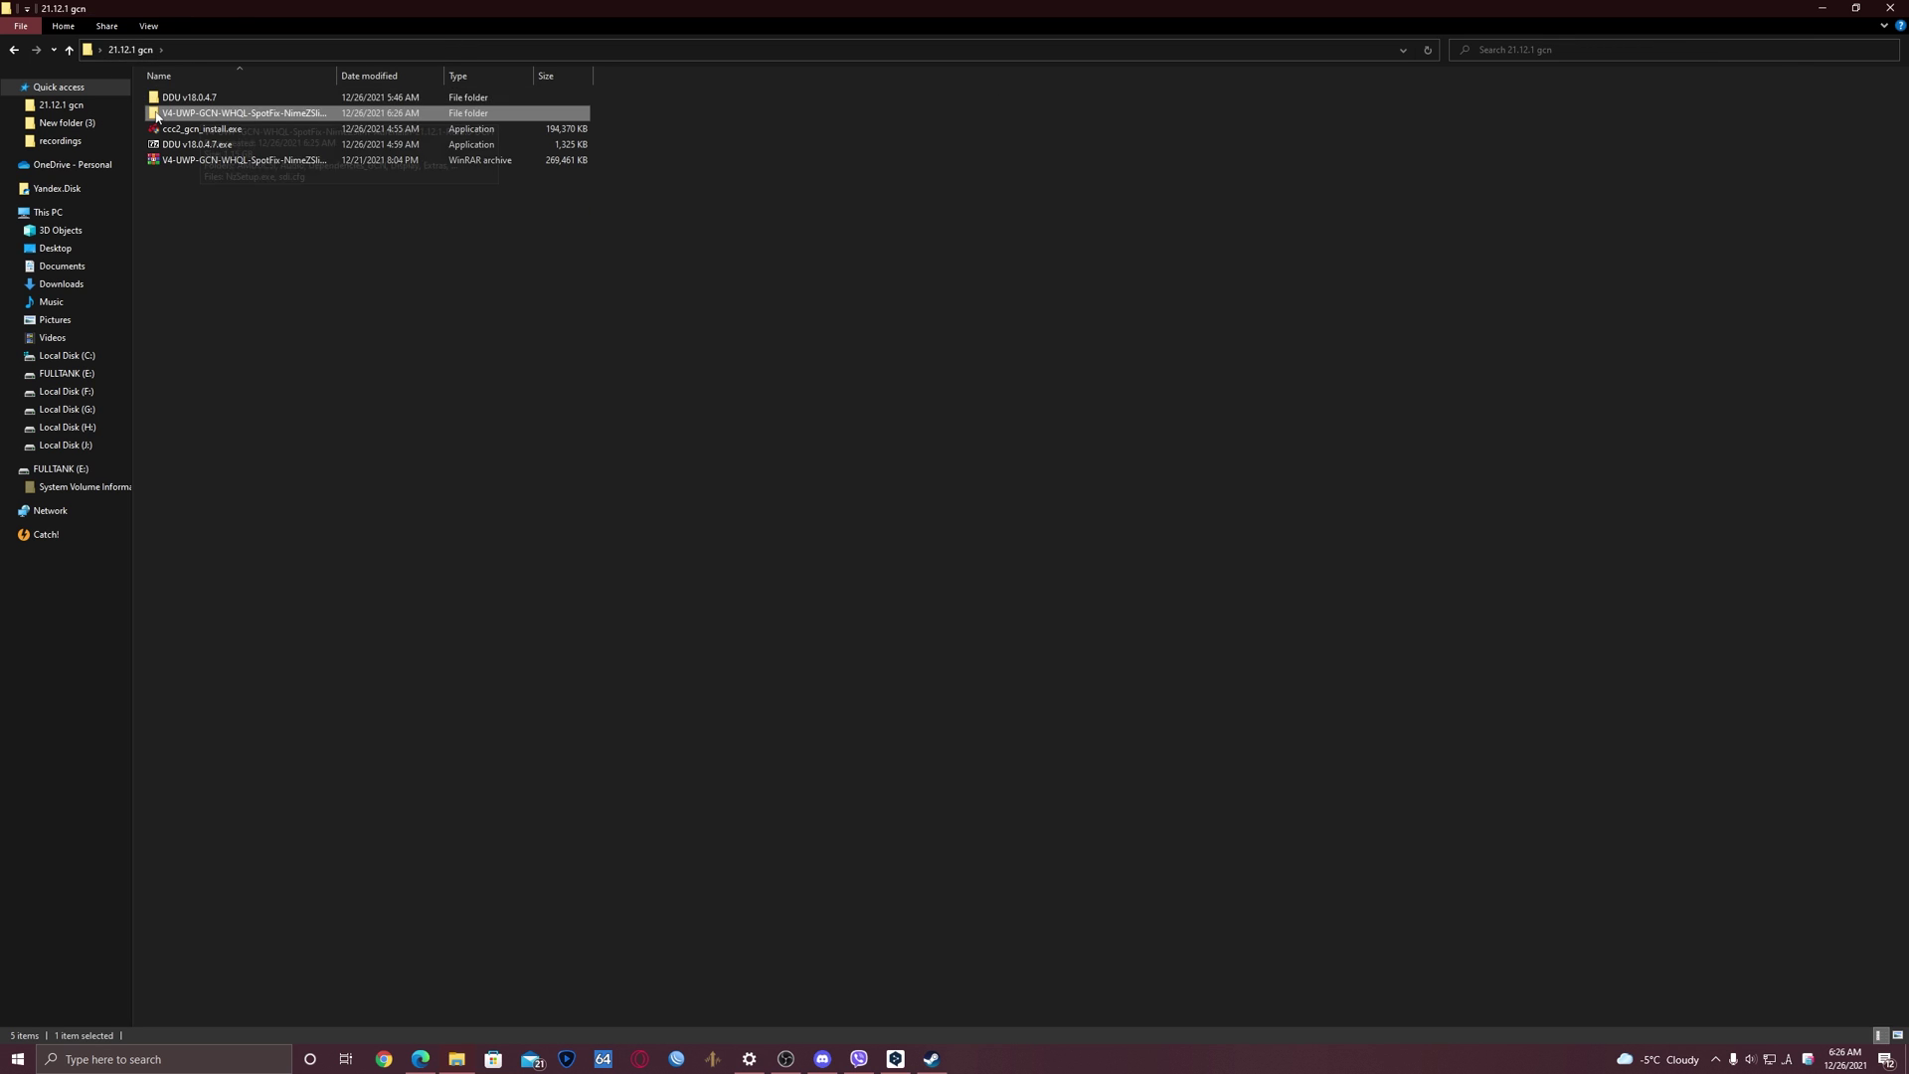
left_click(286, 218)
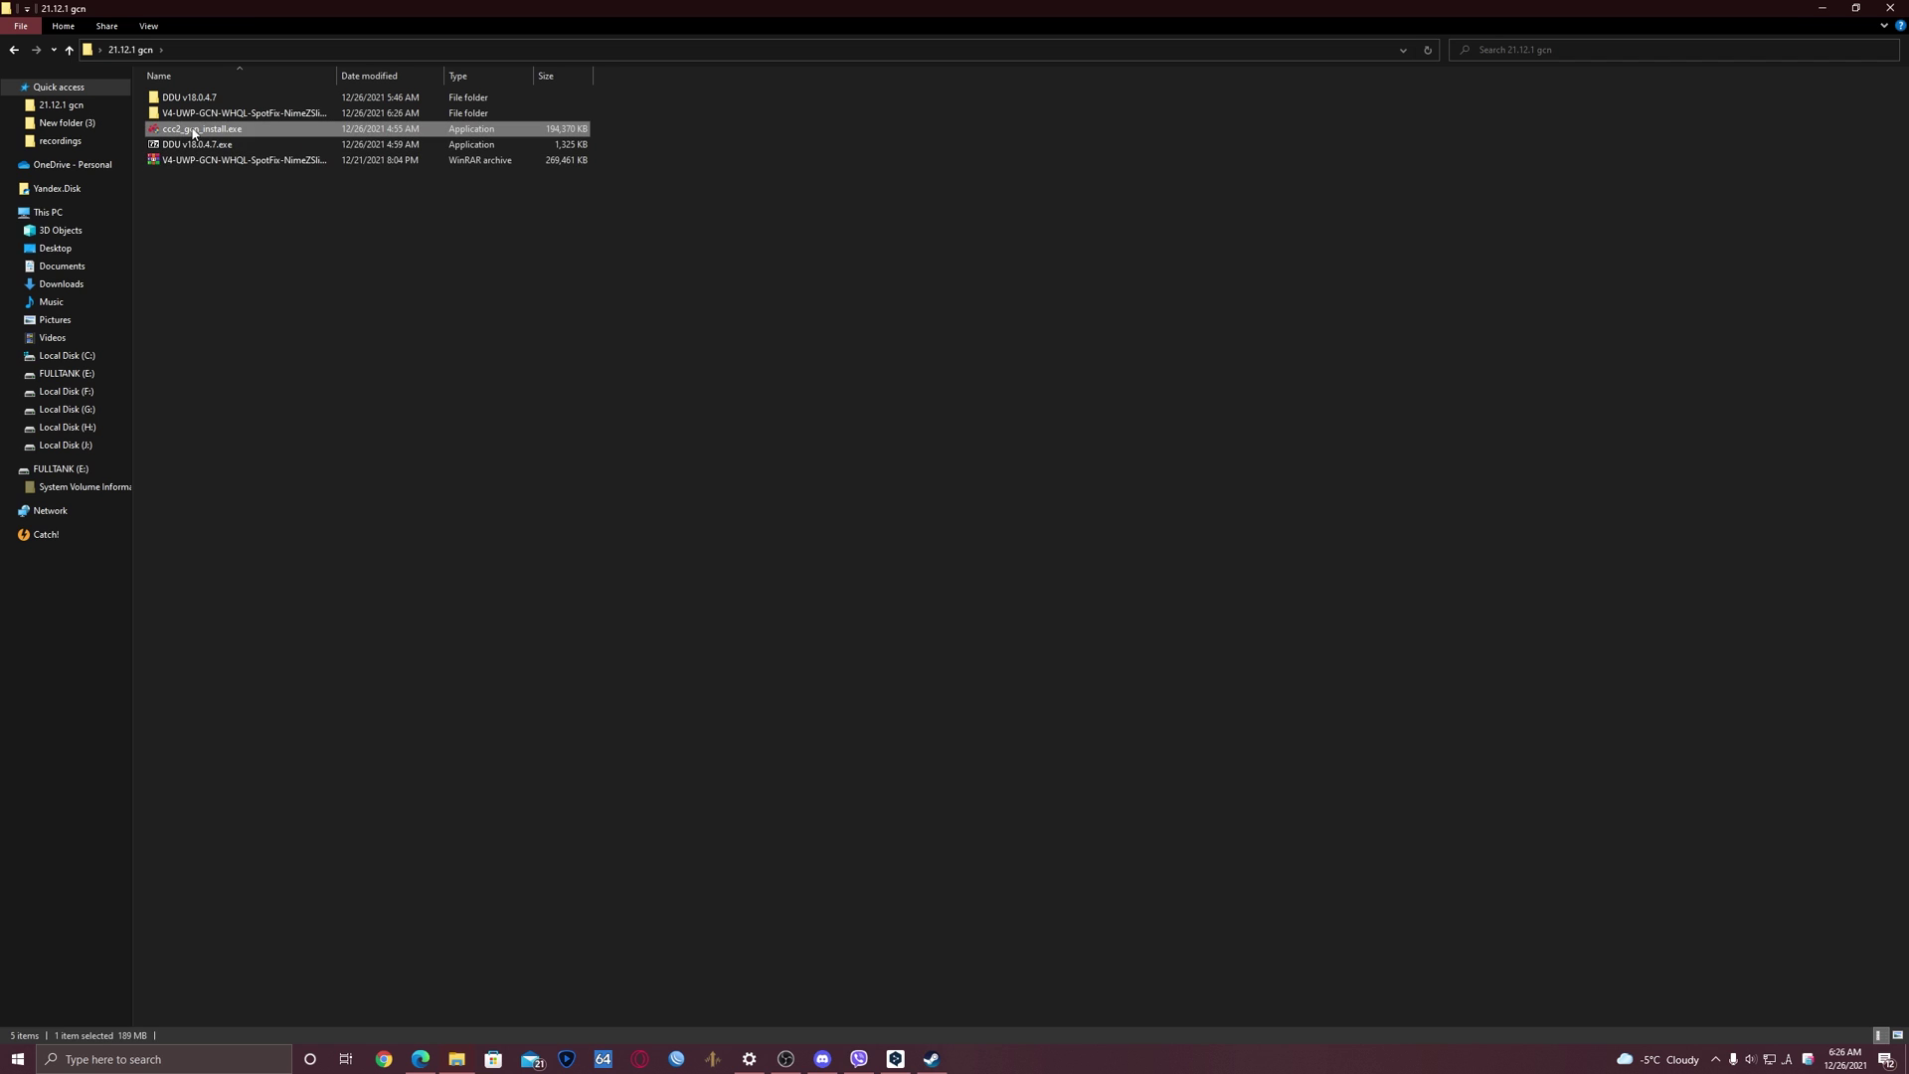
left_click(194, 132)
right_click(192, 130)
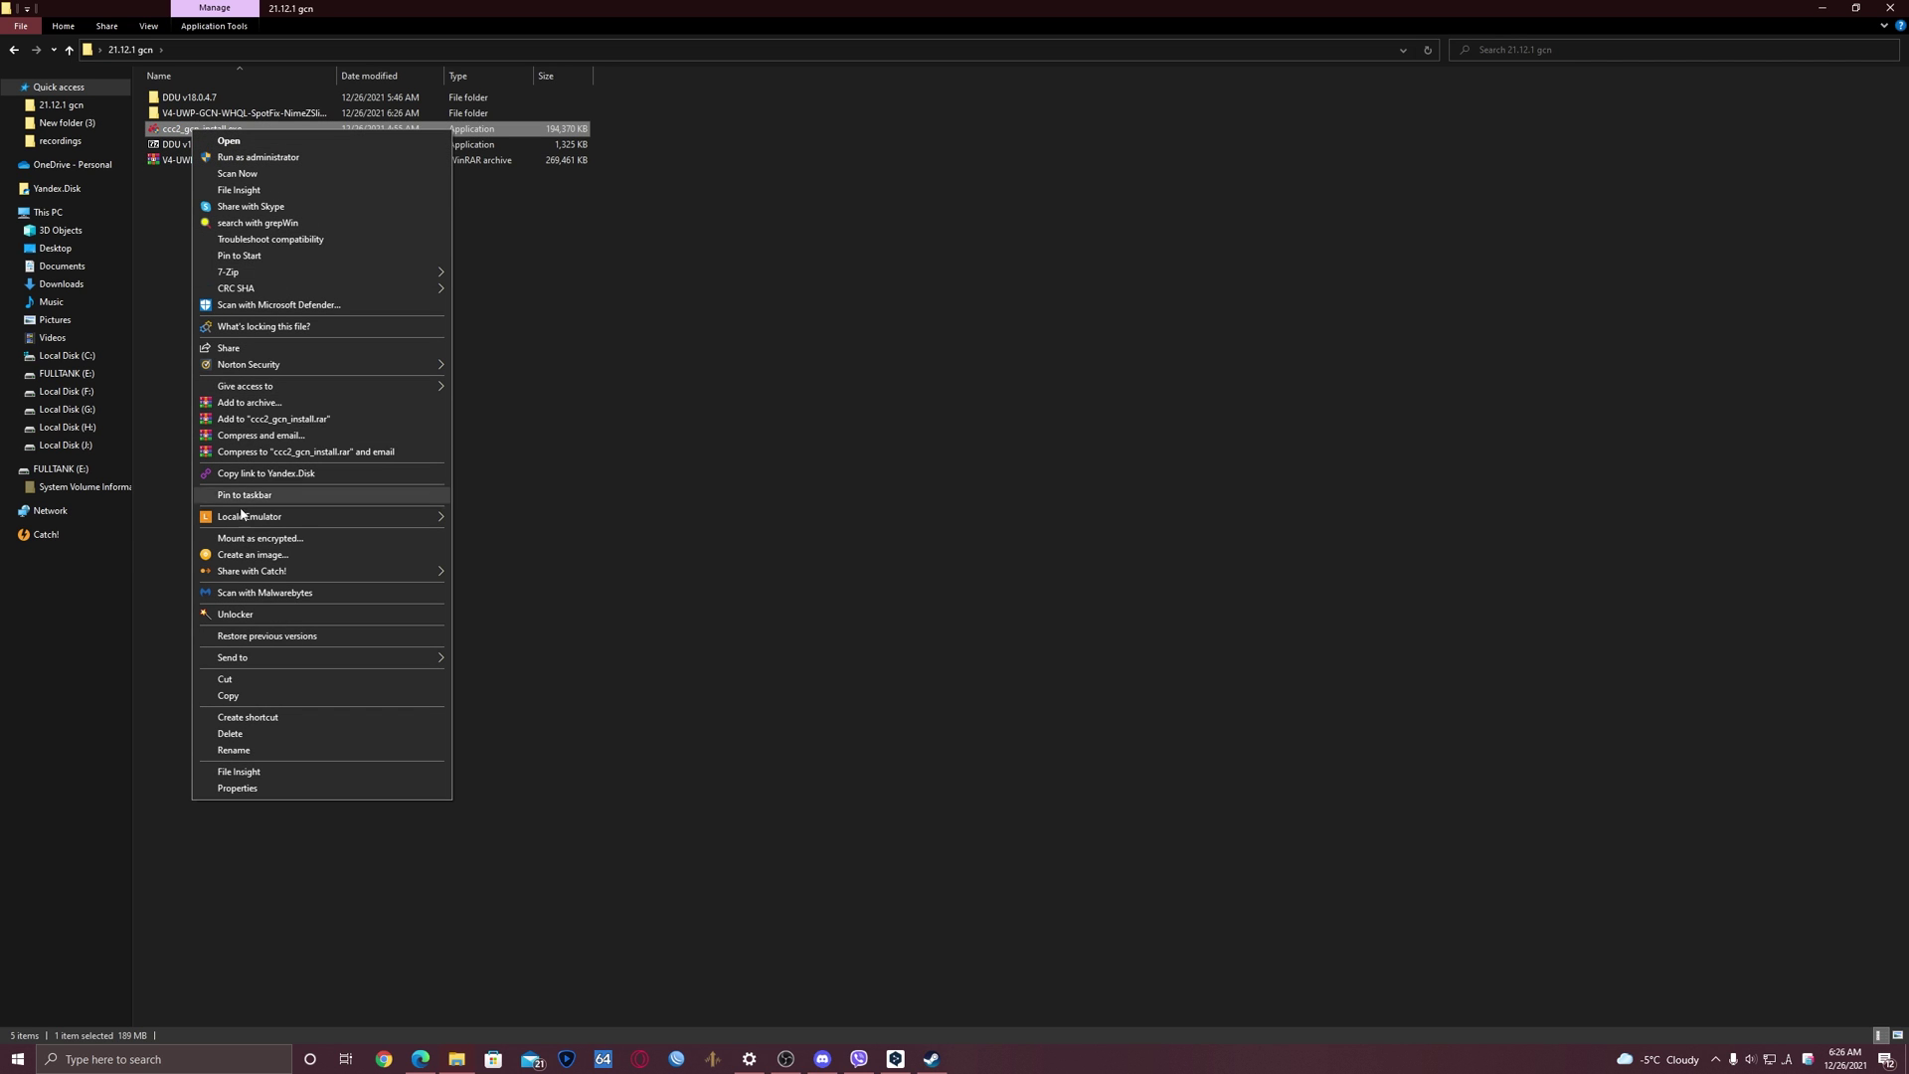
left_click(237, 682)
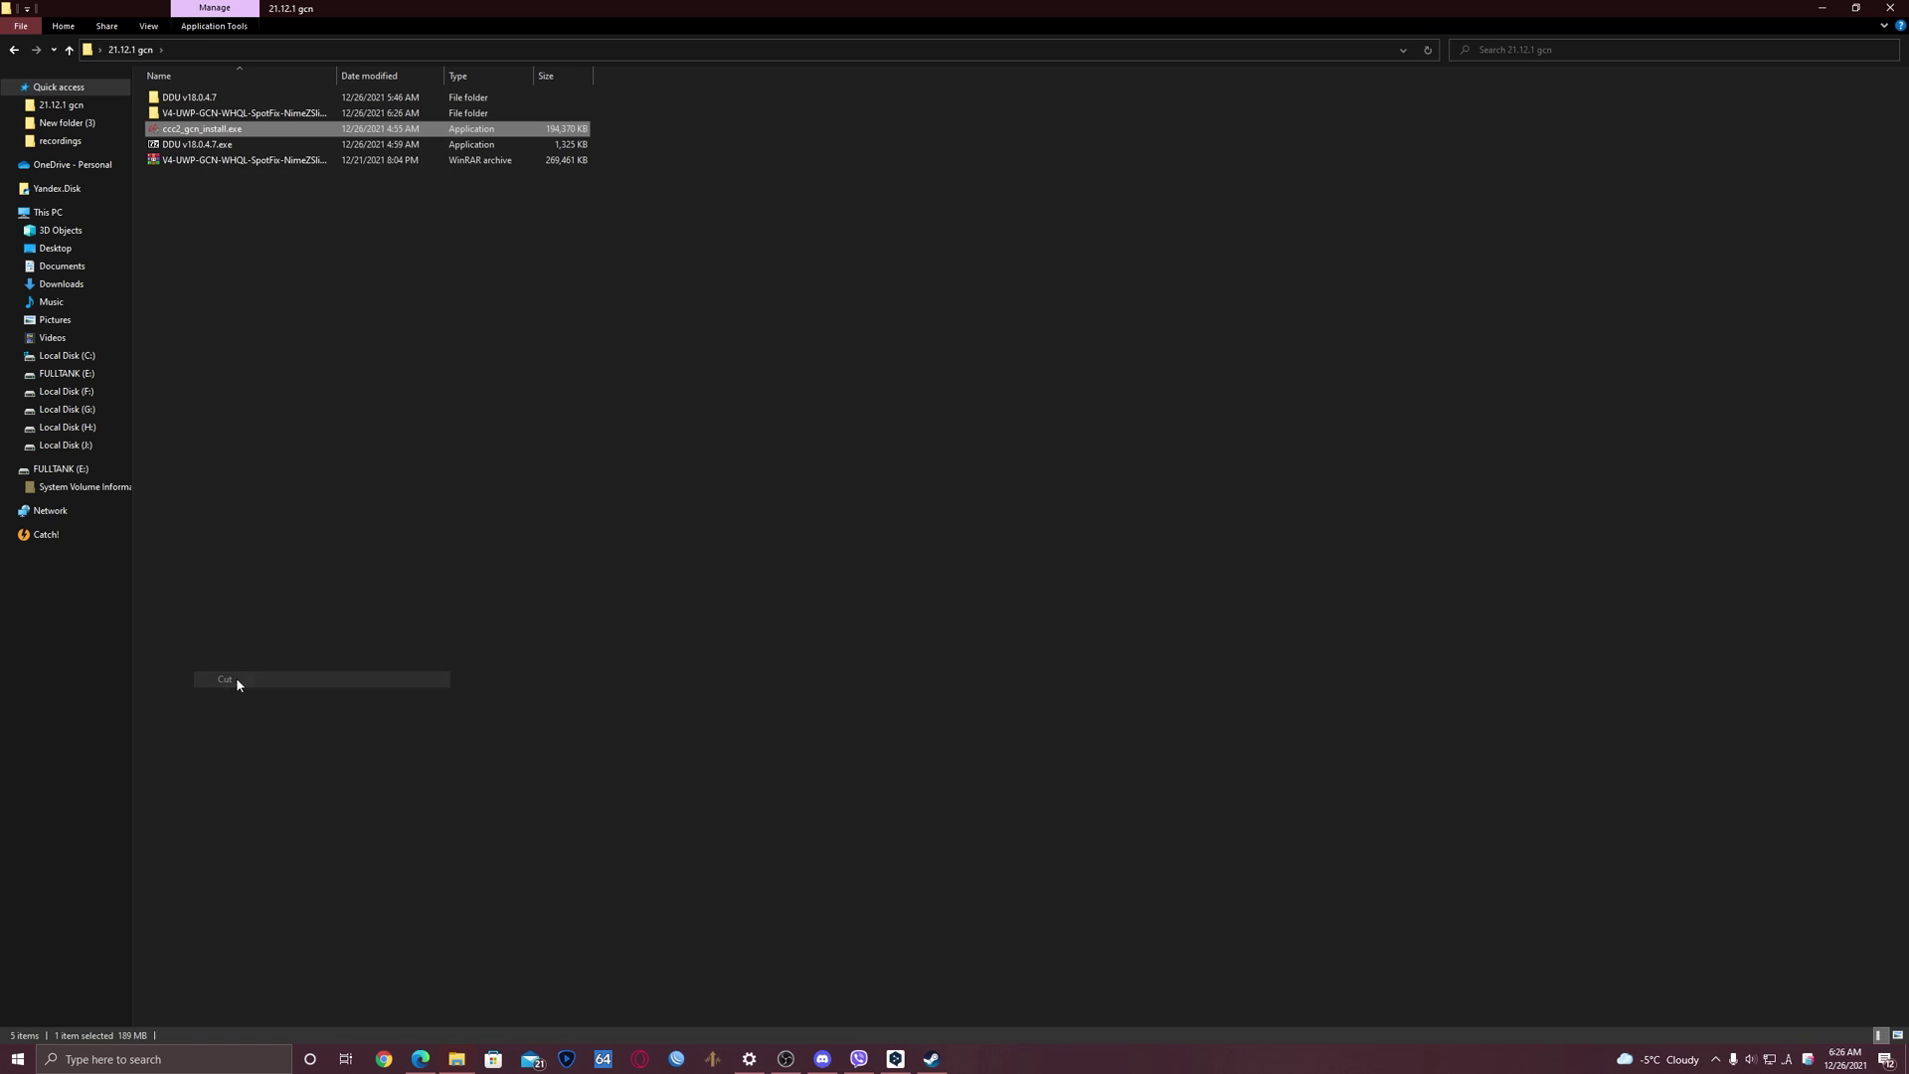
Step: Paste ccc2_gcn_install.exe into V4's empty Dependencies_GCN folder and return to the V4 folder
double_click(210, 114)
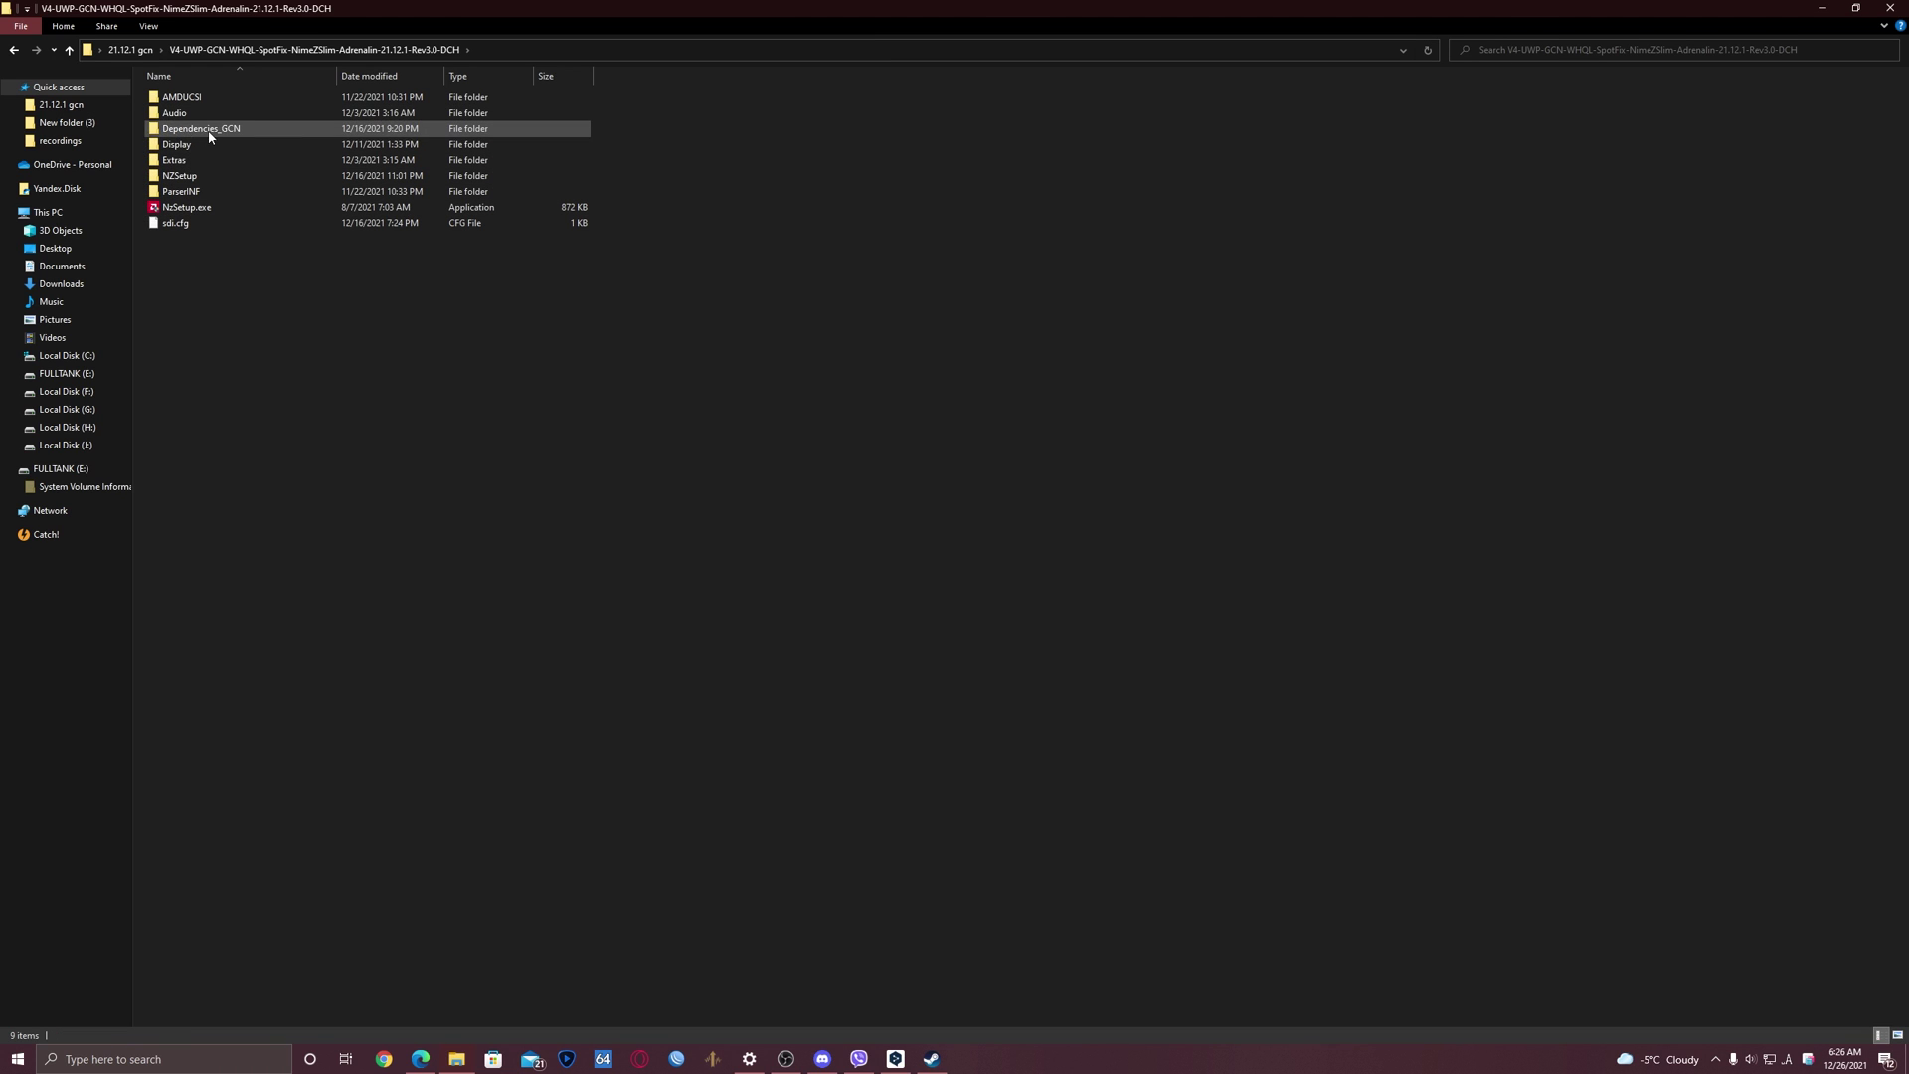
left_click(200, 131)
double_click(199, 131)
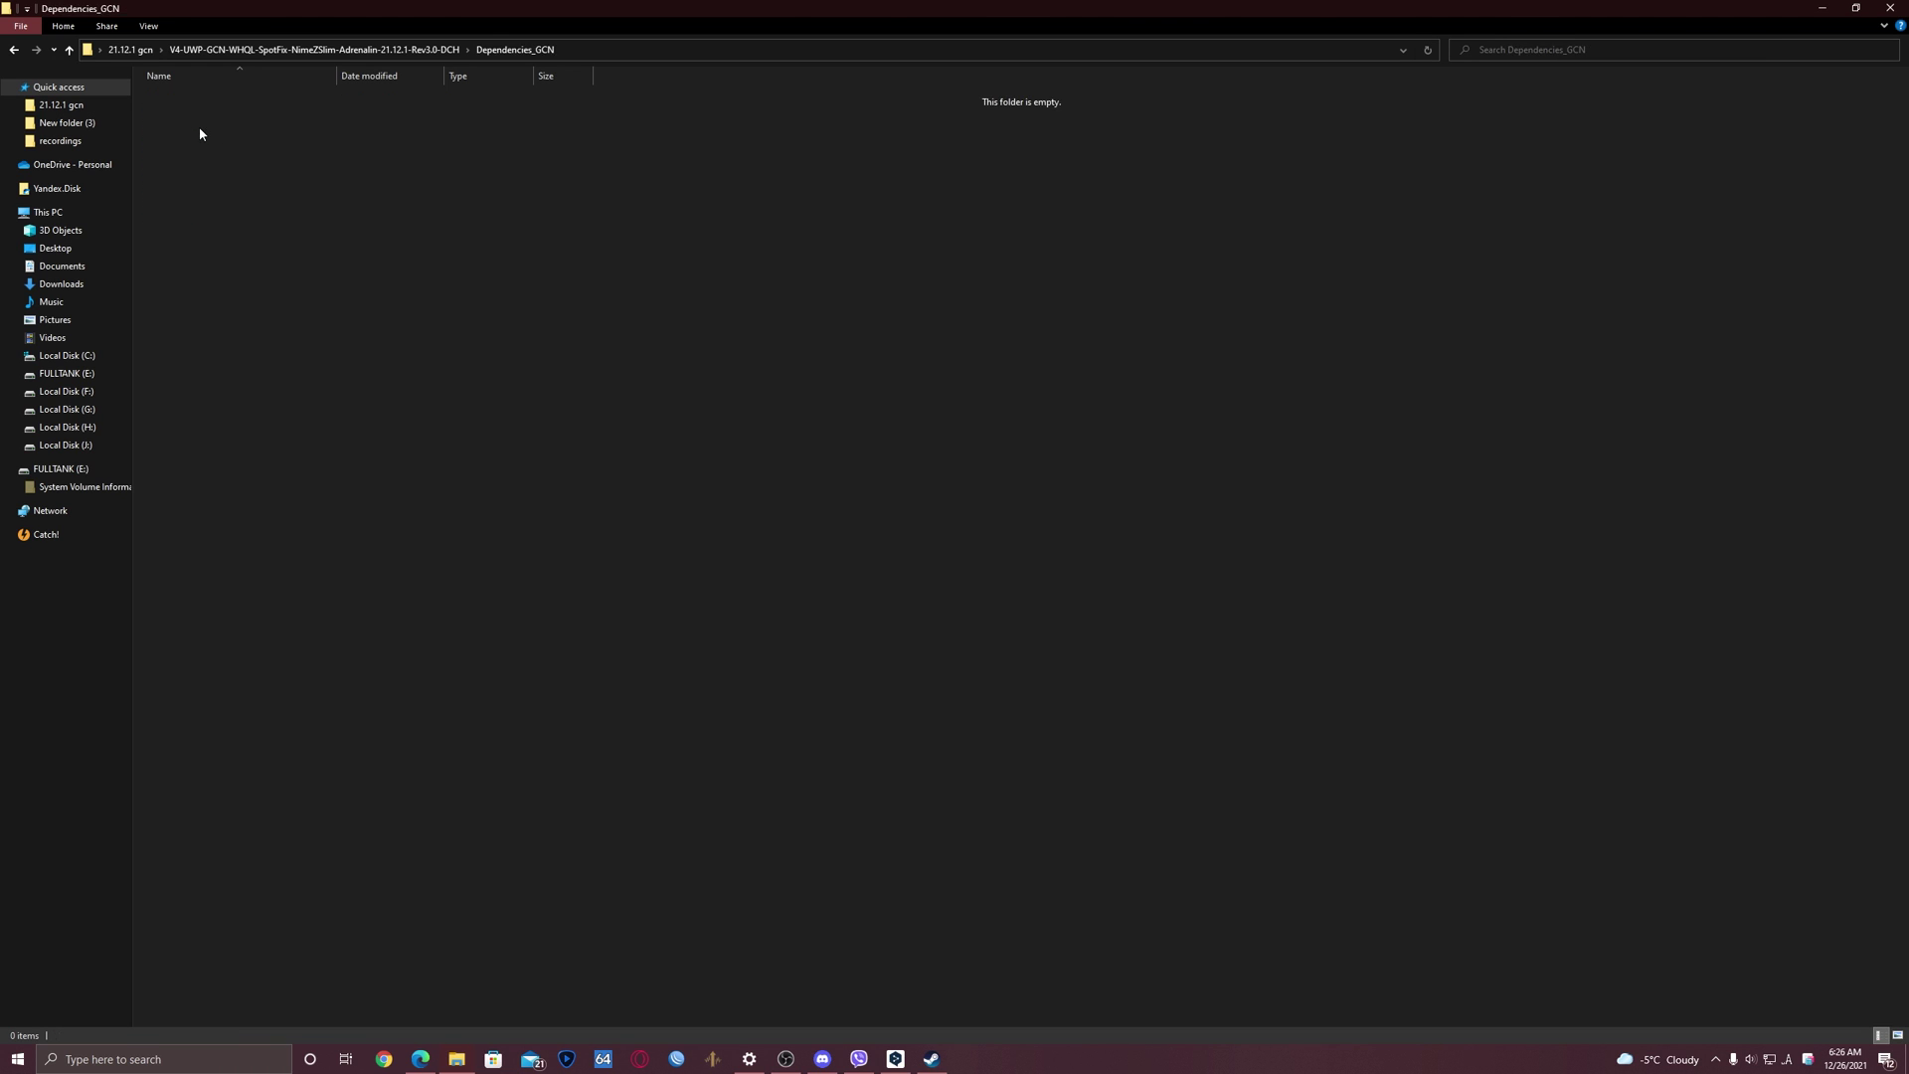
right_click(263, 166)
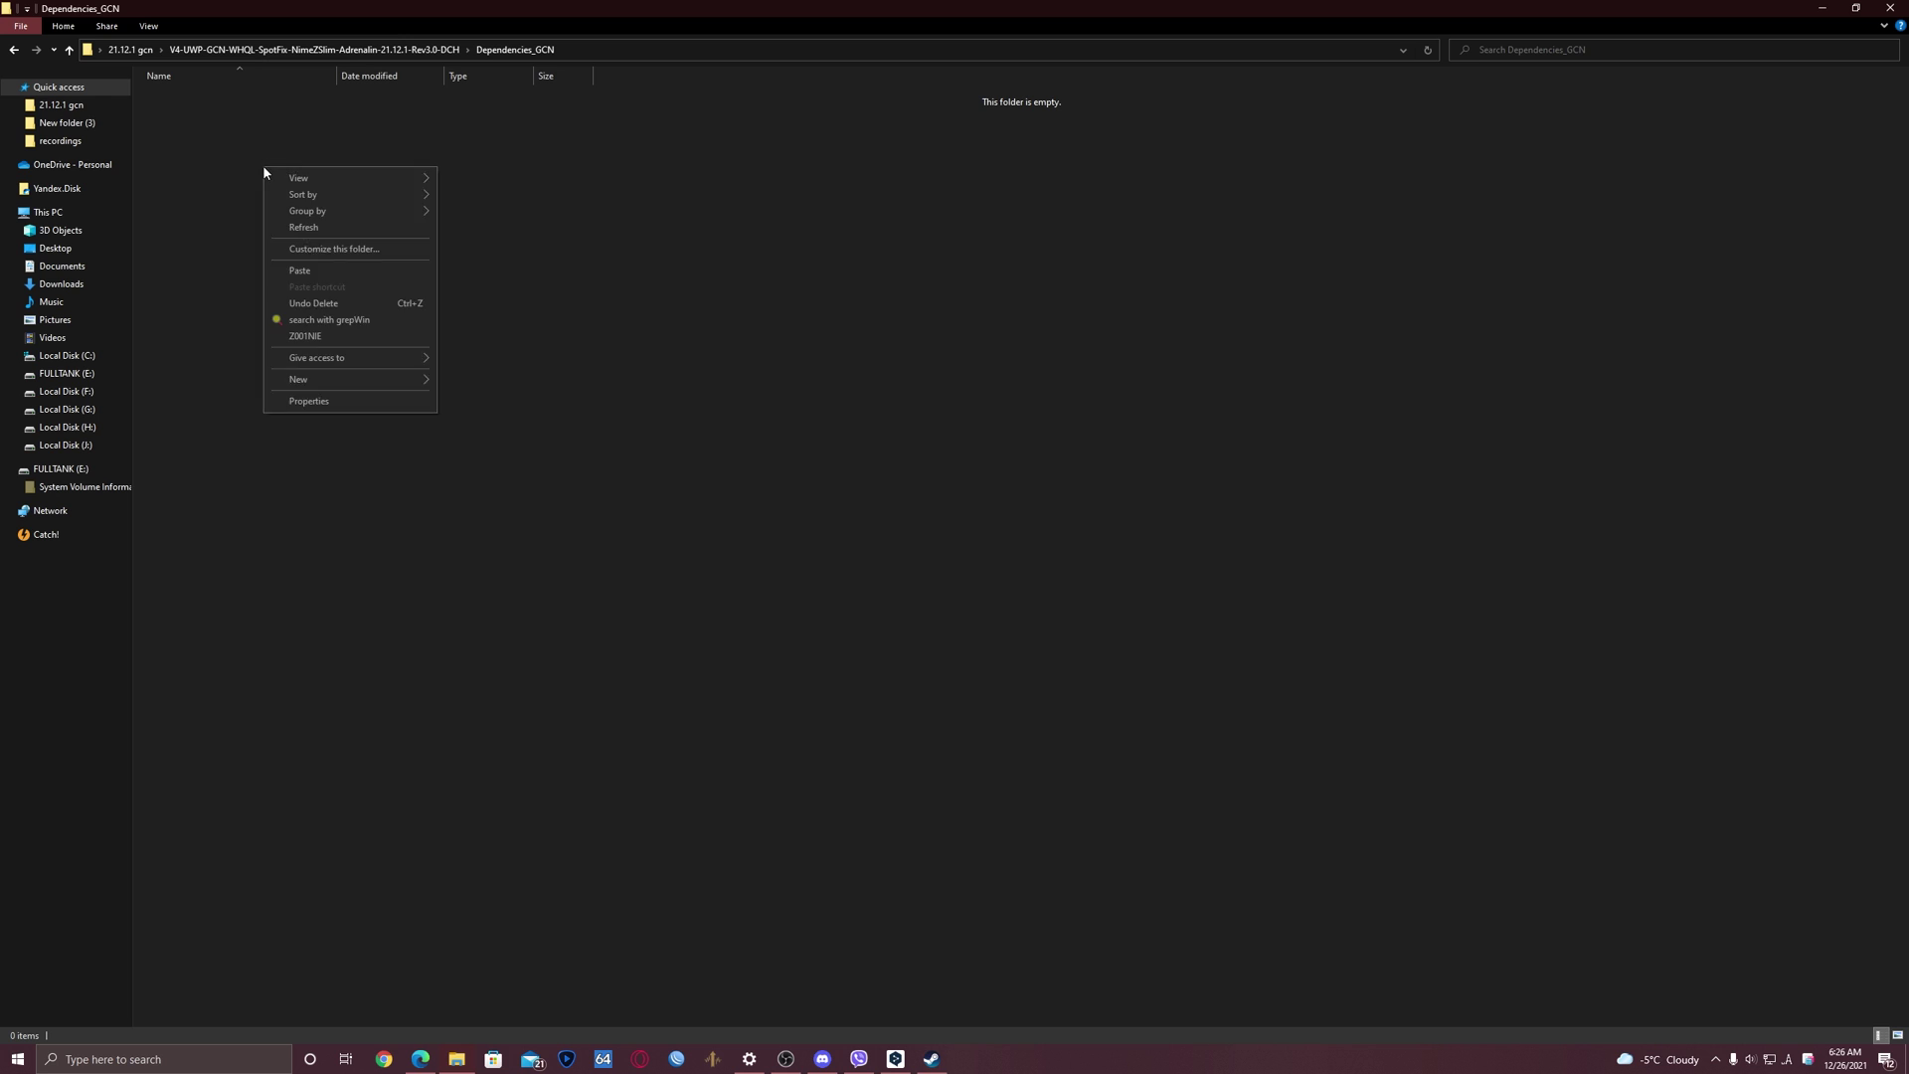
left_click(308, 271)
left_click(394, 50)
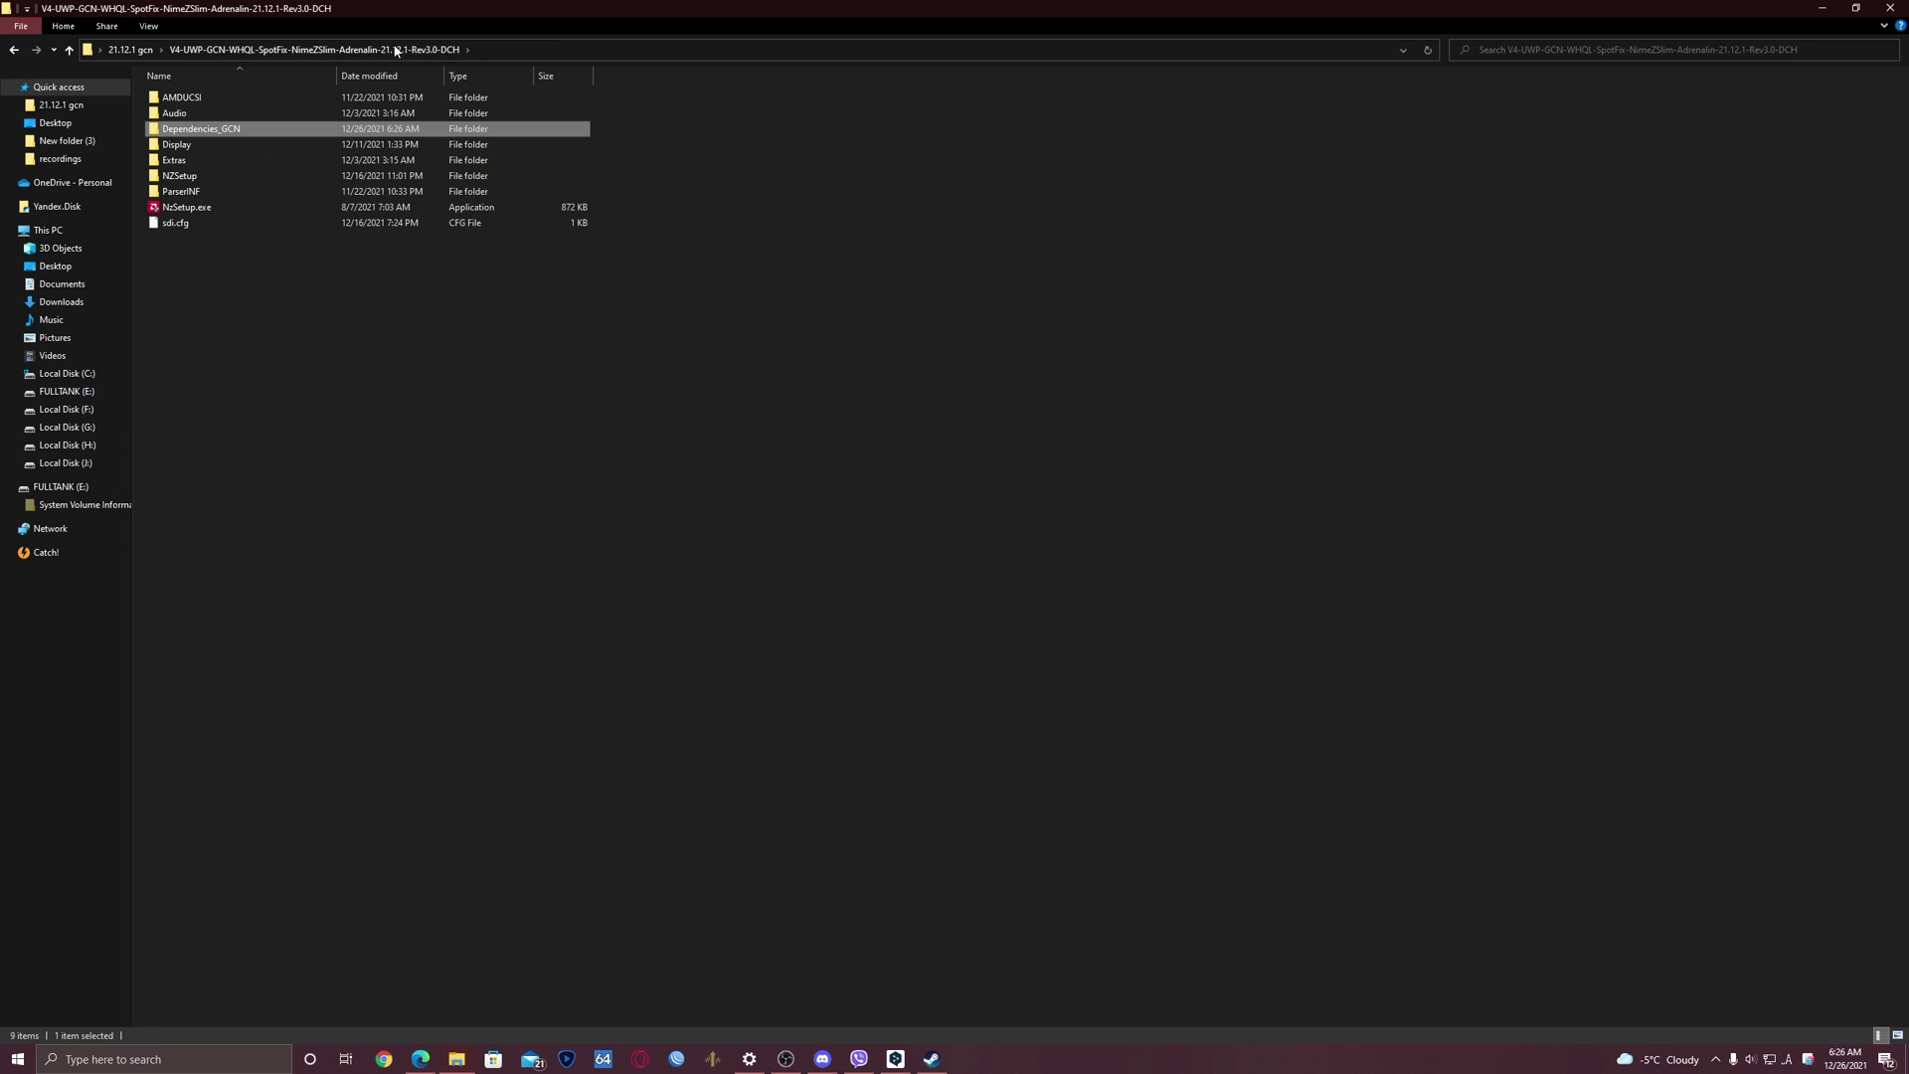
double_click(199, 207)
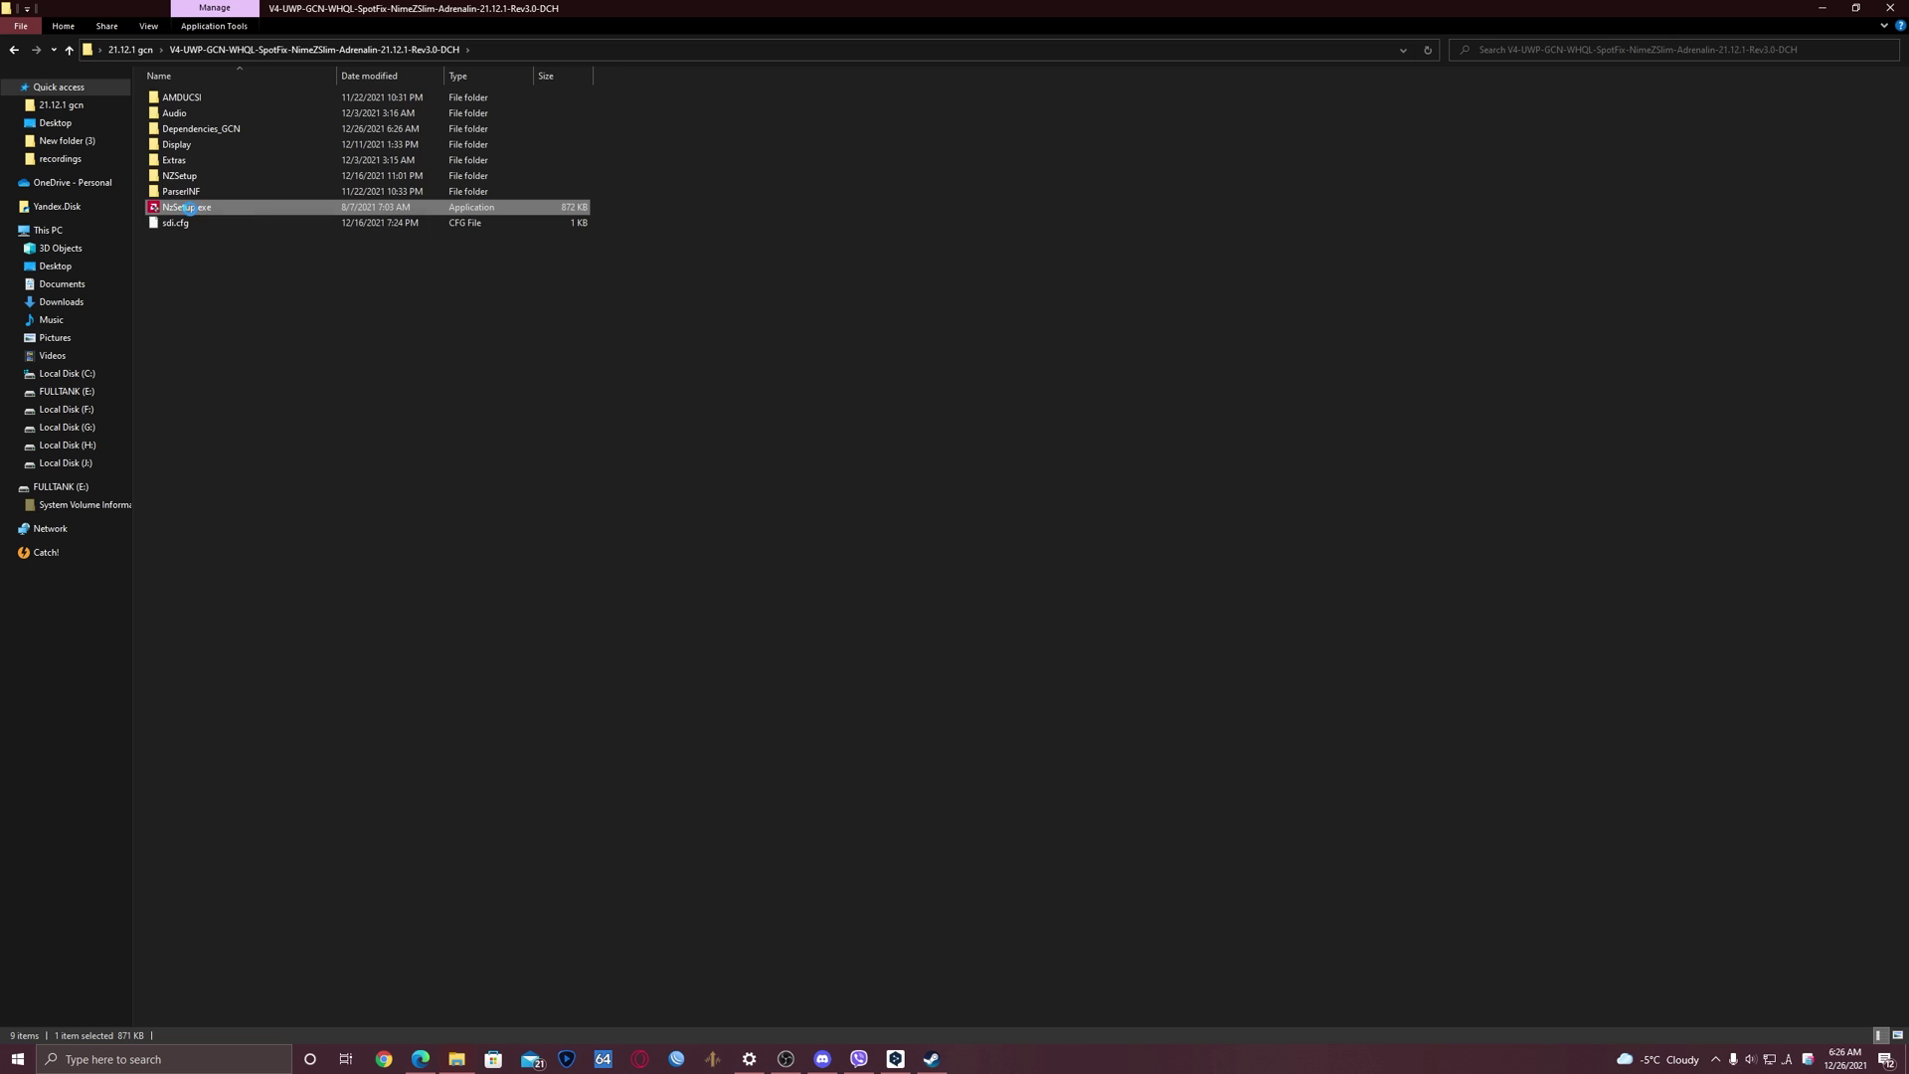
Step: Run NzSetup.exe as administrator and choose option 1, Driver Installation
right_click(198, 207)
left_click(237, 235)
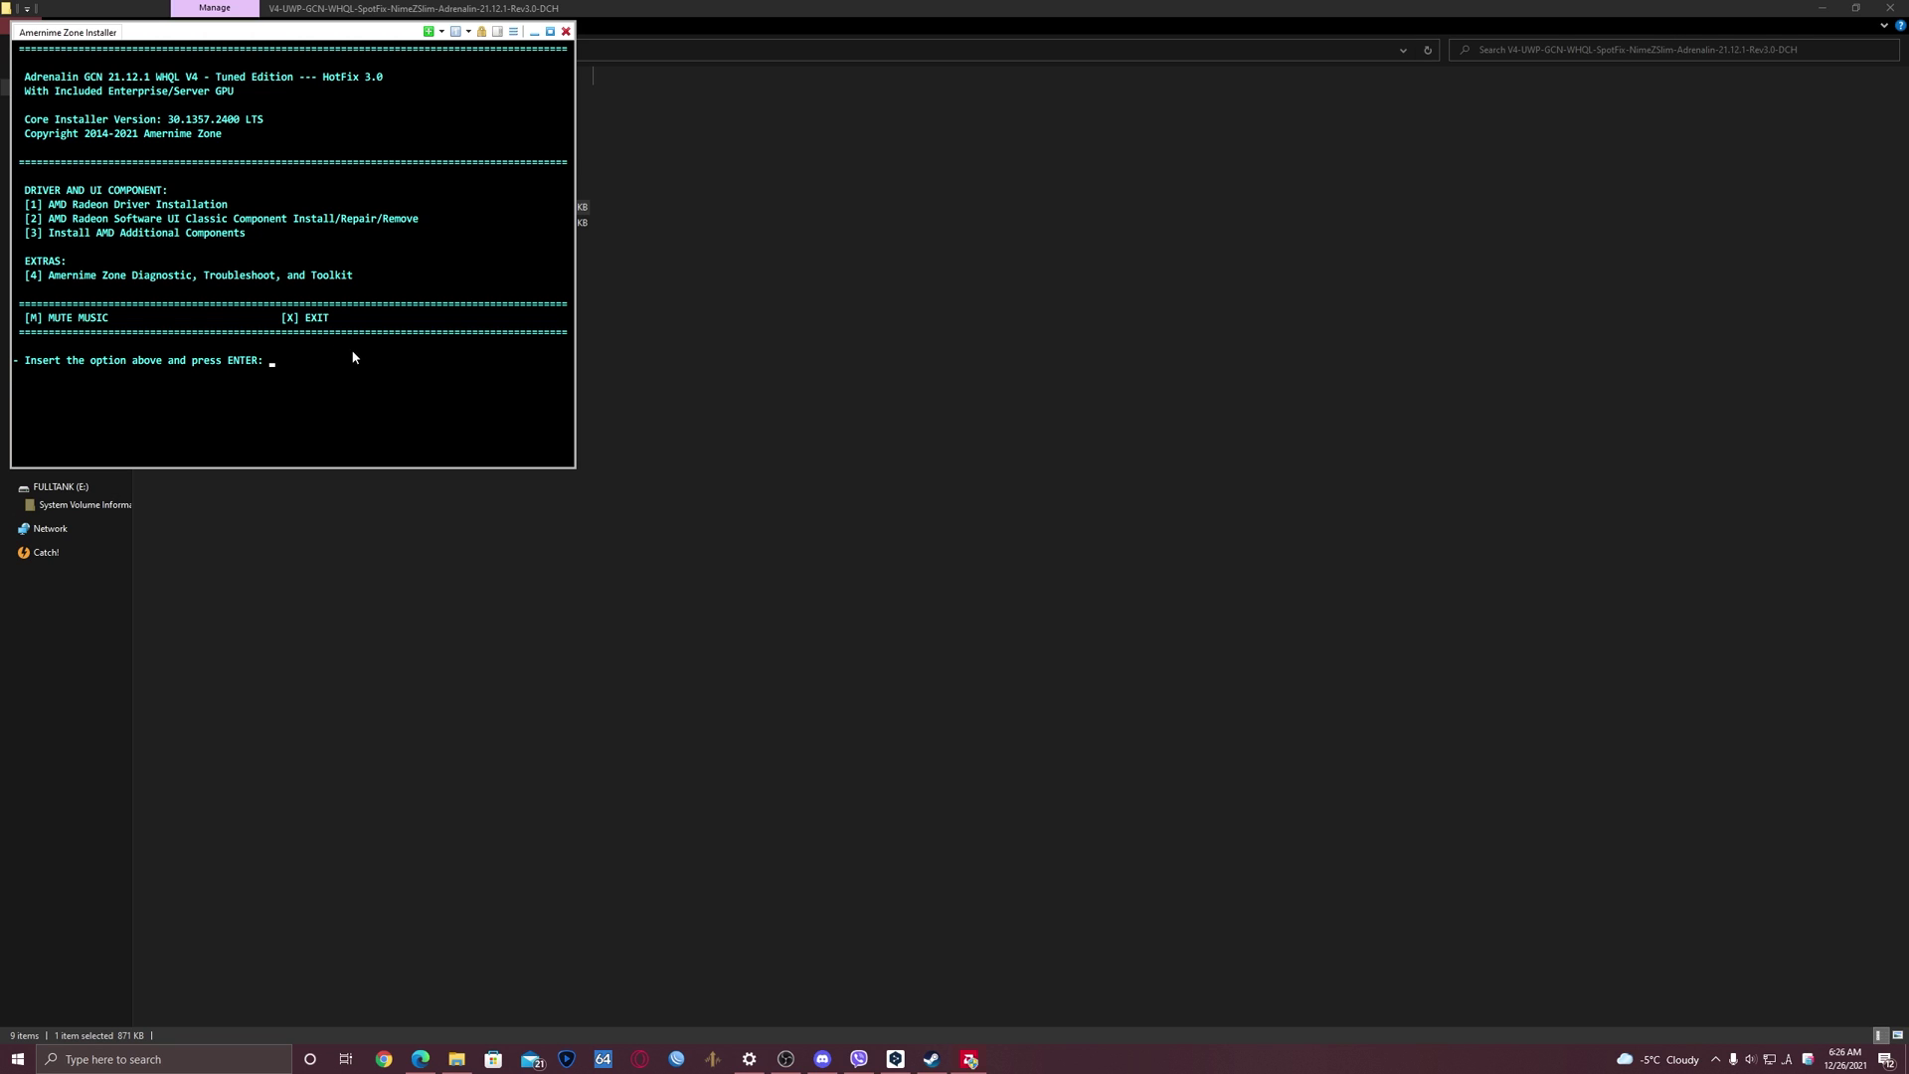
type("1")
key("Return")
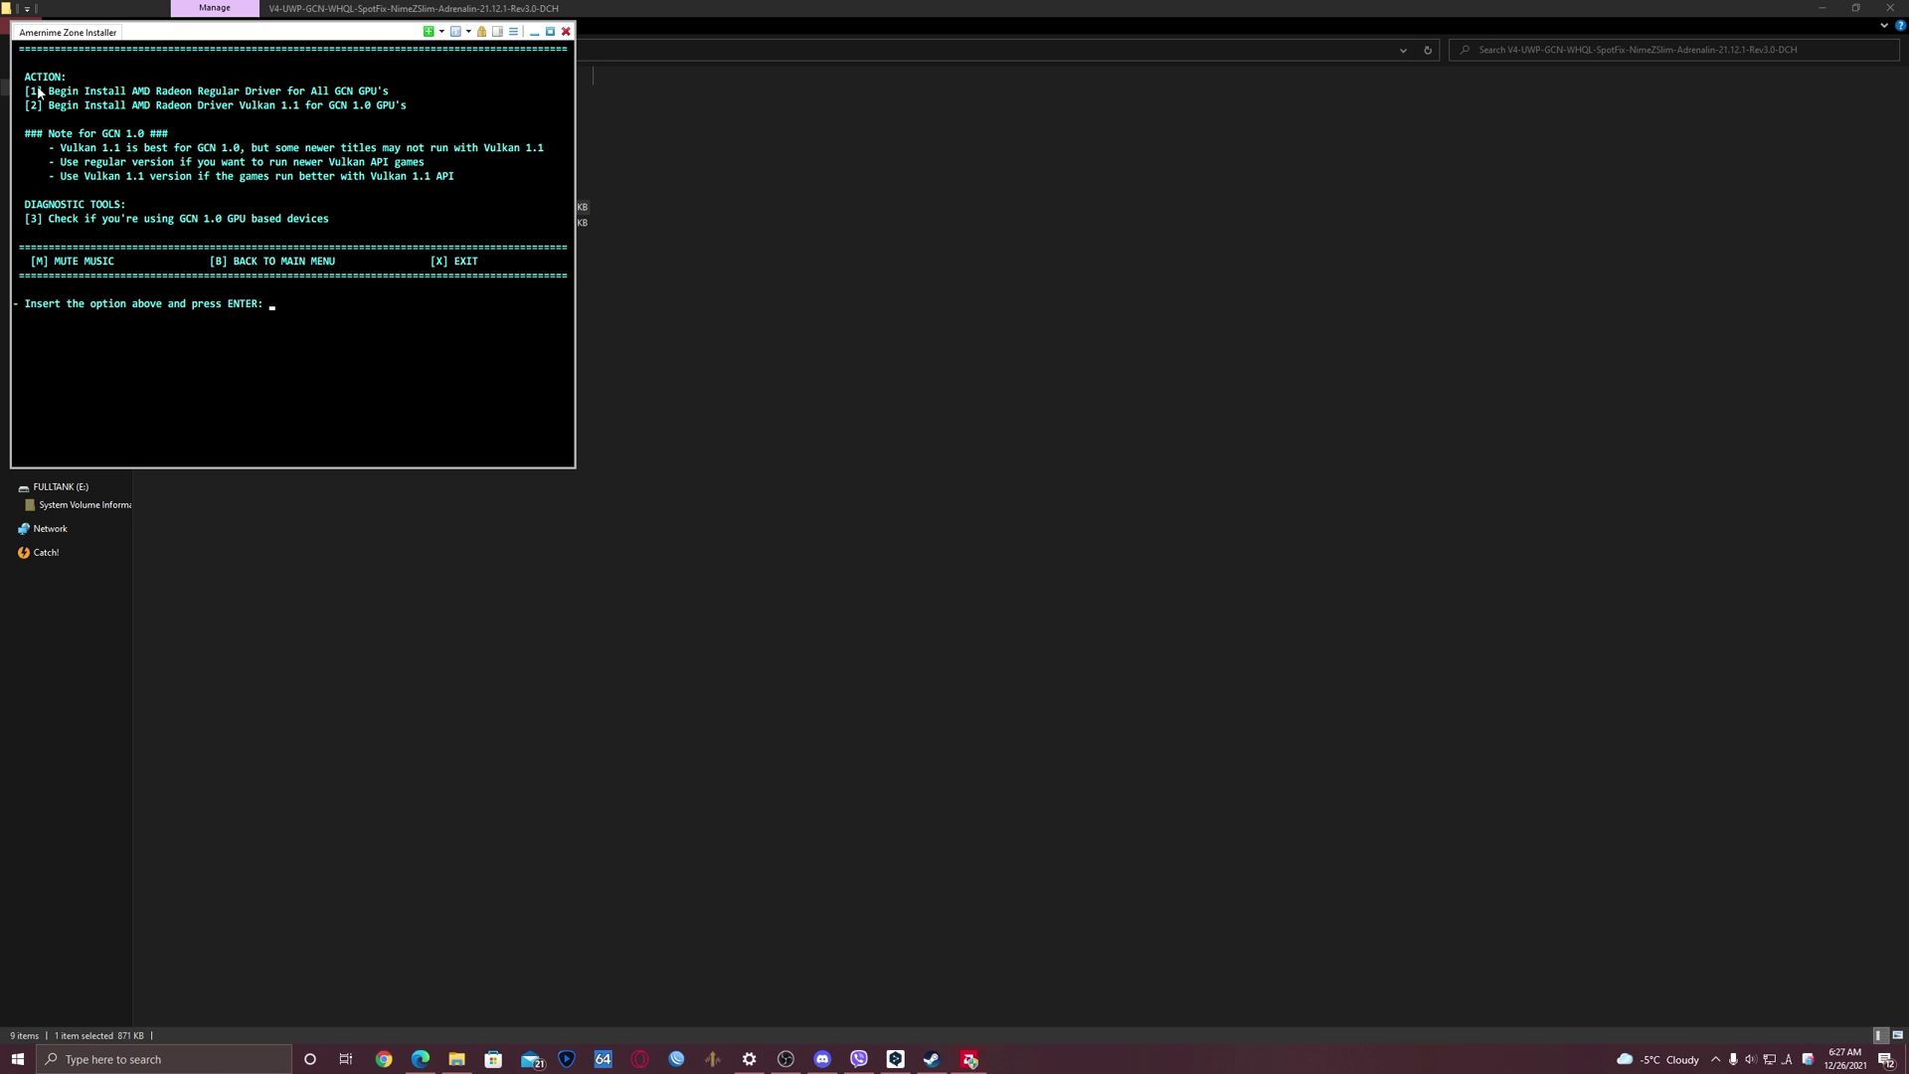
type("1")
key("BackSpace")
Step: Open the GCN 1.0 check page (option 3) in Edge, review the GPU model tables, and return to the installer
type("3")
key("Return")
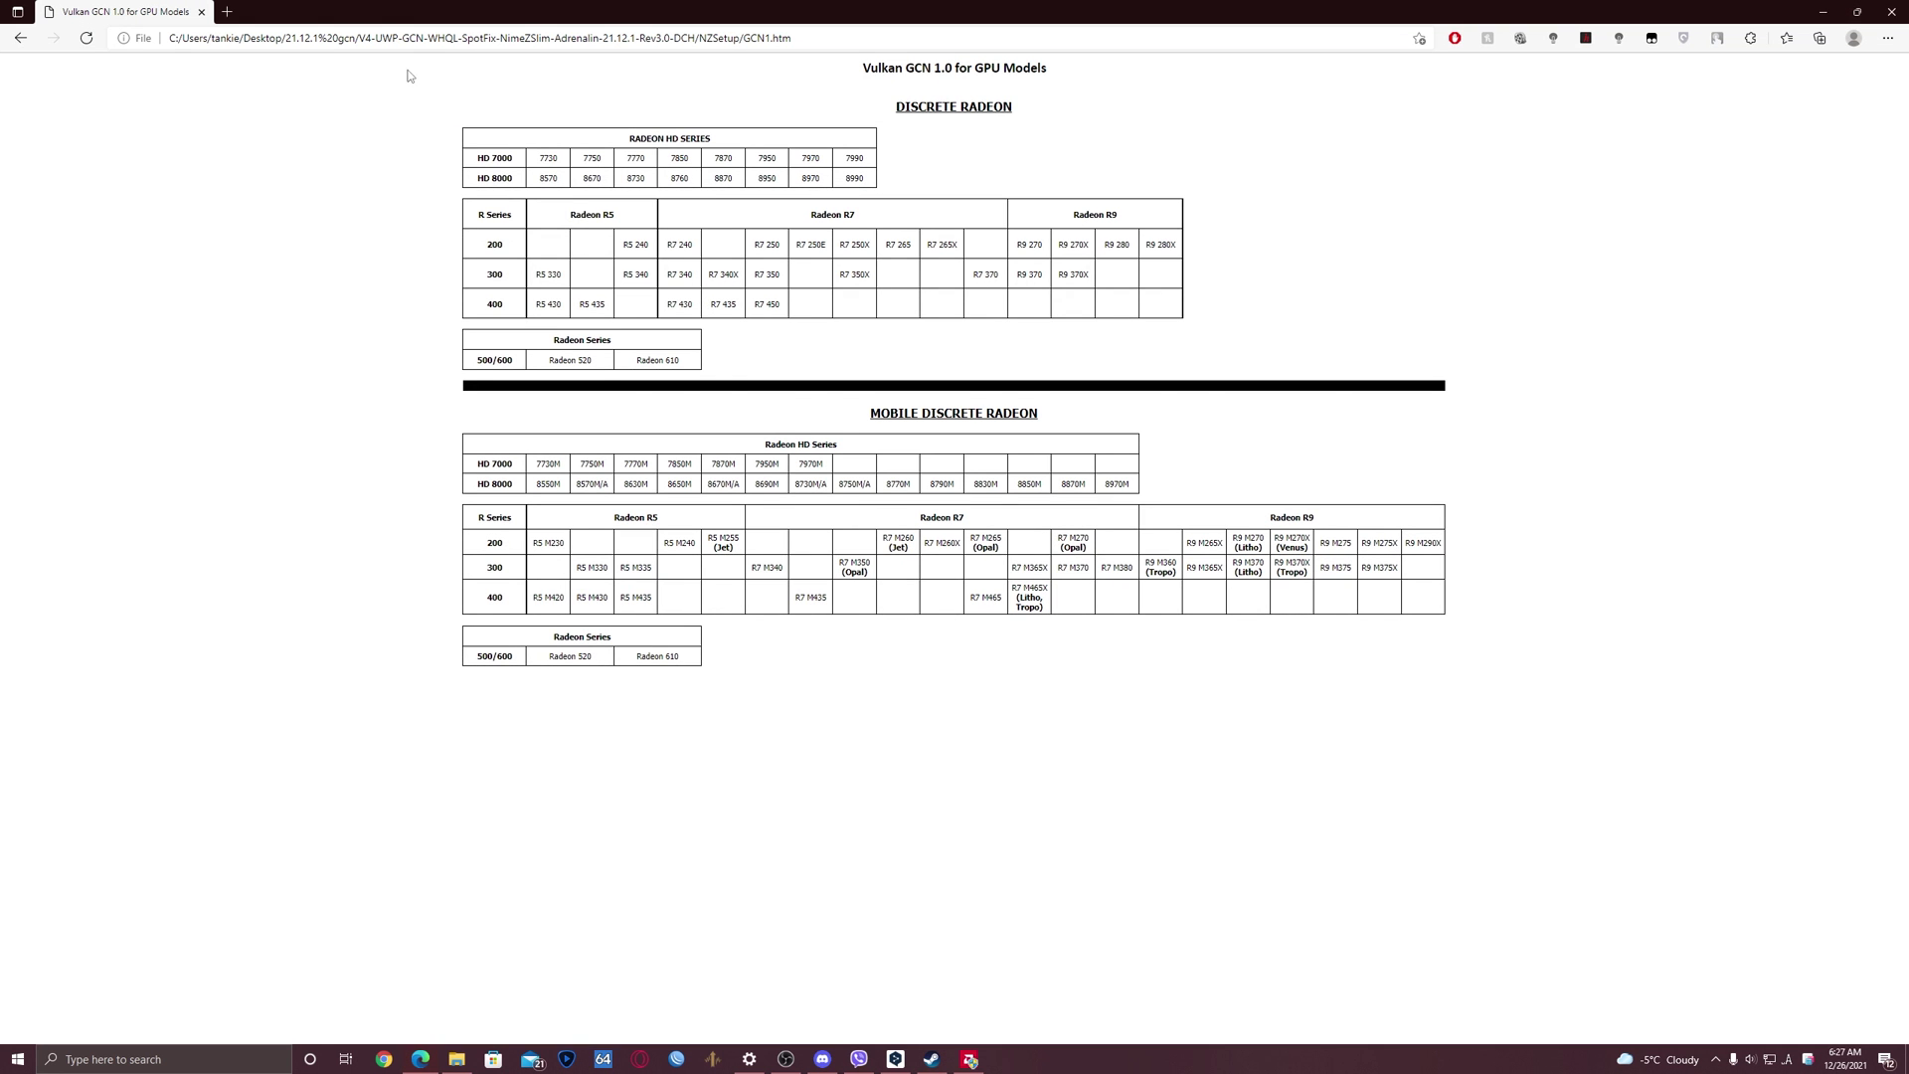
left_click_drag(407, 75, 1452, 711)
left_click(1445, 716)
left_click(970, 1059)
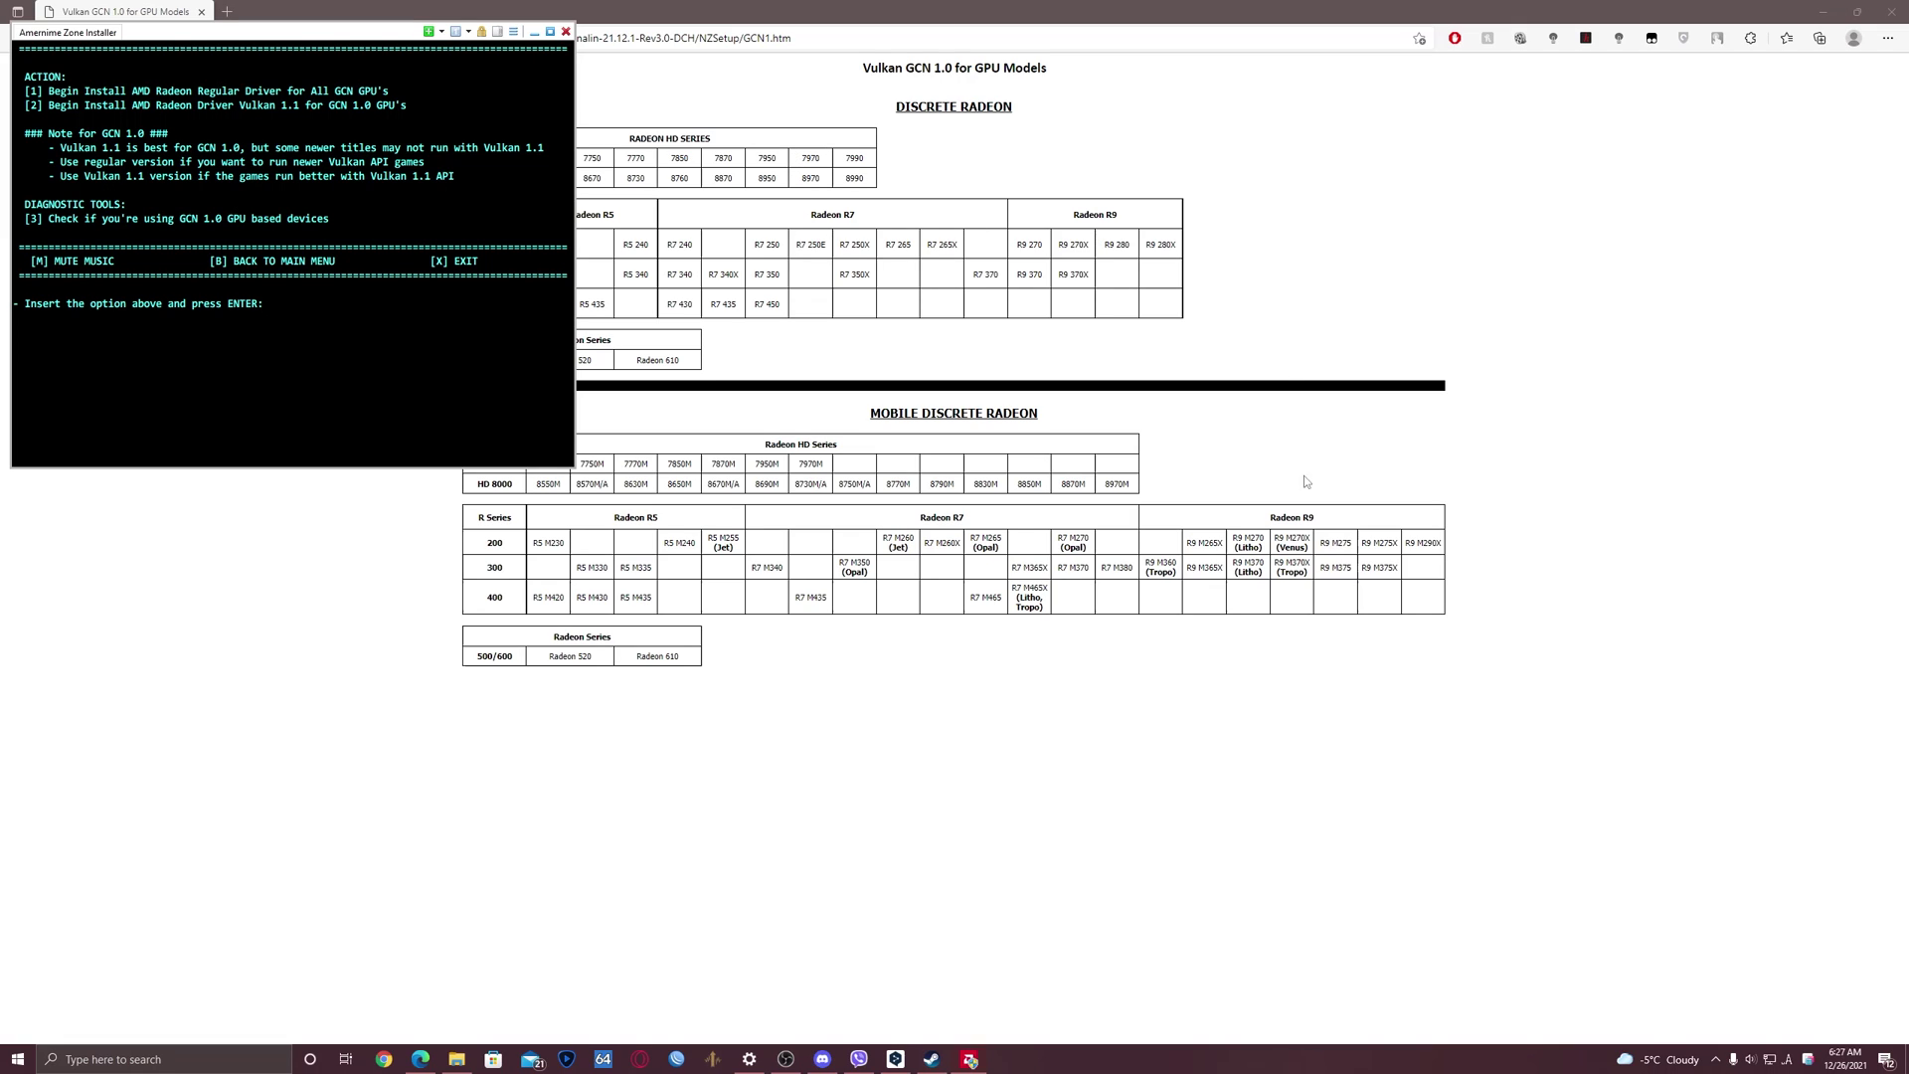
Step: Enter option 1 to begin the regular driver install for all GCN GPUs
type("1")
type("2")
mouse_move(288, 31)
left_mouse_down()
mouse_move(295, 758)
mouse_move(315, 106)
mouse_move(290, 20)
mouse_move(263, 34)
left_mouse_up()
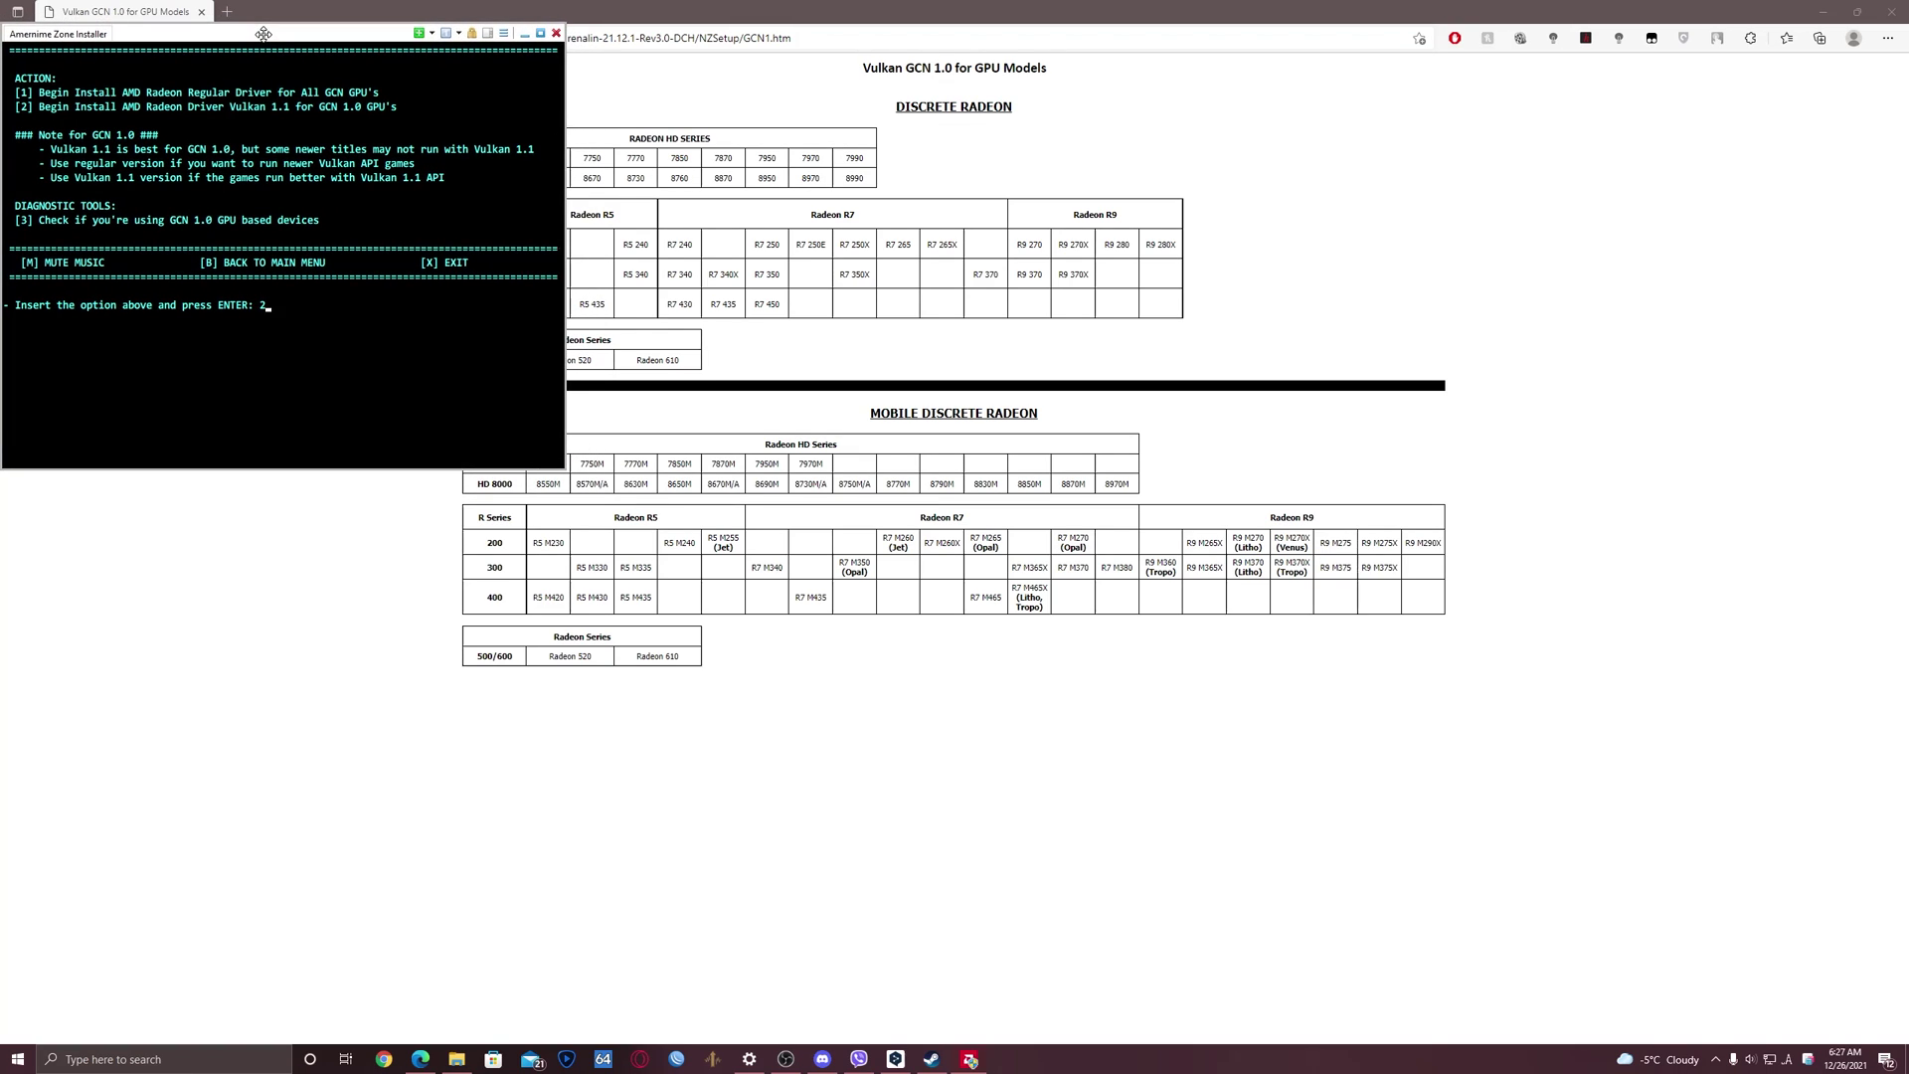
key("BackSpace")
type("1")
key("Return")
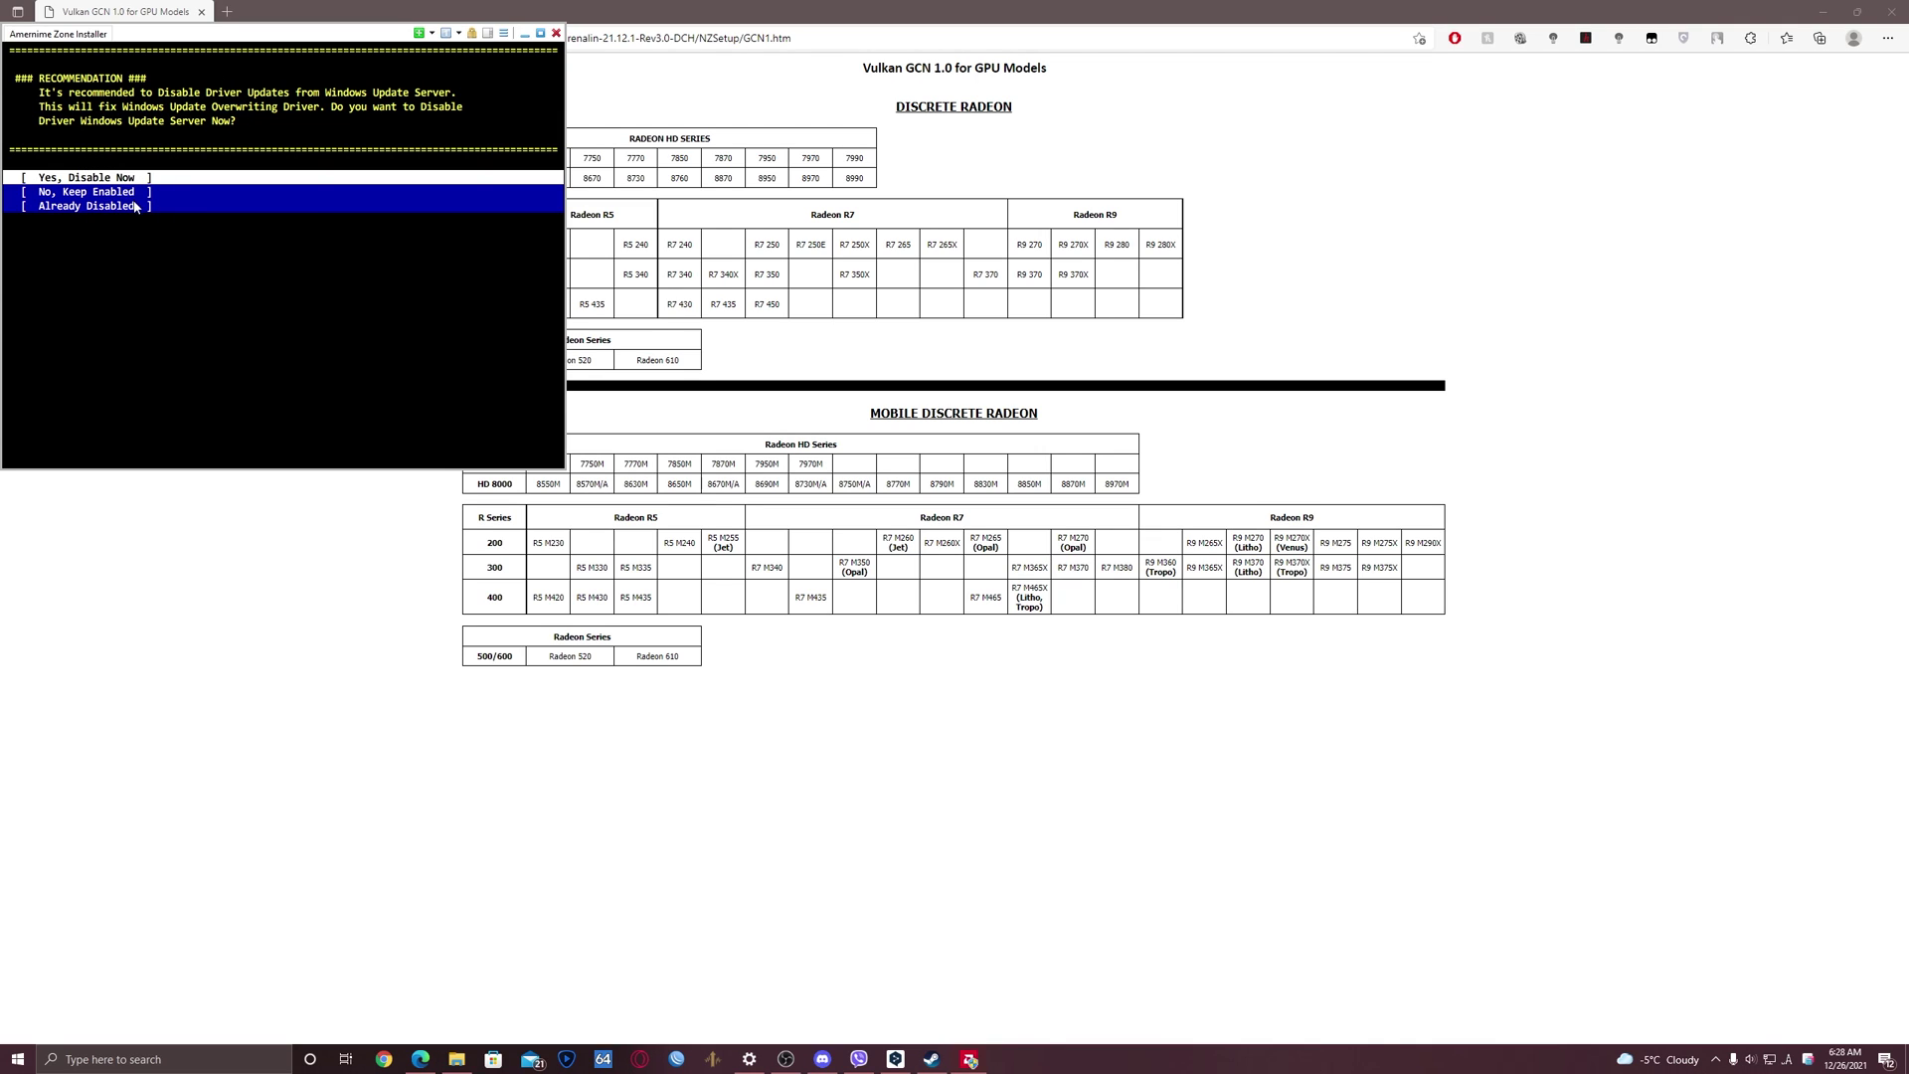
Step: Confirm 'Yes, Disable Now' to turn off Windows Update driver updates
key("Return")
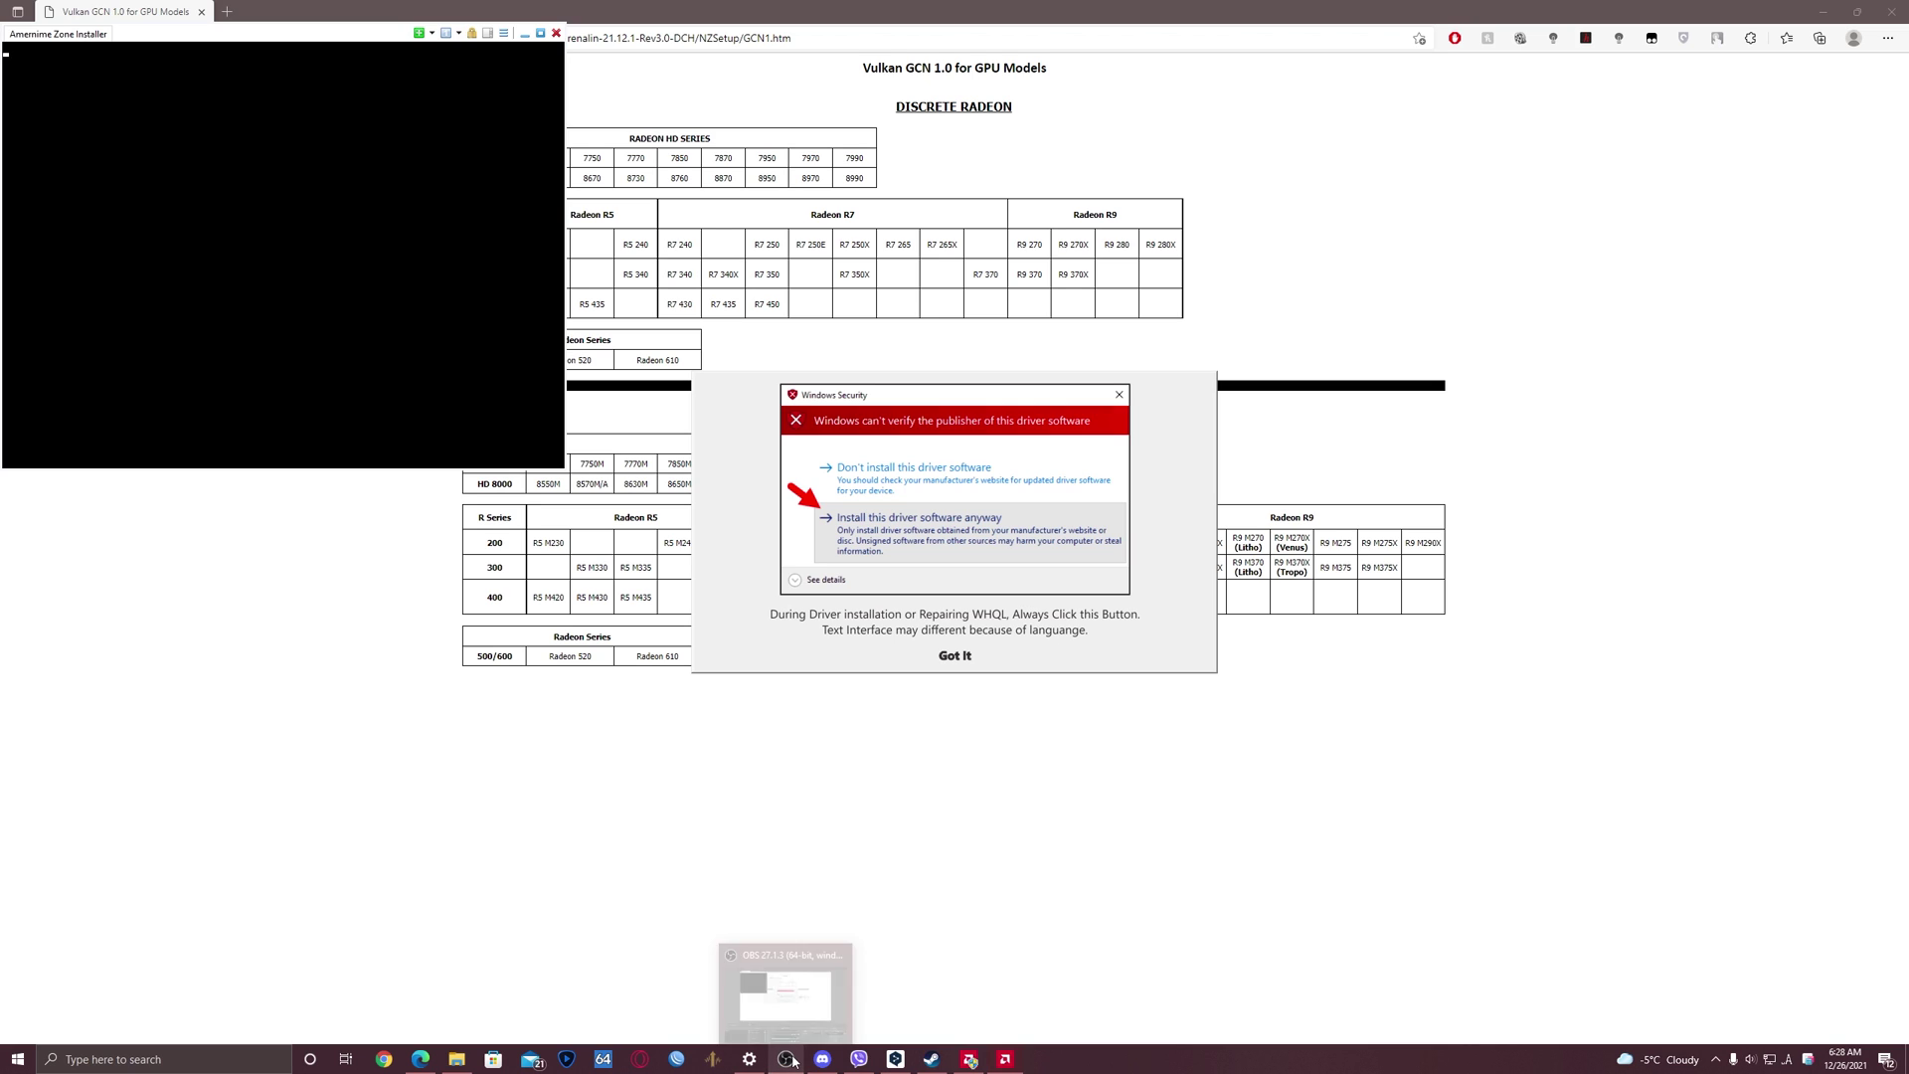
Step: Let the installer add the driver package, then bring the screen recorder window forward
mouse_move(781, 1061)
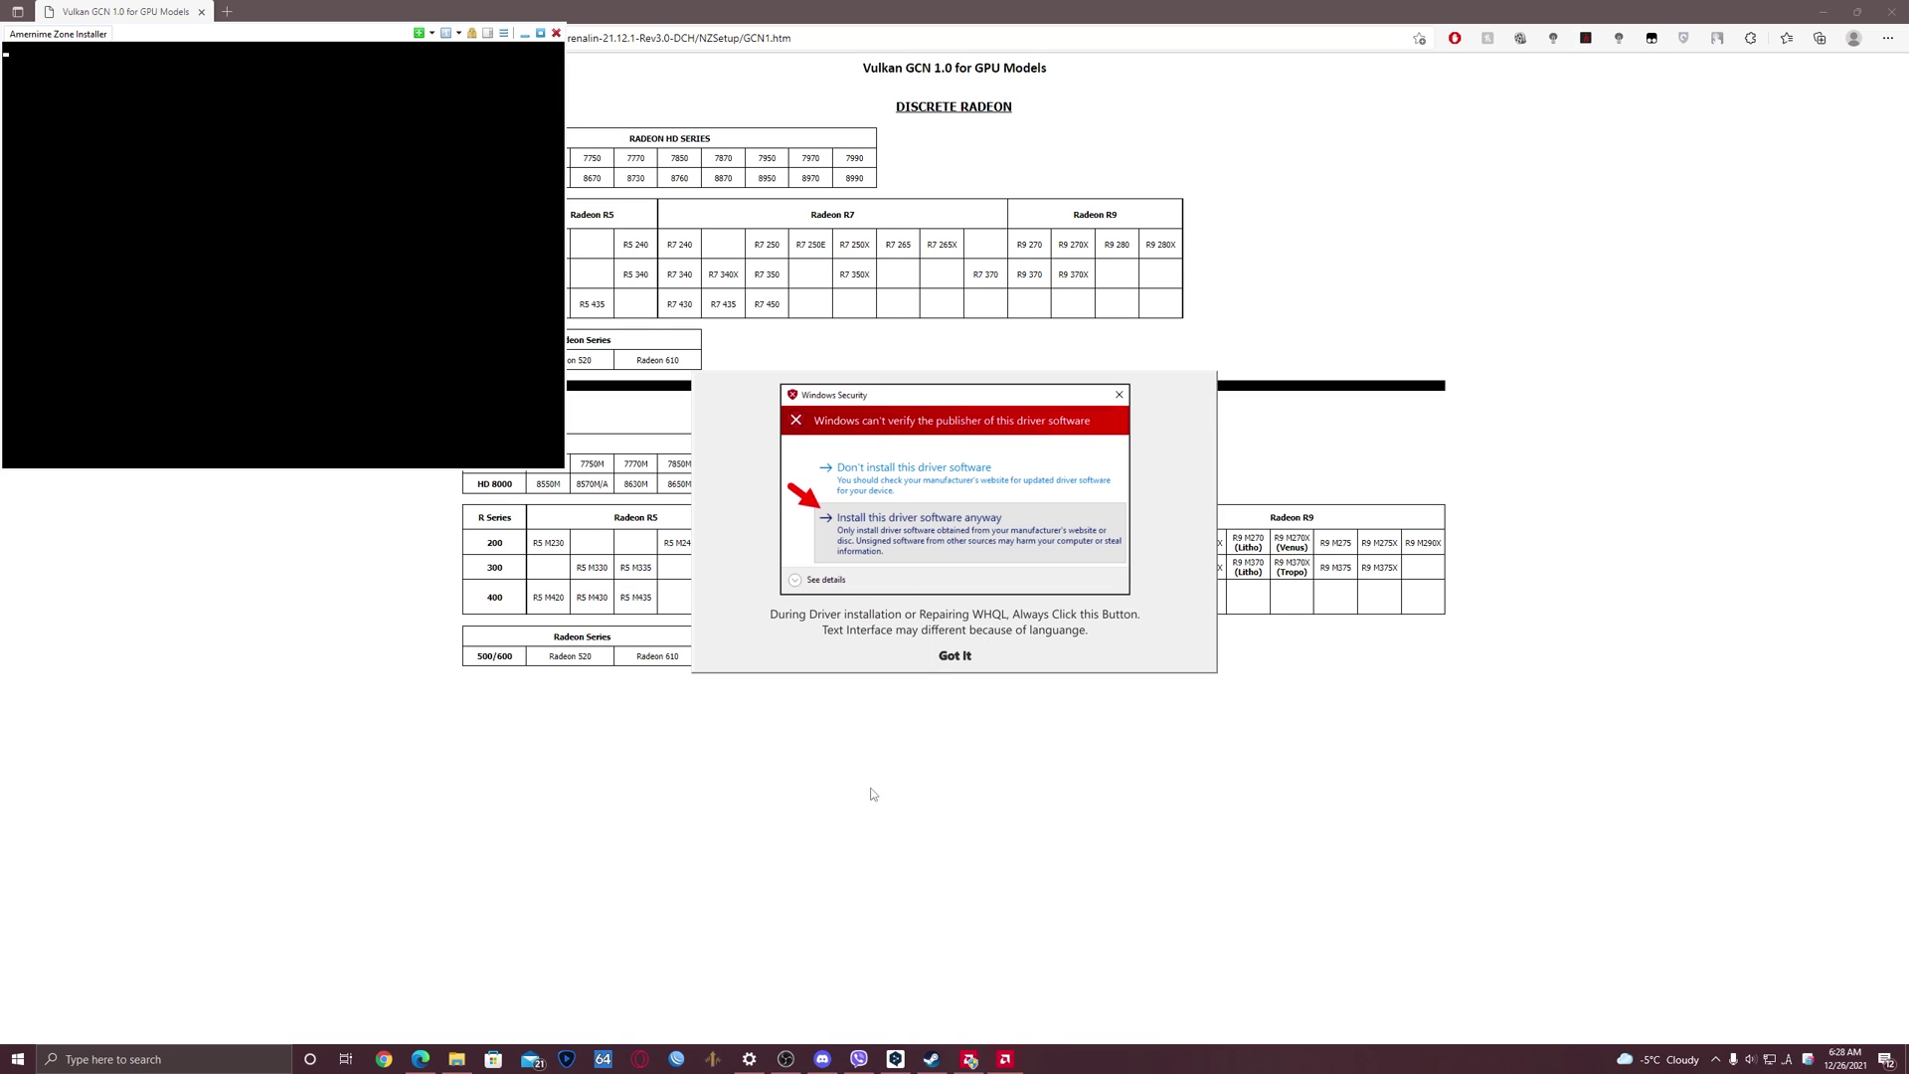
left_click(784, 1060)
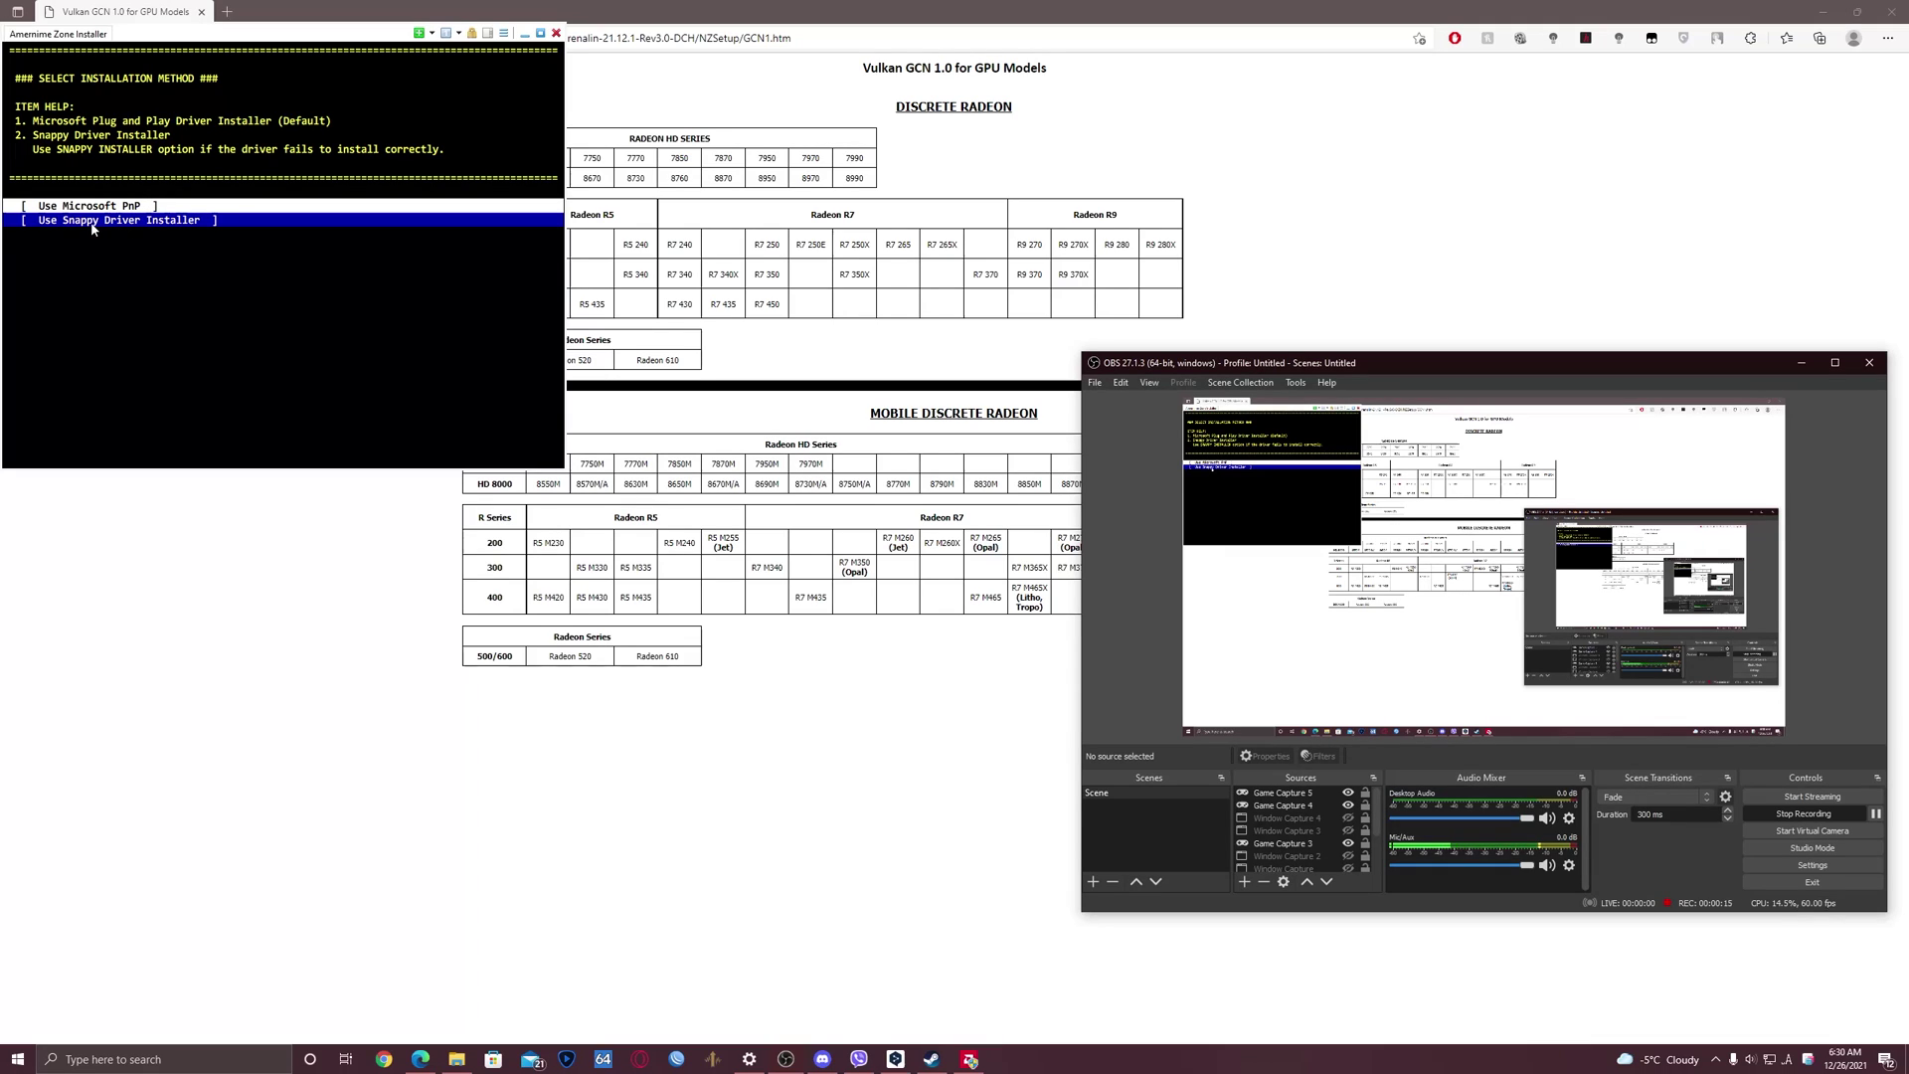
Step: Toggle the installation method choice between Microsoft PnP and Snappy Driver Installer
left_click(178, 262)
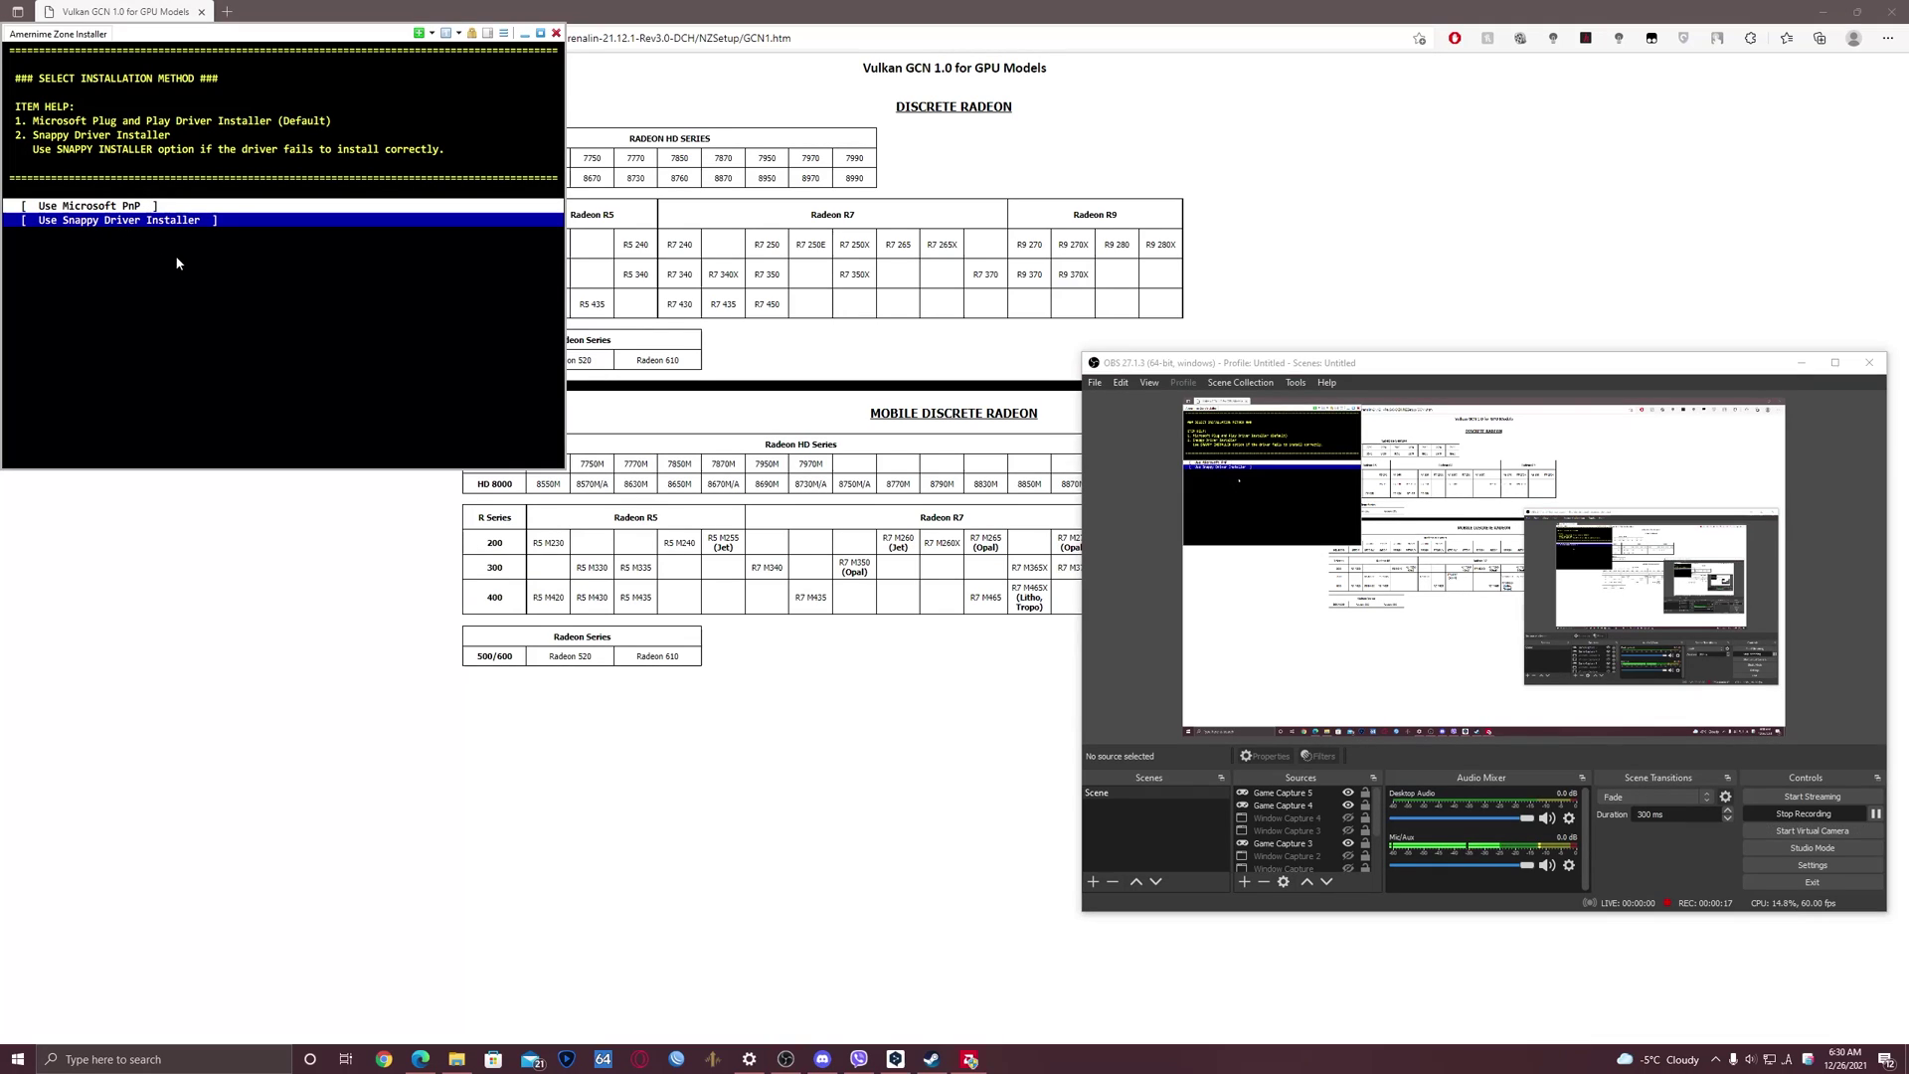
key("Up")
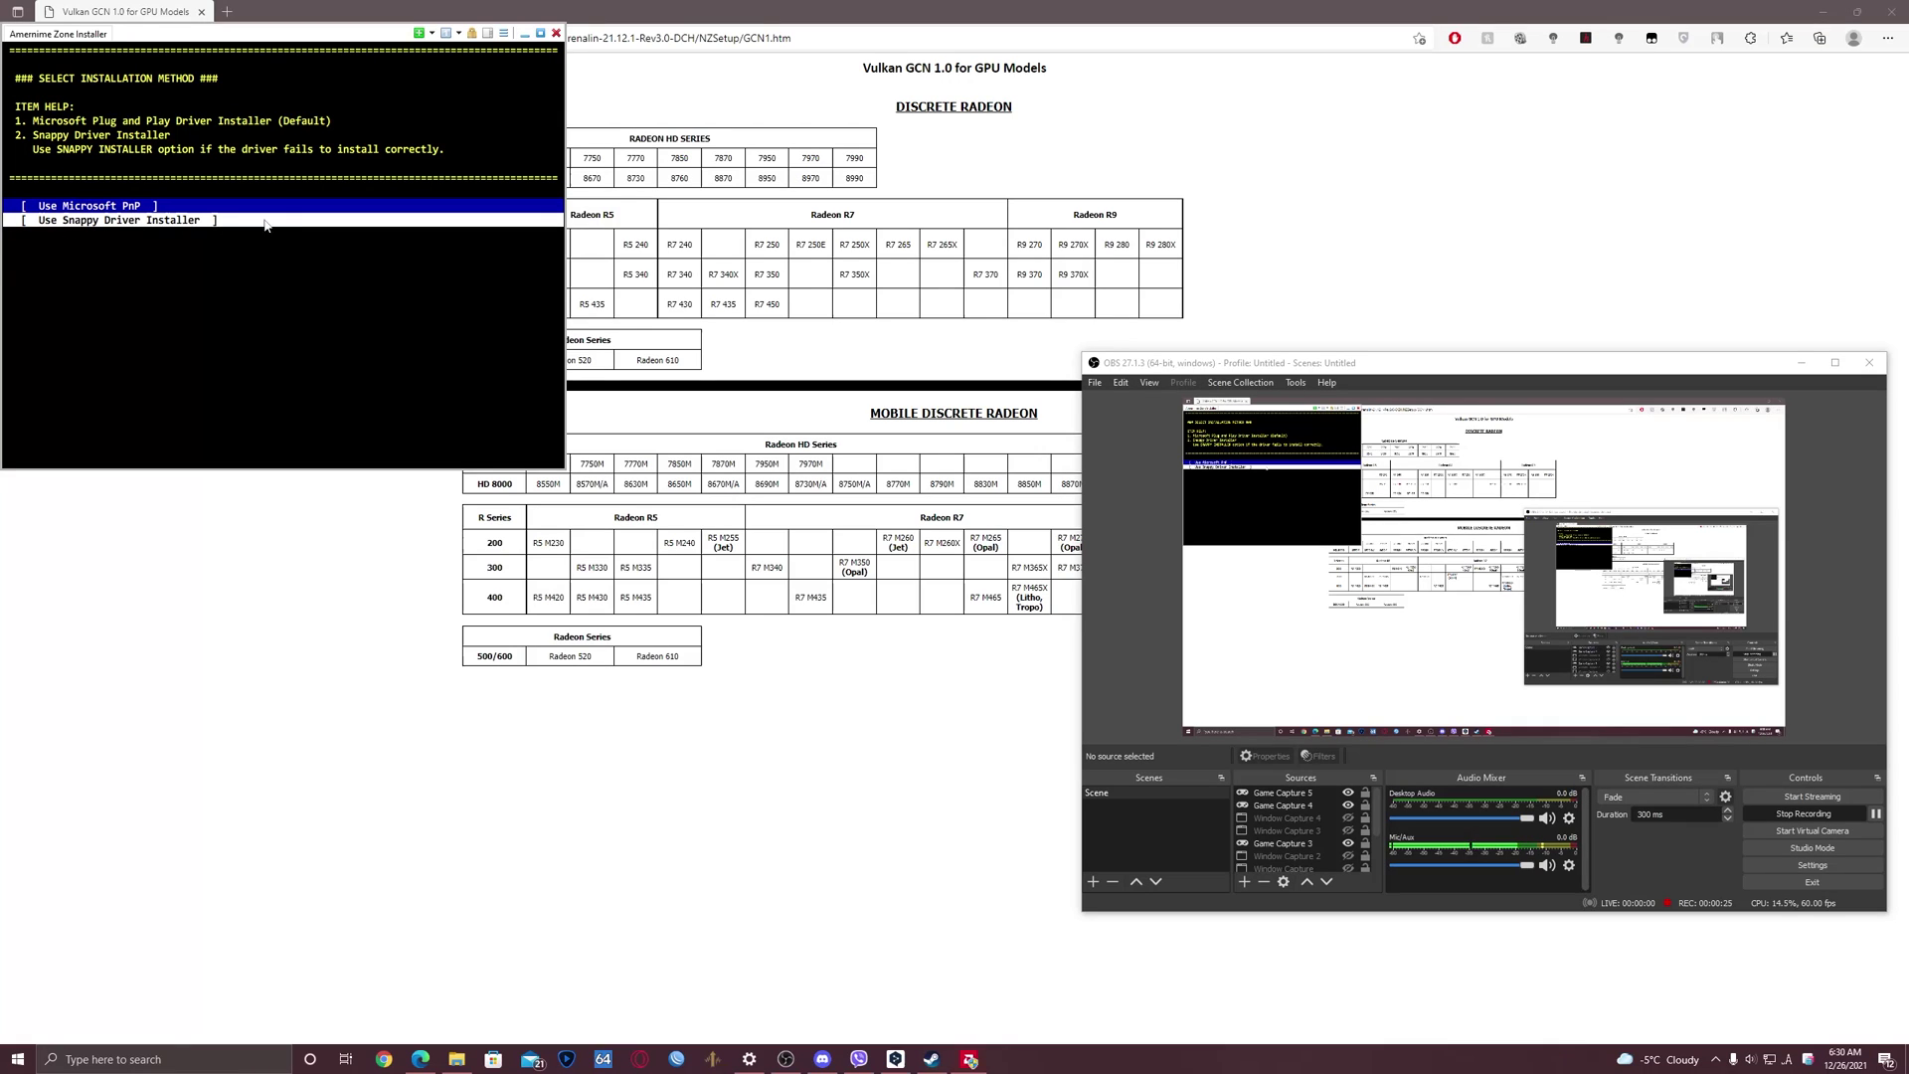
left_click(220, 221)
left_click(18, 206)
Step: Confirm Snappy Driver Installer and tick the AMD Radeon R9 390X Series driver for installation
double_click(160, 221)
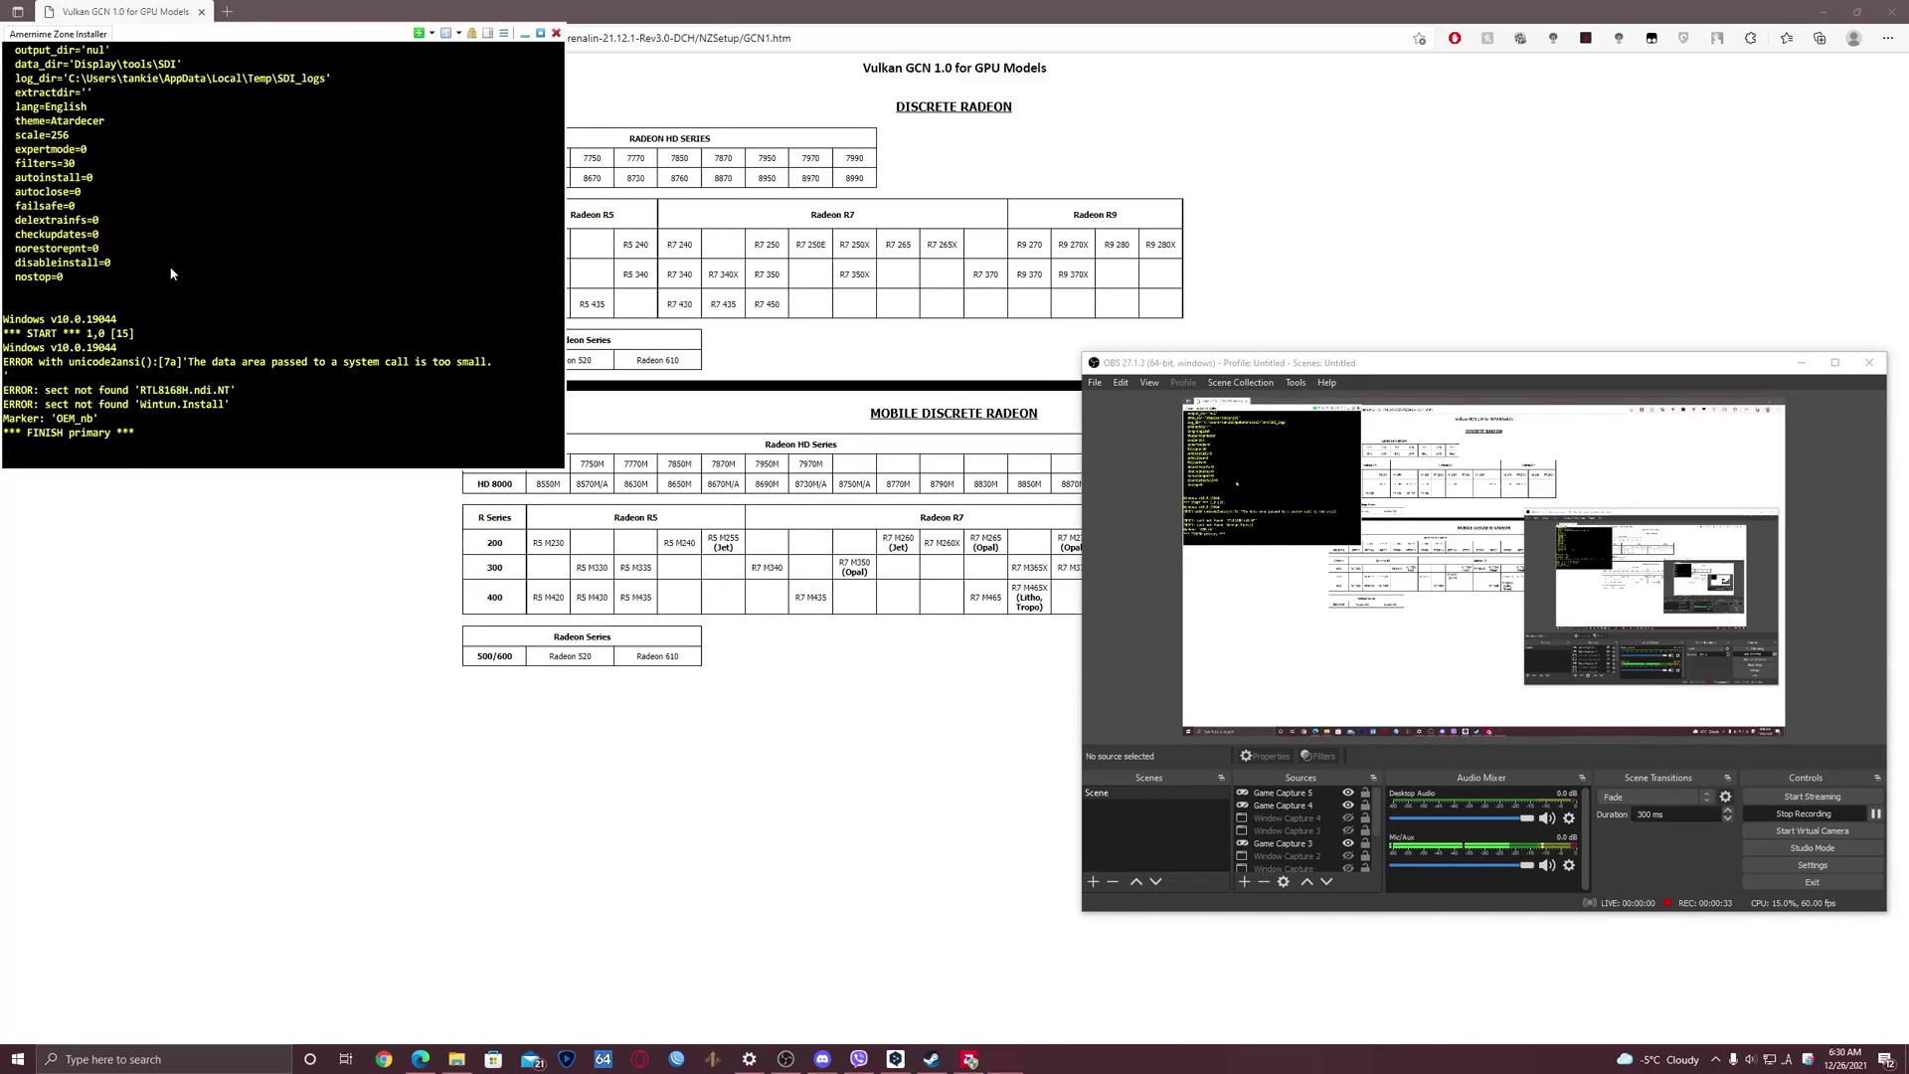
left_click_drag(899, 294, 630, 356)
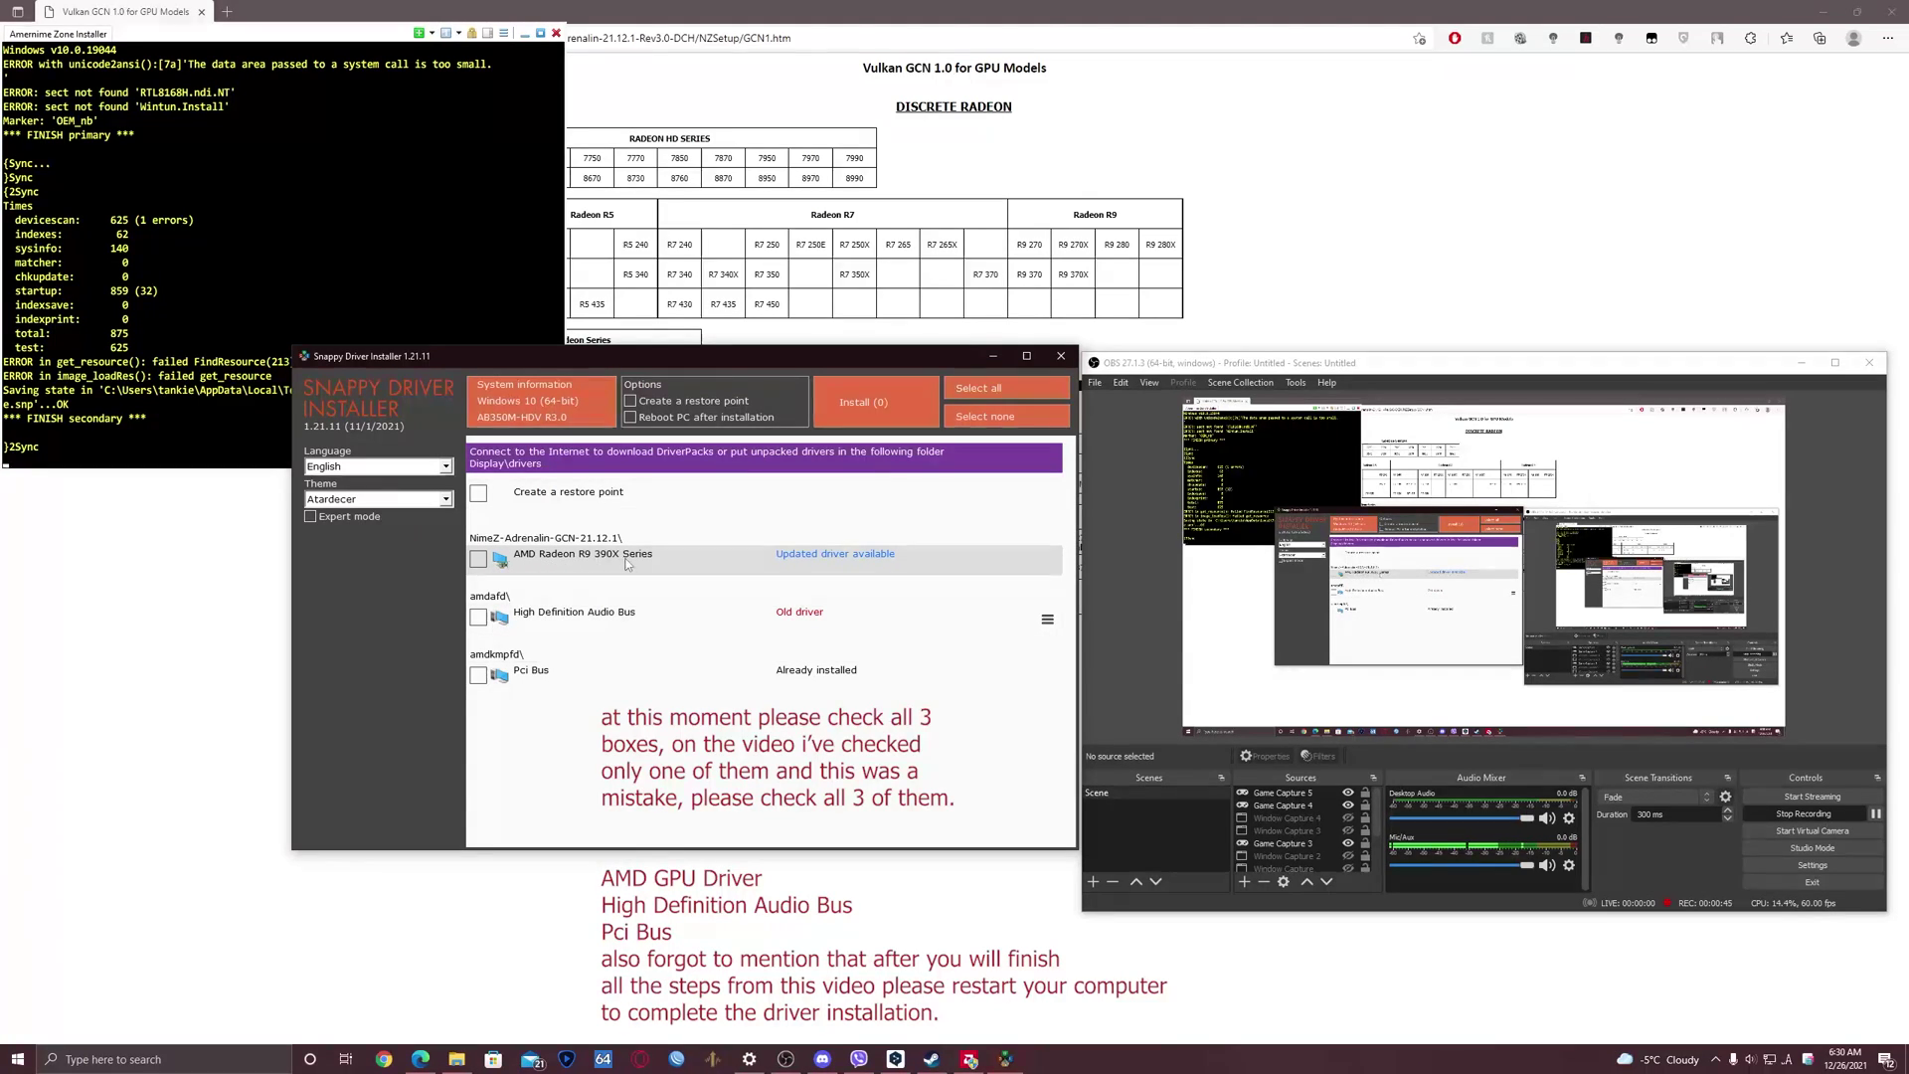
left_click(478, 560)
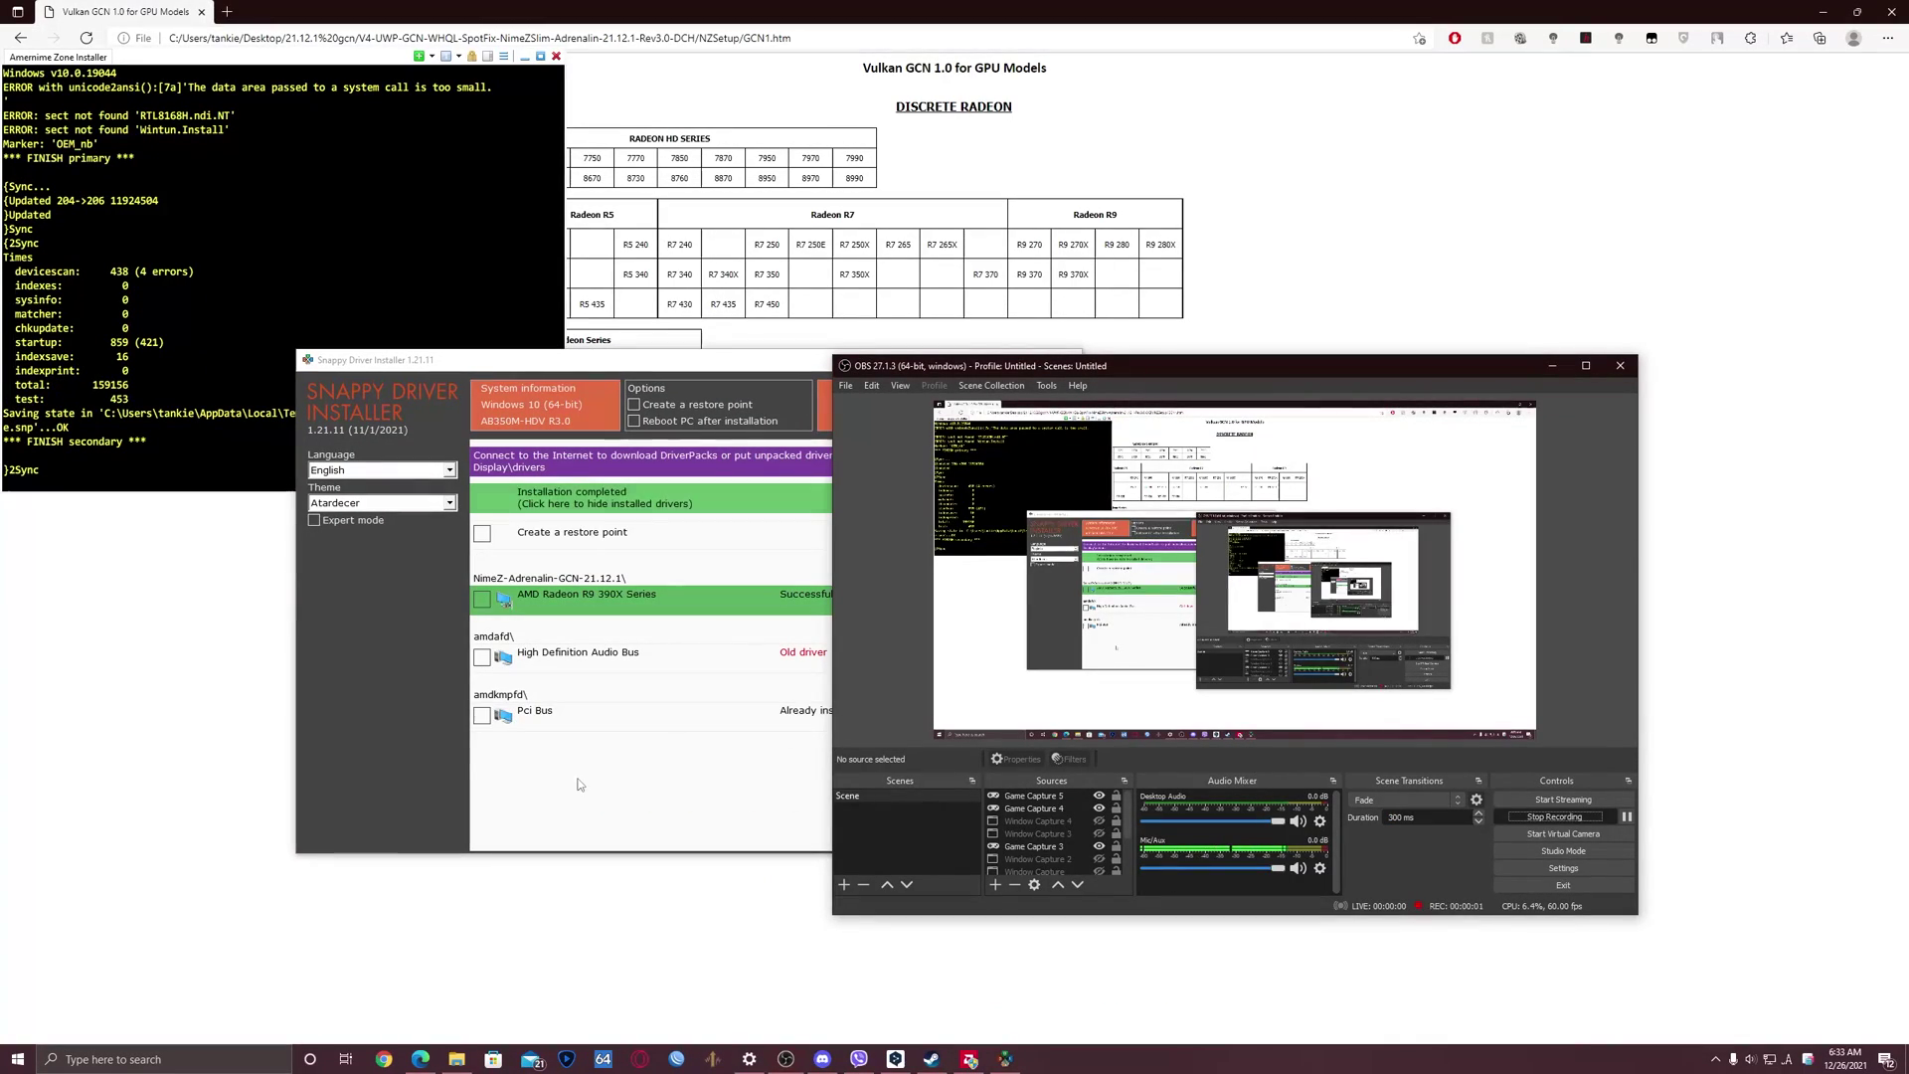
Step: Close the finished Snappy Driver Installer window so the remaining driver packages install
left_click(580, 784)
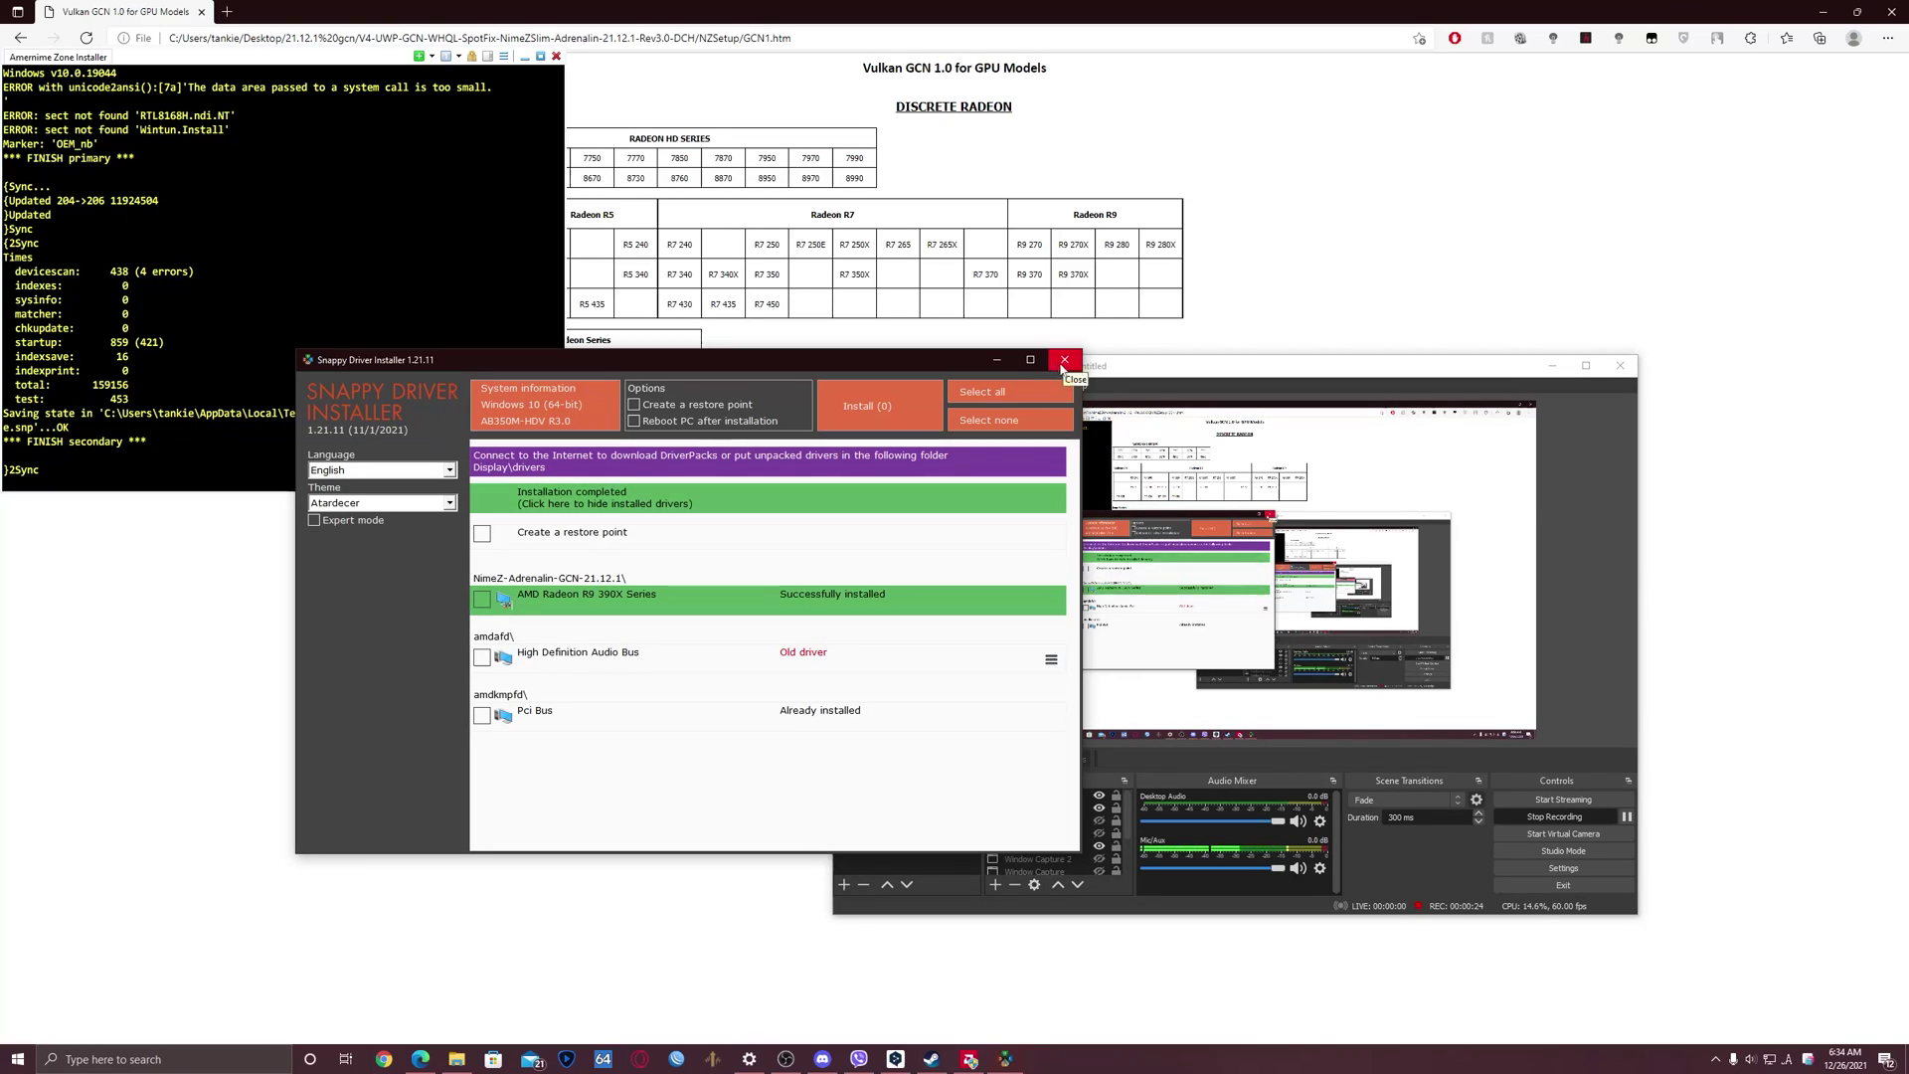
left_click(1066, 362)
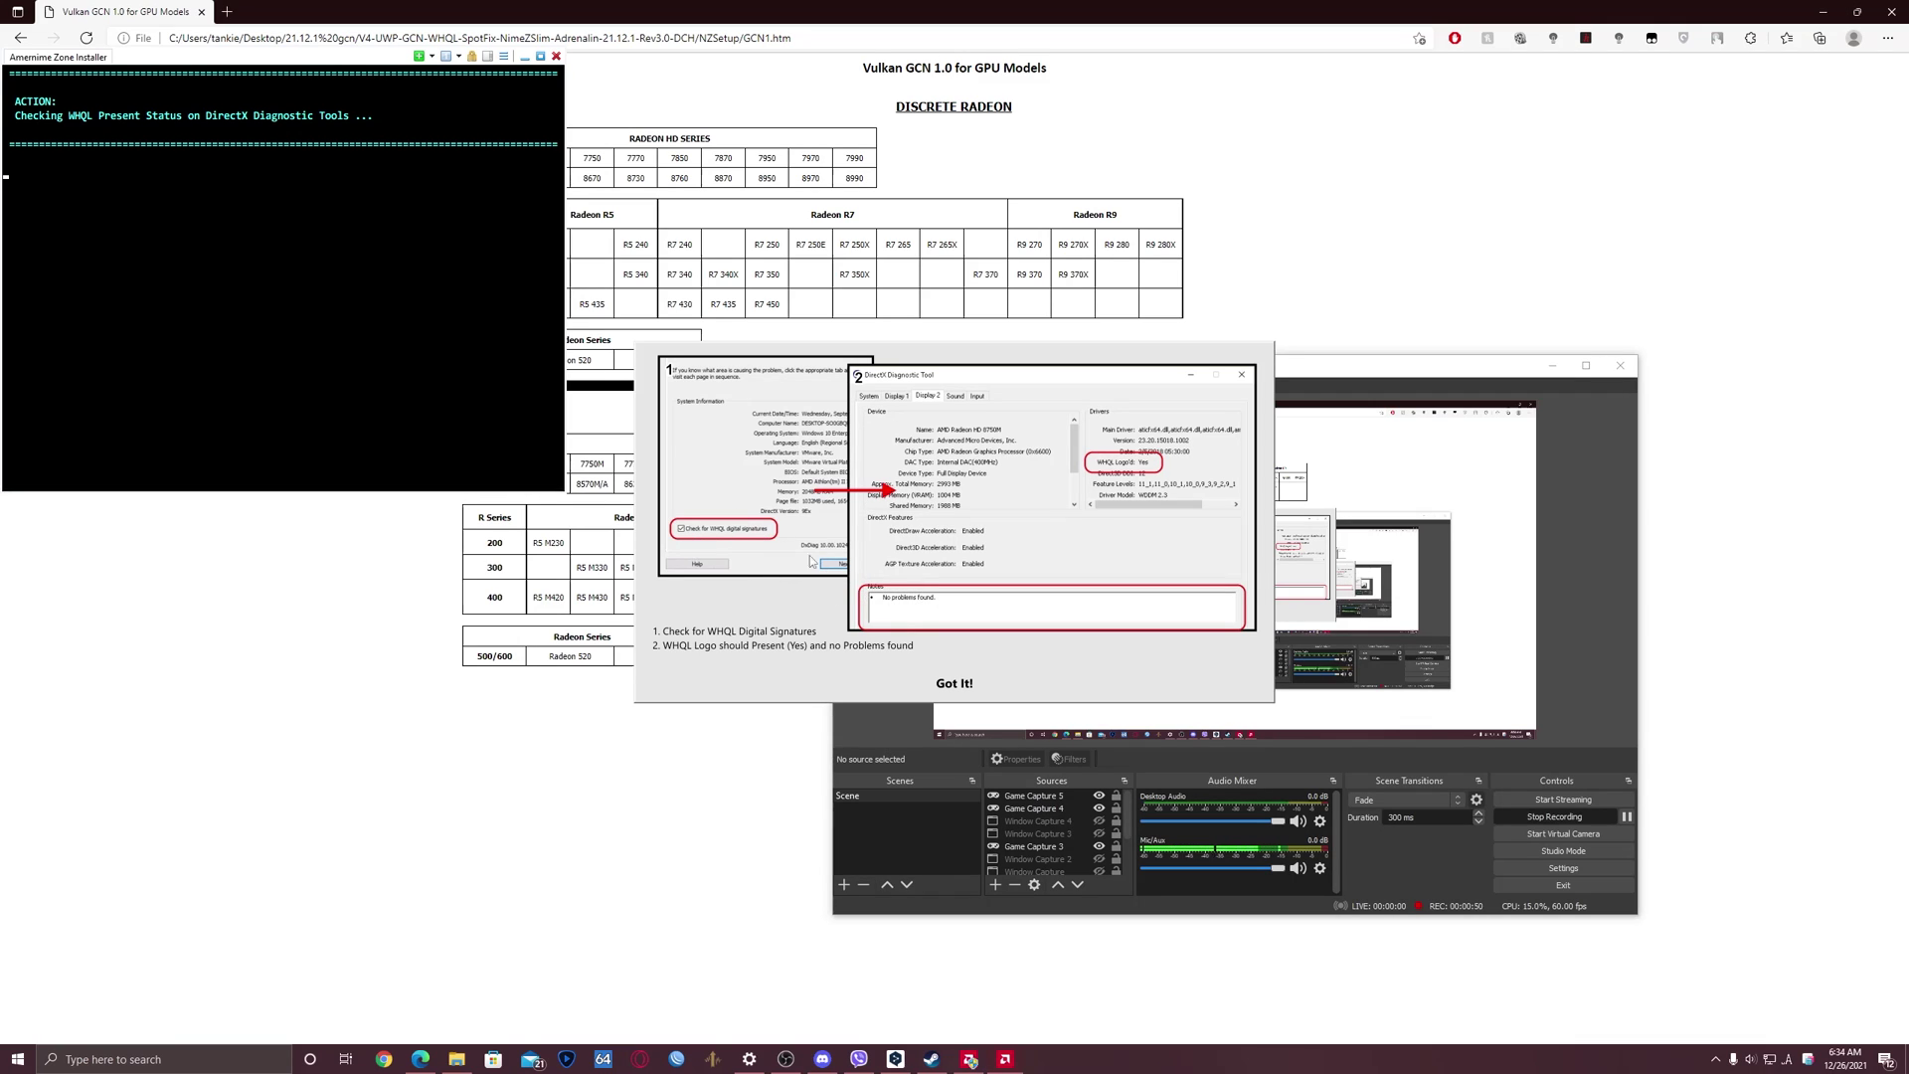
Step: Confirm in DxDiag that the R9 390X driver is WHQL Logo'd Yes with no problems, then exit
left_click(956, 688)
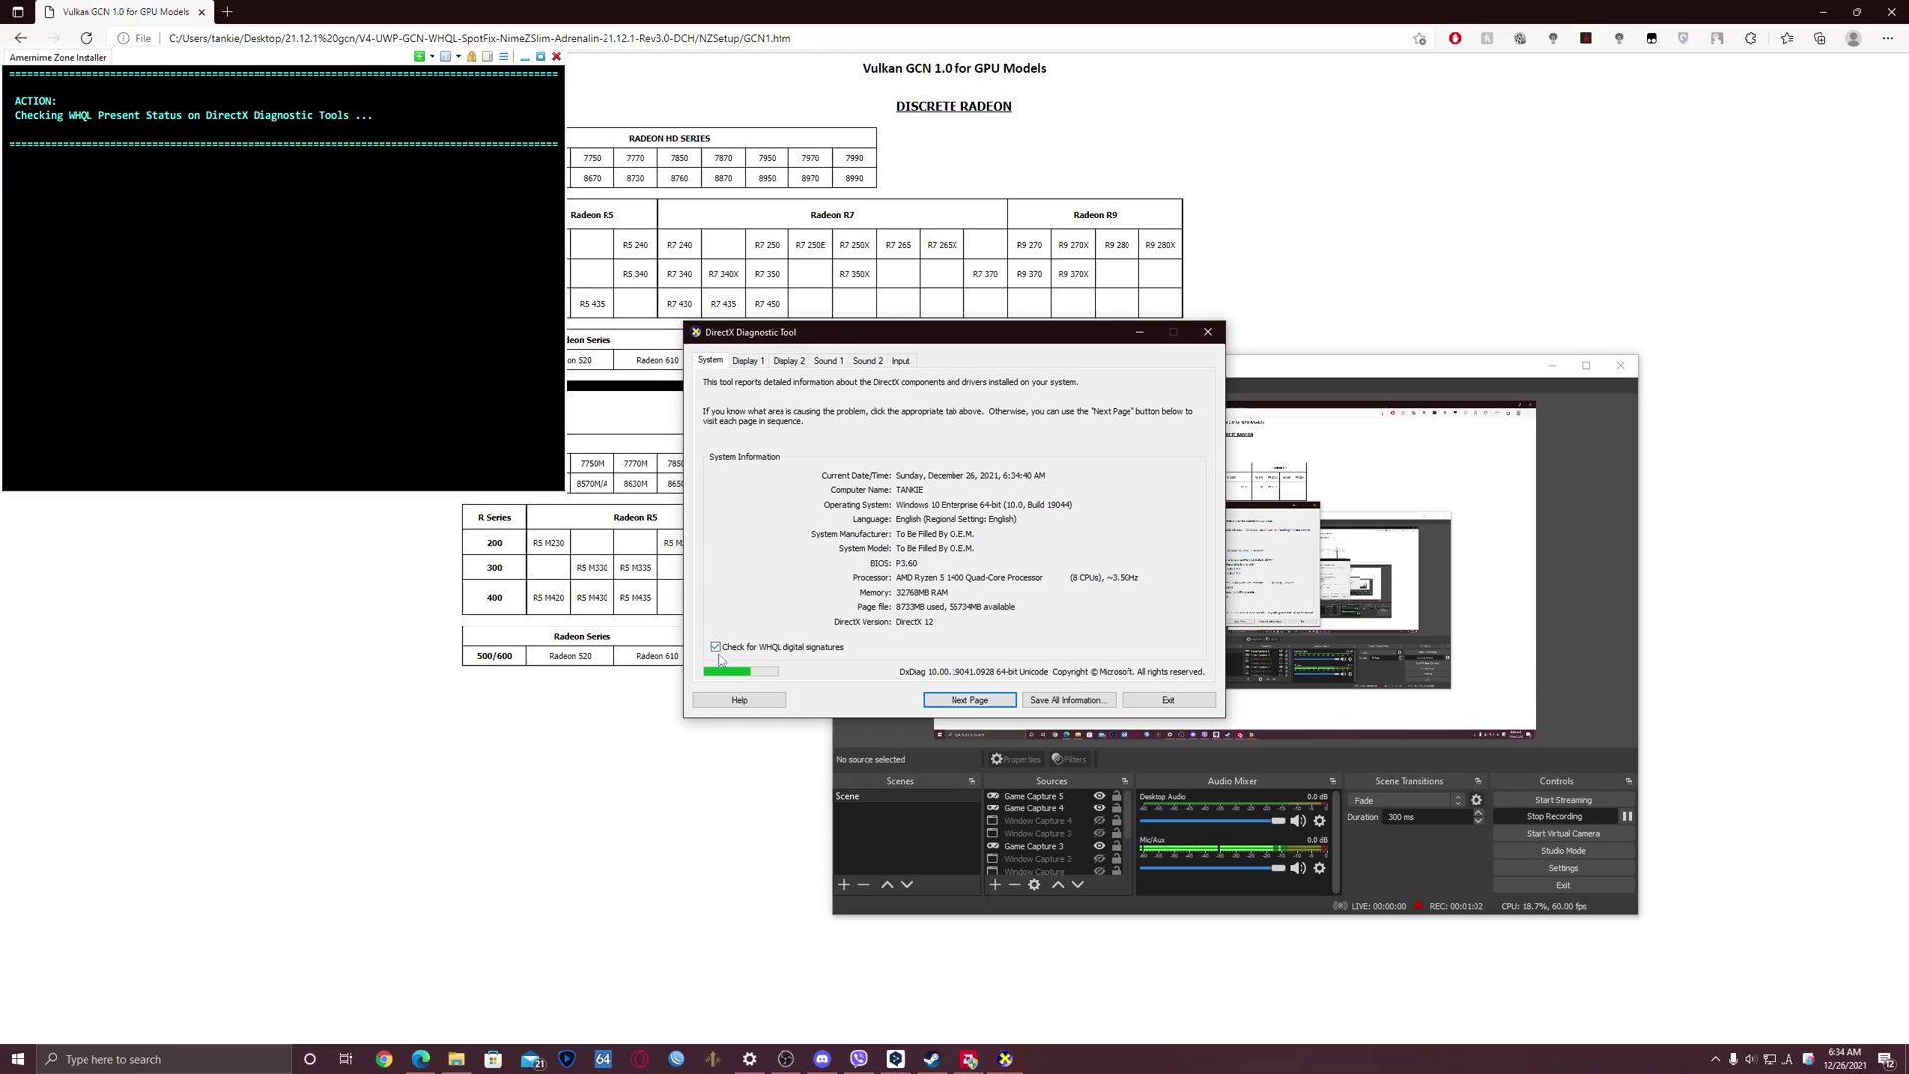
left_click(749, 360)
left_click_drag(833, 633, 705, 628)
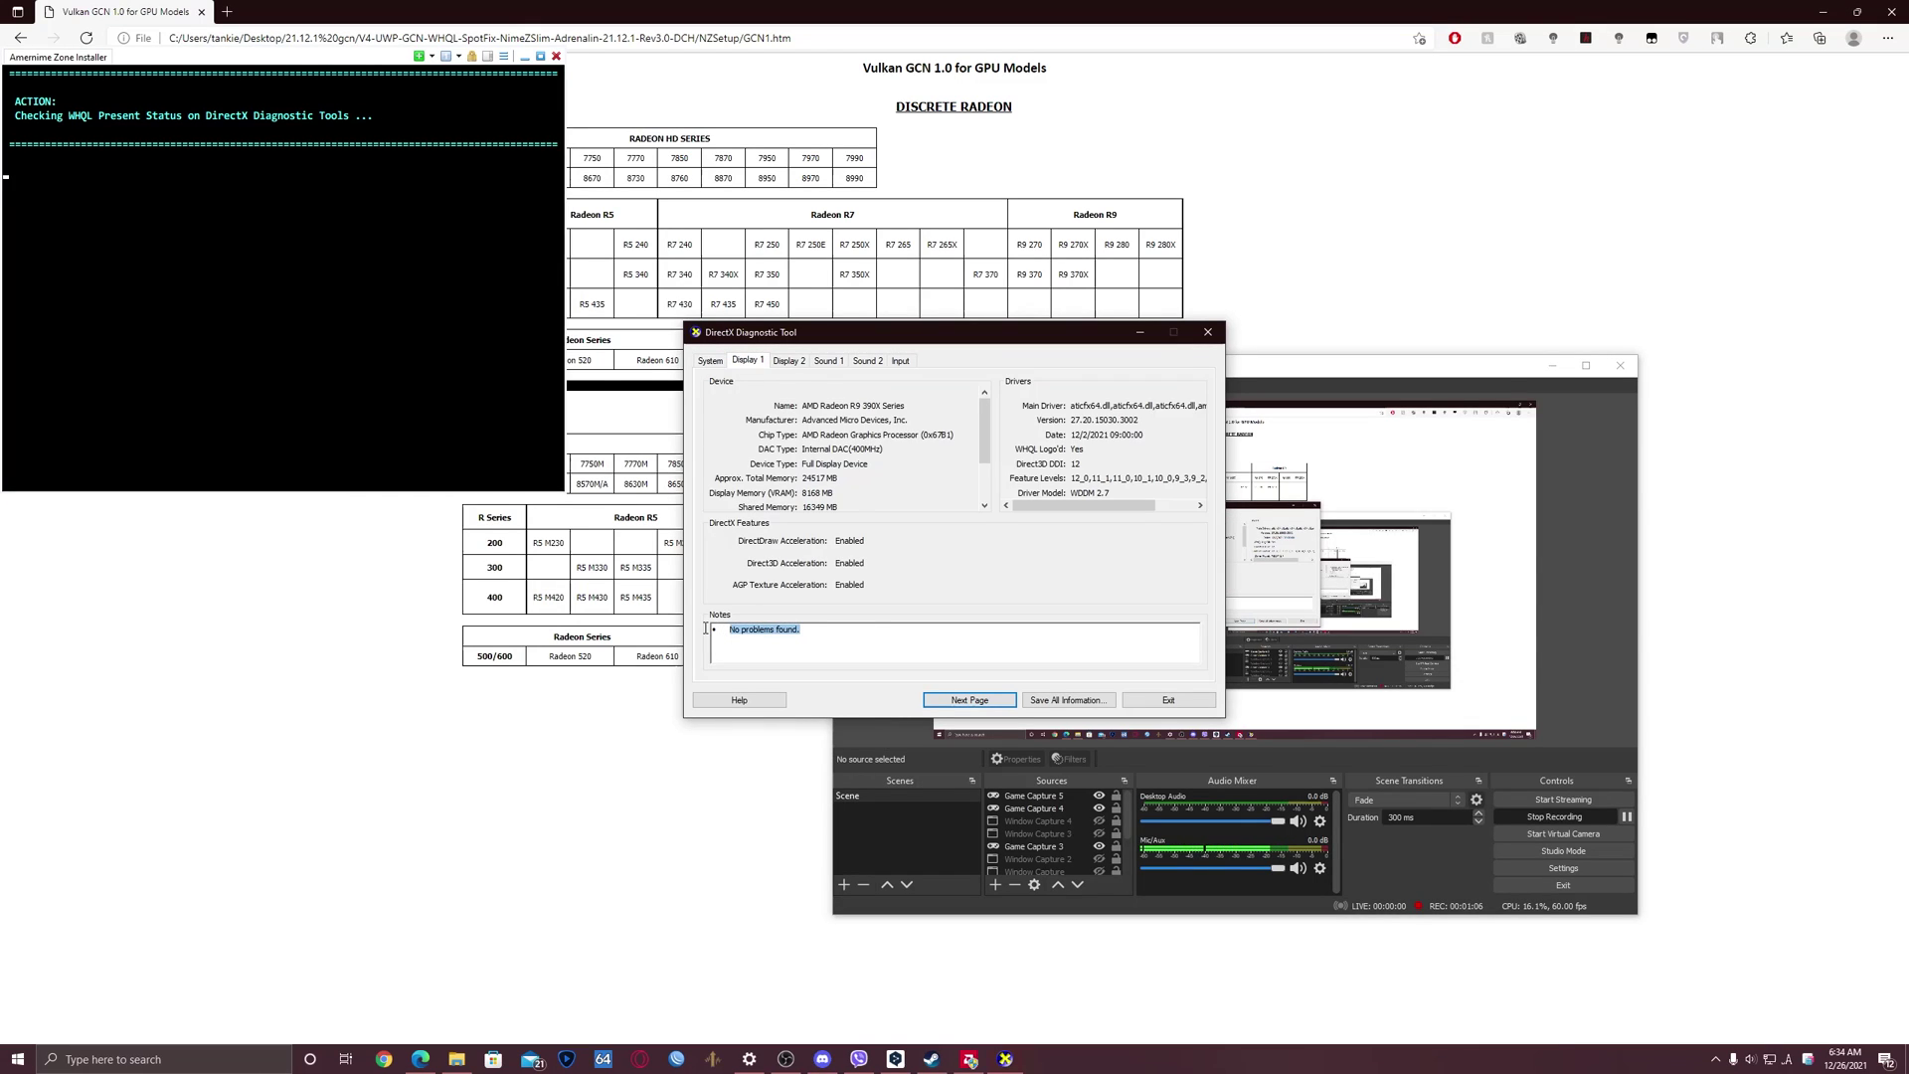
left_click(809, 637)
left_click(710, 361)
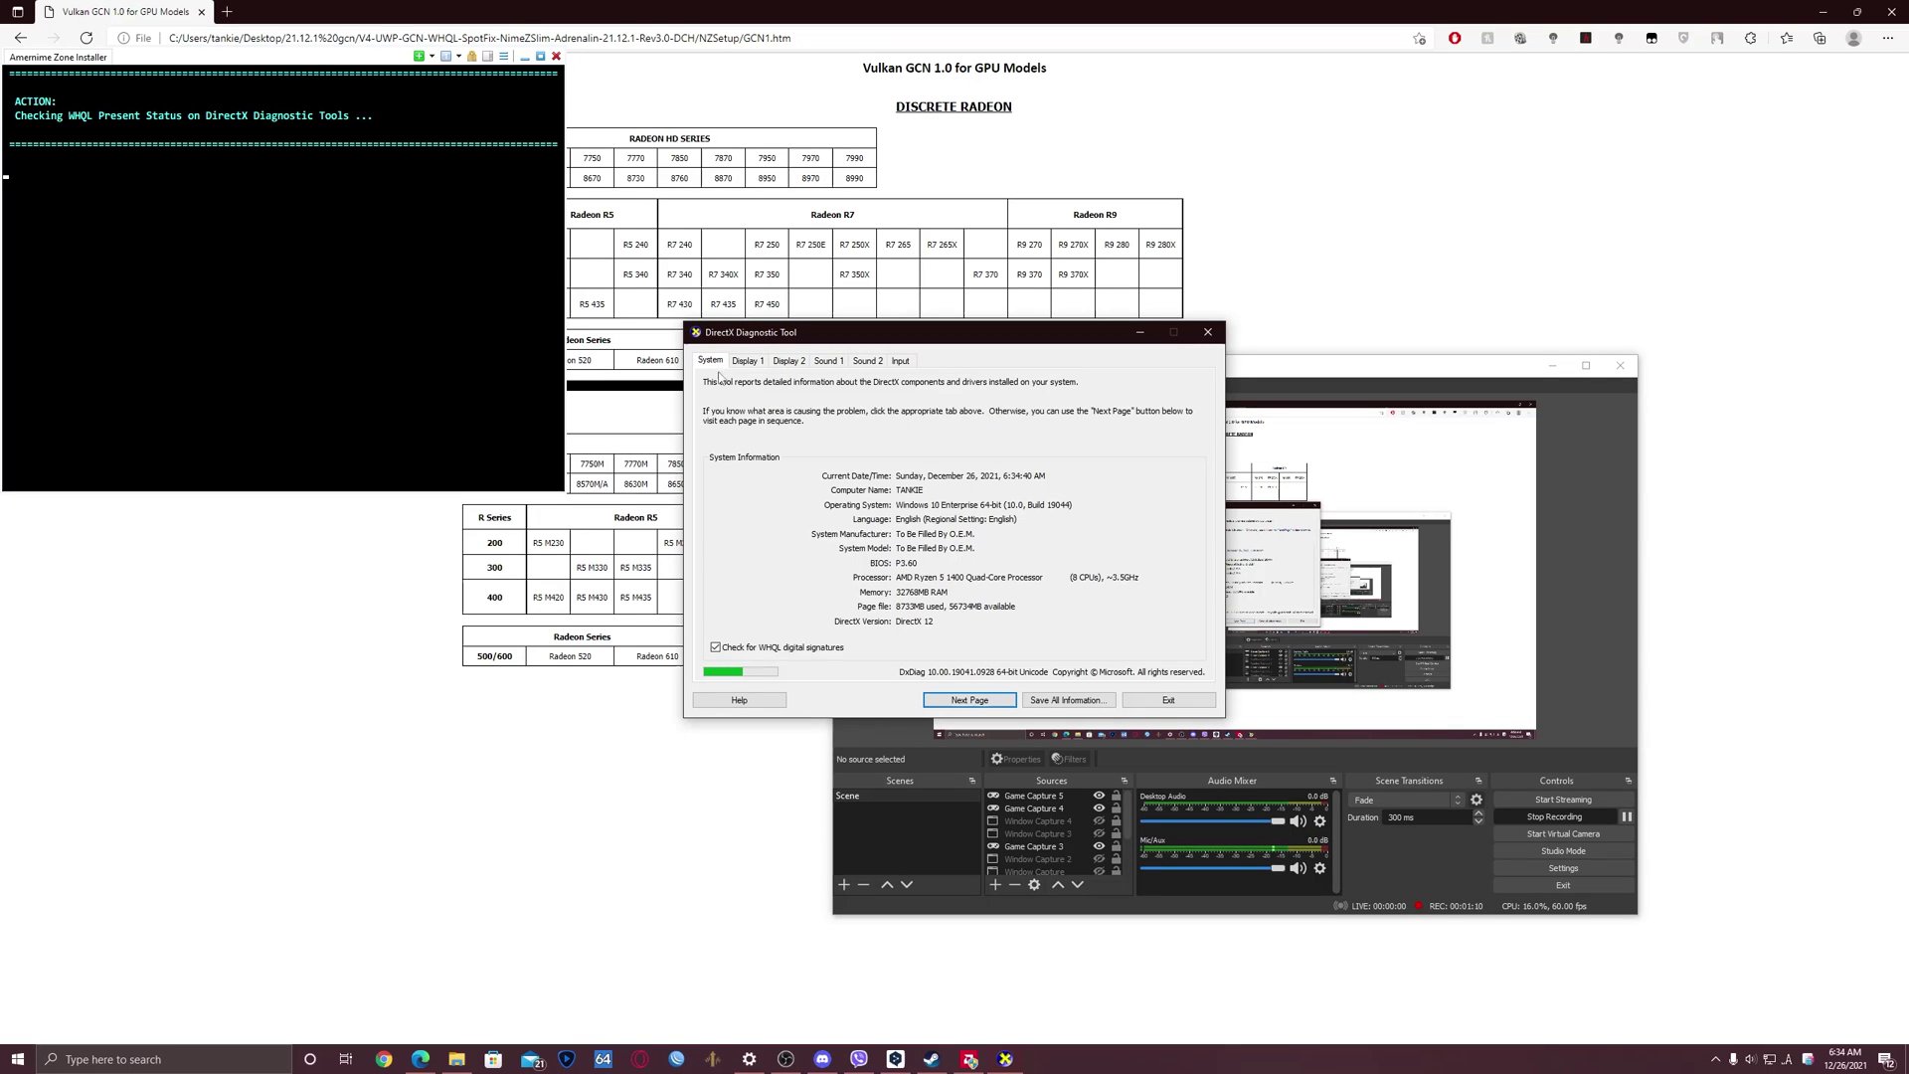
left_click(1167, 701)
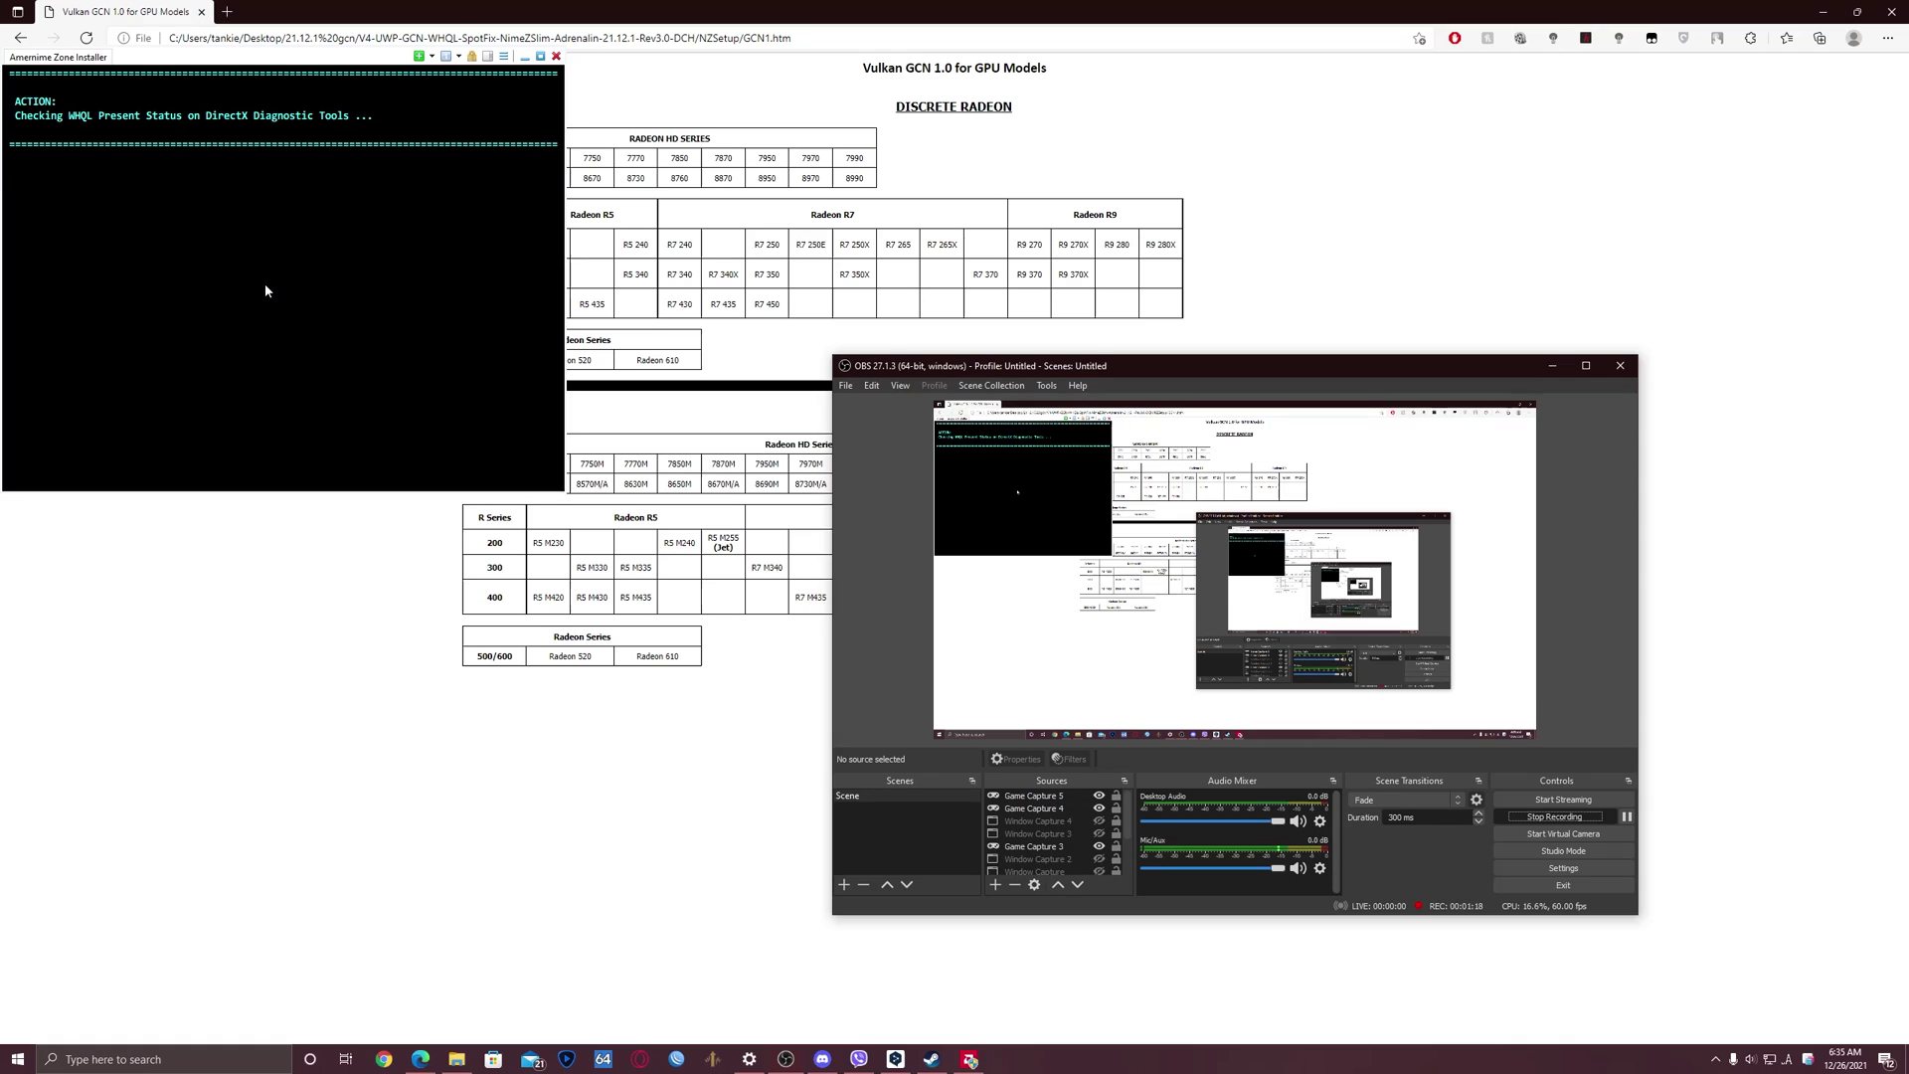
Step: Answer No at the WHQL prompt and let the installer extract ccc2_gcn_install.exe
left_click(230, 318)
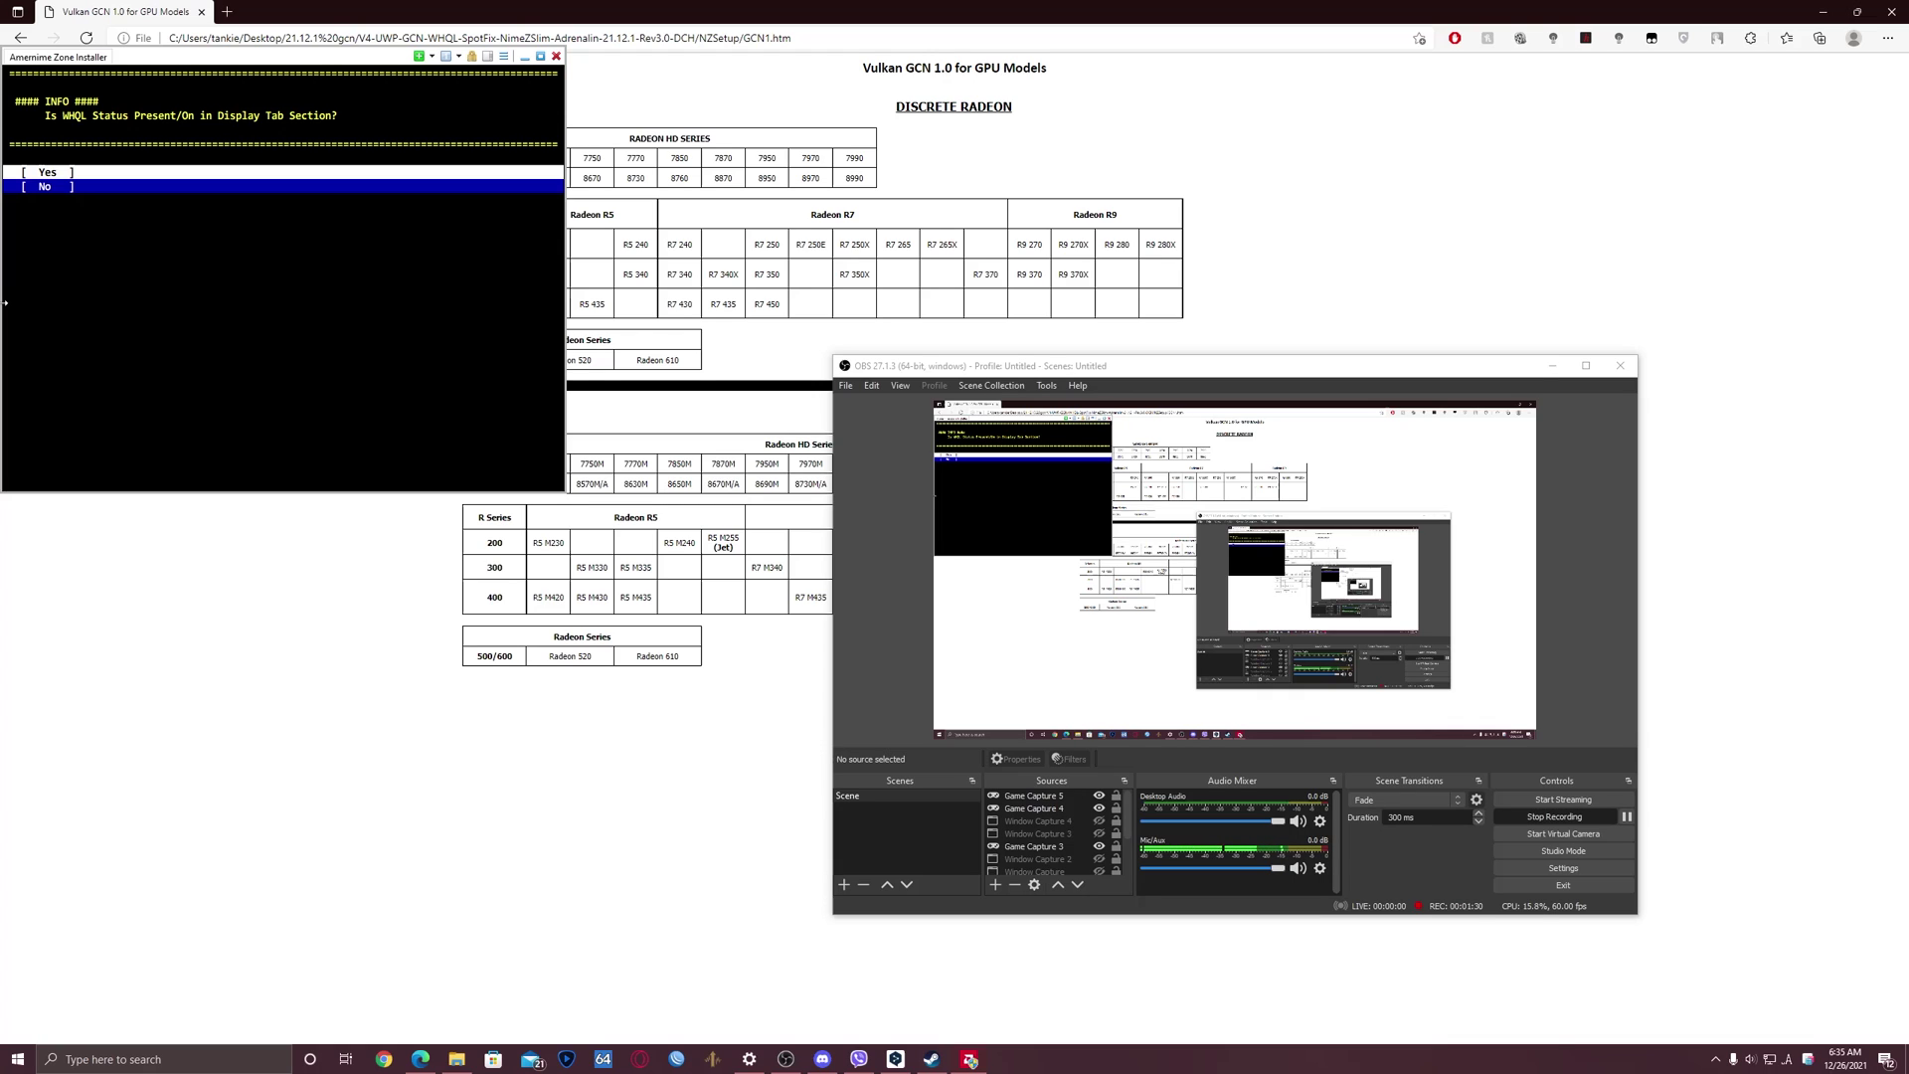
key("Return")
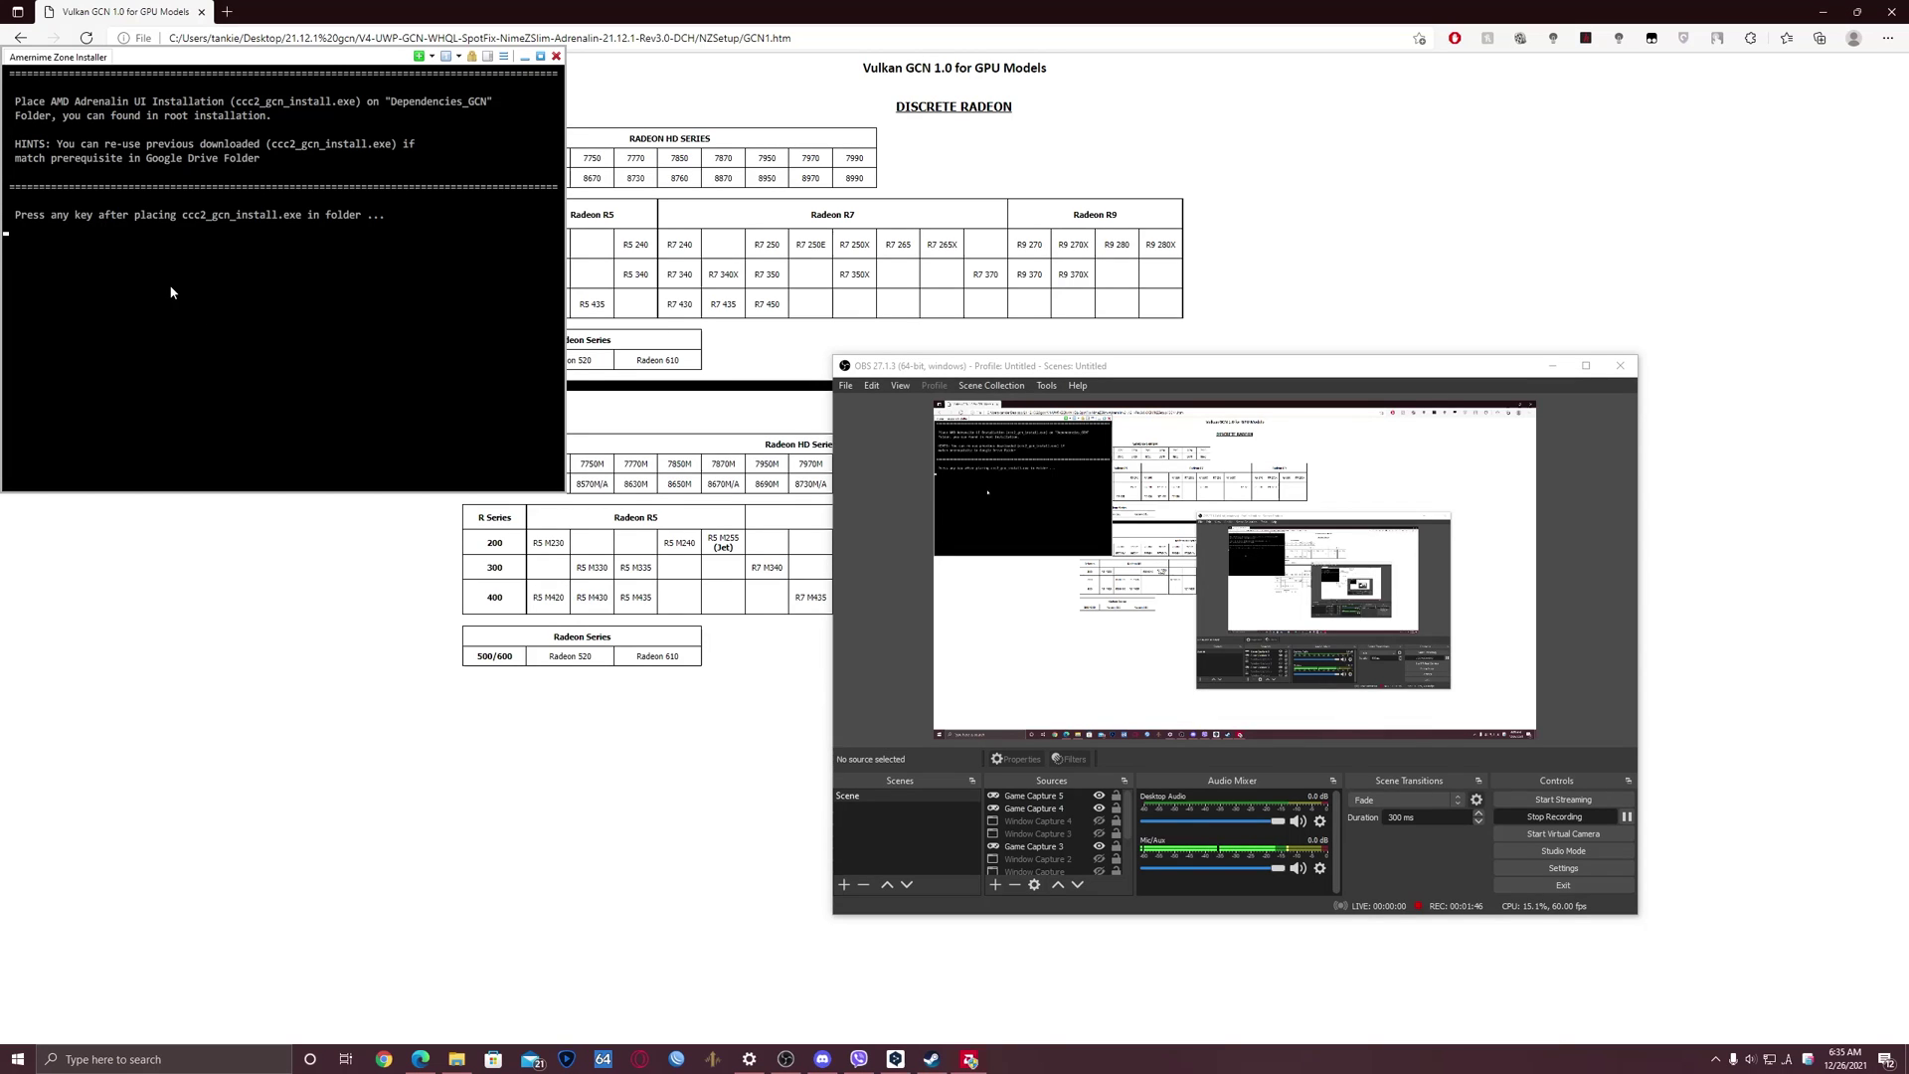
key("Return")
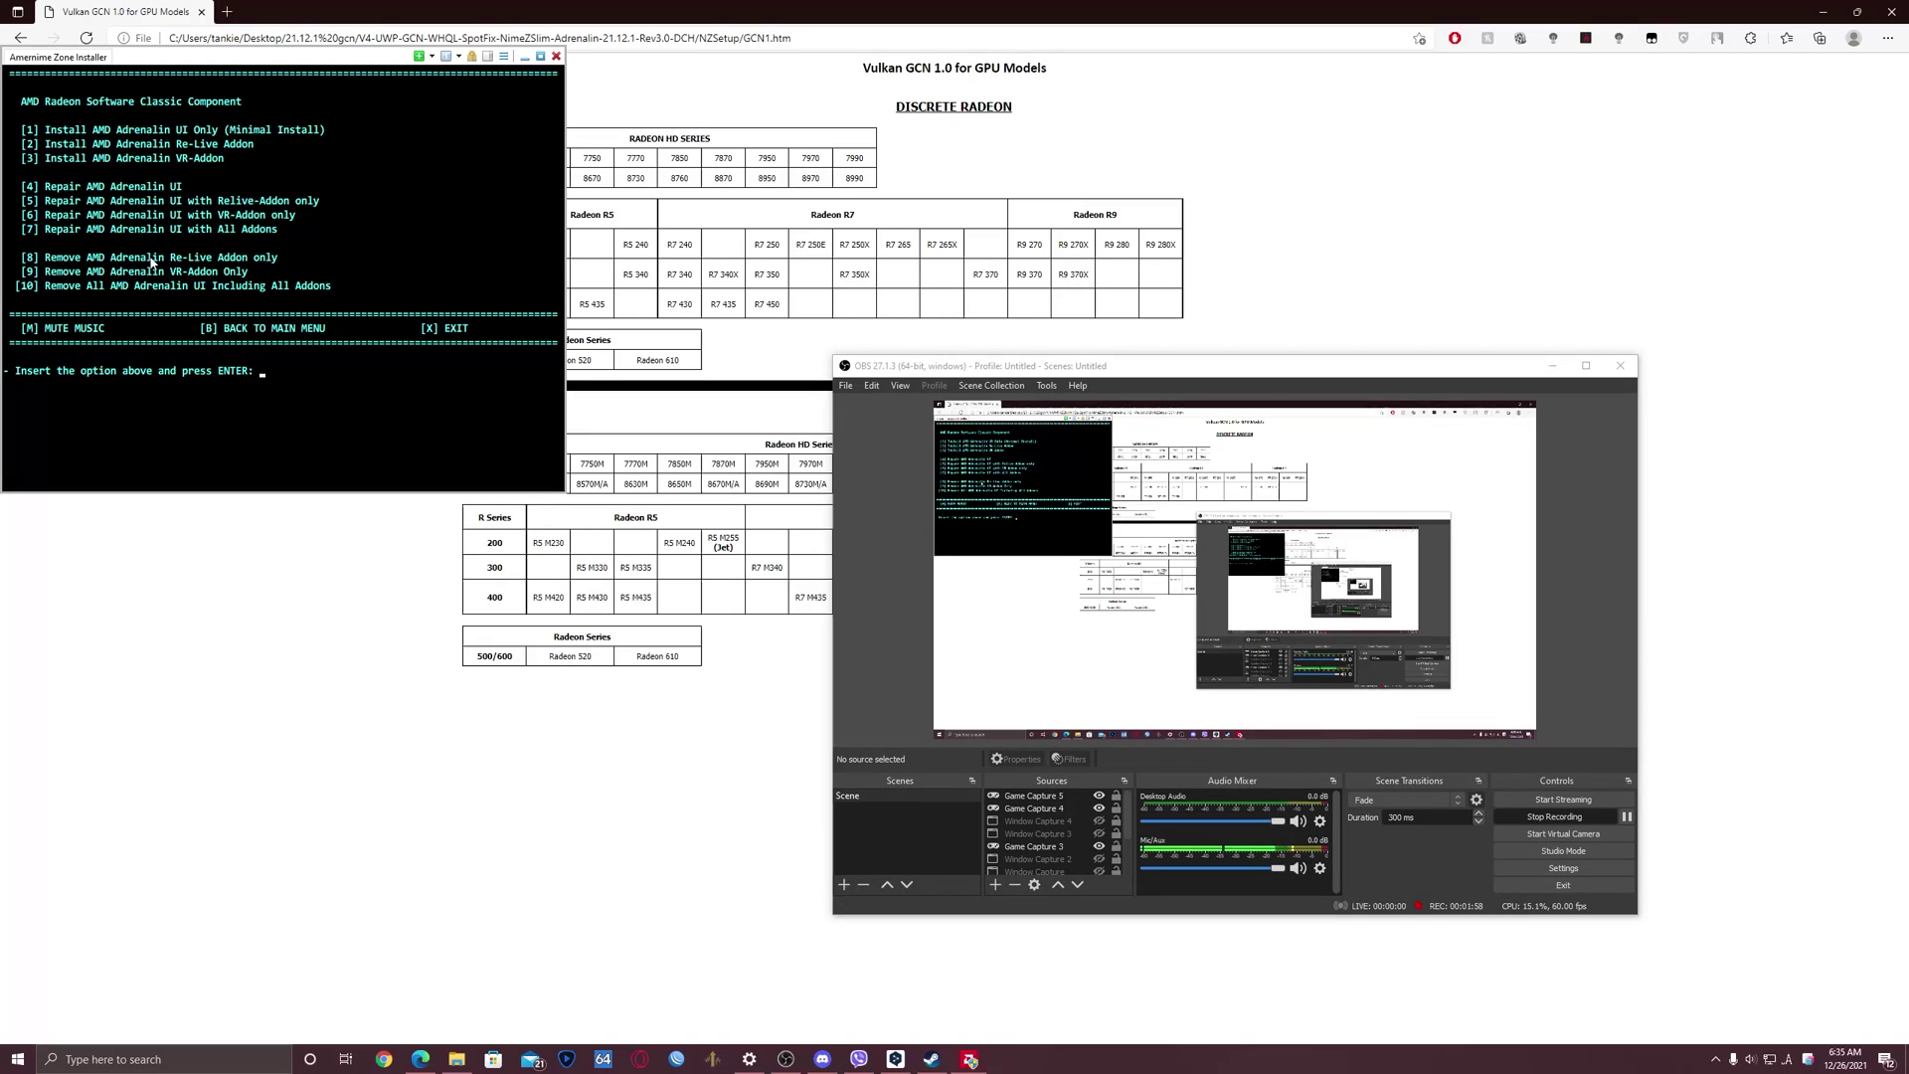
Step: Install the minimal Adrenalin UI (option 1) and Re-Live addon (option 2), then go back with b
type("1")
key("Return")
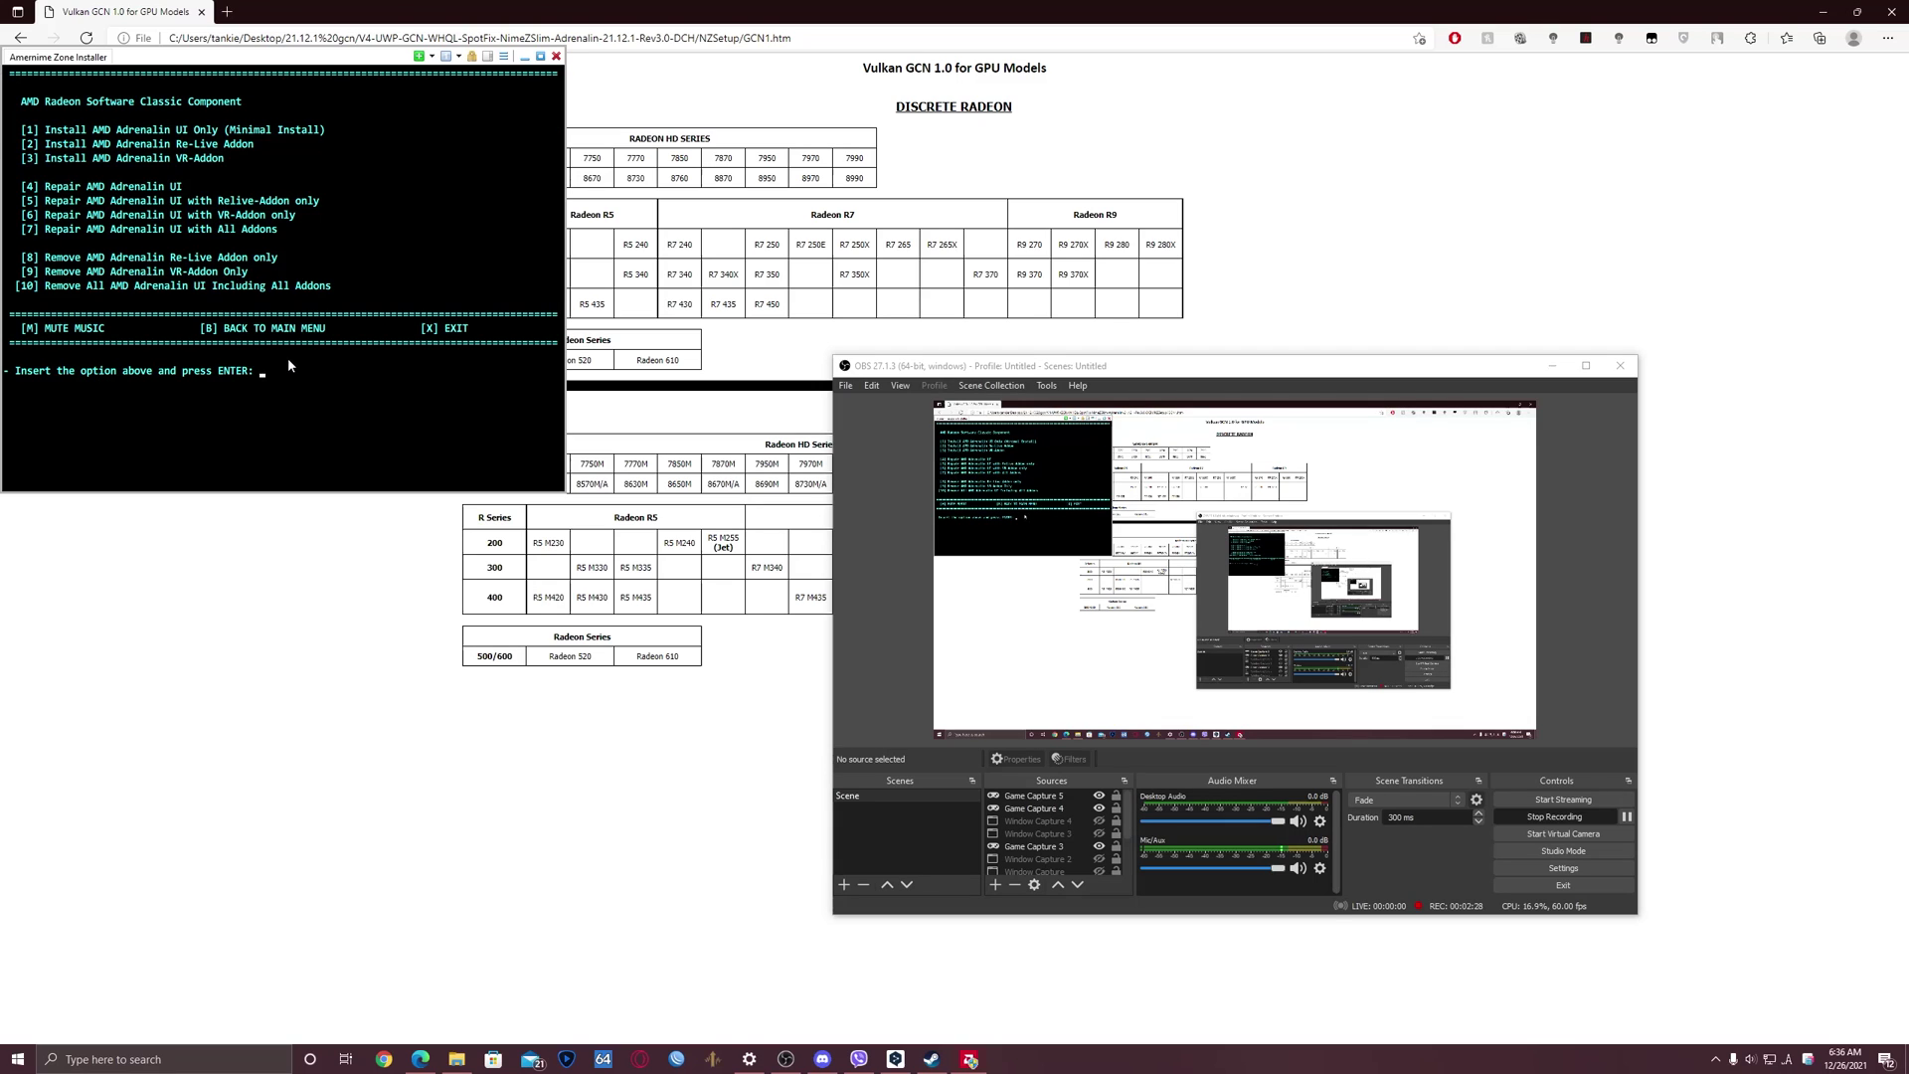
type("2")
key("Return")
key("Return")
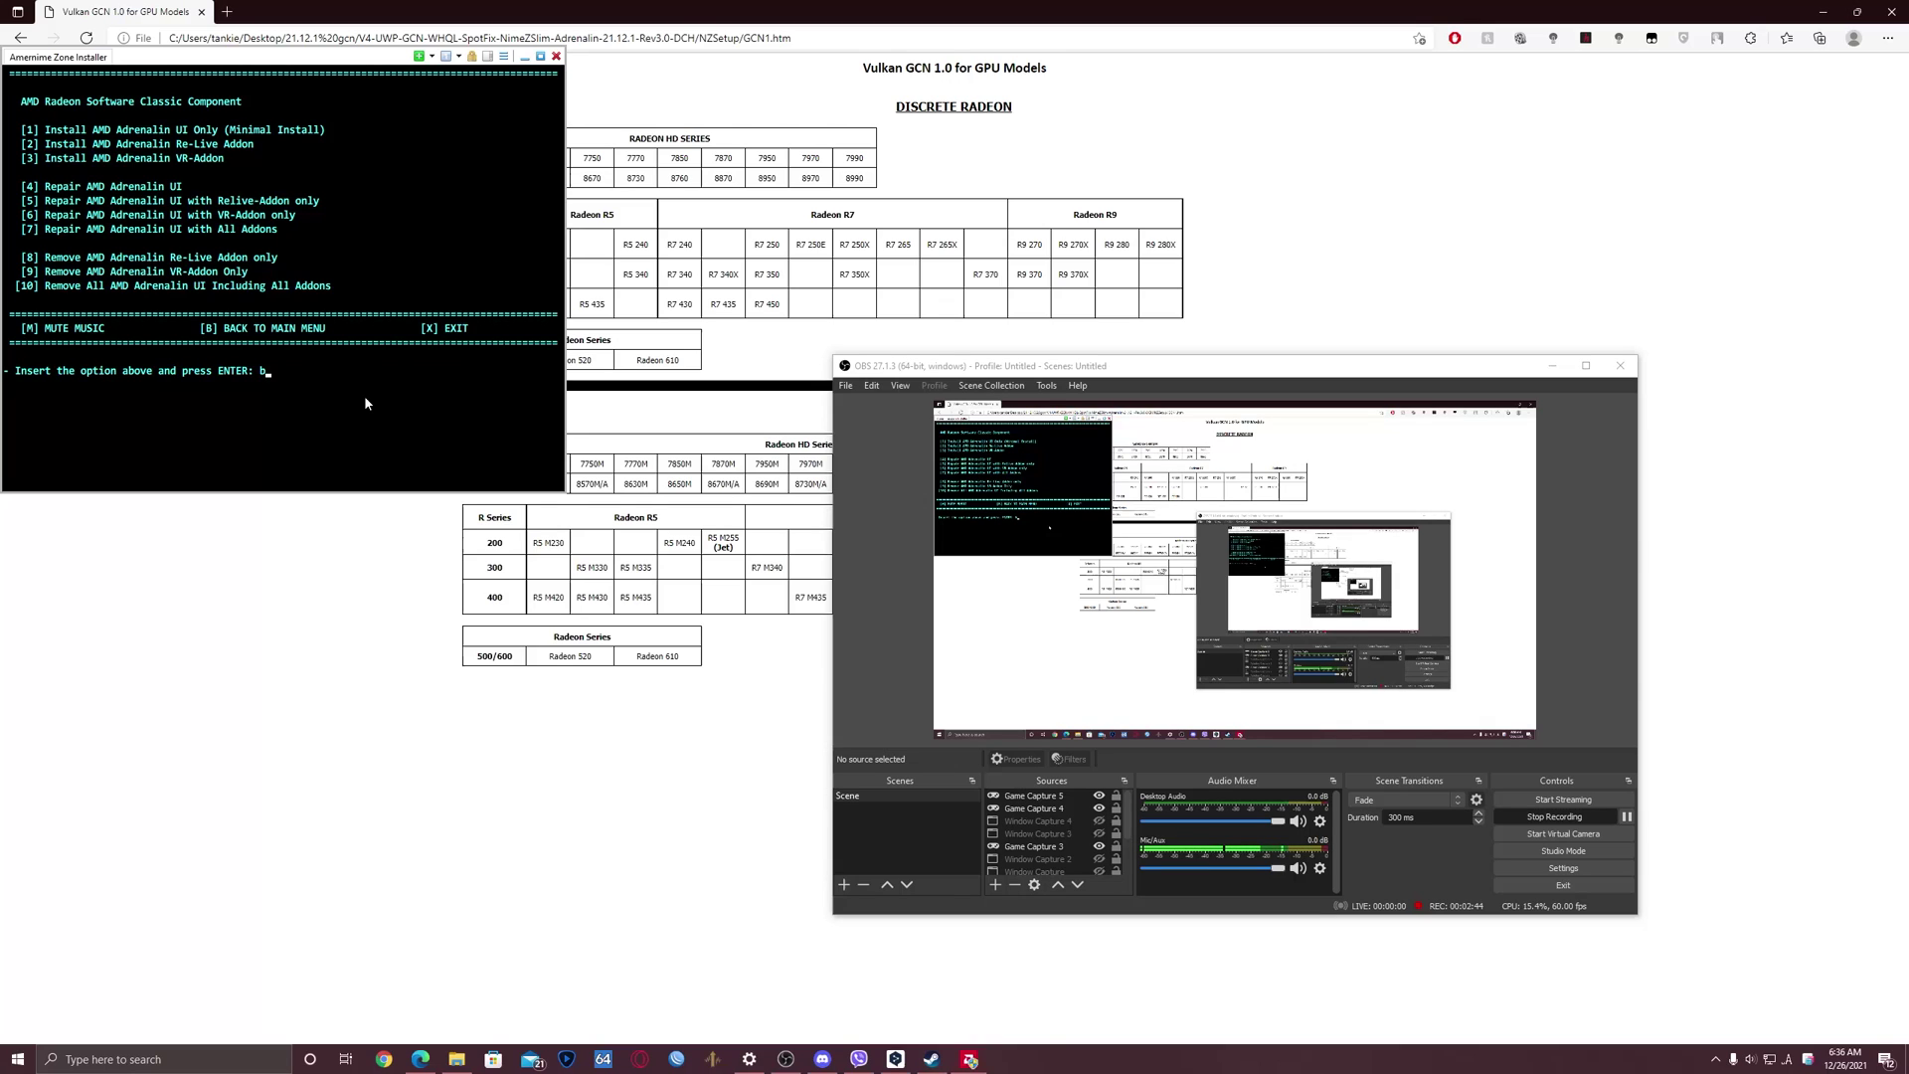
key("Return")
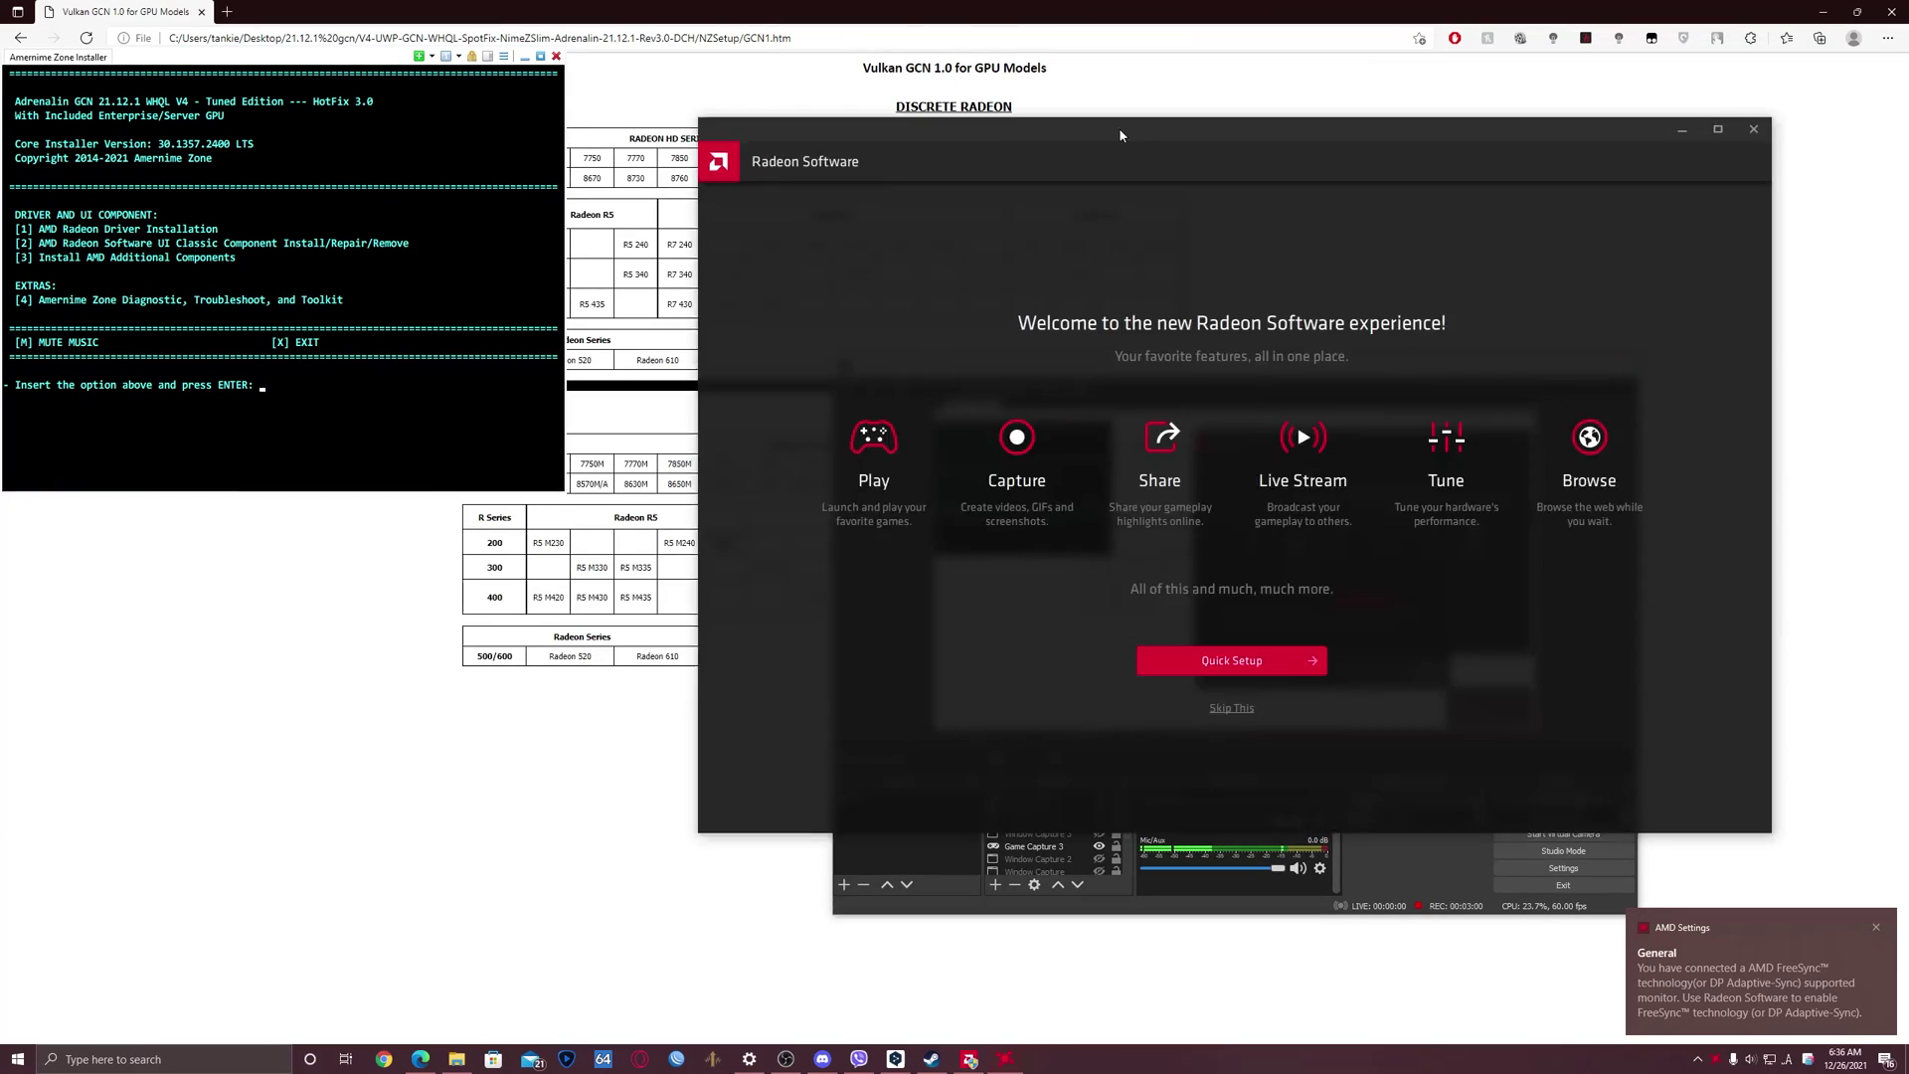
Step: Skip Radeon Software's welcome setup and show the System page listing the R9 390X GPU
left_click_drag(1119, 128, 799, 195)
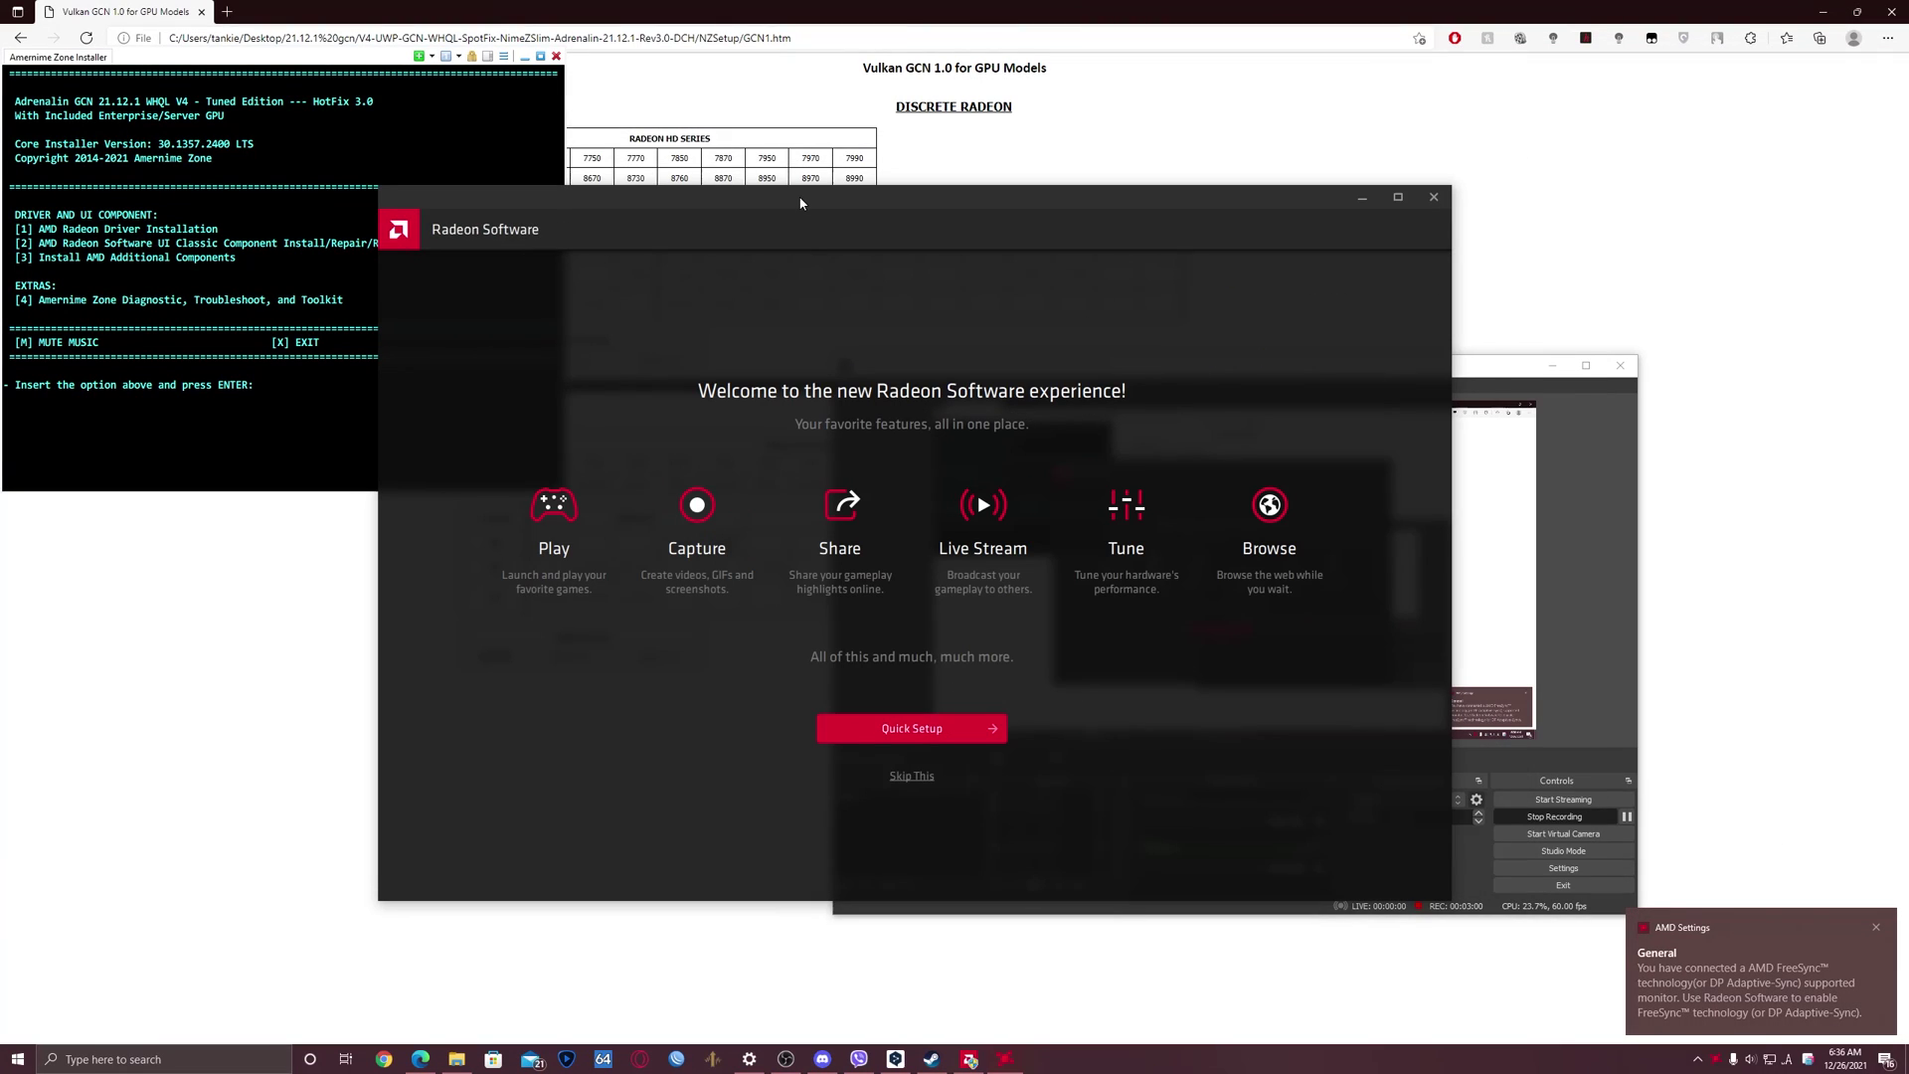
left_click(908, 776)
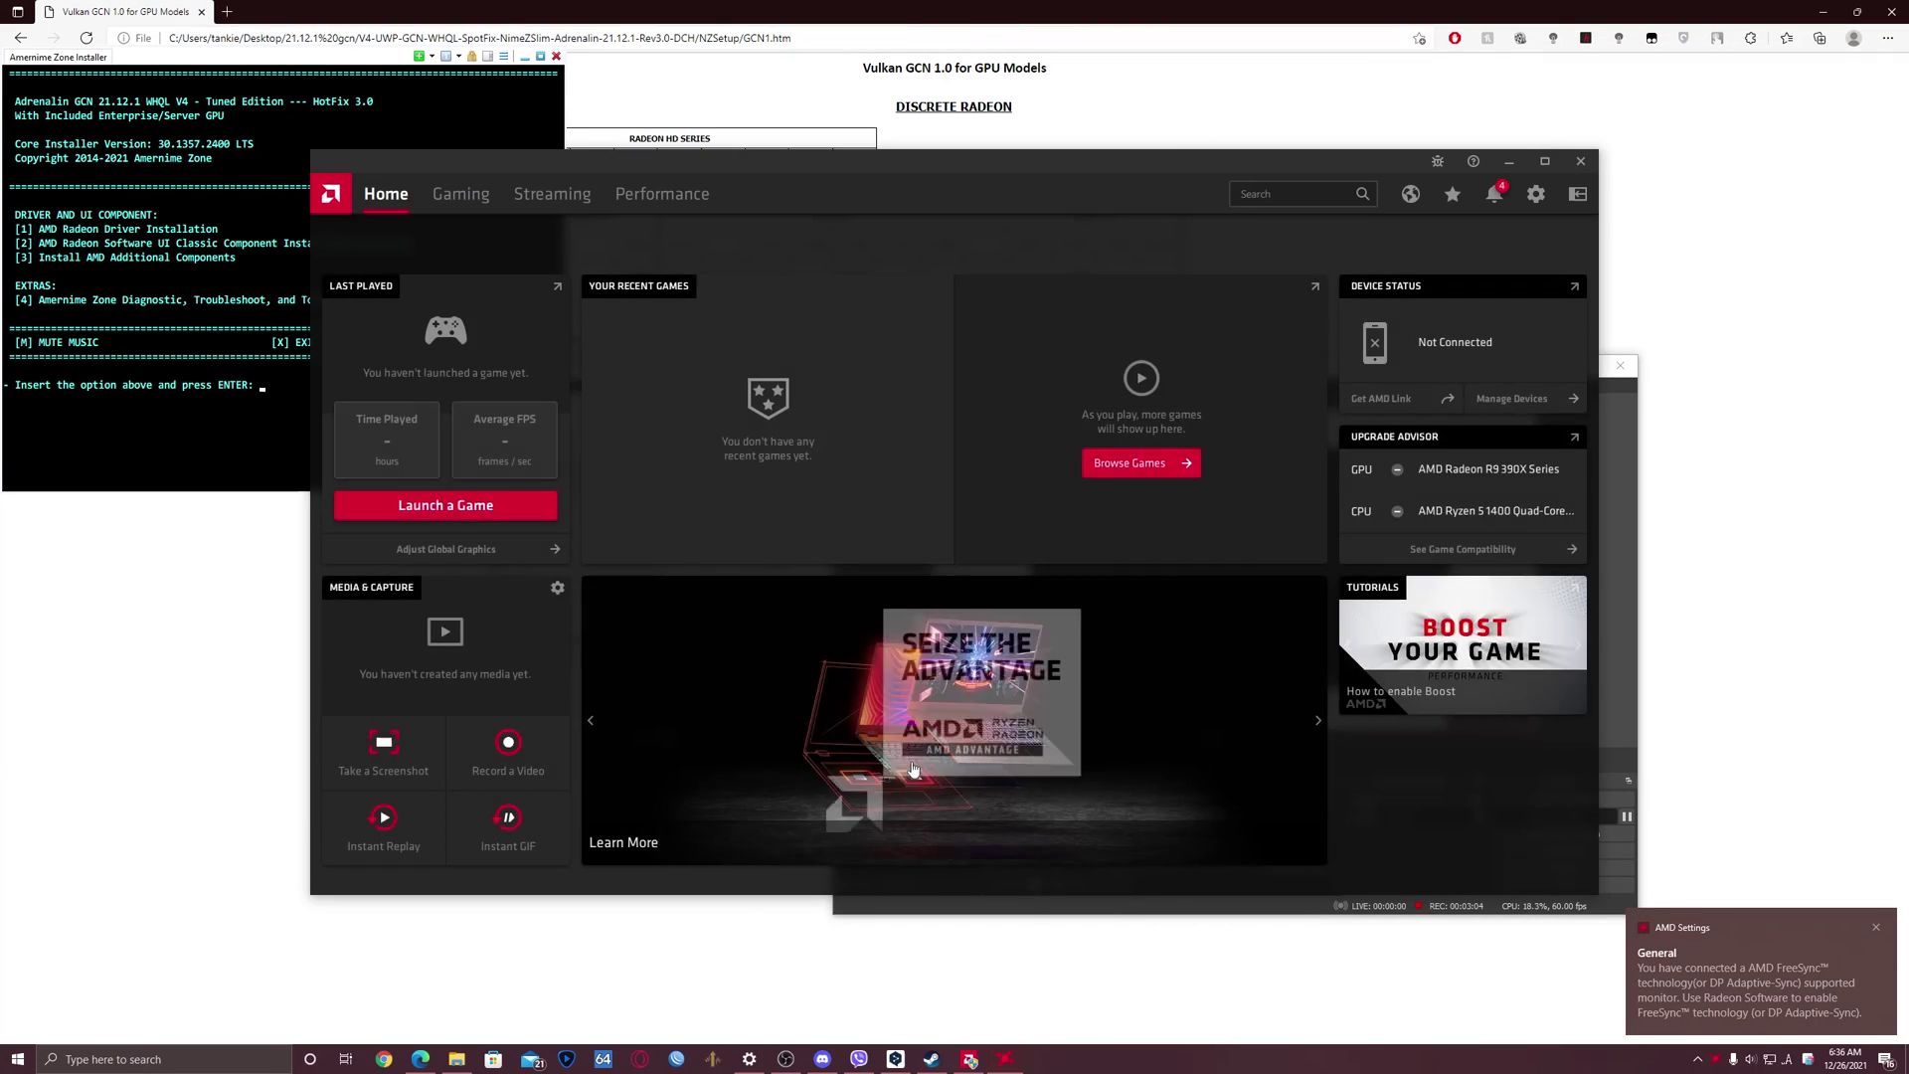
left_click(1536, 197)
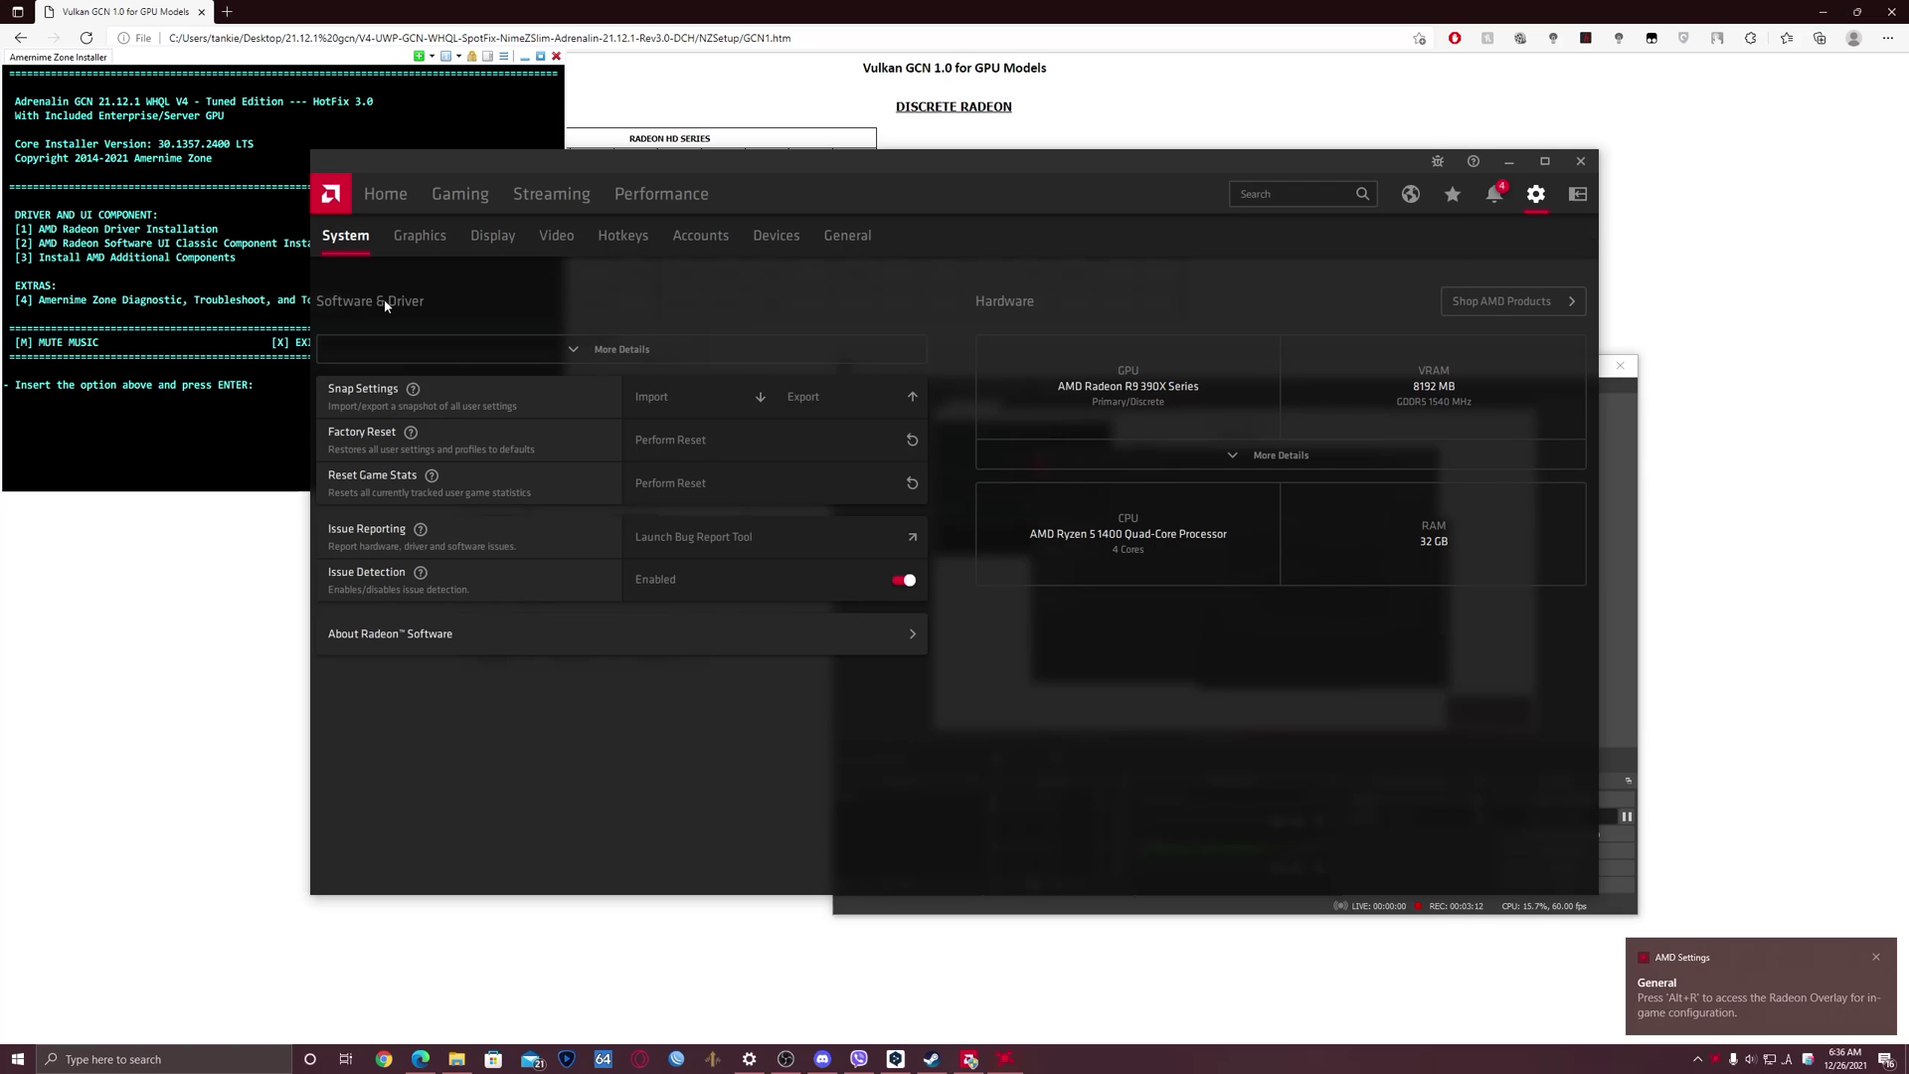
Step: Expand the Software & Driver version details, then minimize Radeon Software
left_click(569, 349)
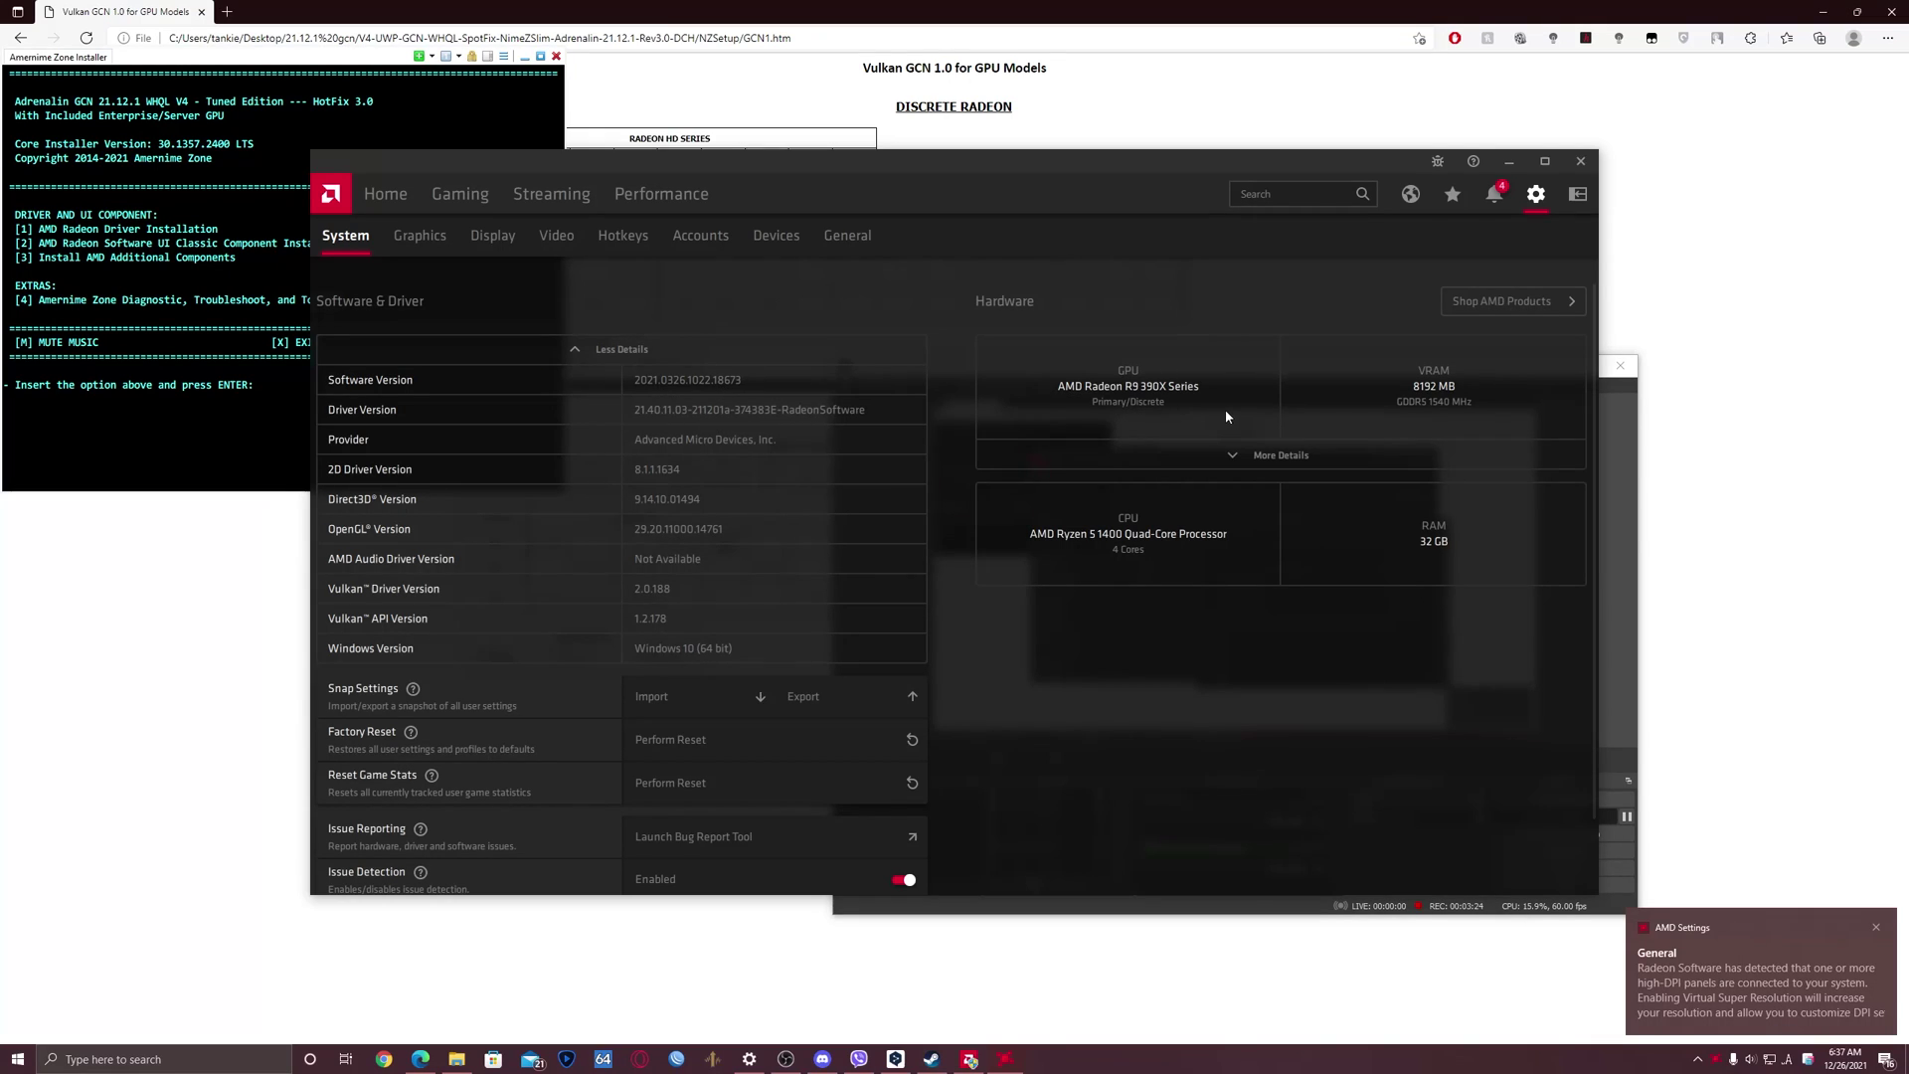
left_click(1508, 161)
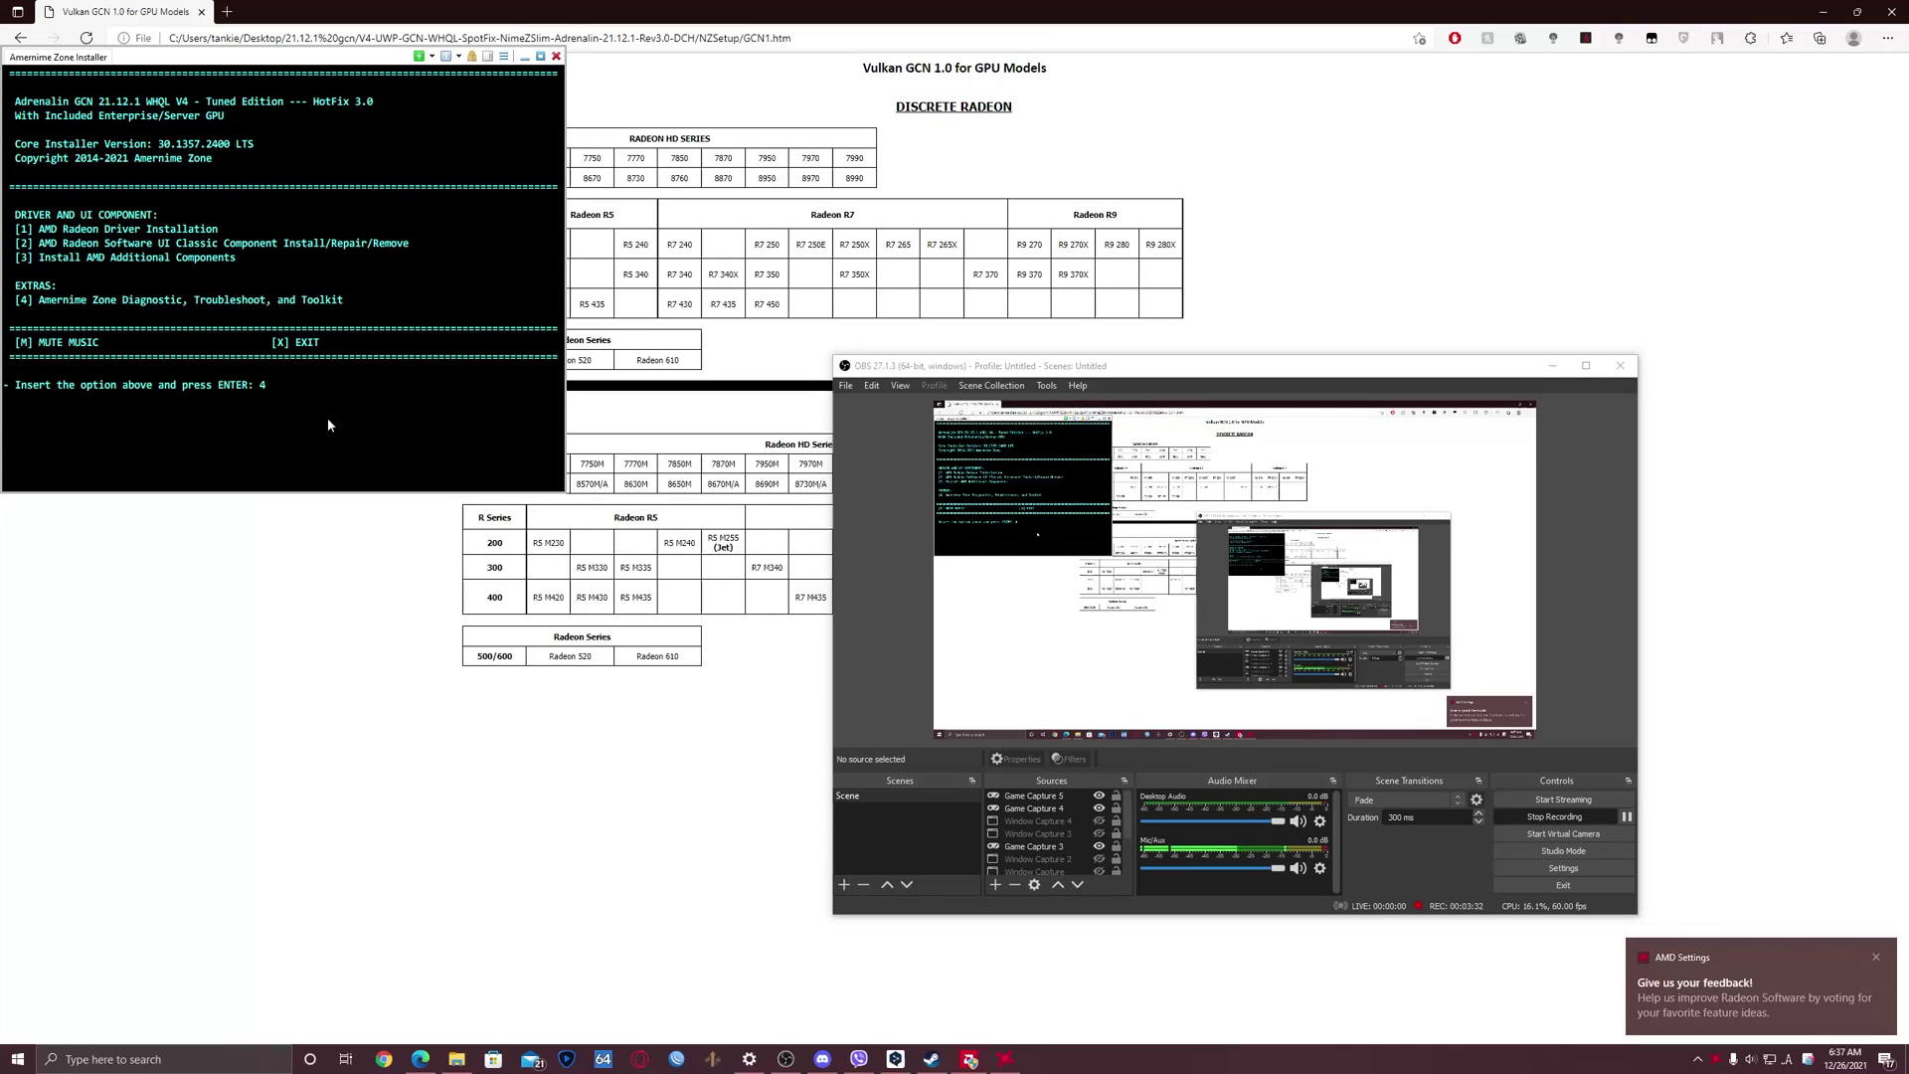
Step: Enable Resizable BAR through toolkit option 4, then option 12, choosing ENABLE
type("4")
key("Return")
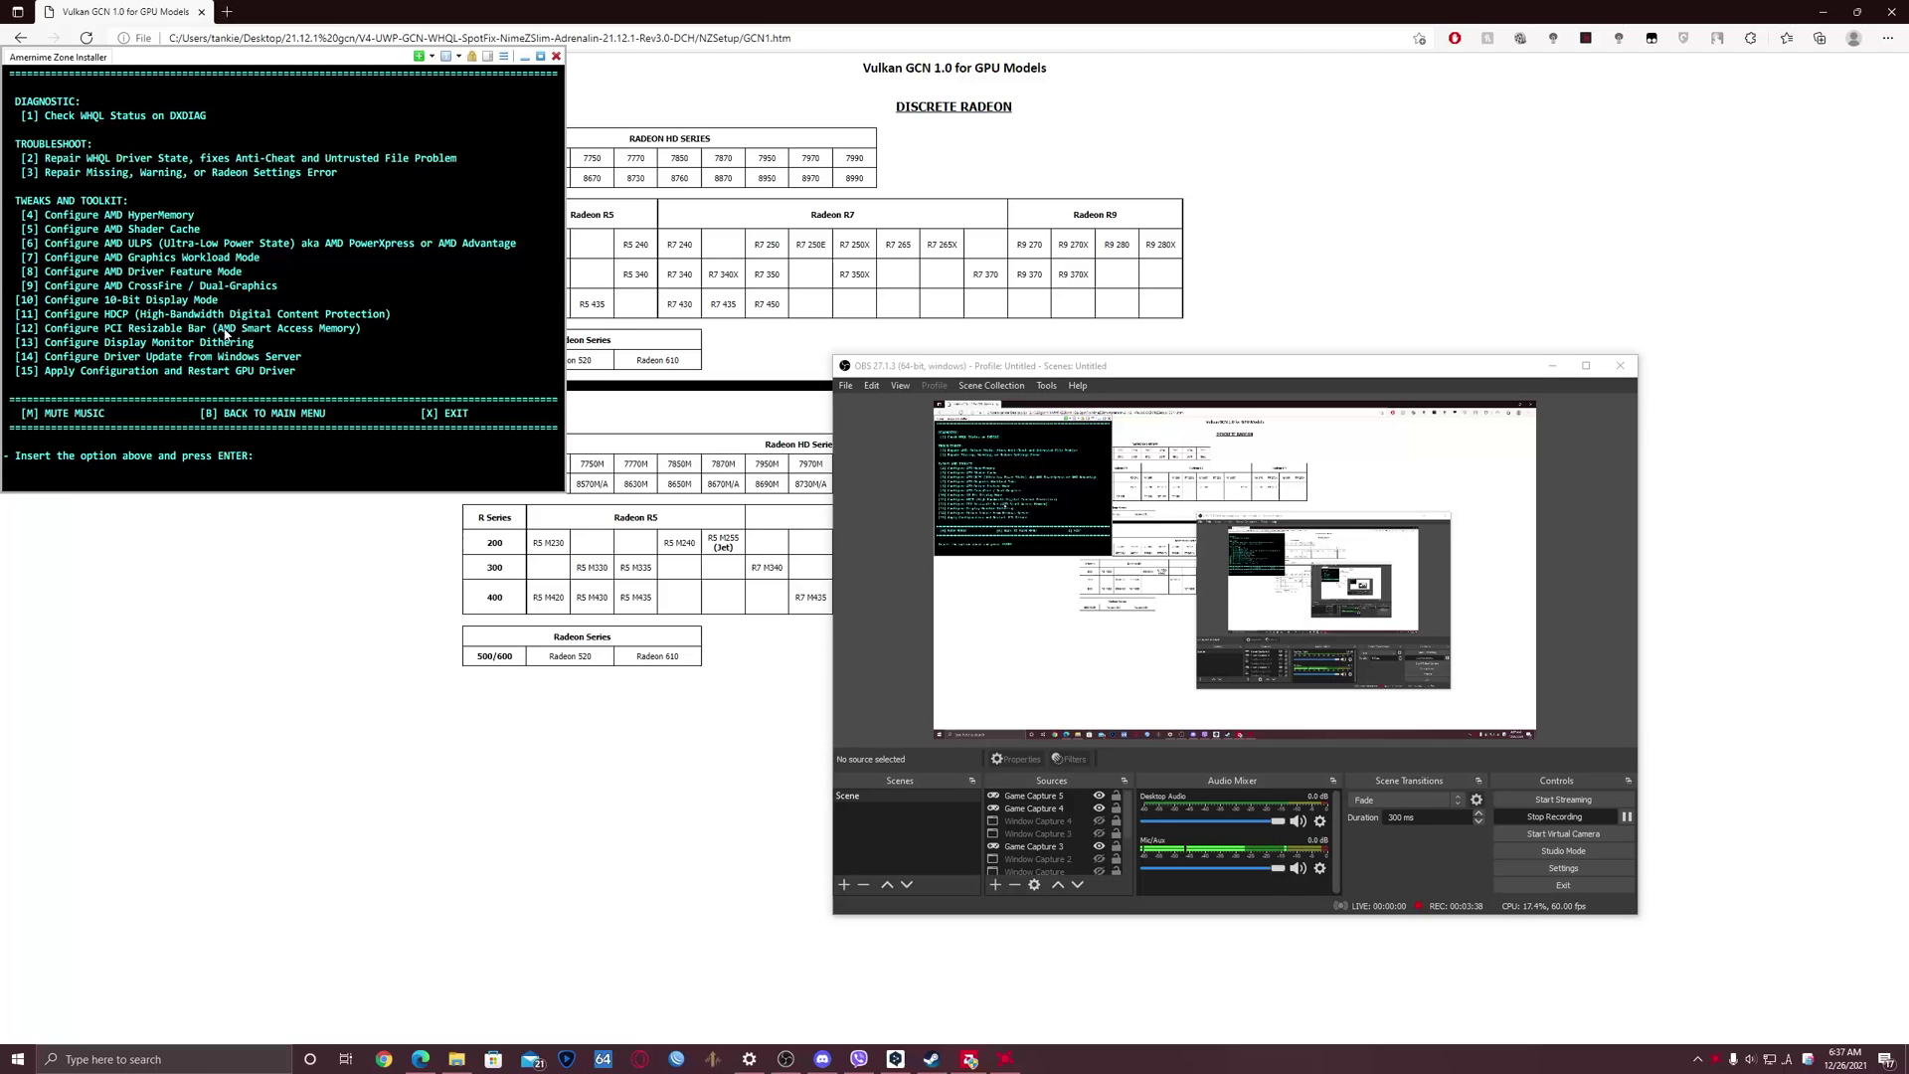
type("12")
key("Return")
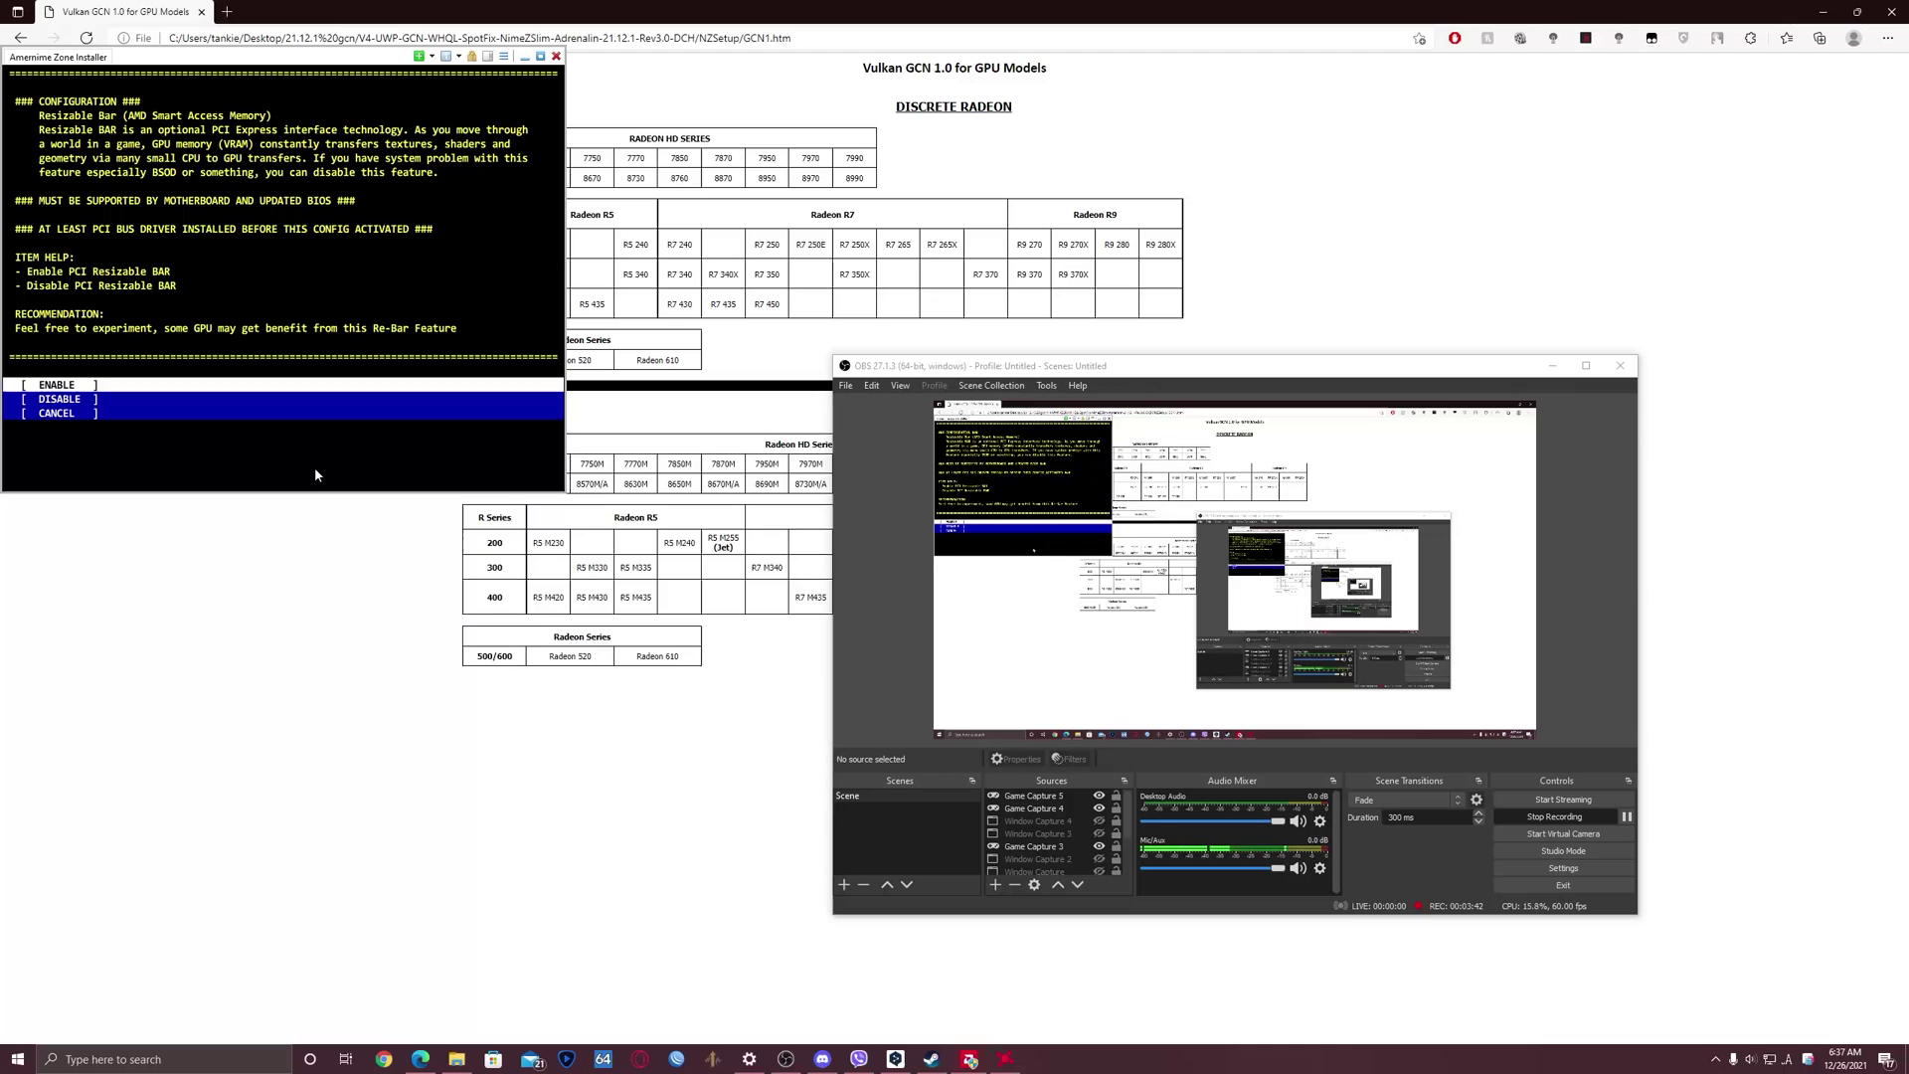
left_click(58, 386)
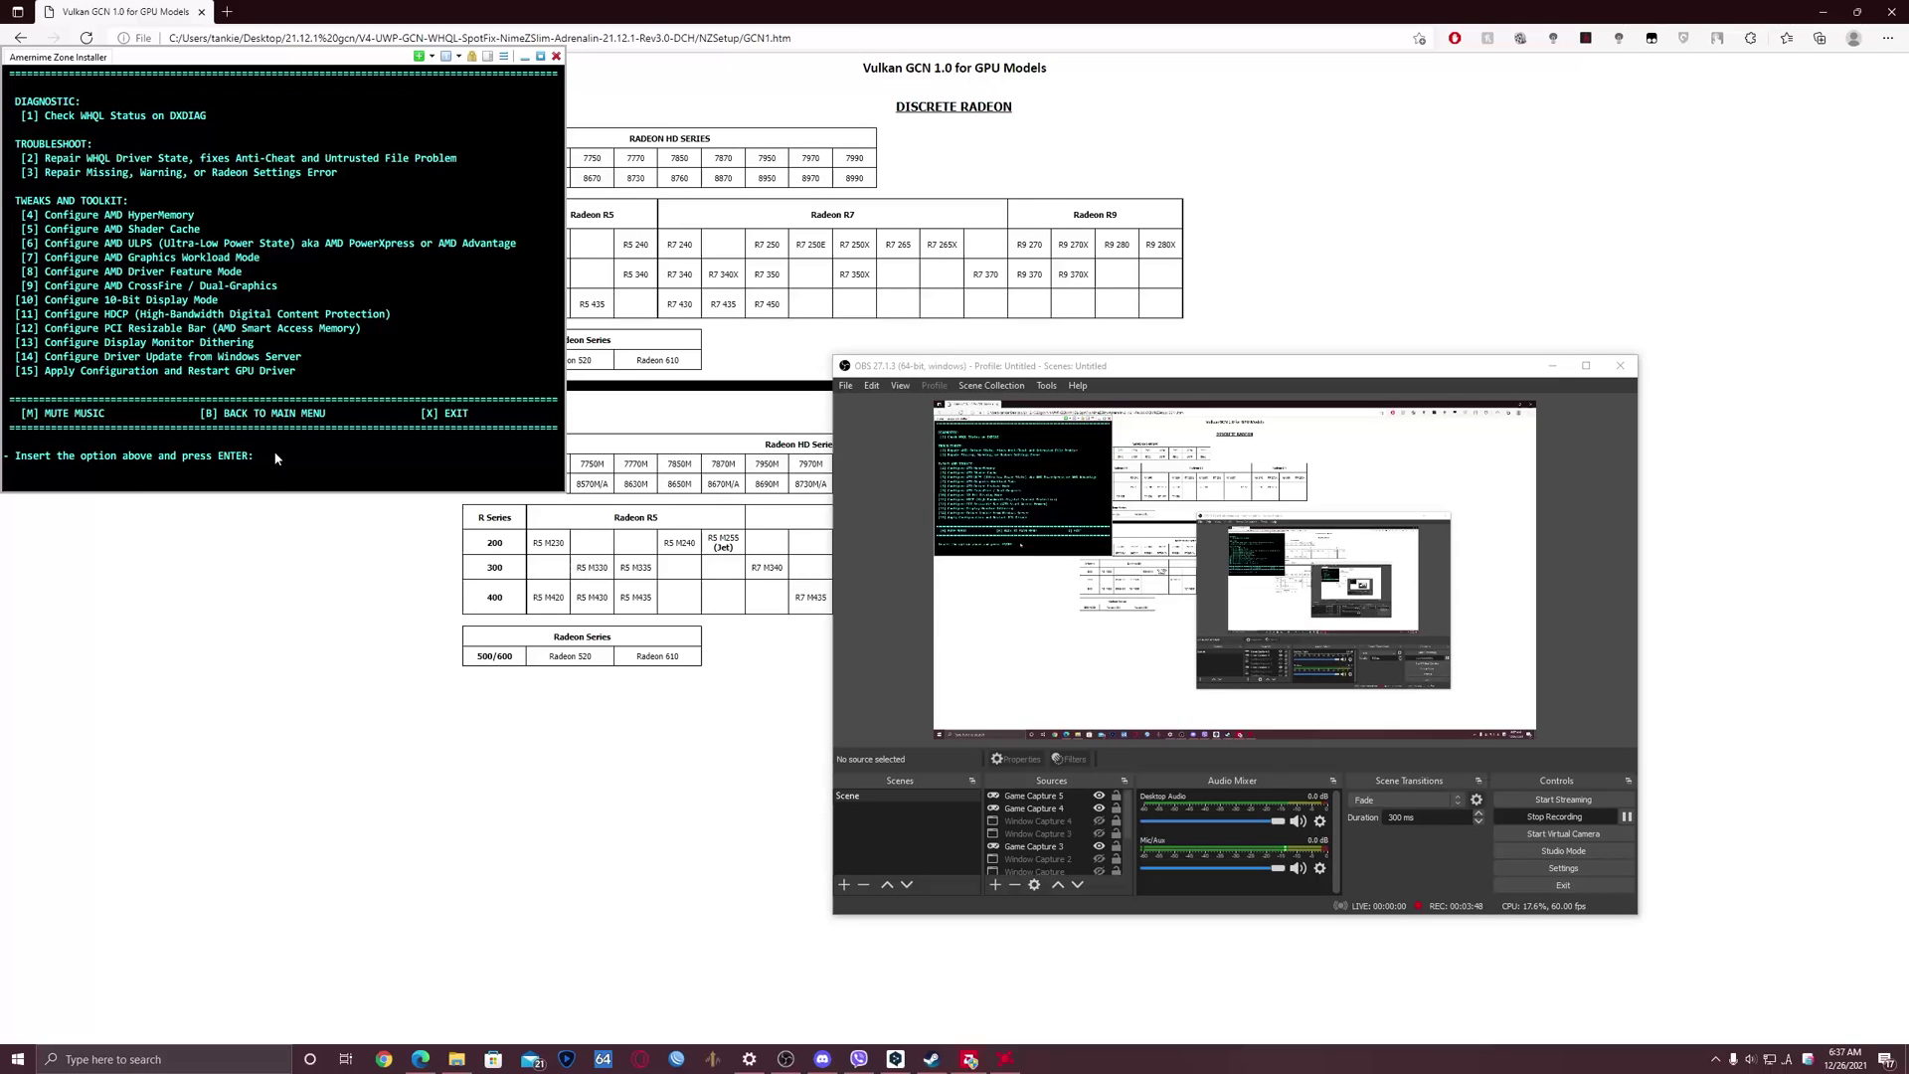
Step: Run option 15 to apply the configuration and restart the GPU driver, with OBS brought alongside
type("15")
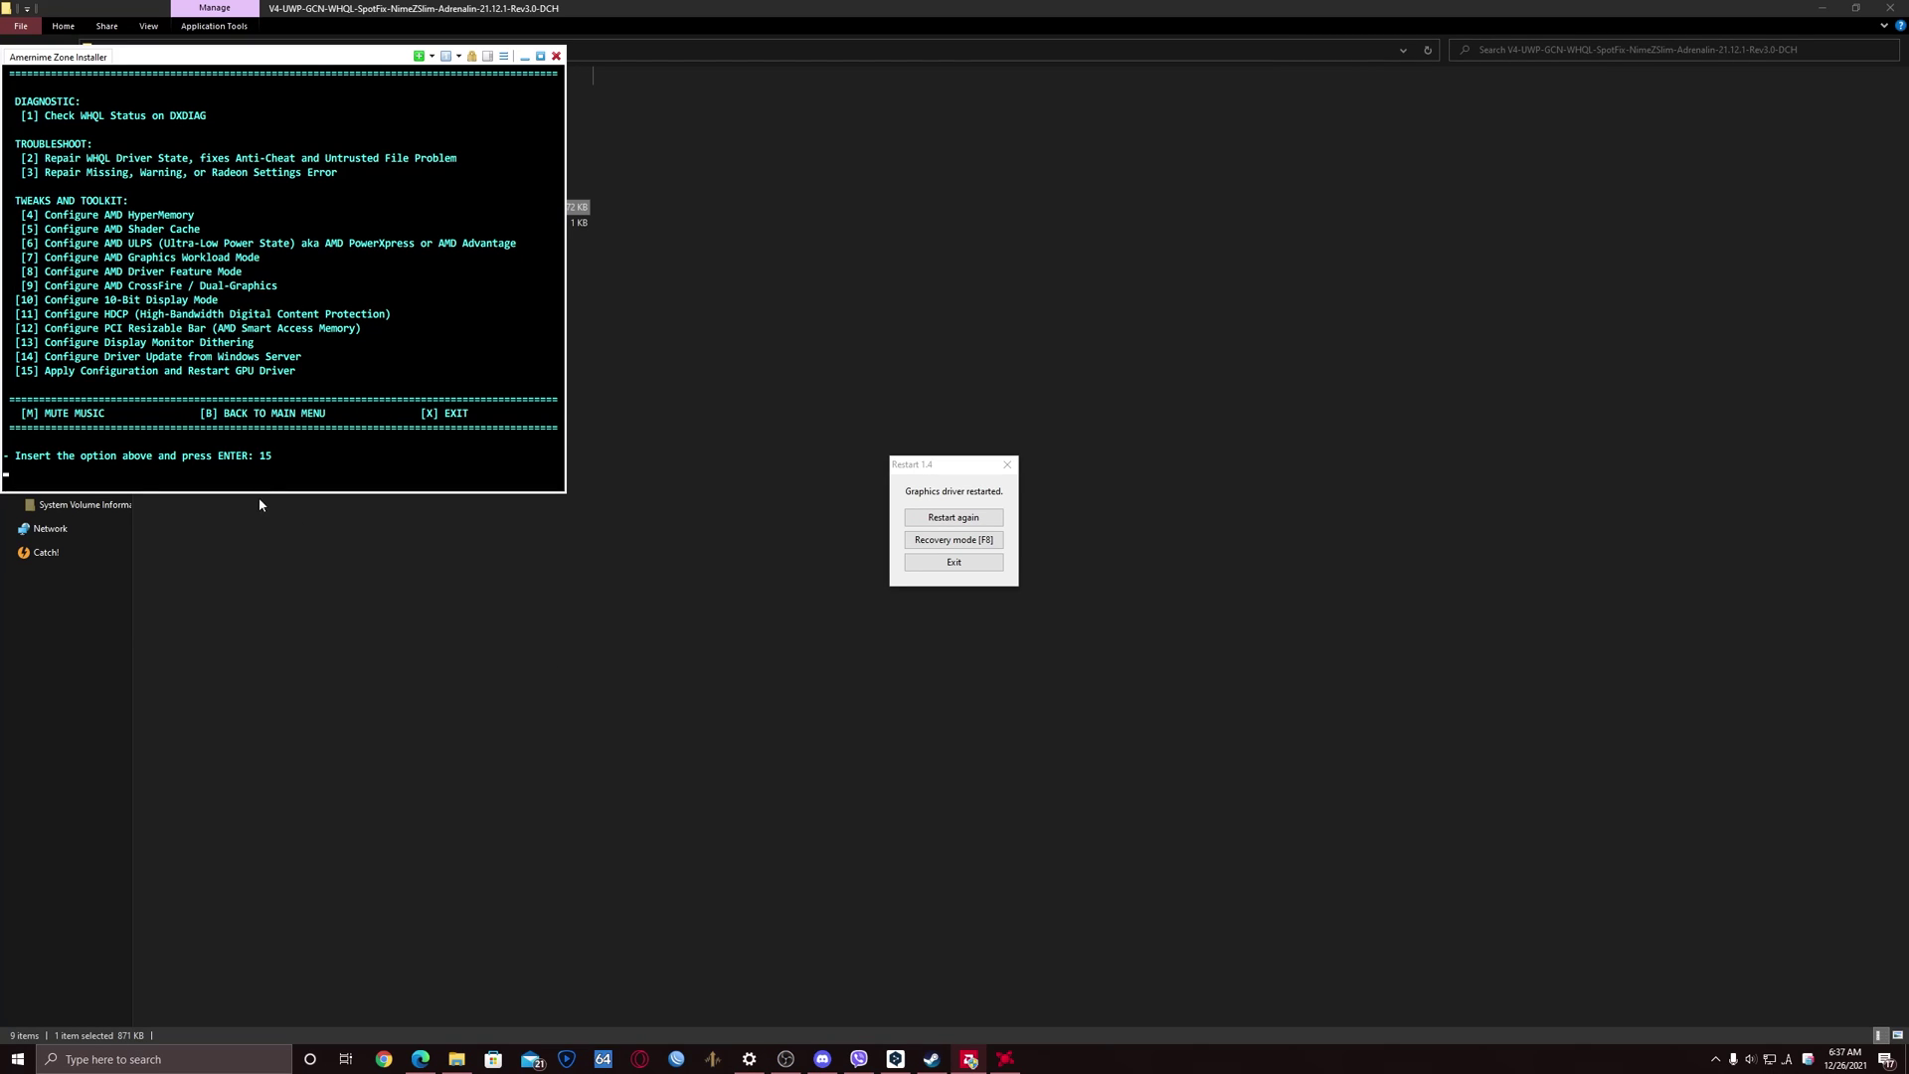
left_click(785, 1059)
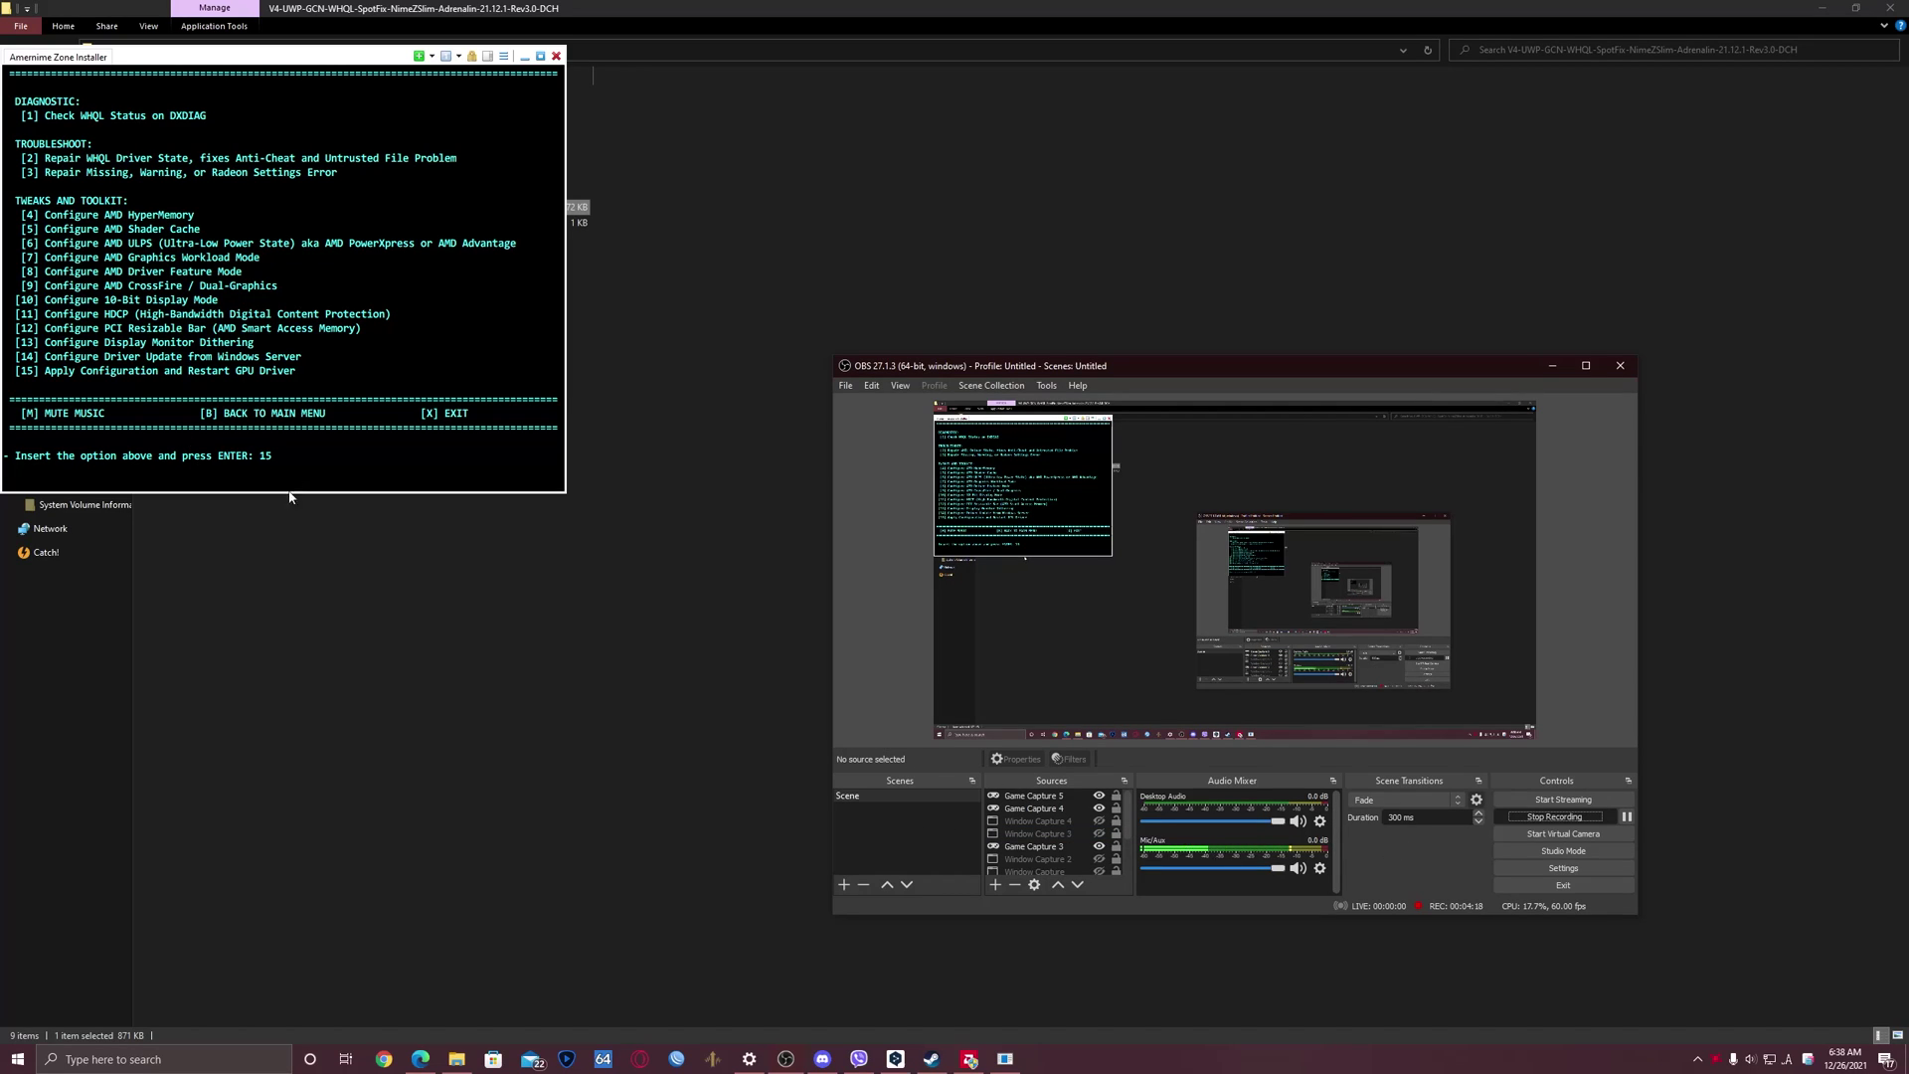
key("Return")
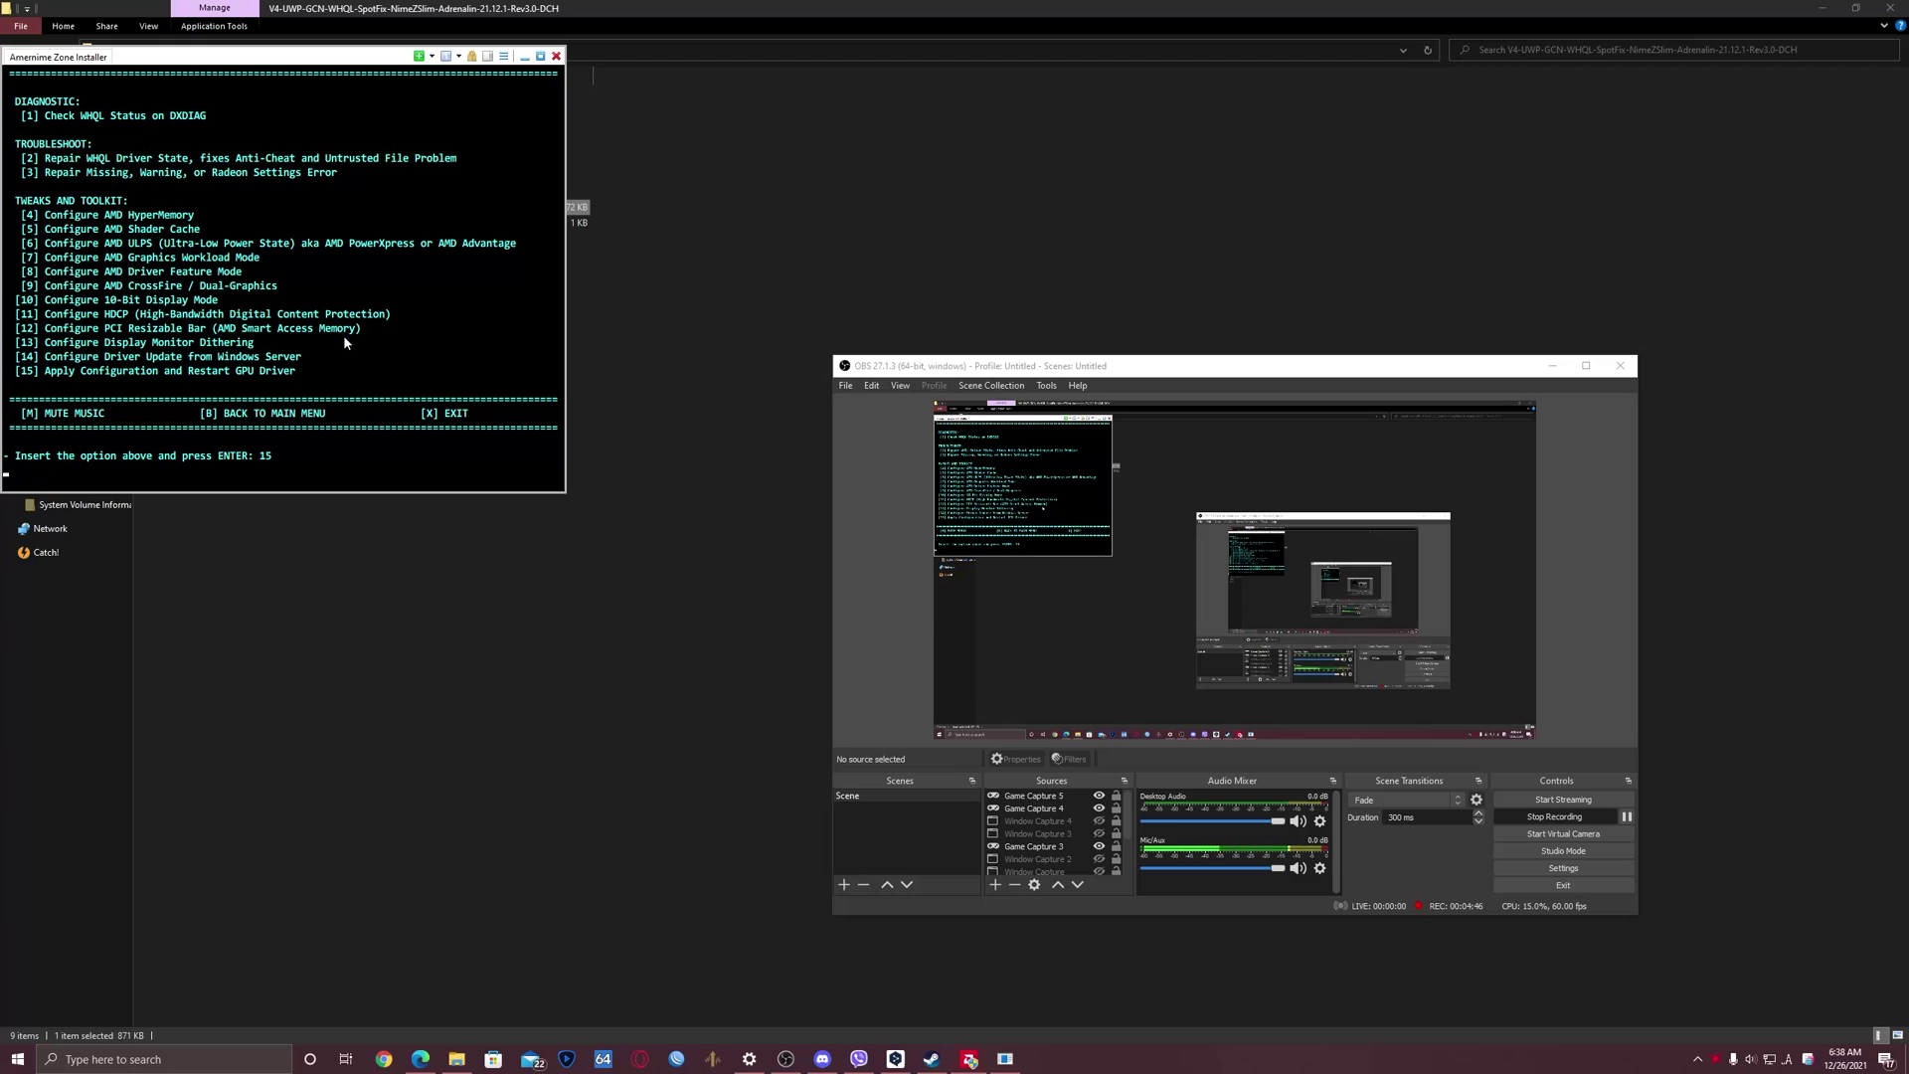
key("Return")
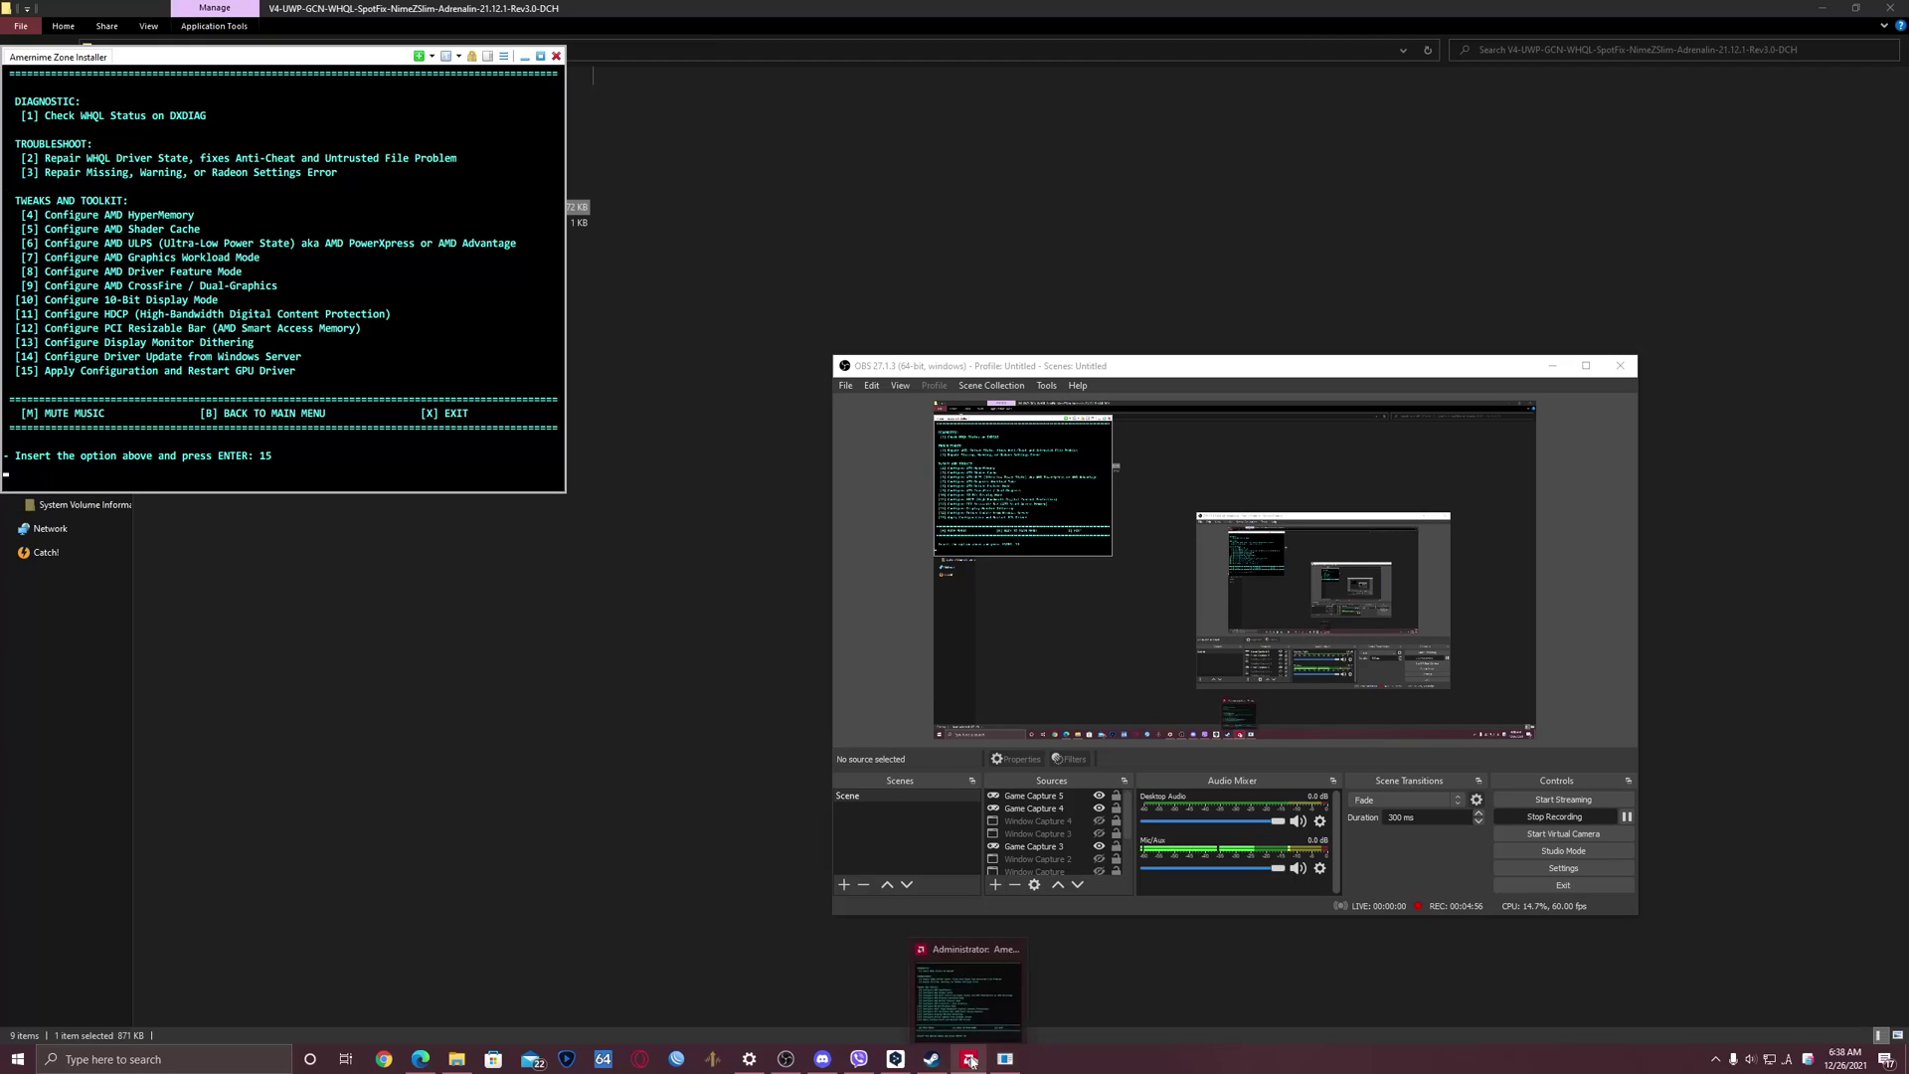
Step: Close the installer console and bring up the context menu for NZSetup.exe in Explorer
left_click(502, 481)
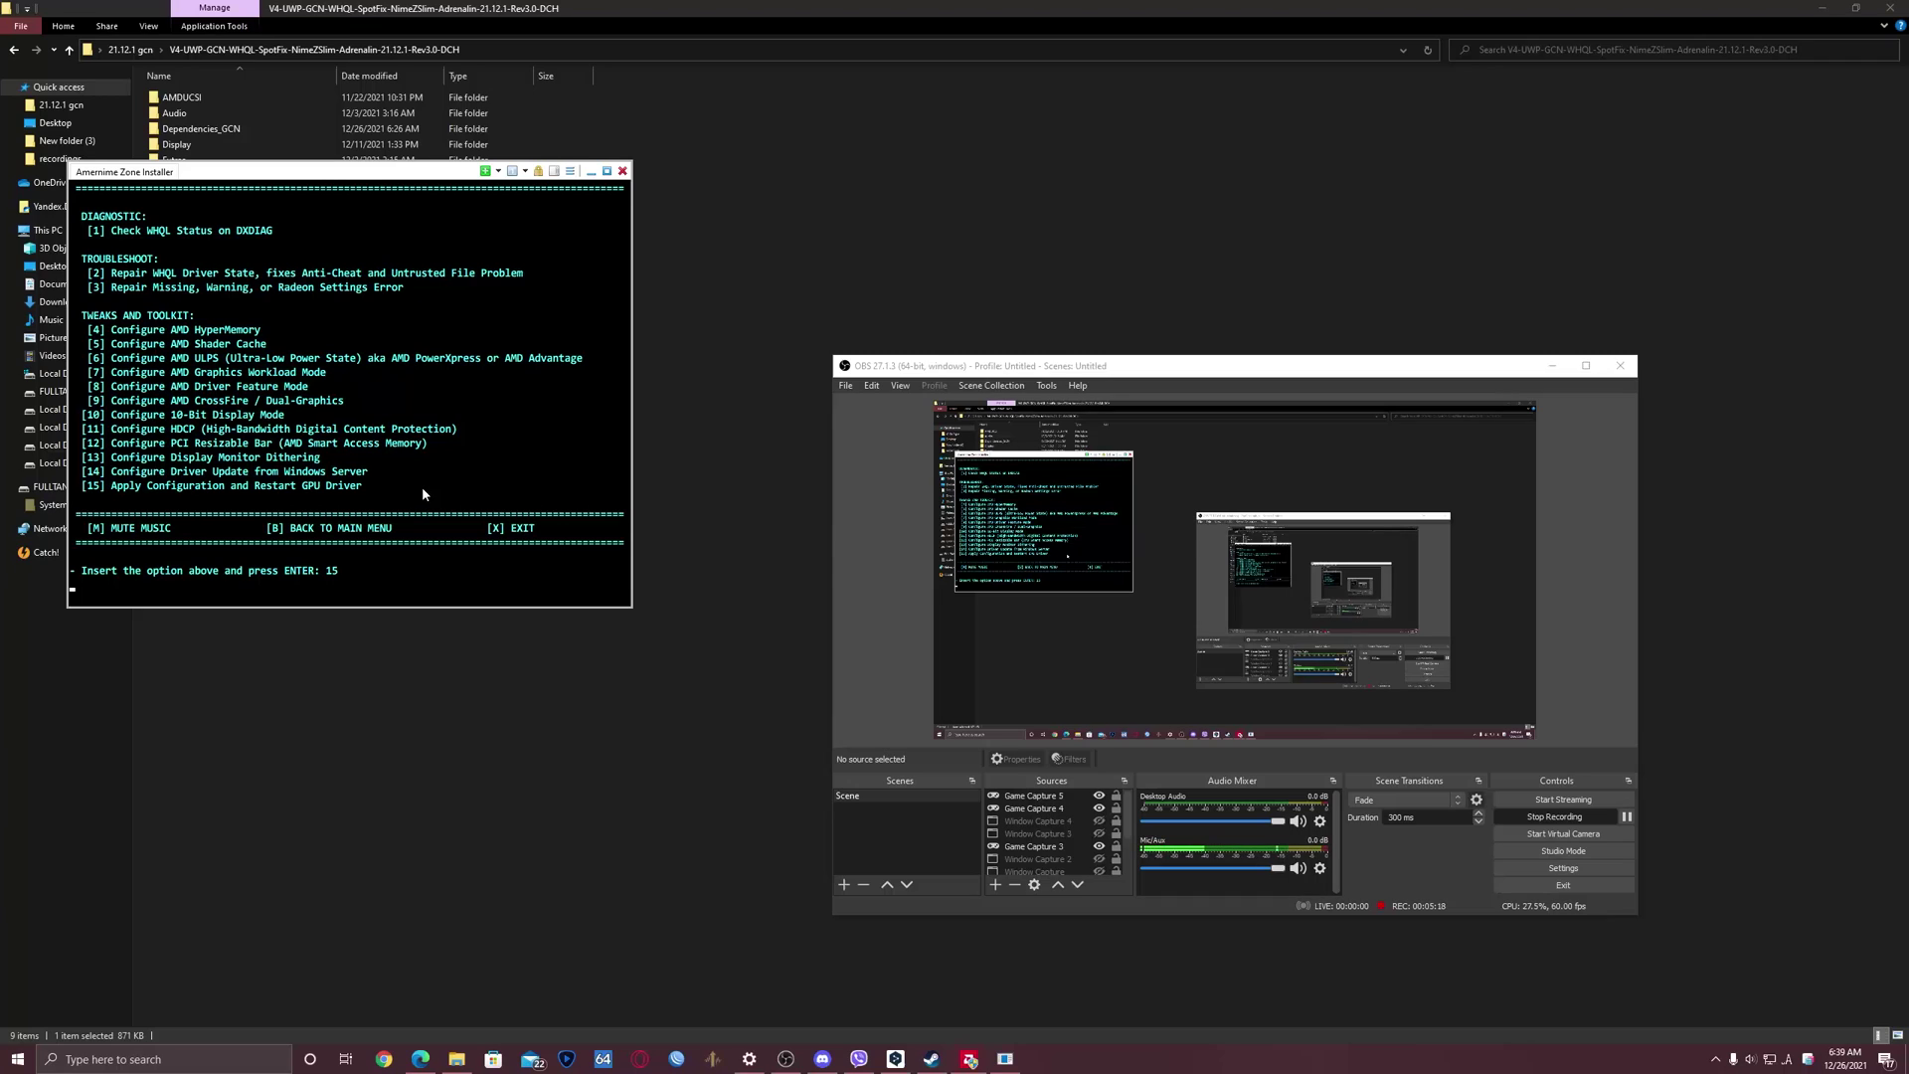
left_click(622, 173)
left_click(608, 503)
left_click(179, 208)
right_click(179, 207)
Step: Relaunch NZSetup.exe as administrator and mute the installer music with m
left_click(284, 225)
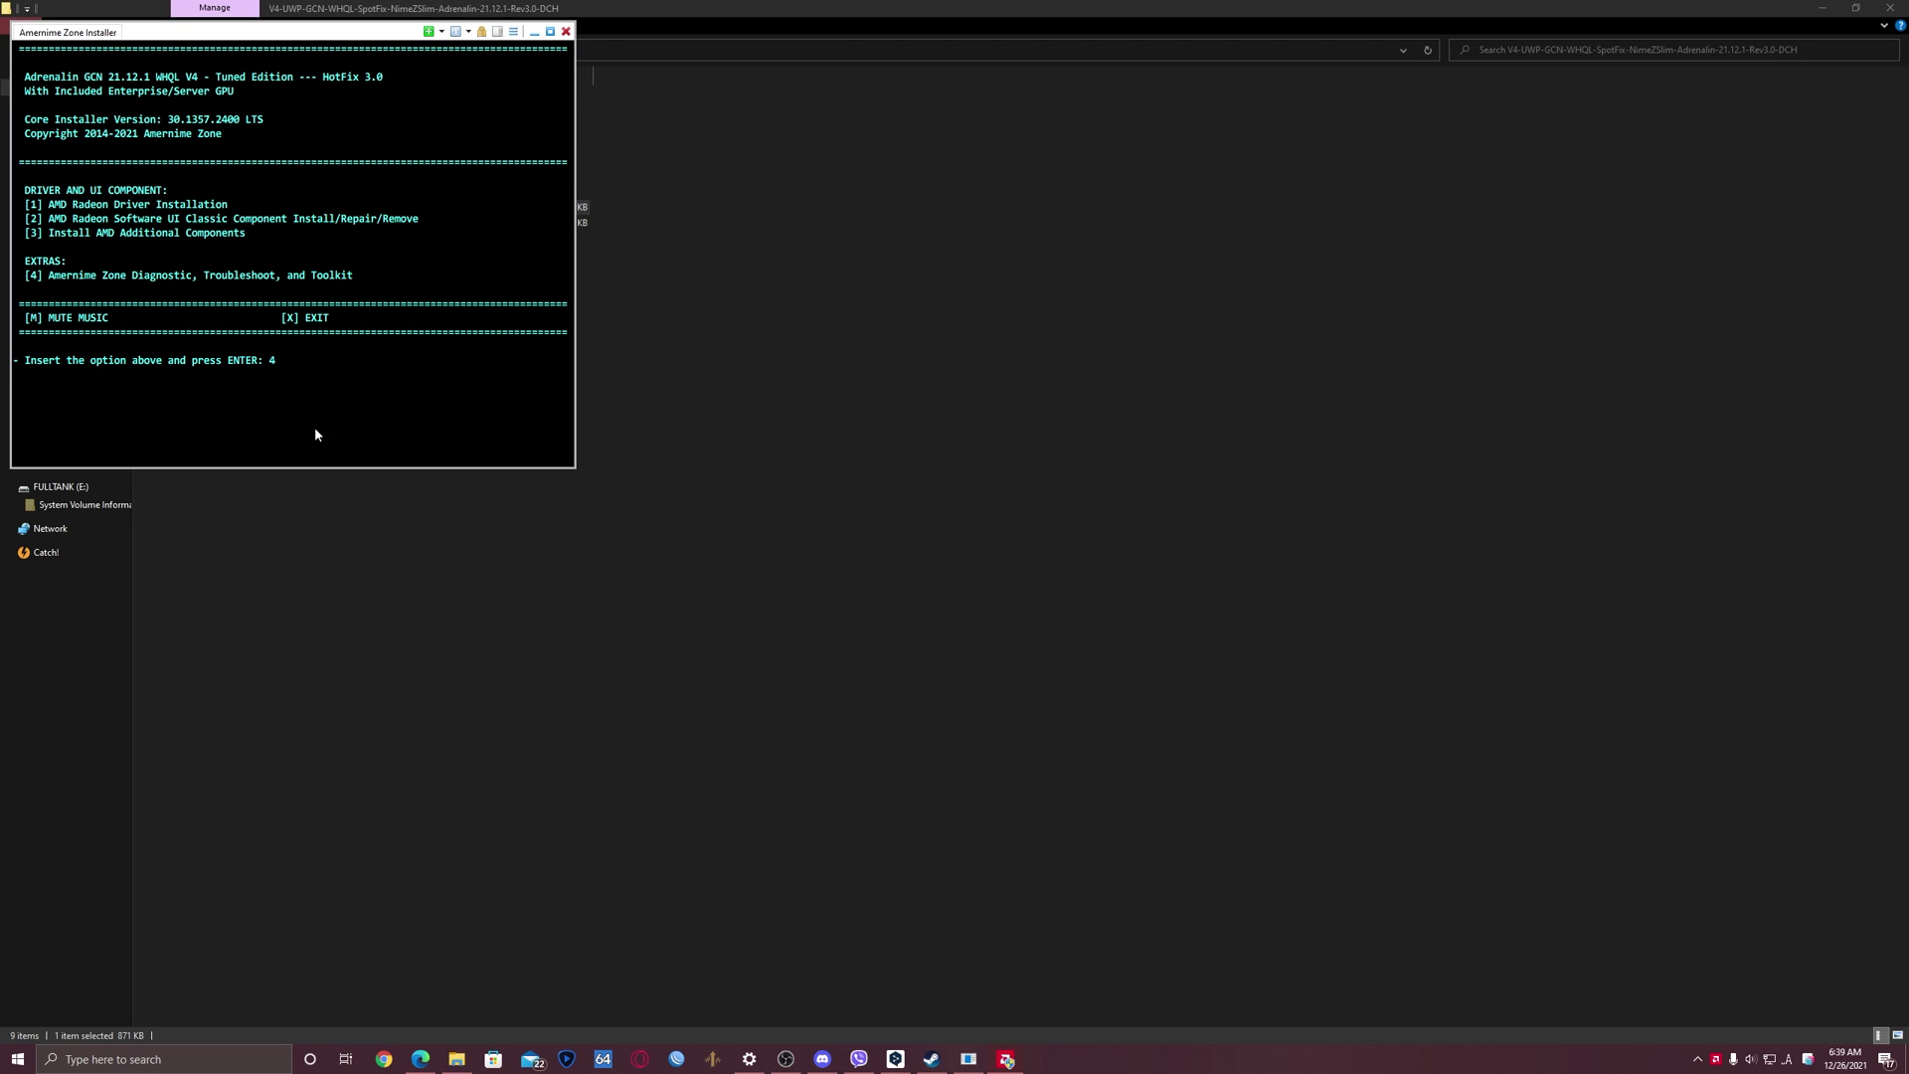
key("BackSpace")
type("m")
key("Return")
key("Return")
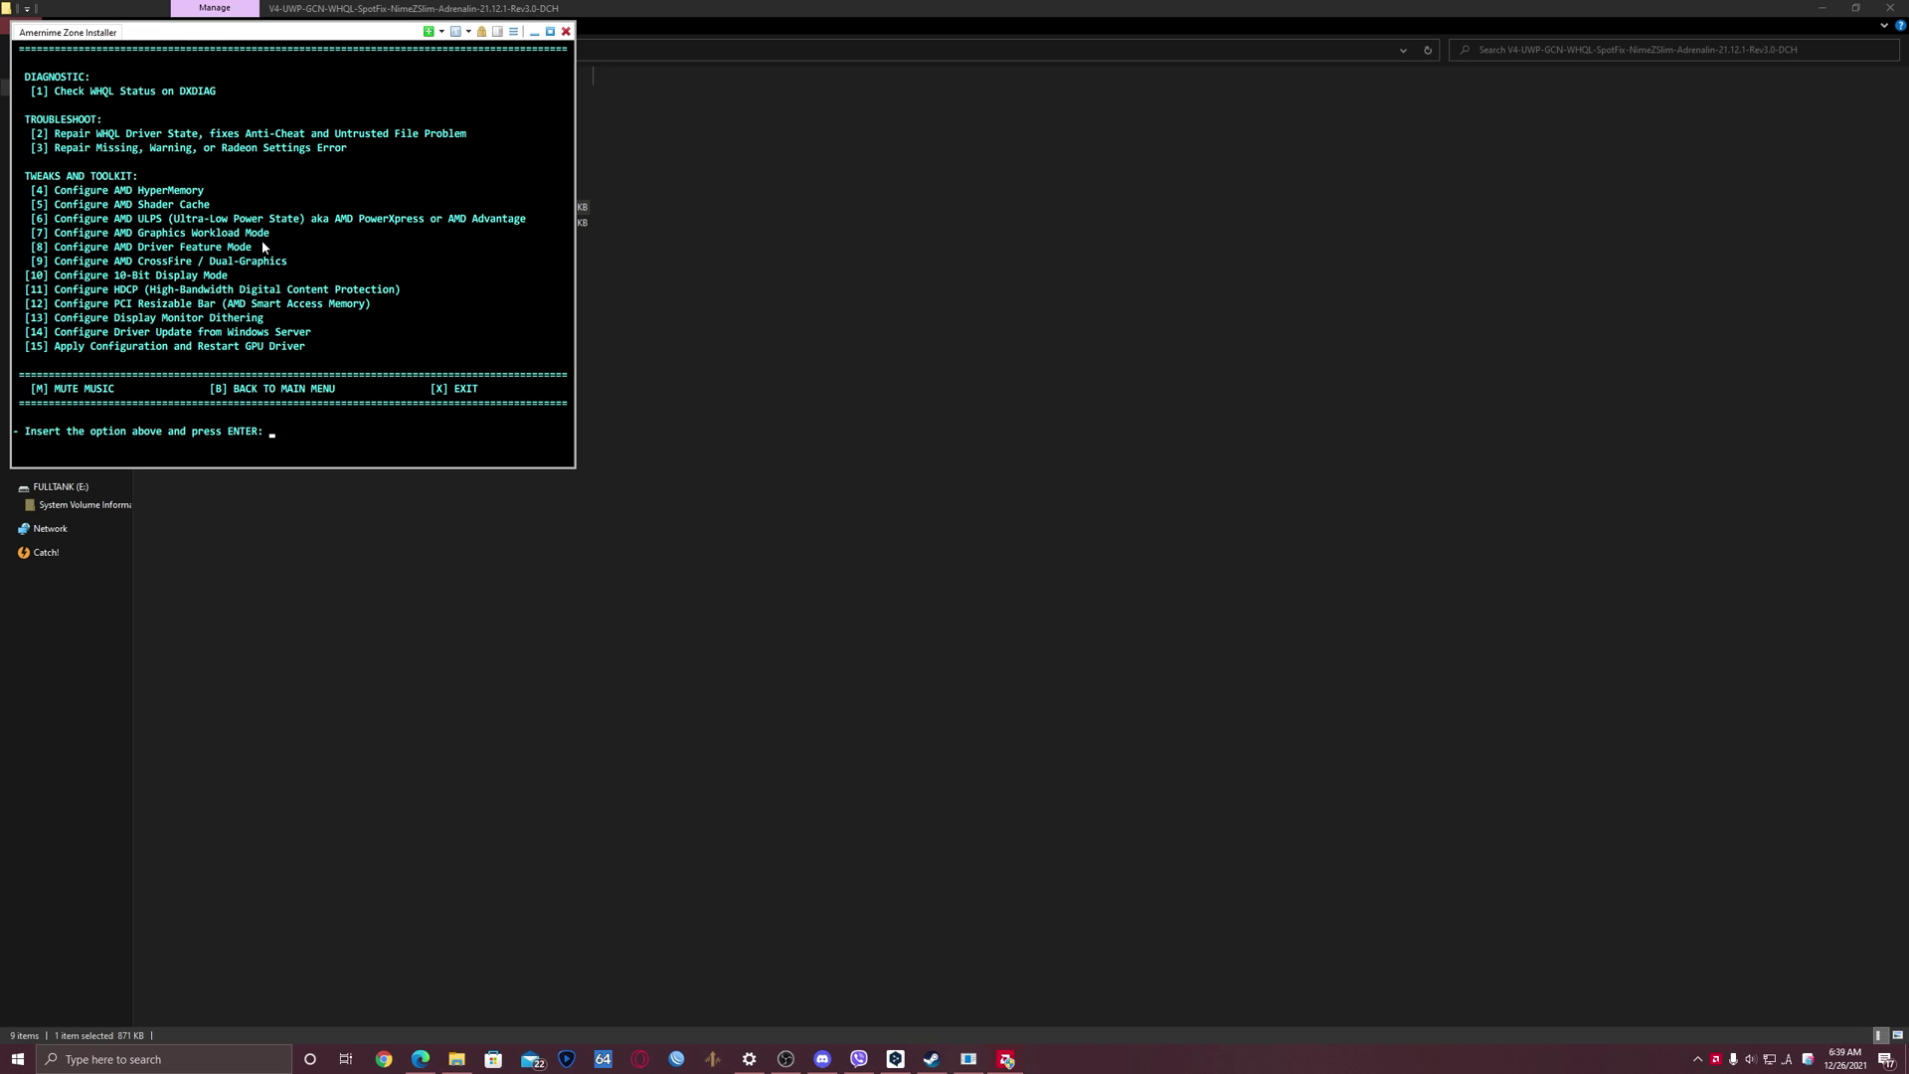
Step: View the Graphics Workload option 7 and cancel, keeping GRAPHICS mode unchanged
type("7")
key("Return")
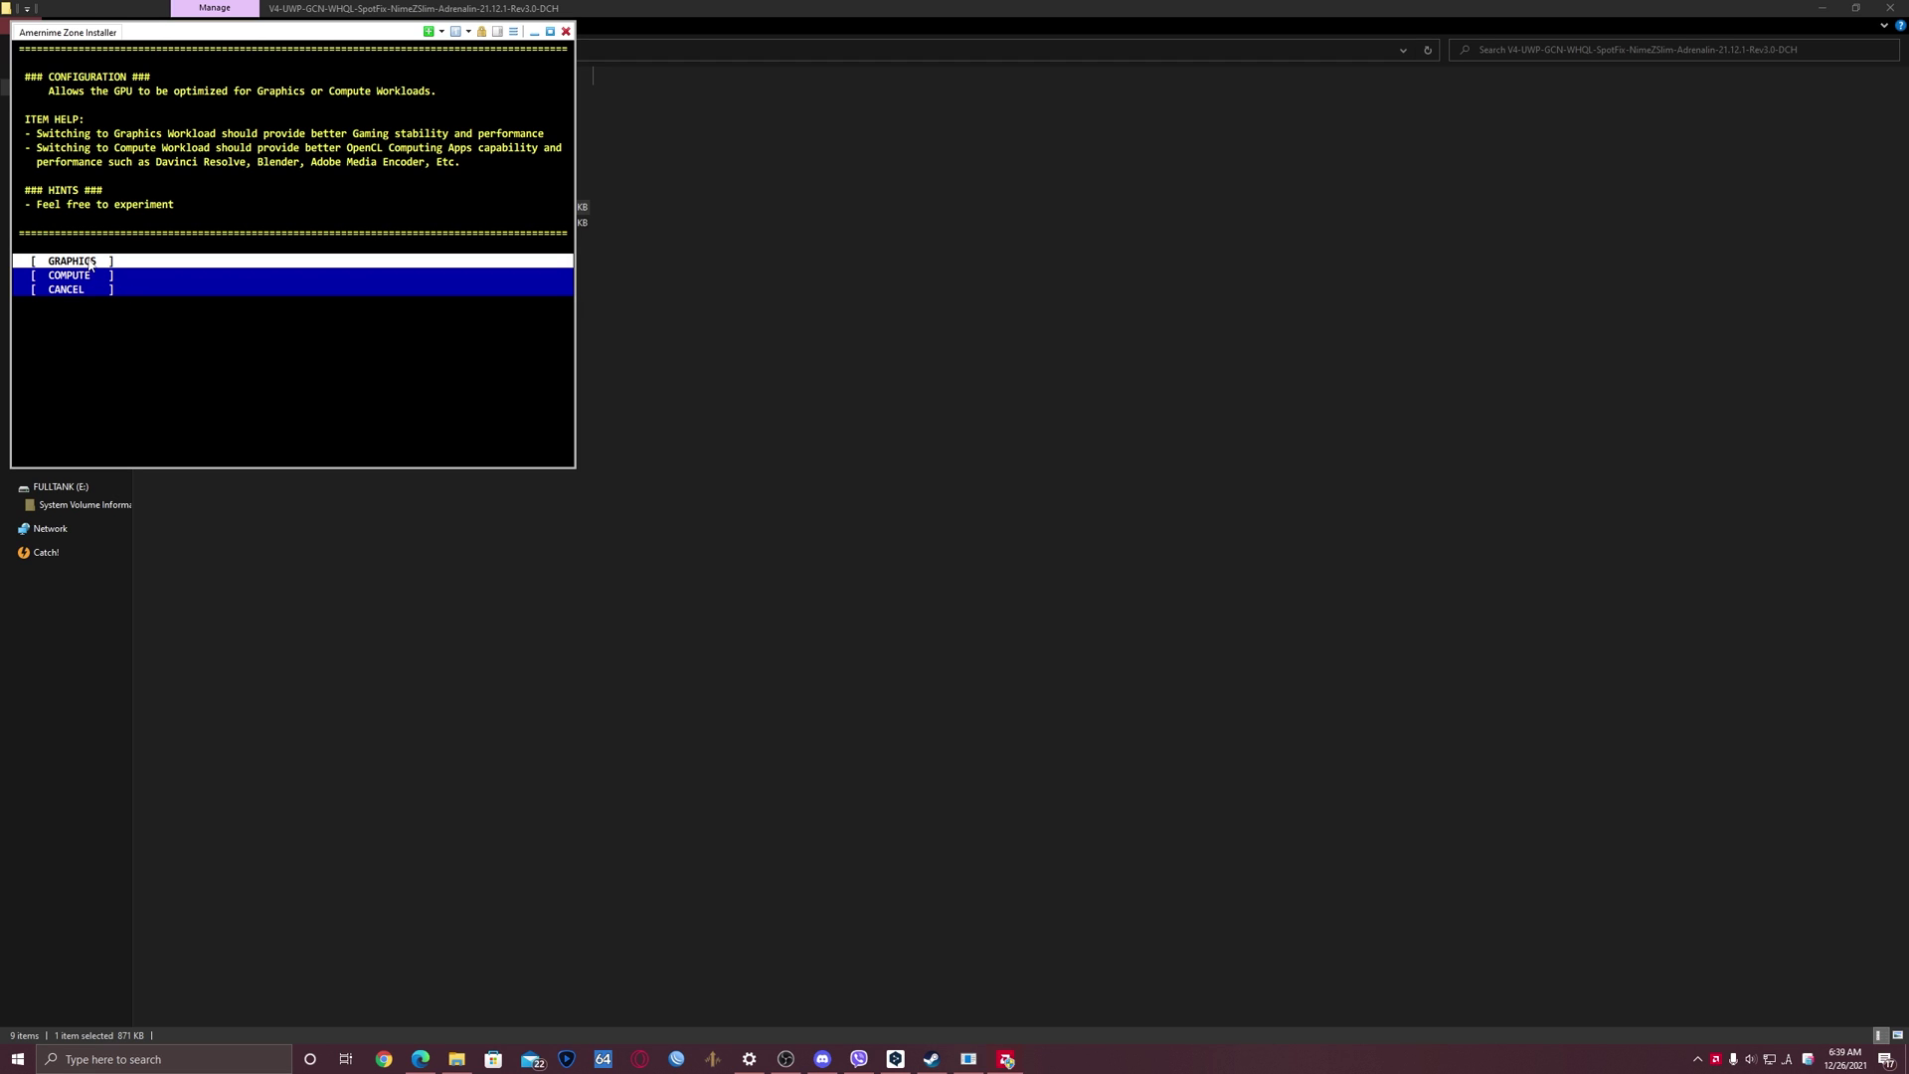
key("Down")
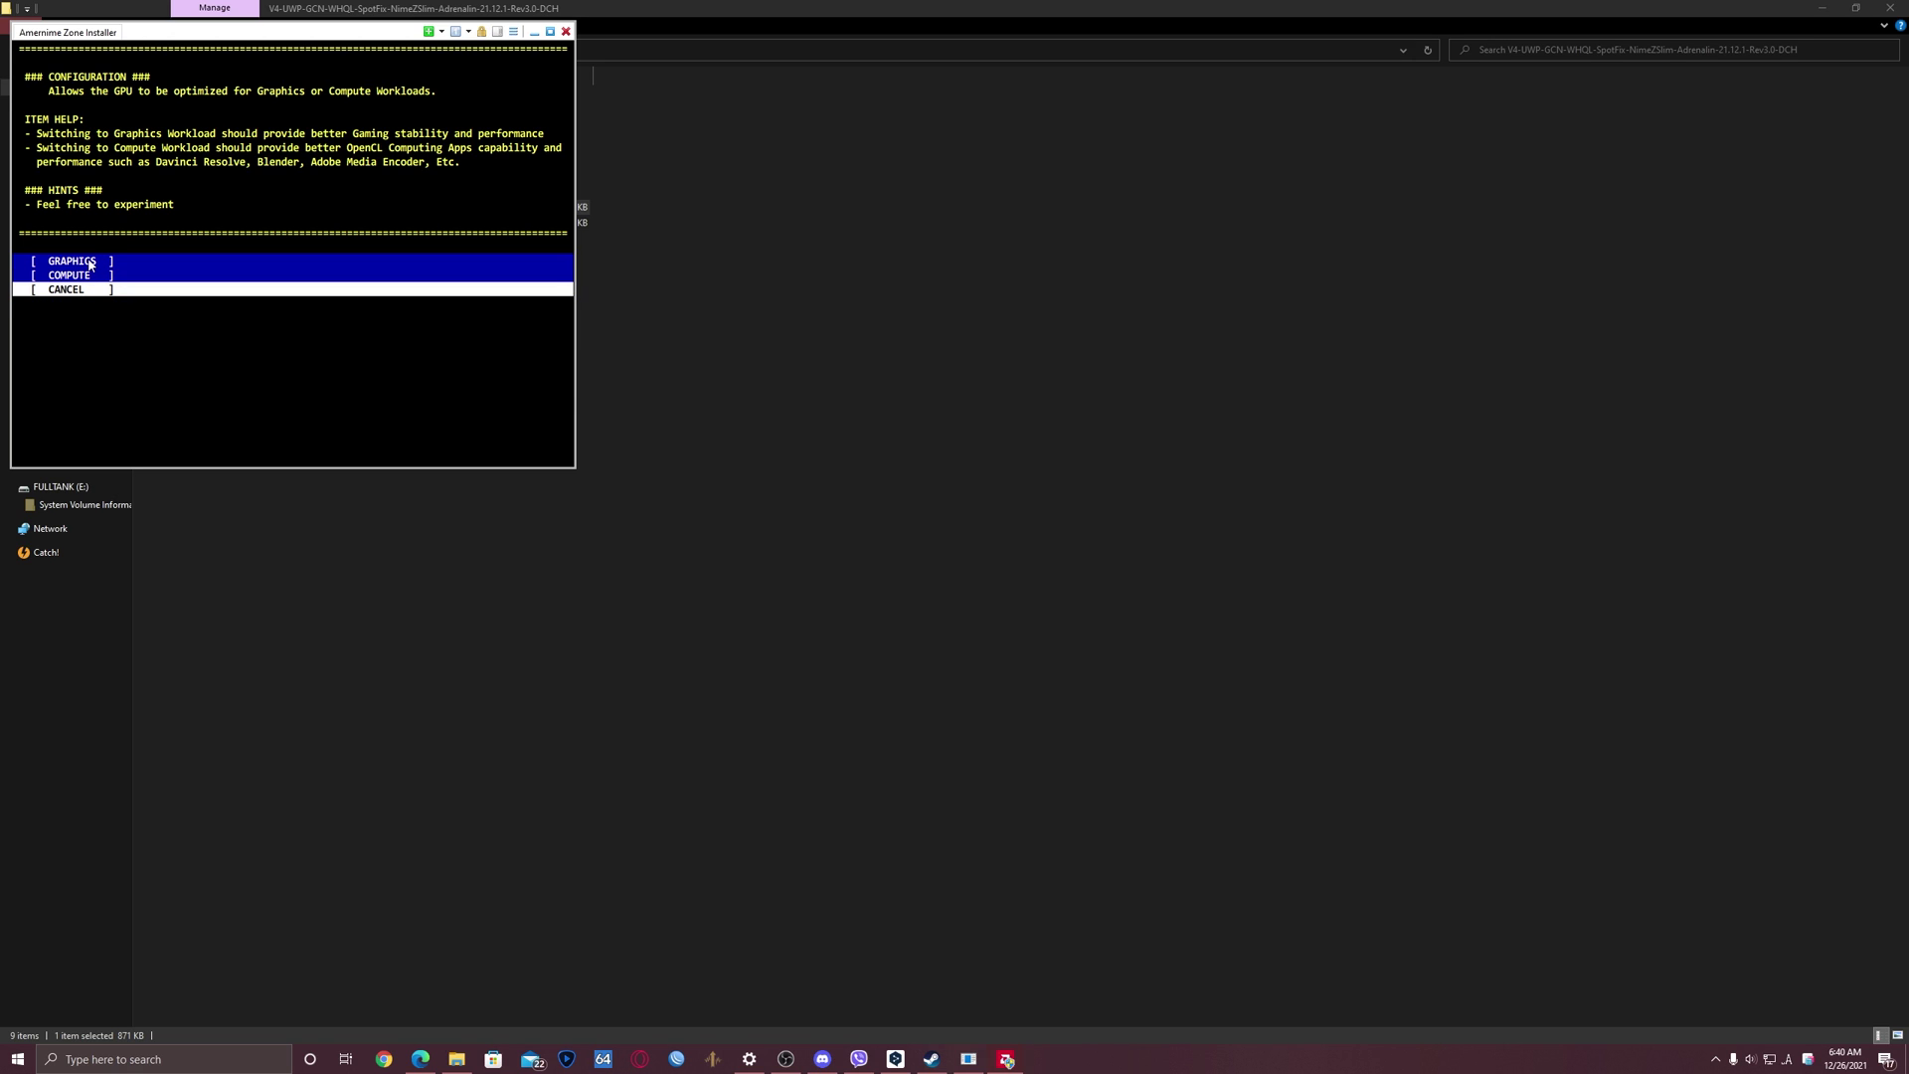
key("Return")
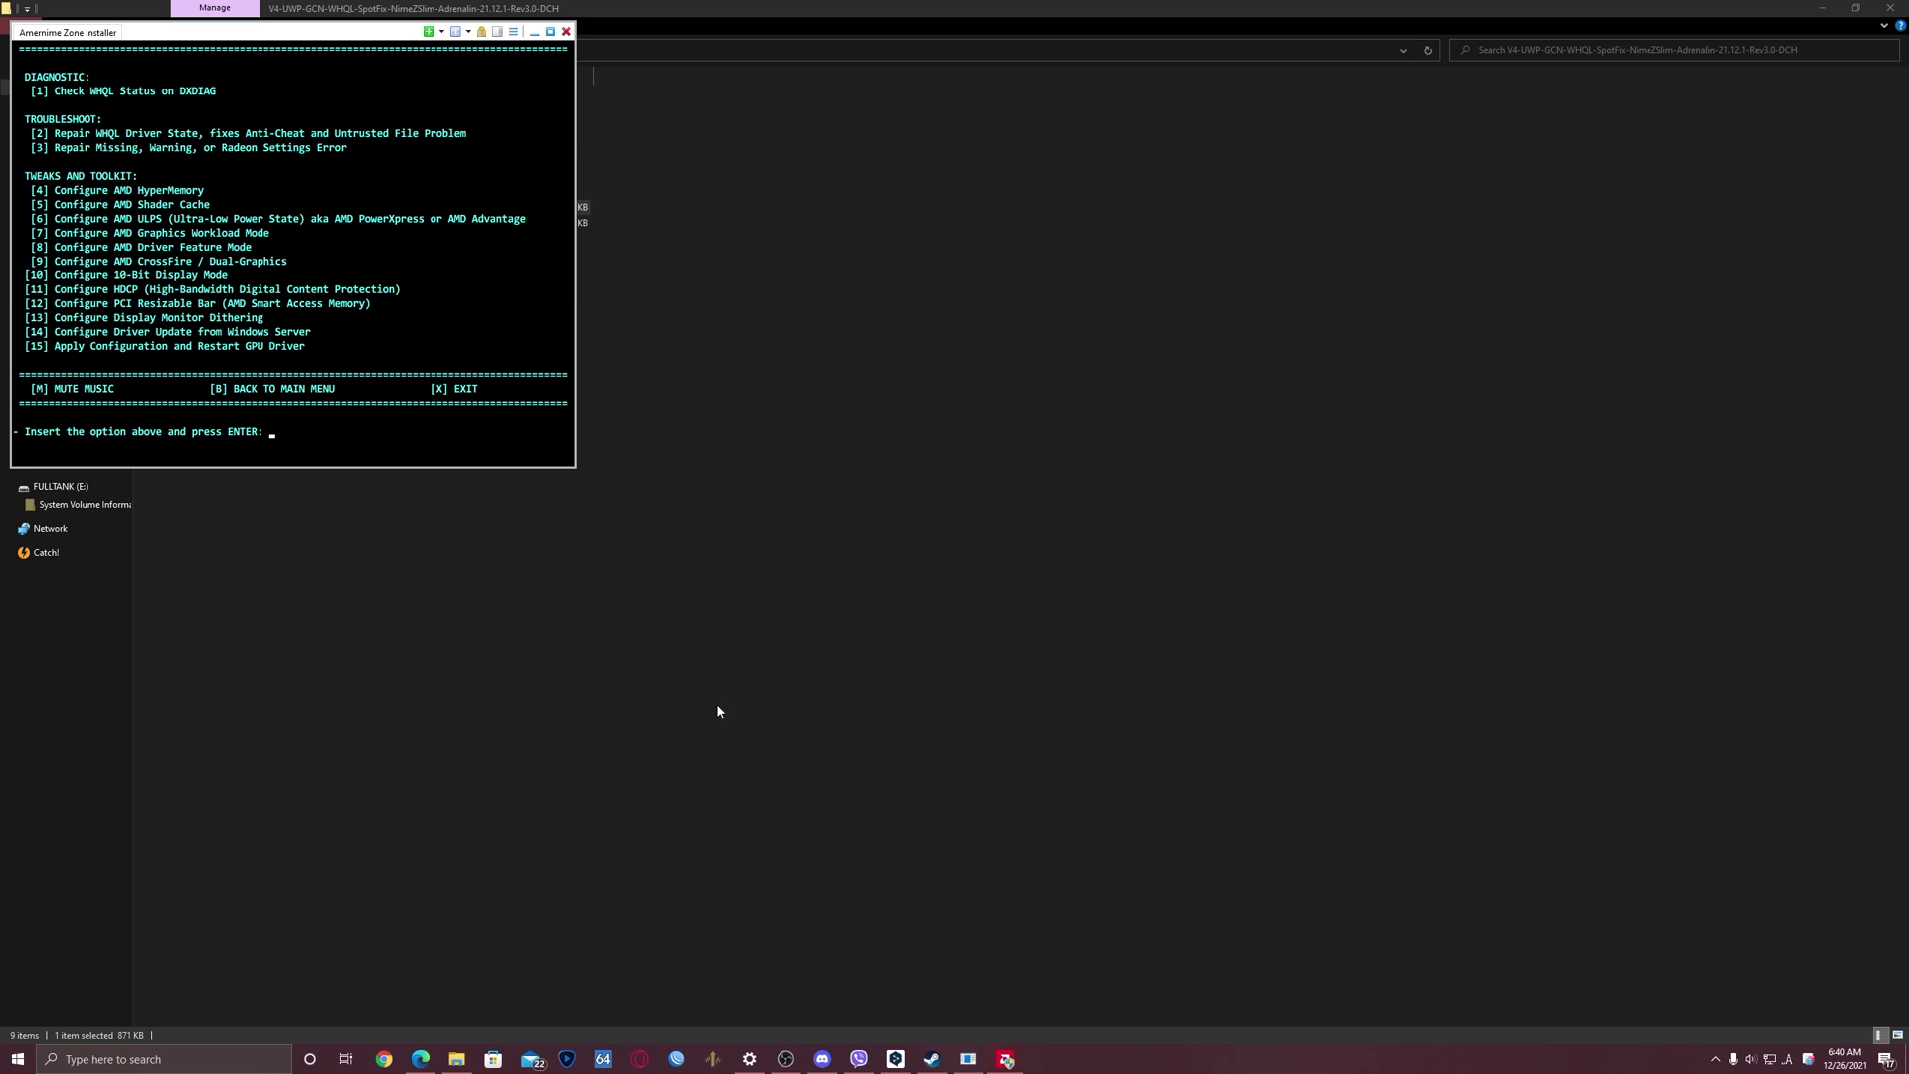
Step: Minimize DeepL, restore OBS, and open the Windows Update settings page by searching 'upda'
left_click(894, 1059)
left_click(893, 1060)
left_click(785, 1060)
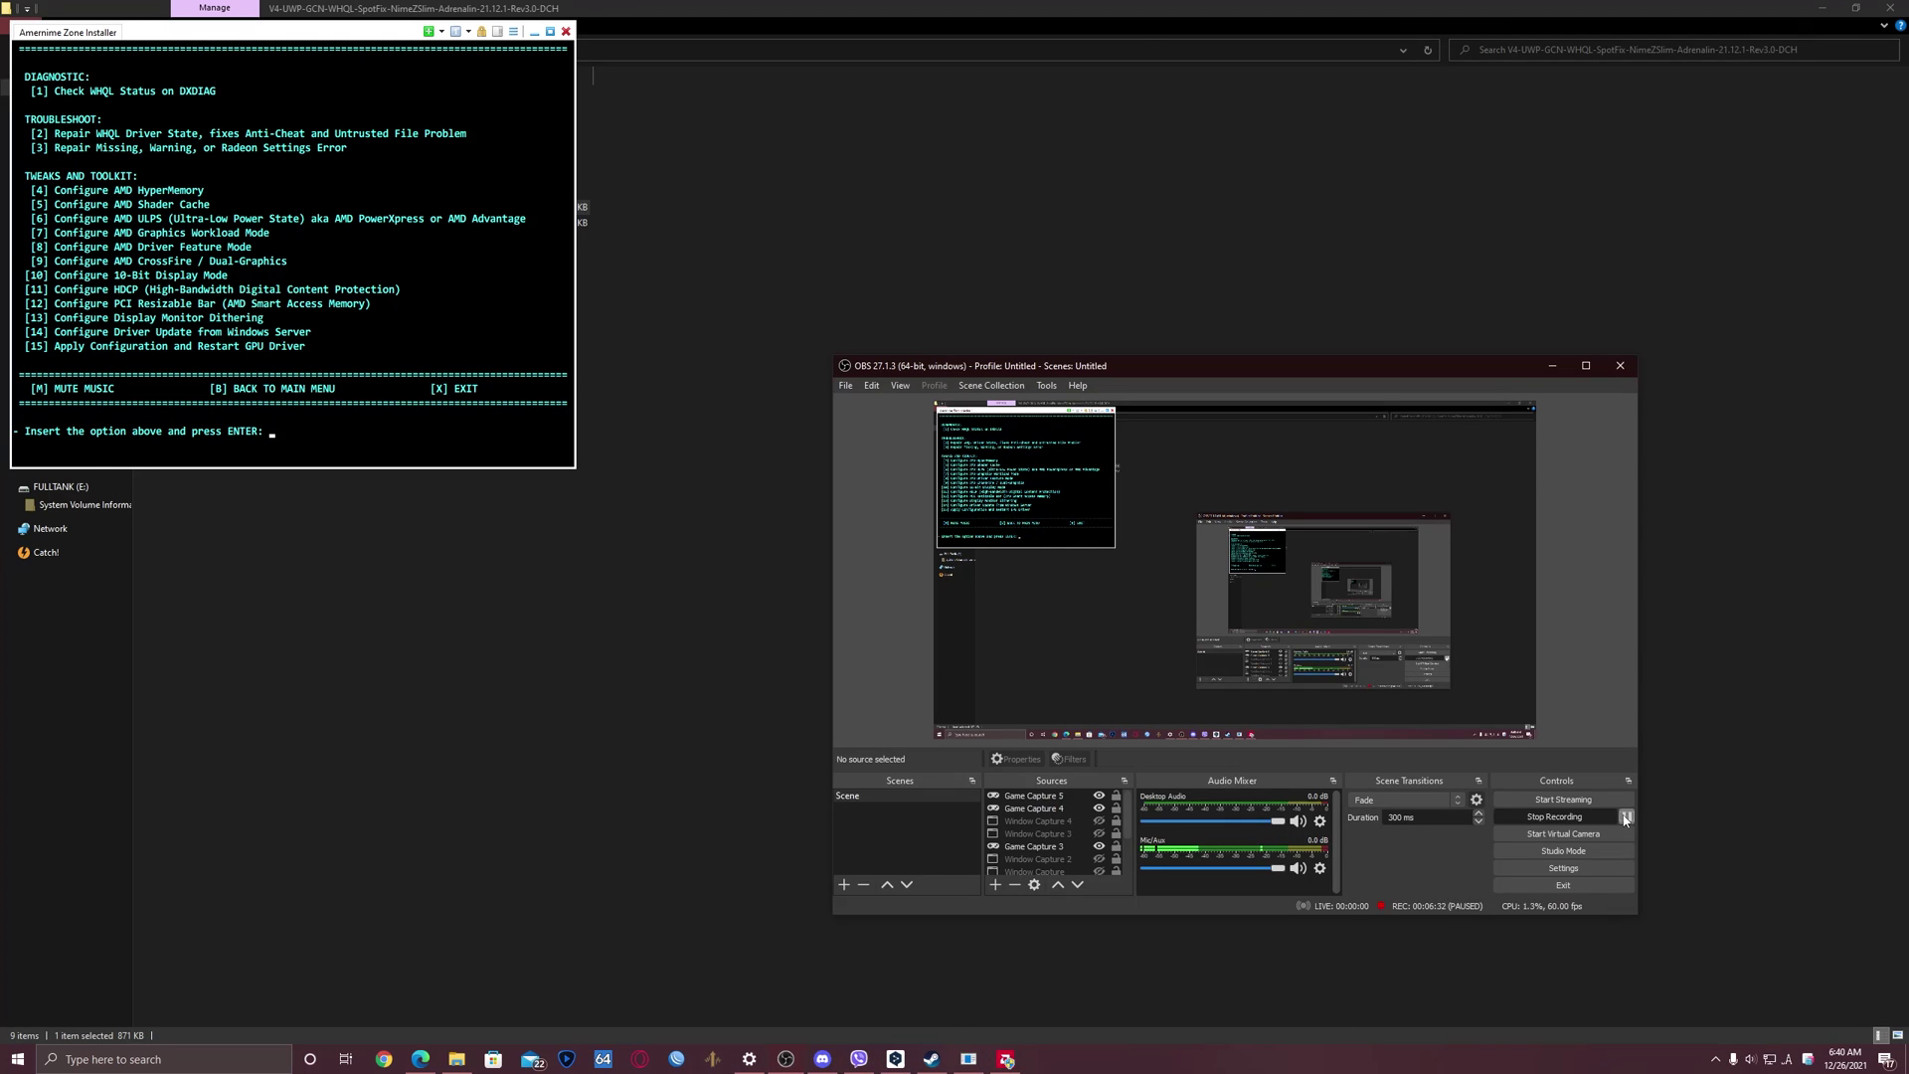
left_click(149, 1060)
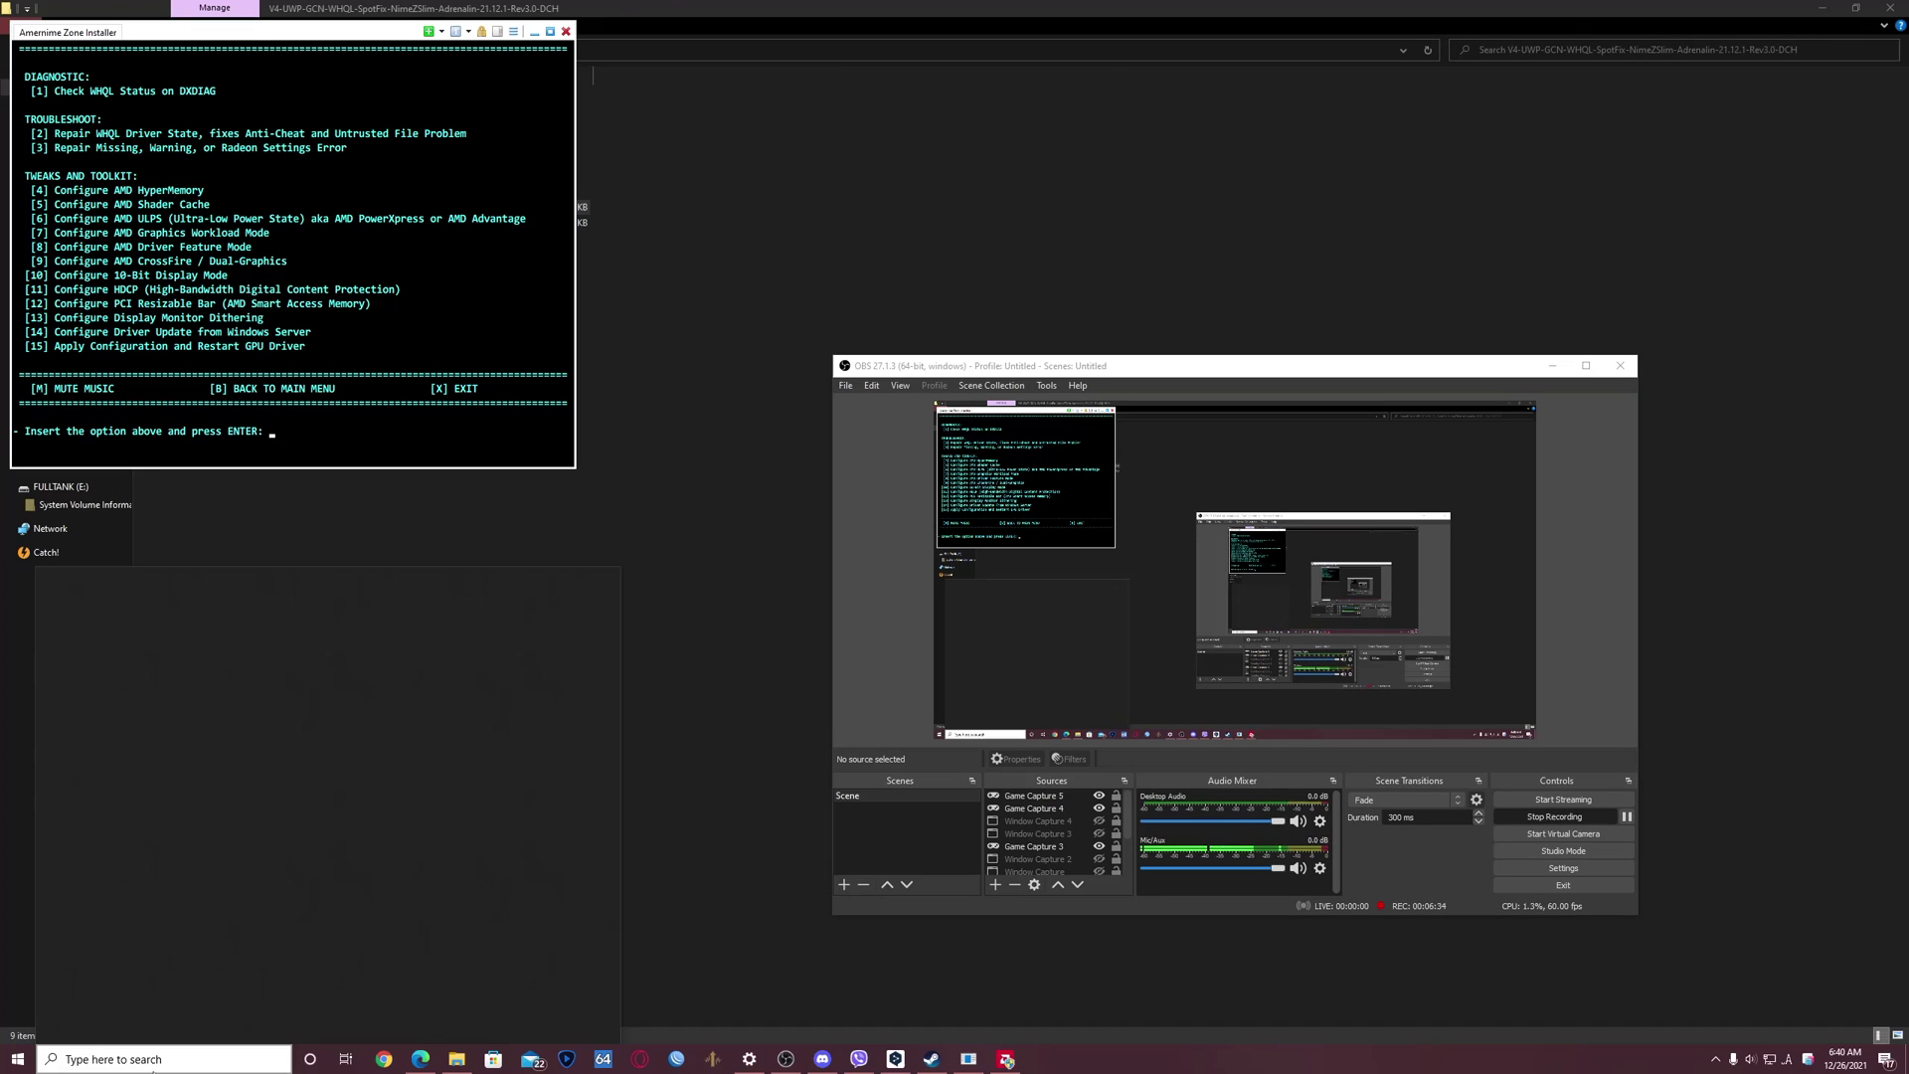
type("upda")
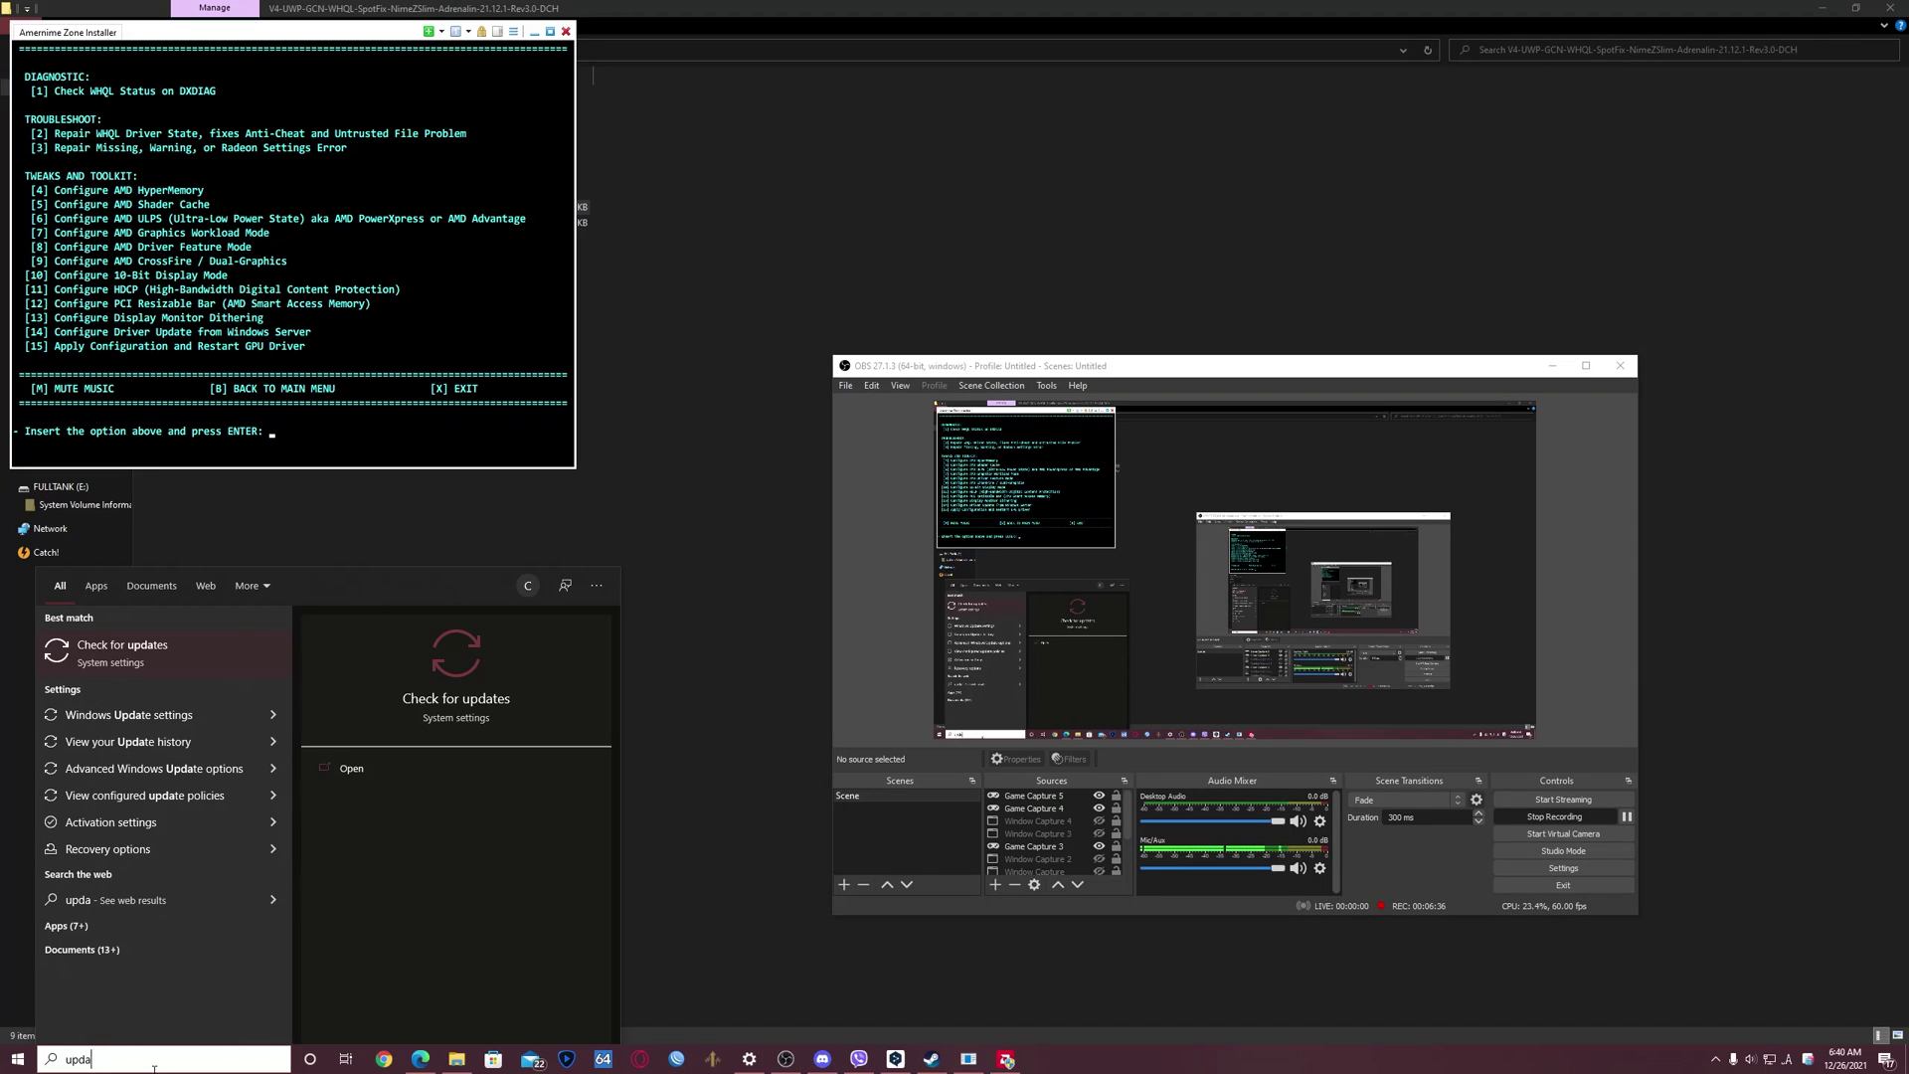
key("Return")
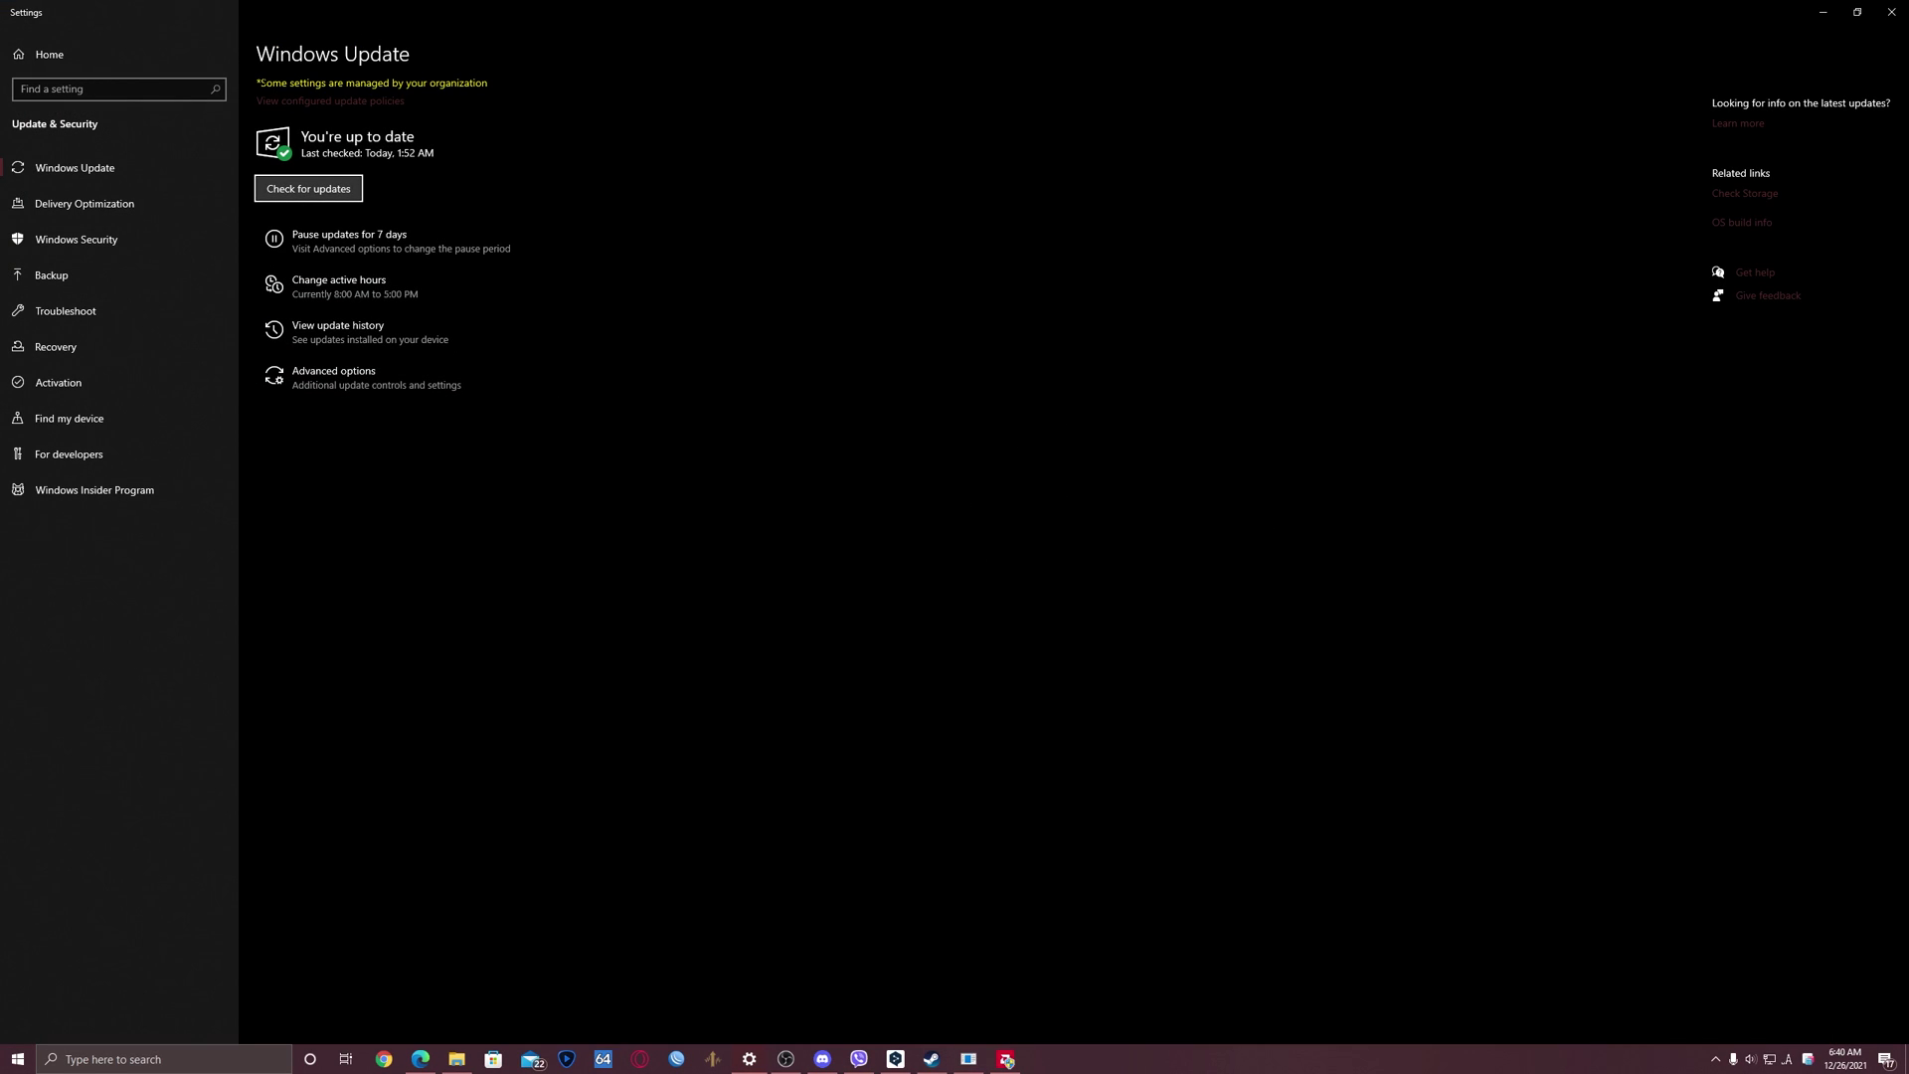
Step: Highlight the 'Some settings are managed by your organization' notice twice, then close Settings
left_click_drag(257, 83, 488, 83)
left_click(499, 90)
left_click_drag(256, 83, 489, 82)
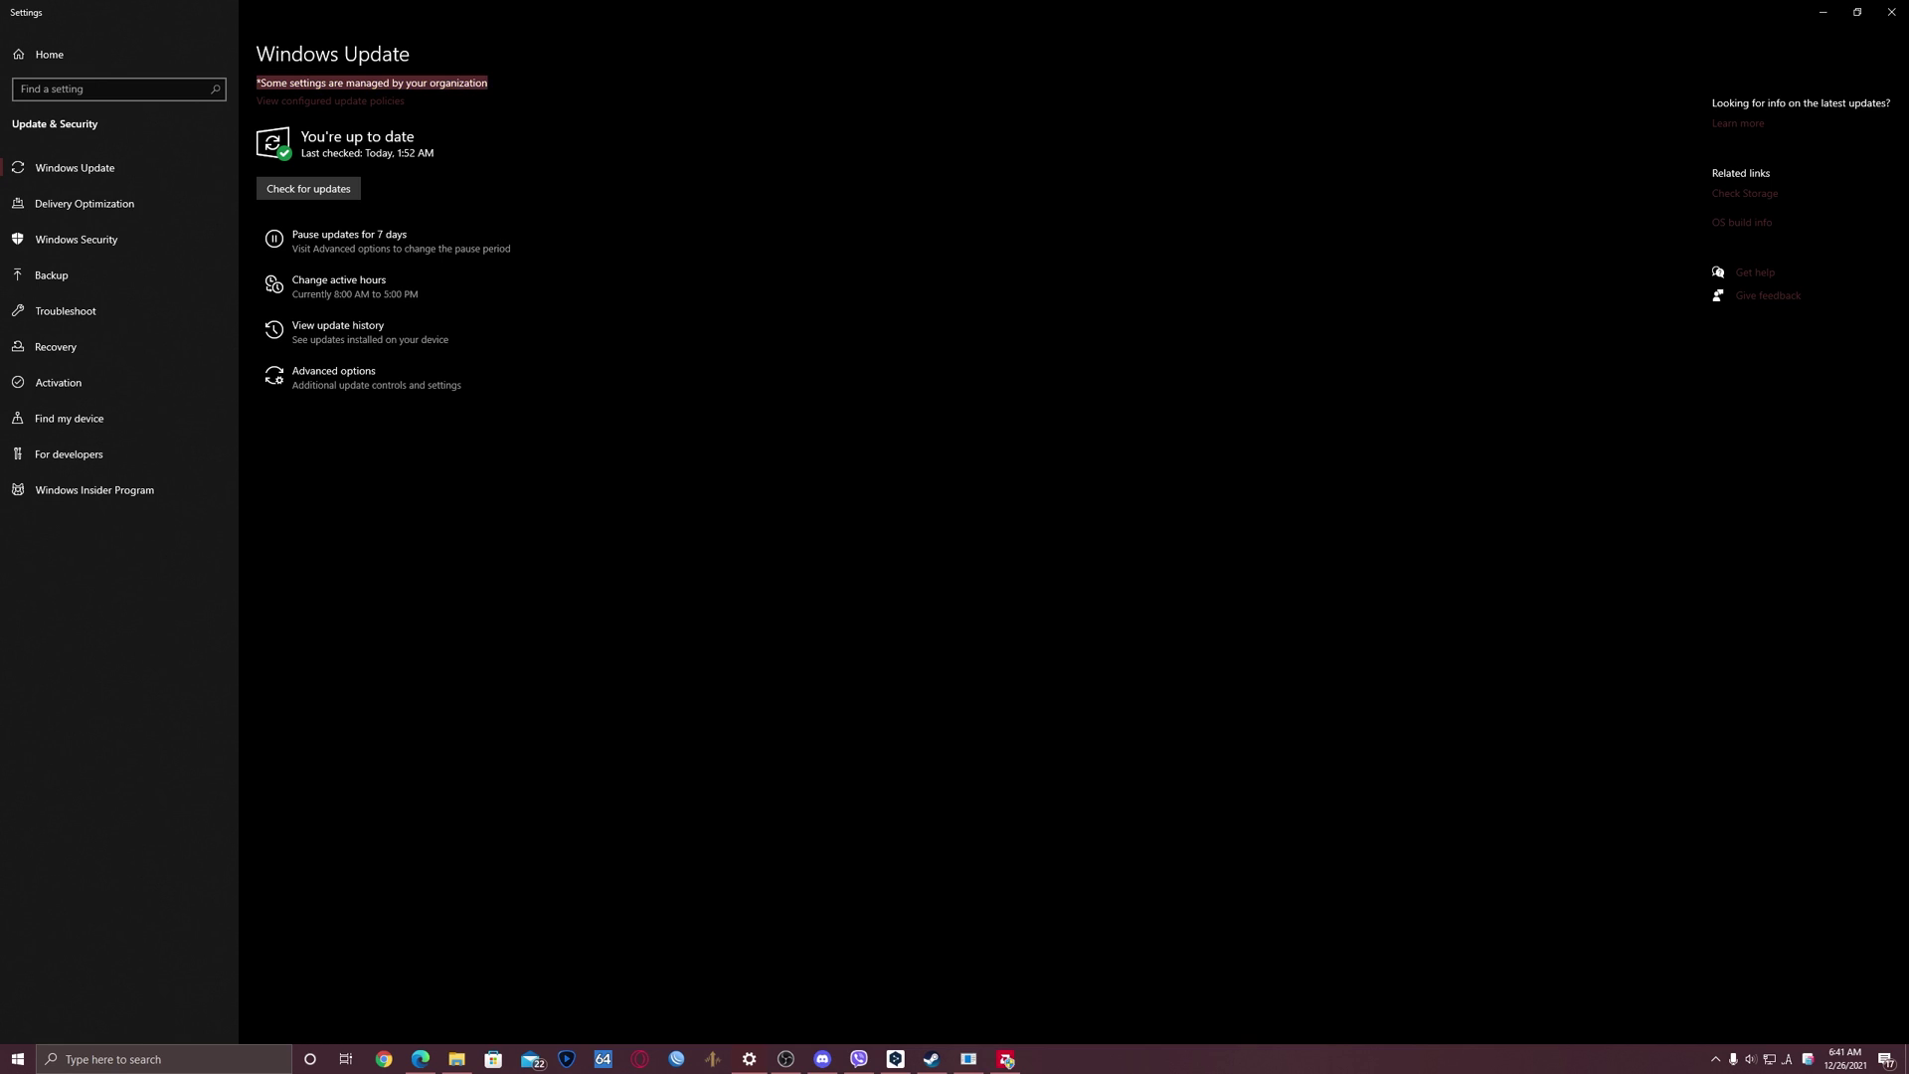
left_click(503, 90)
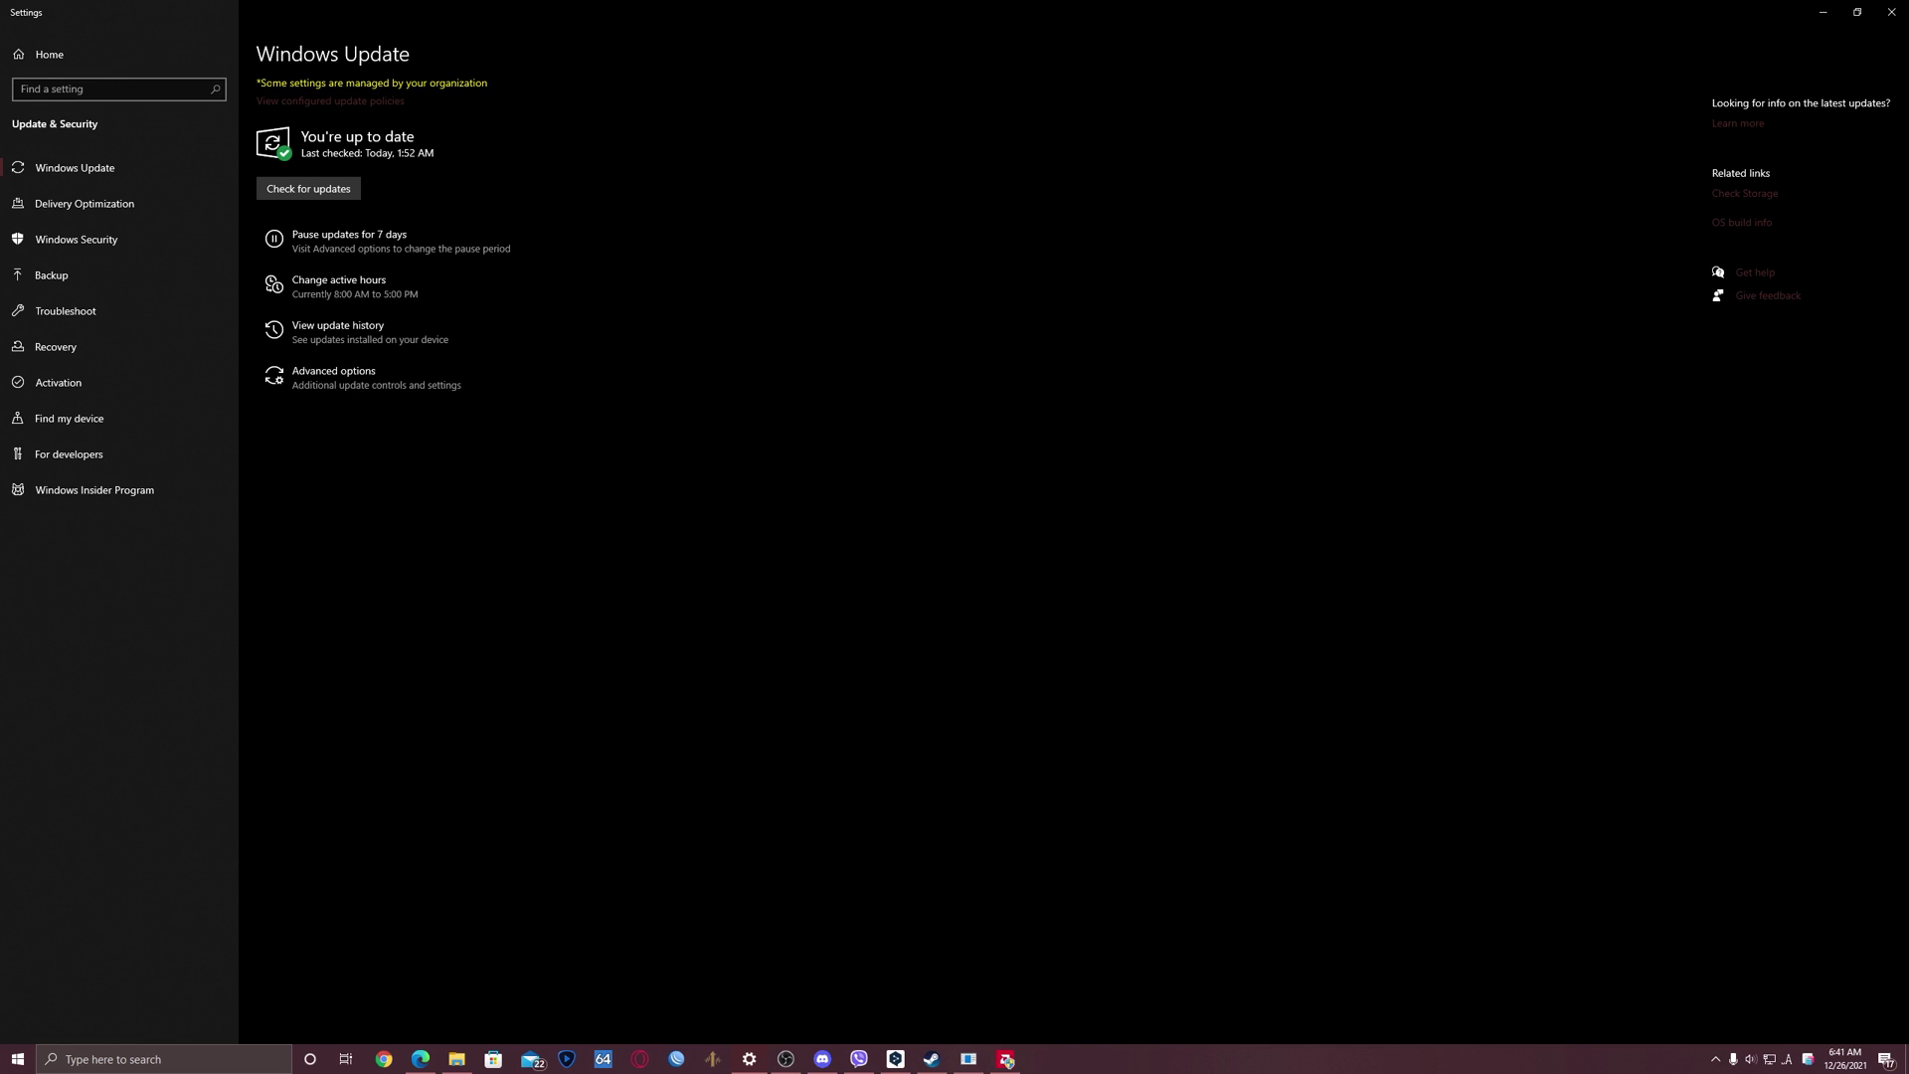
left_click(1890, 12)
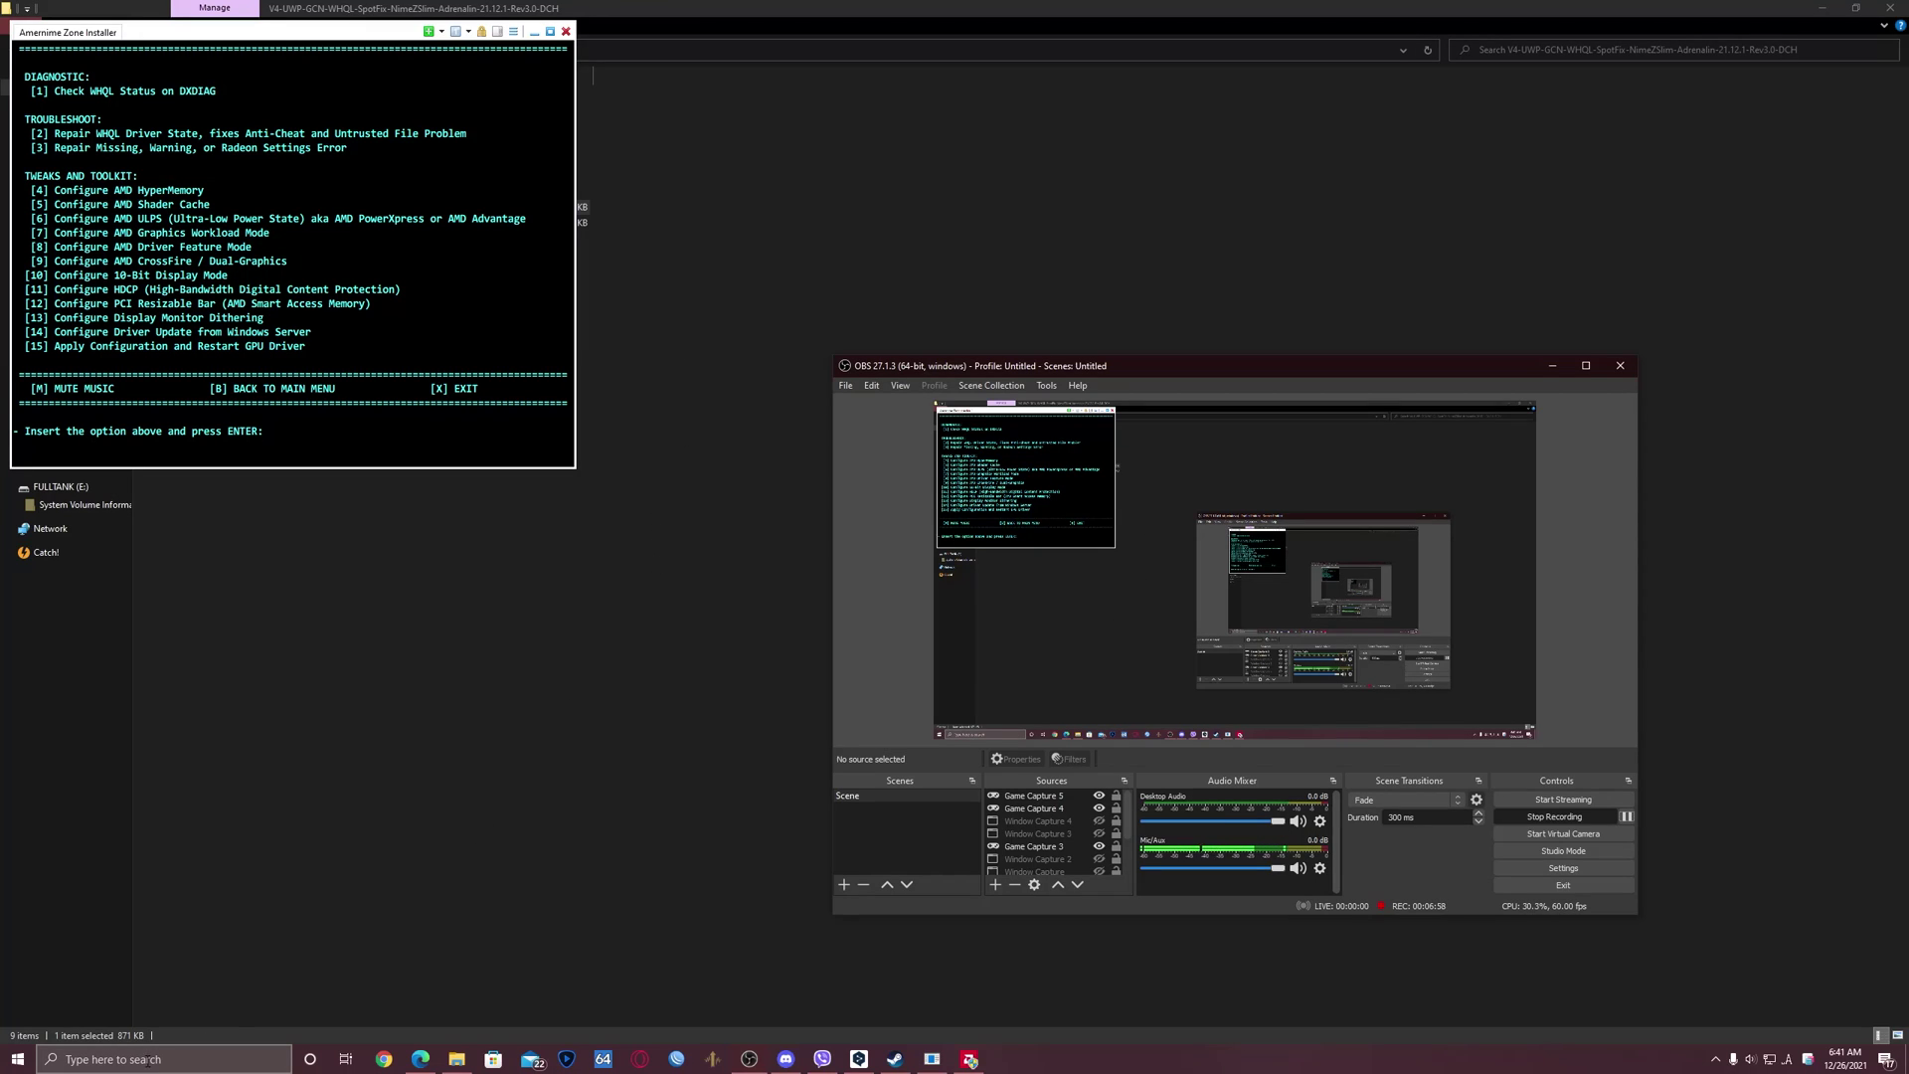
Step: Launch the Local Group Policy Editor (gpedit.msc) with run-as options
left_click(180, 1056)
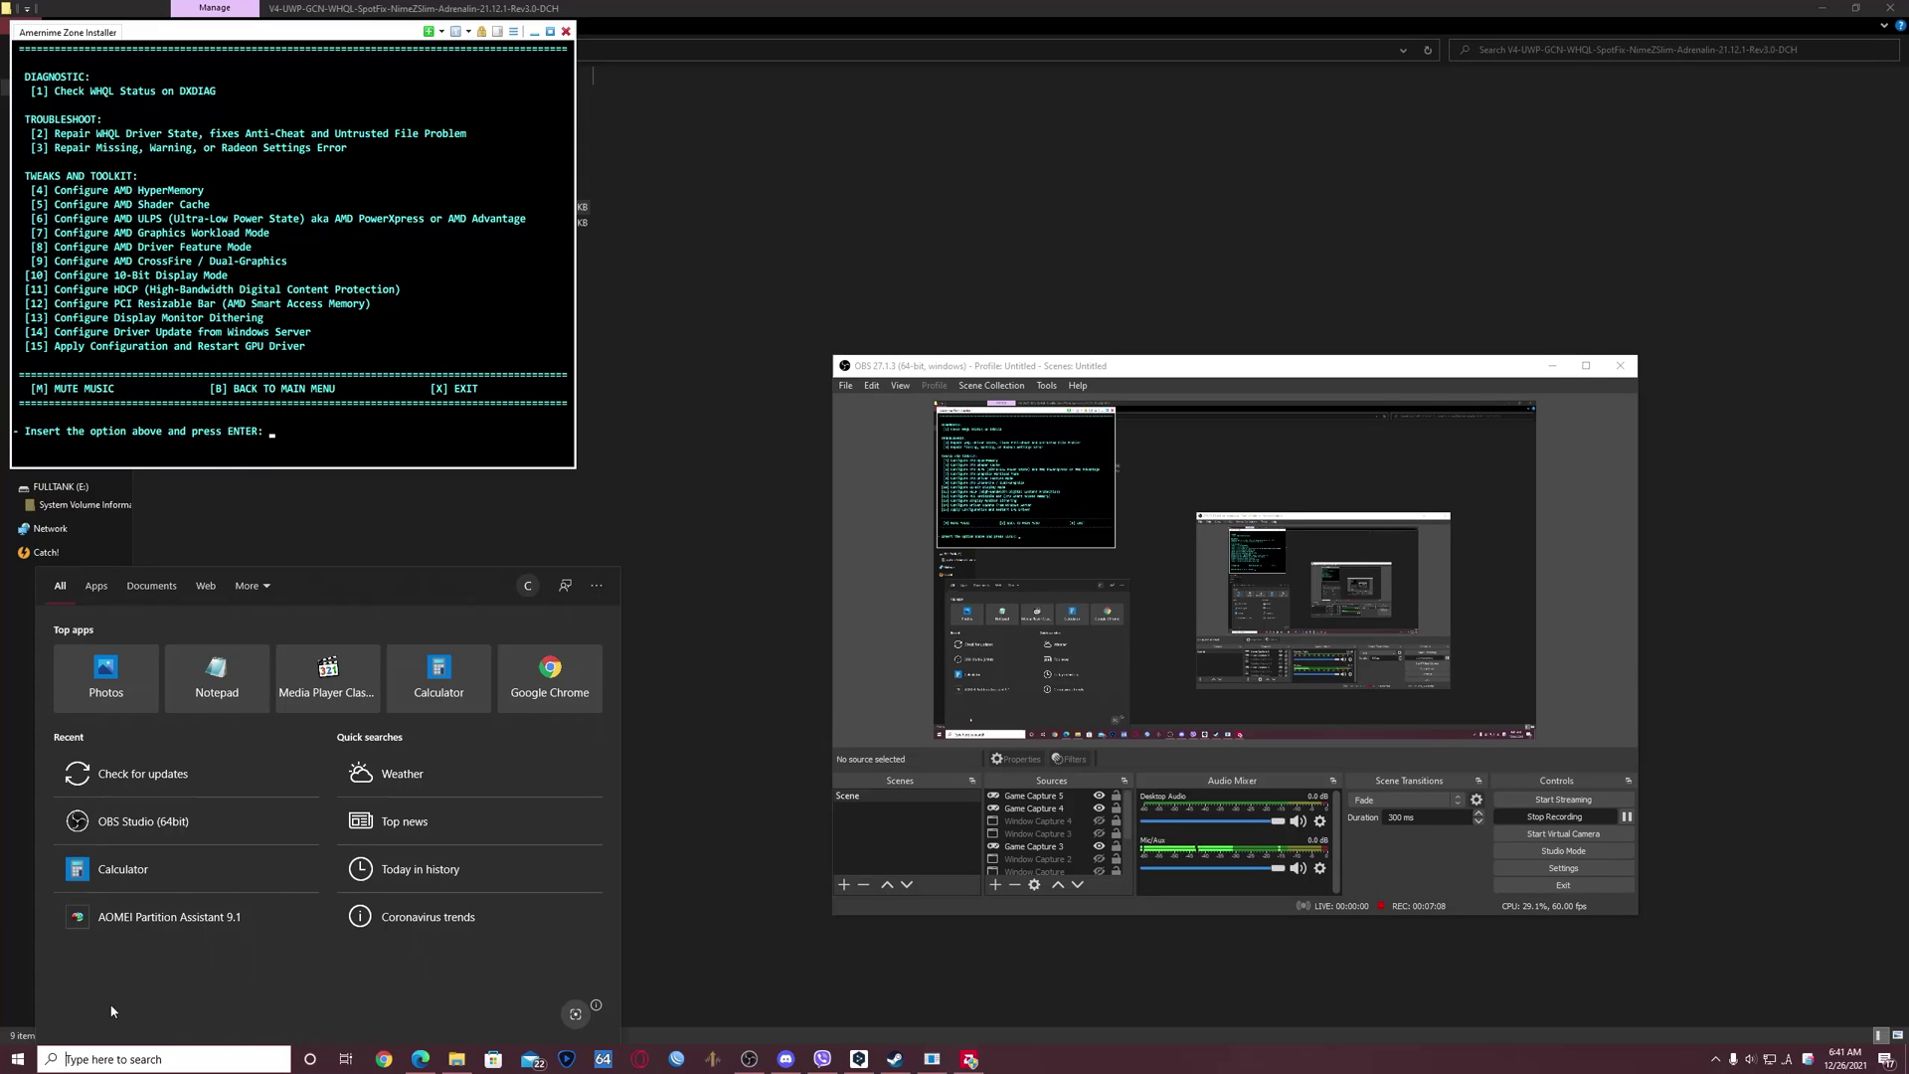
type("gpedi")
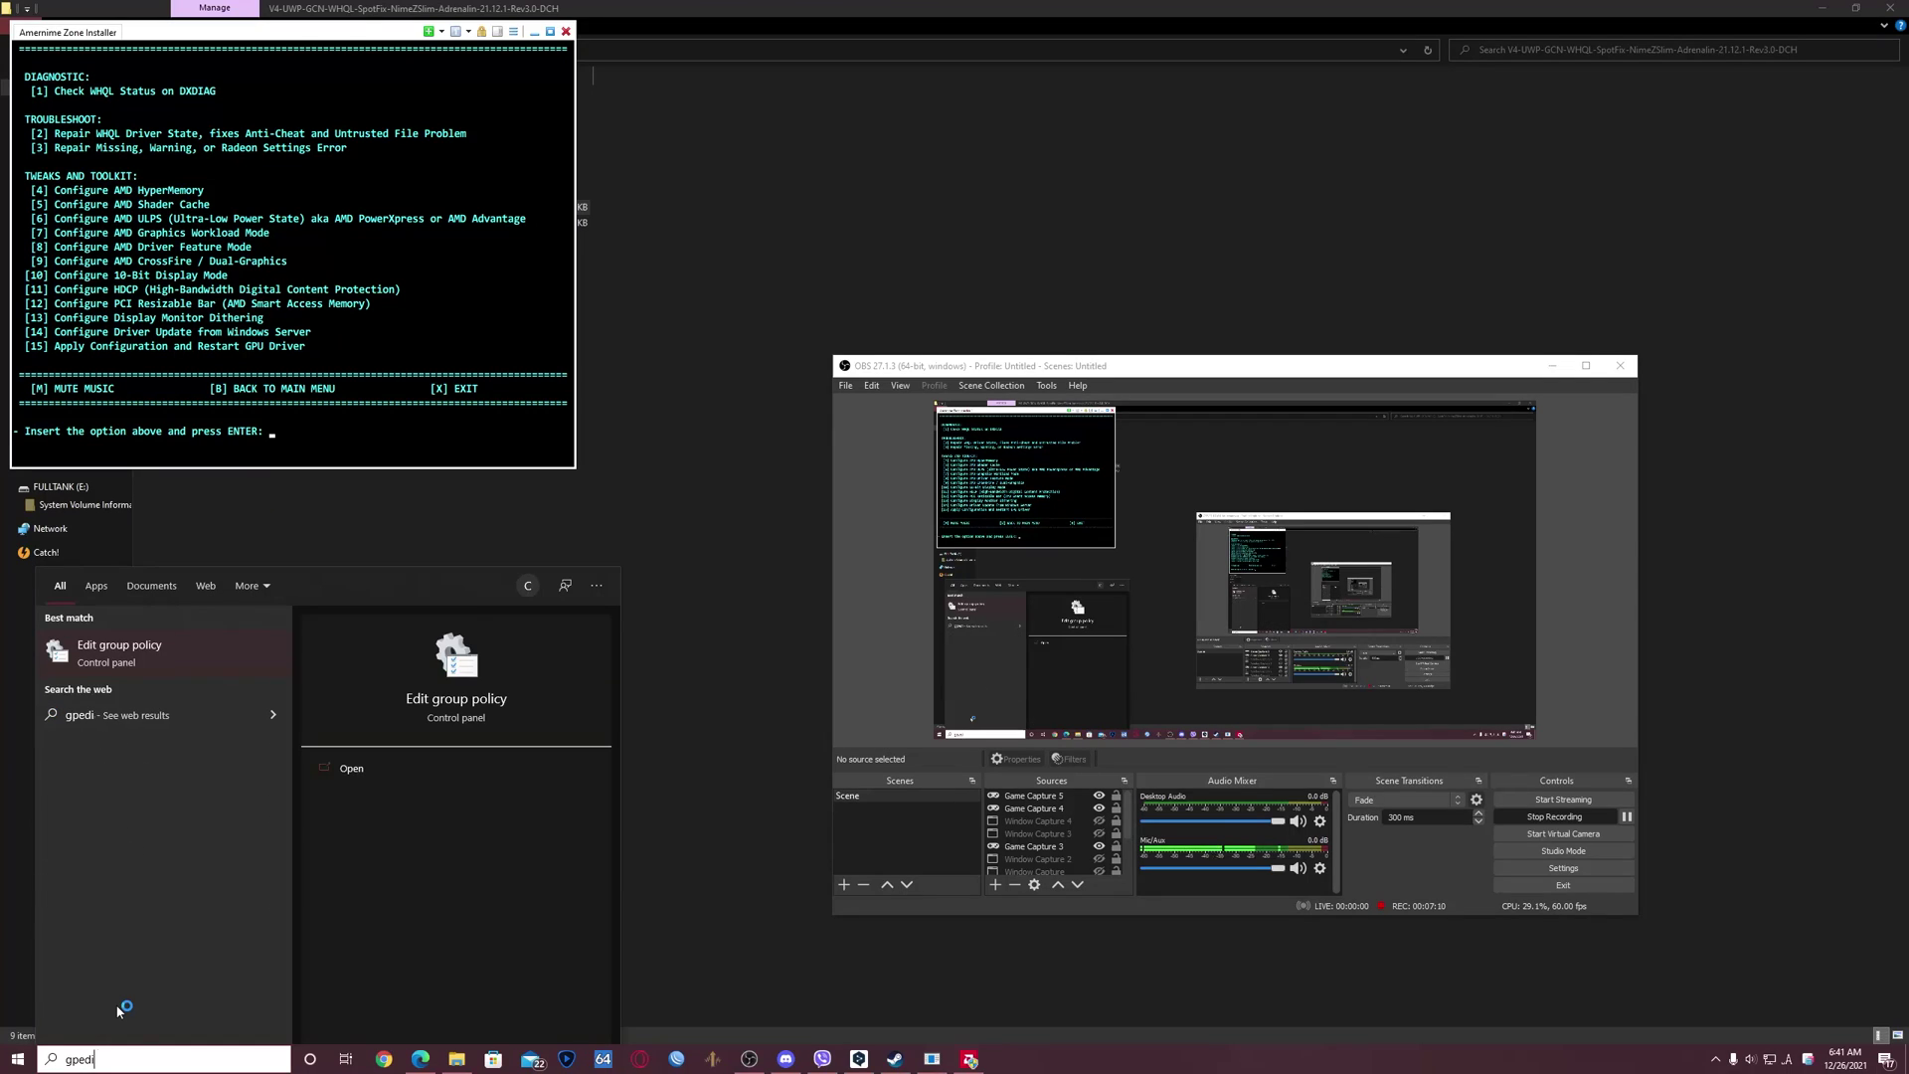
type("t.msc")
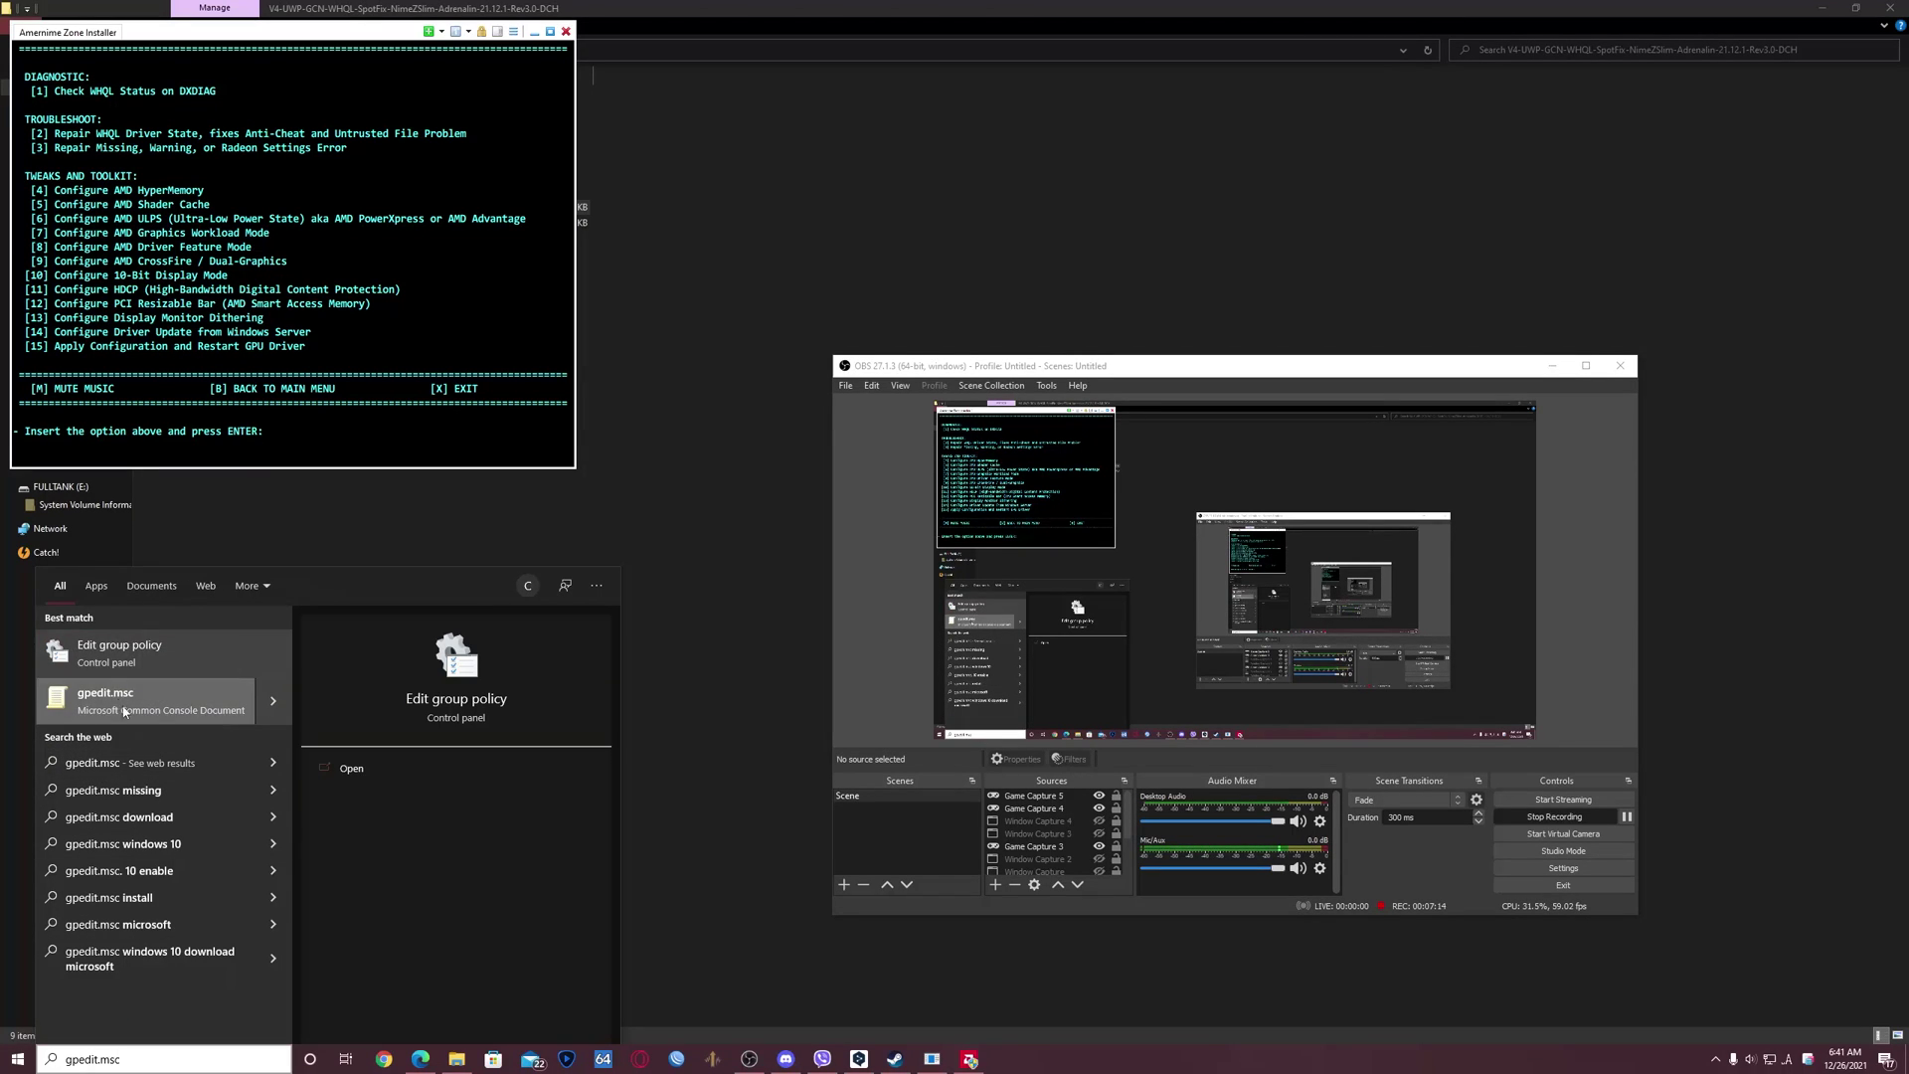
right_click(157, 694)
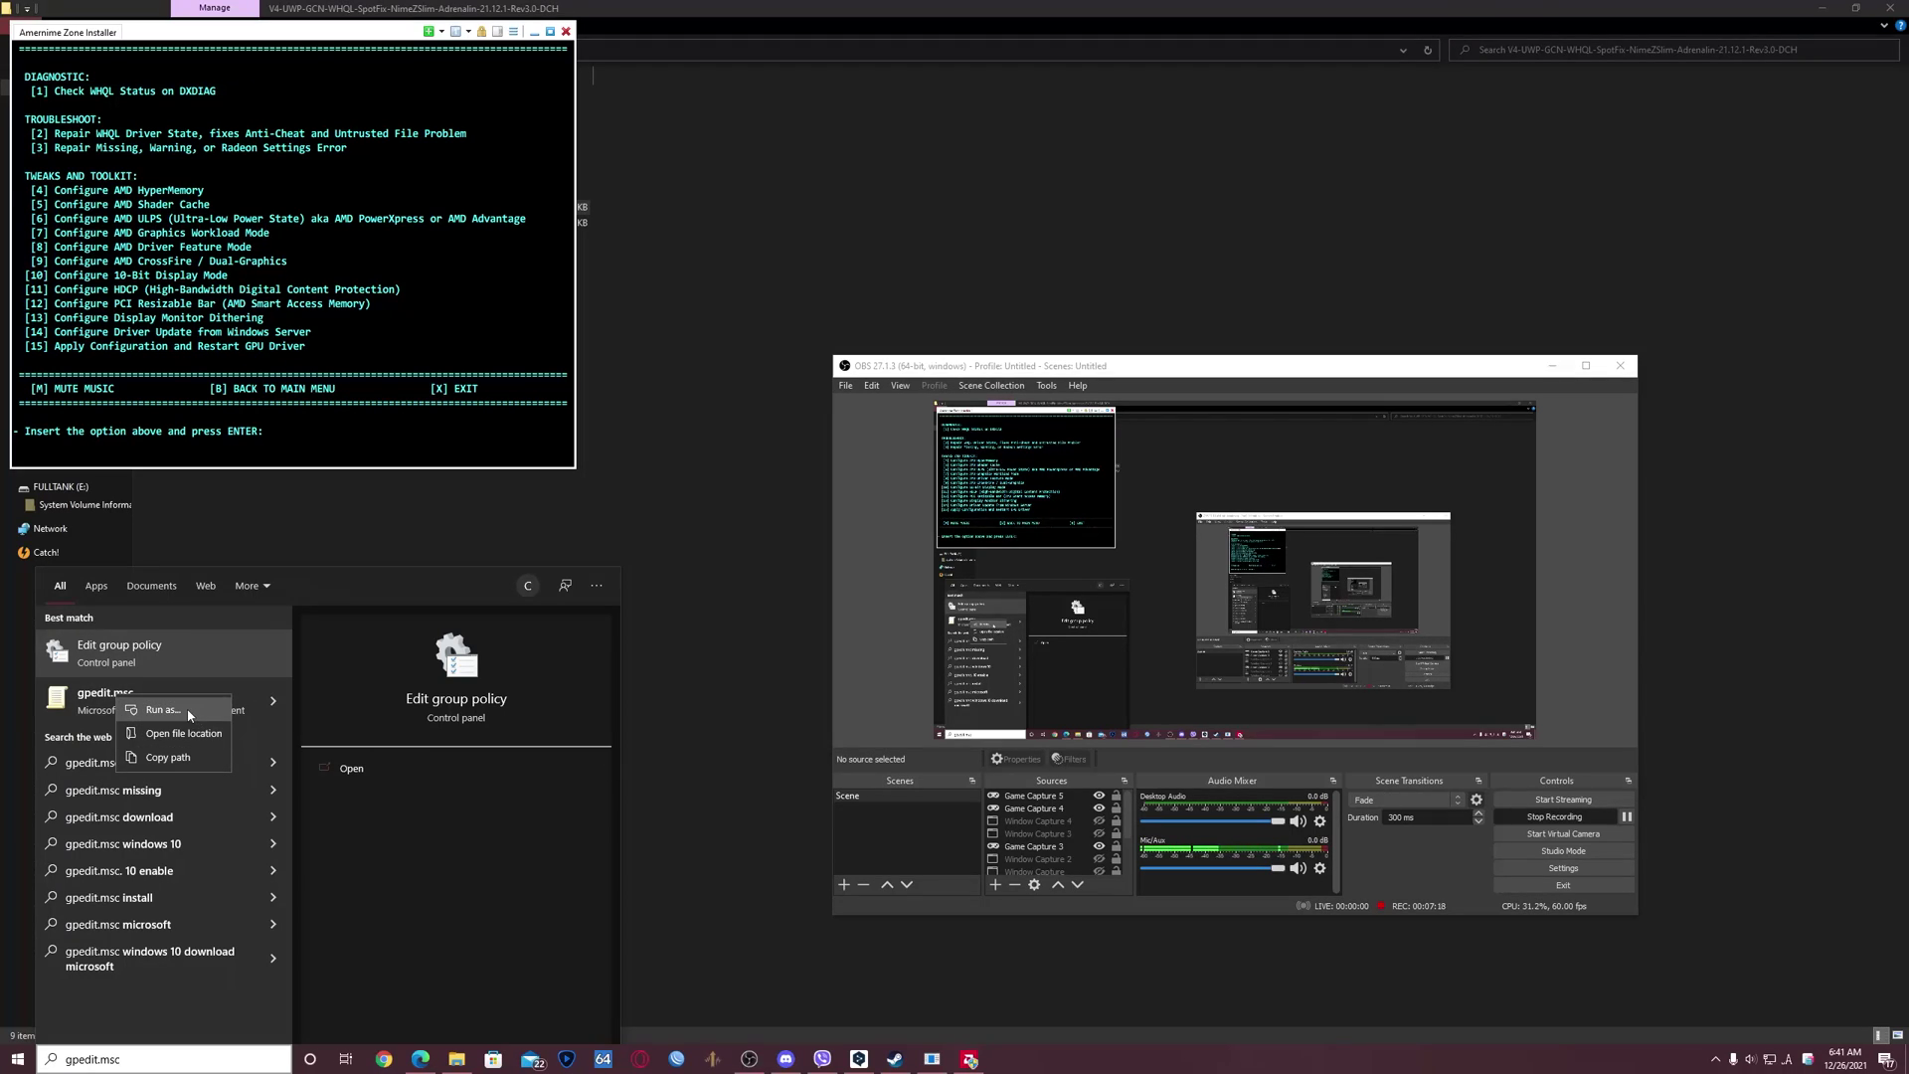
left_click(163, 710)
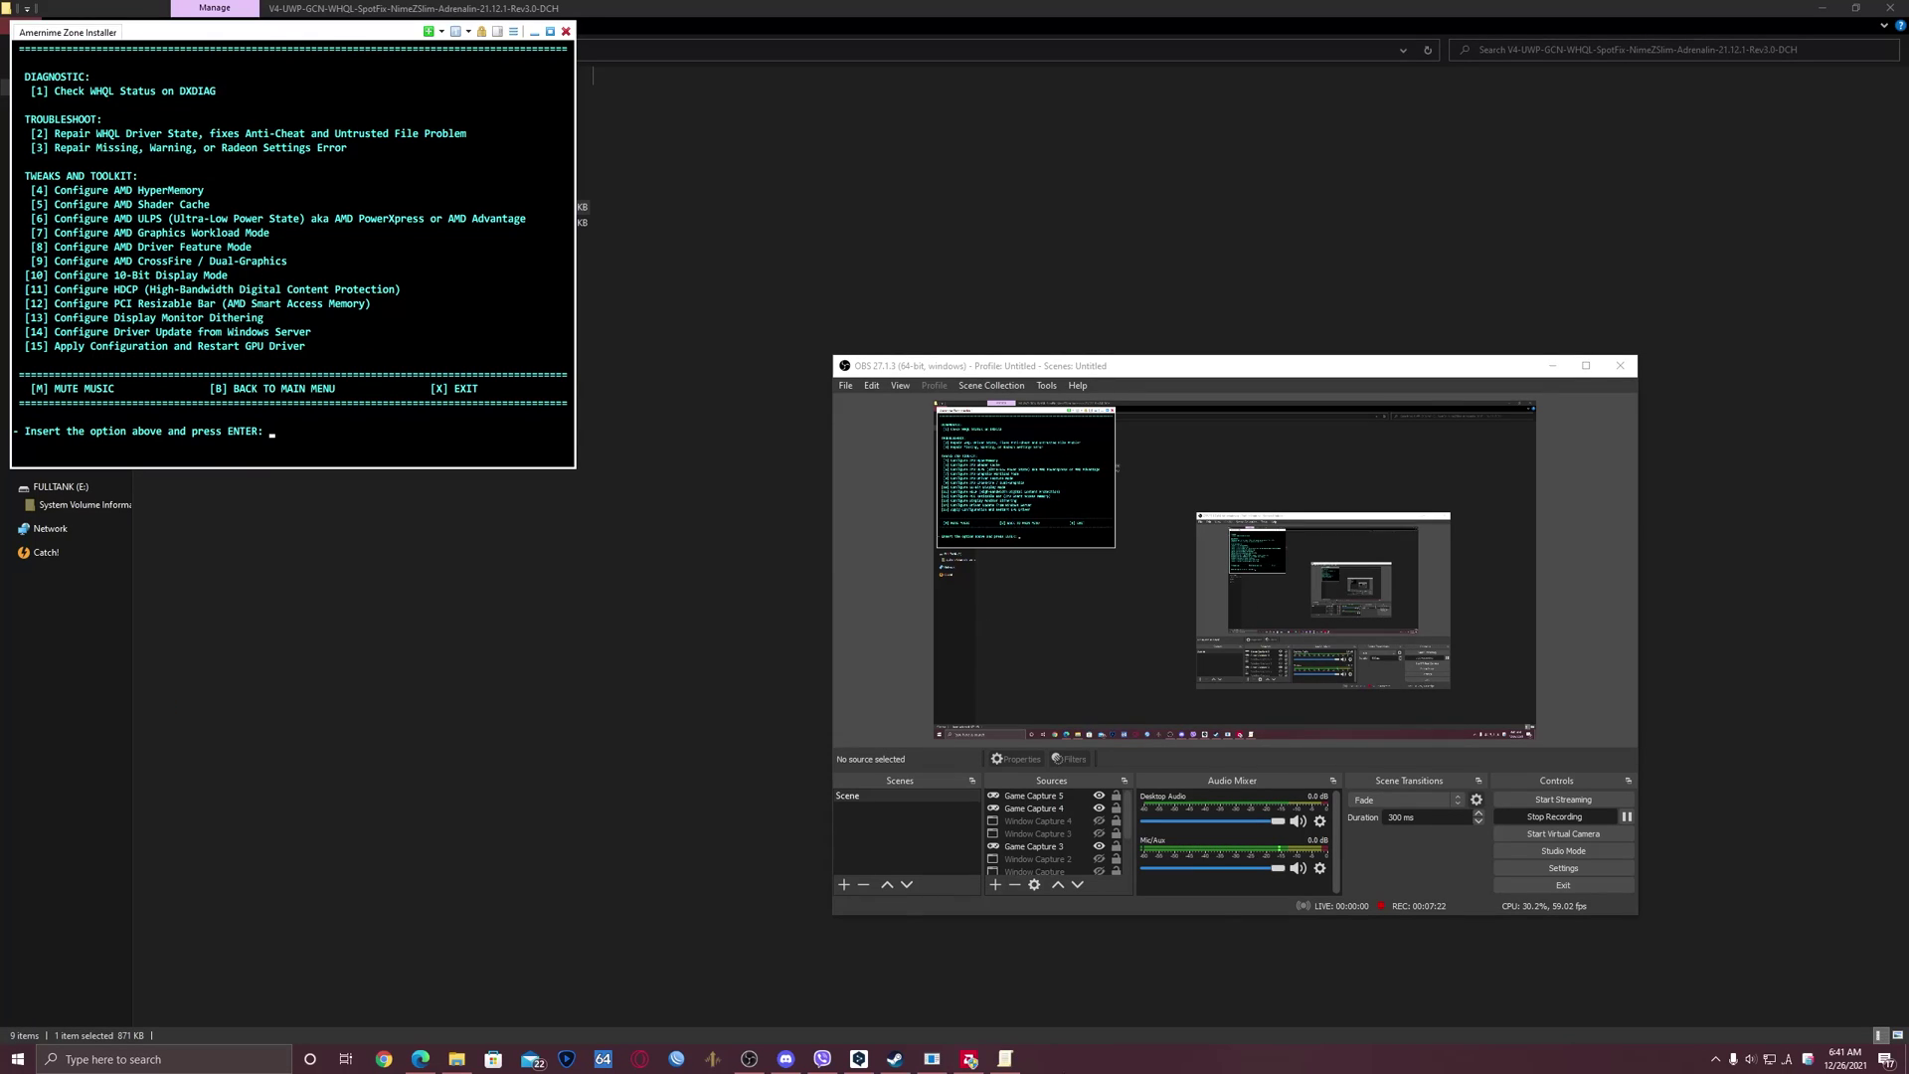
left_click(1004, 1058)
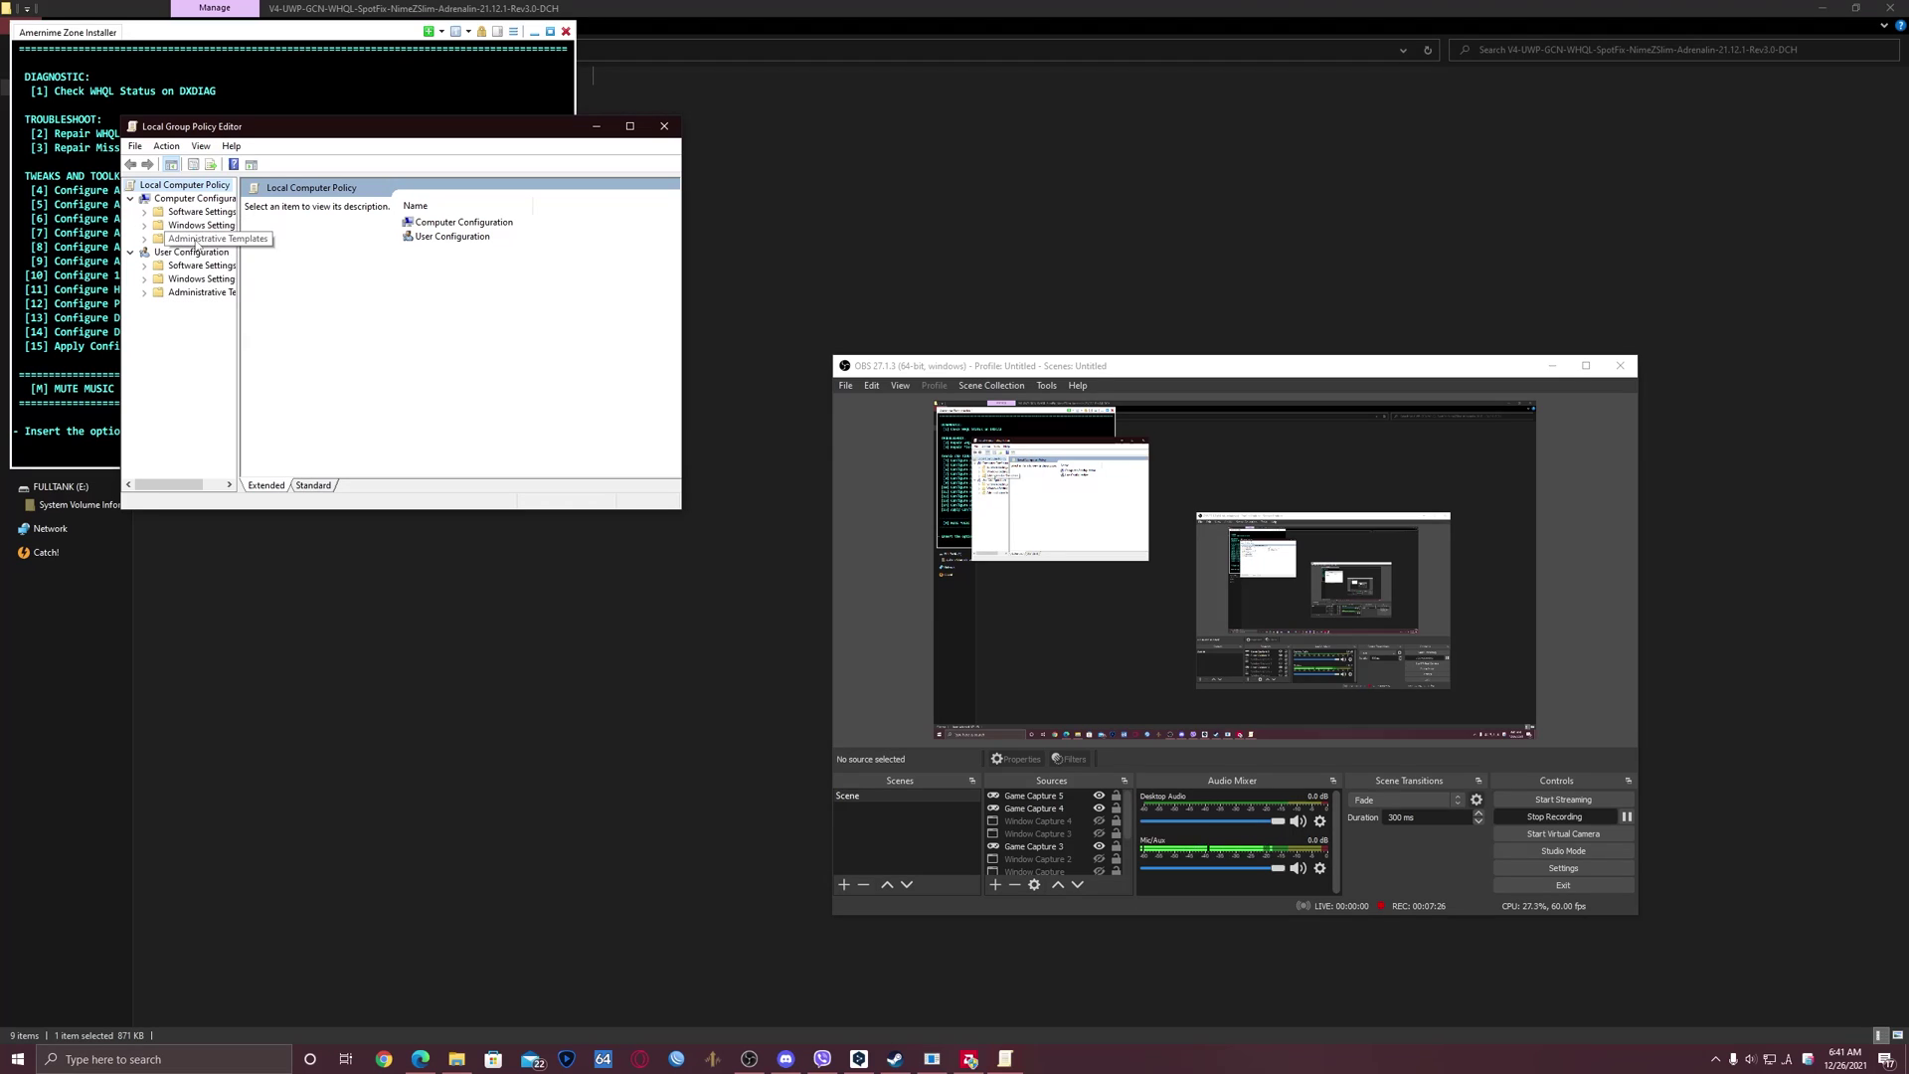
Step: Browse to Administrative Templates > Windows Components > Windows Update in a larger editor window
left_click(145, 239)
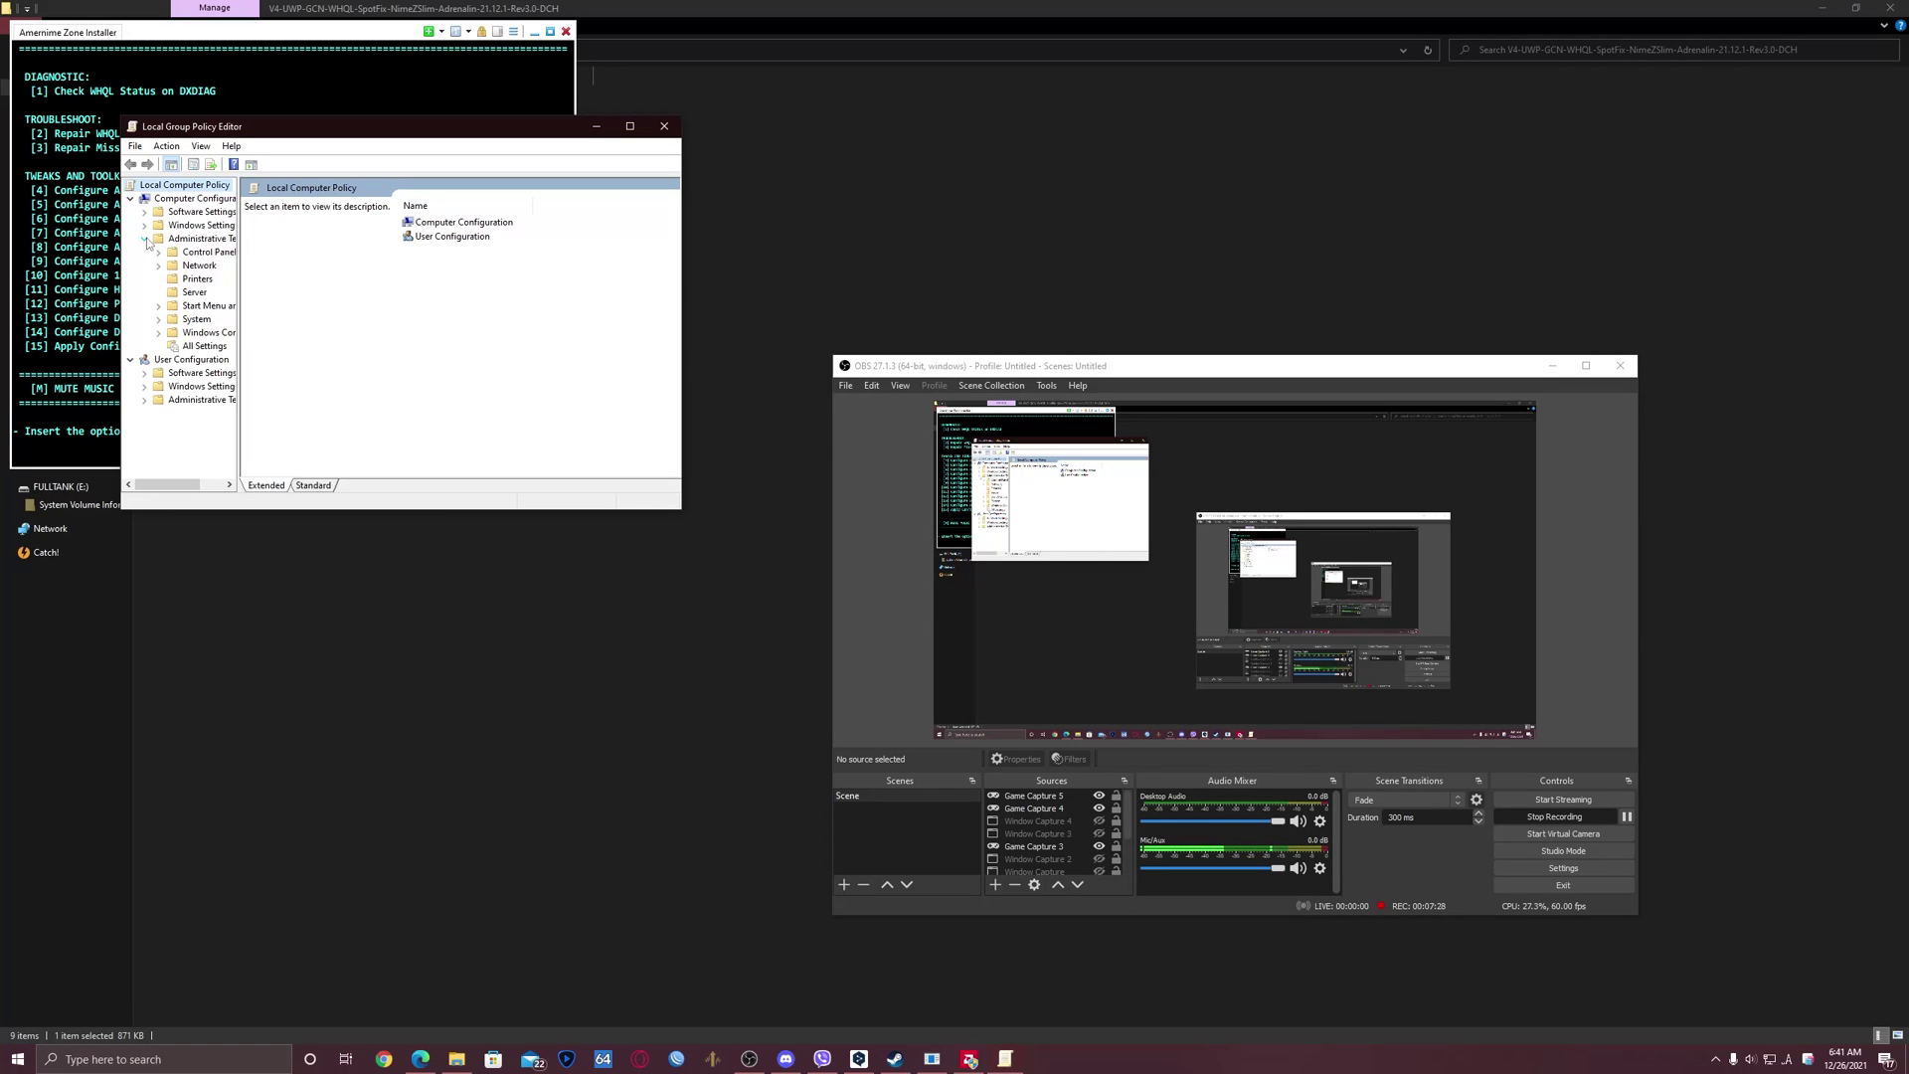
left_click(159, 333)
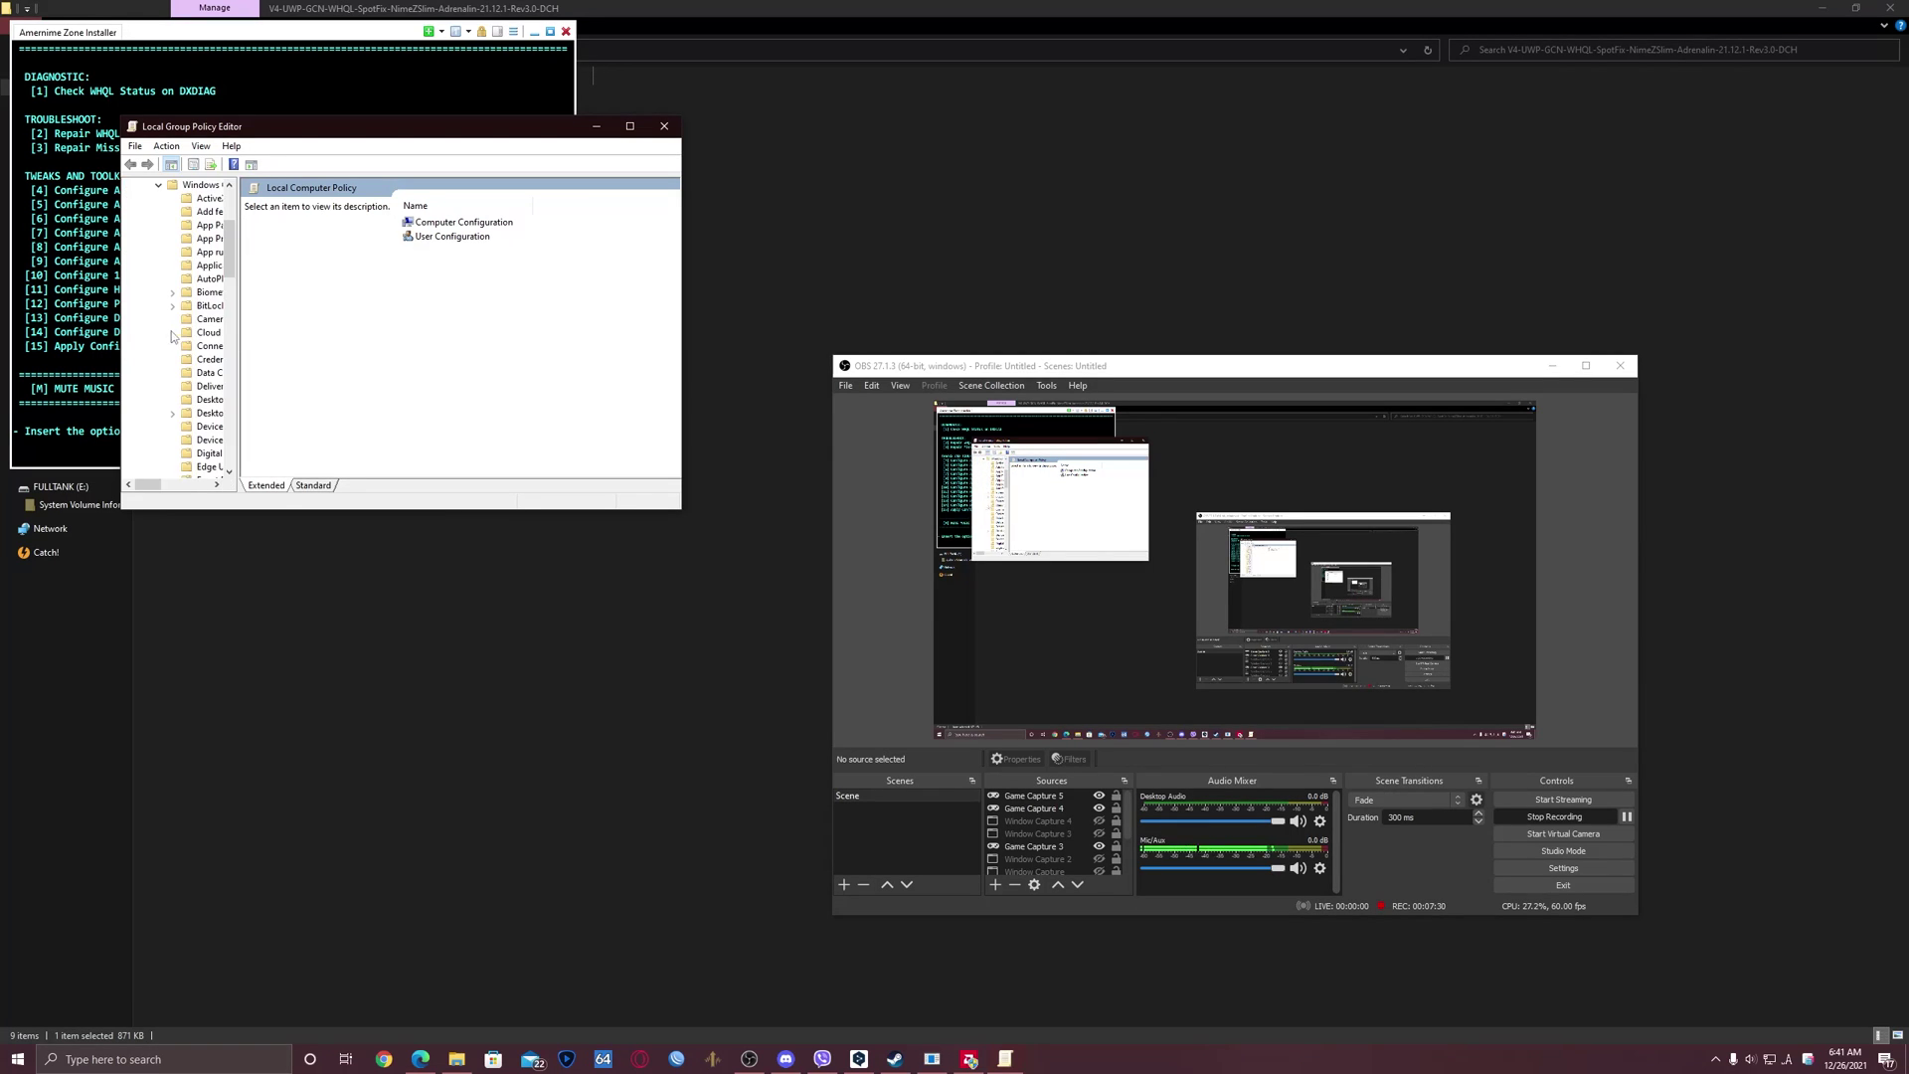
left_click_drag(681, 509, 788, 674)
scroll(376, 378, "down", 3)
left_click_drag(244, 548, 358, 603)
left_click(201, 560)
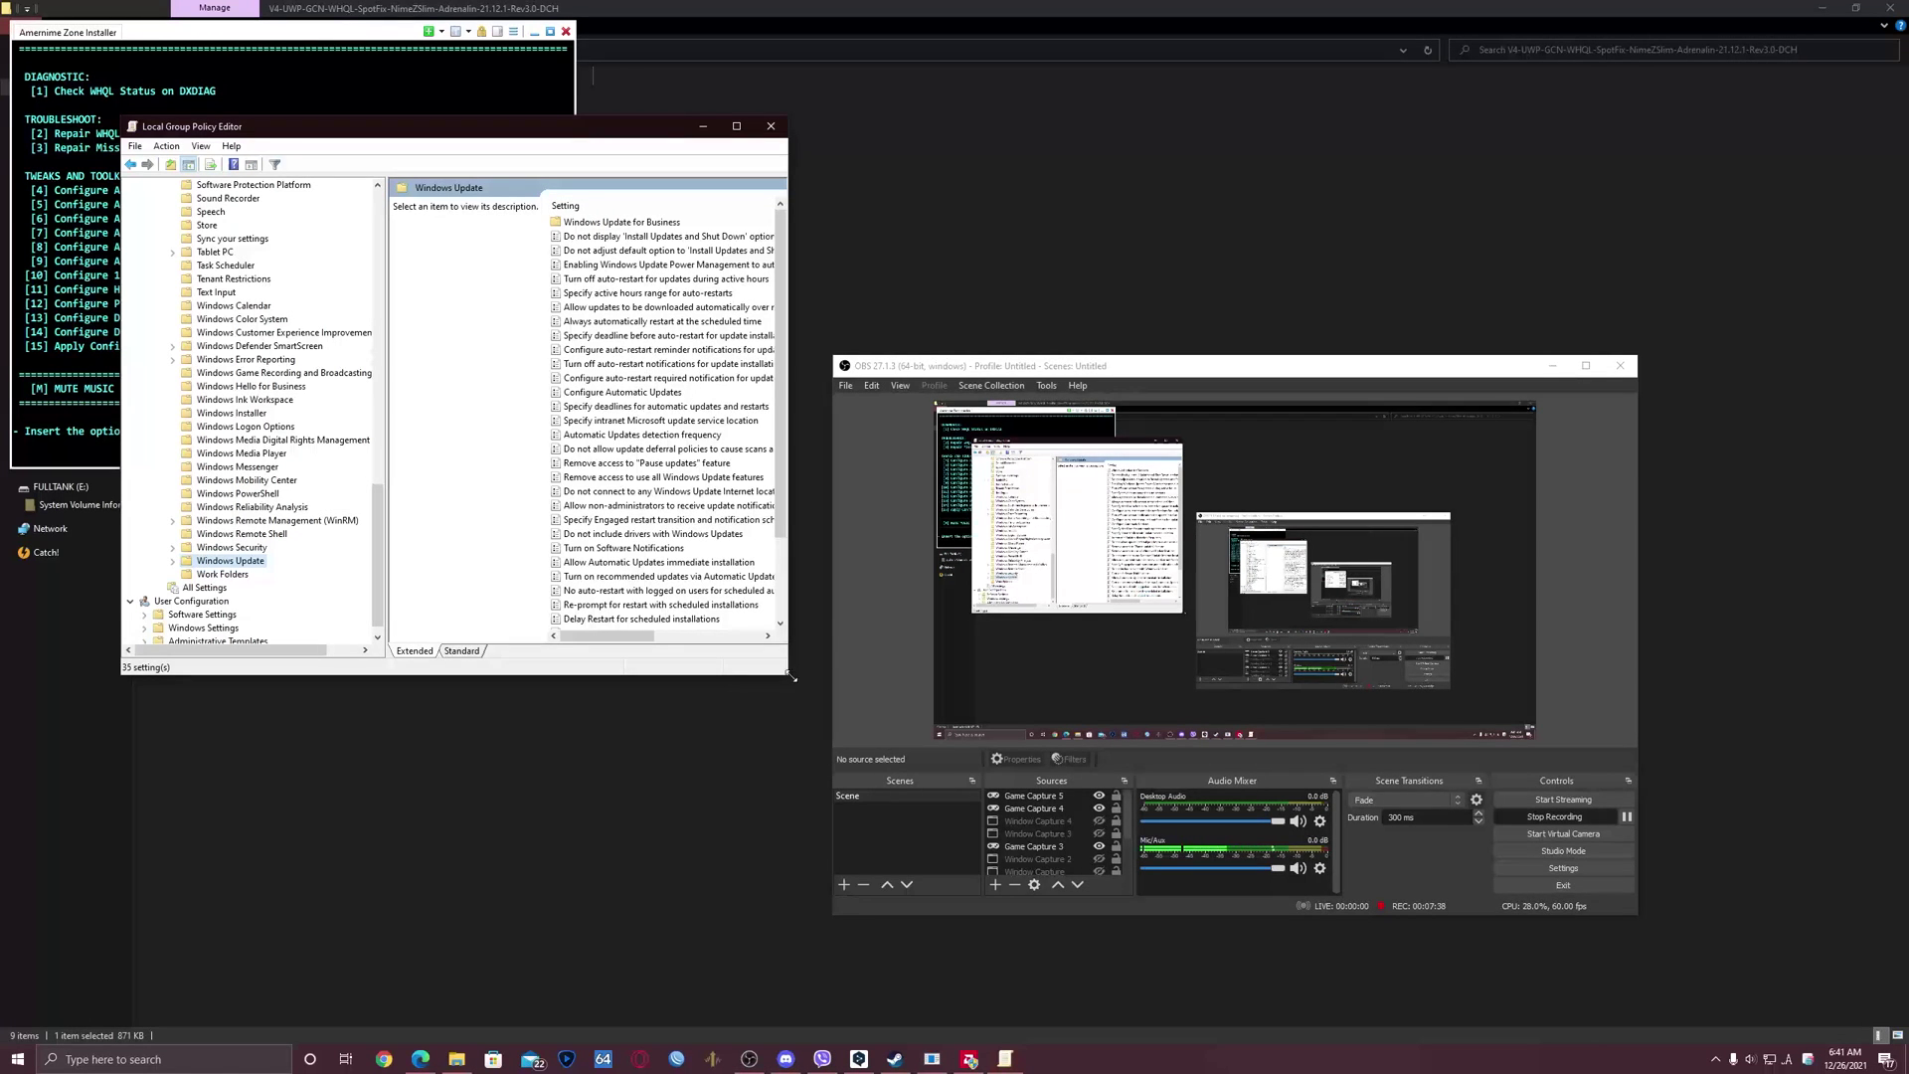
left_click_drag(788, 675, 1062, 867)
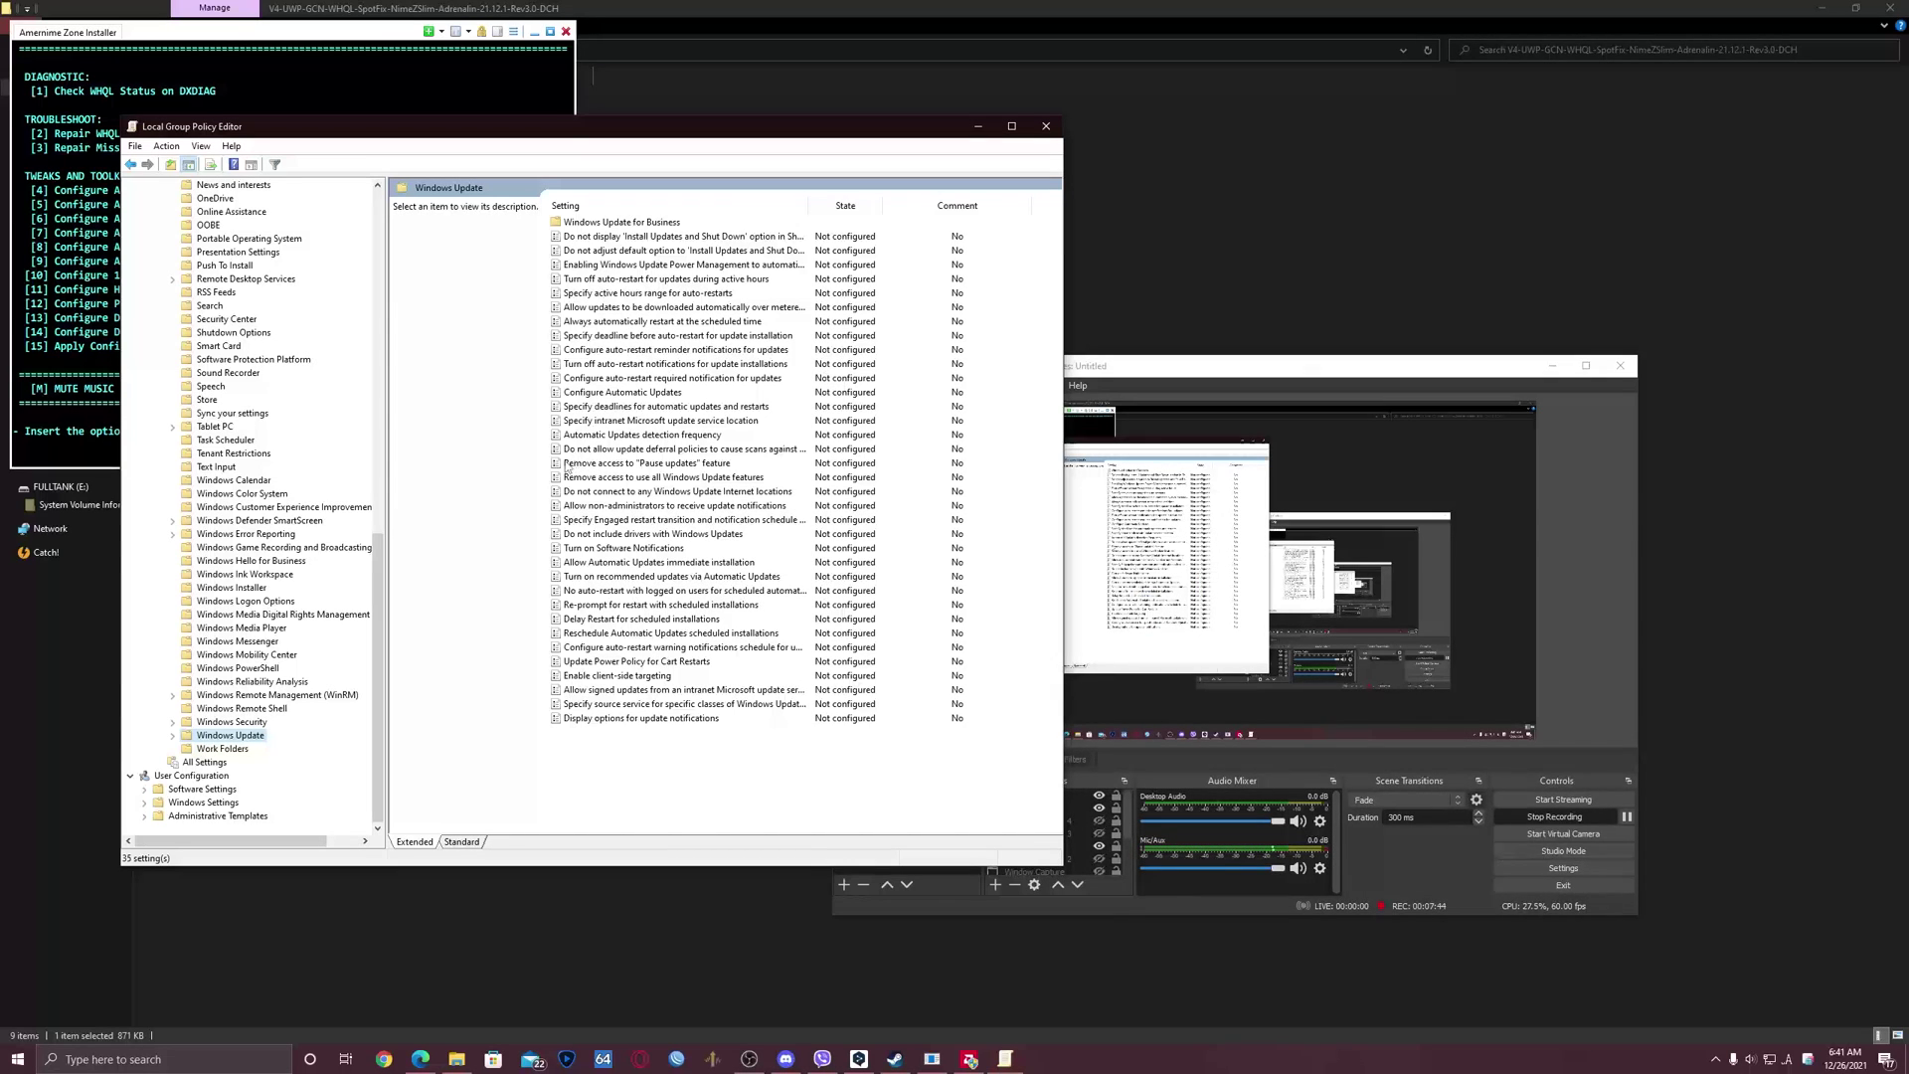
Step: Set 'Do not include drivers with Windows Updates' to Disabled, then back to Not Configured
left_click(619, 538)
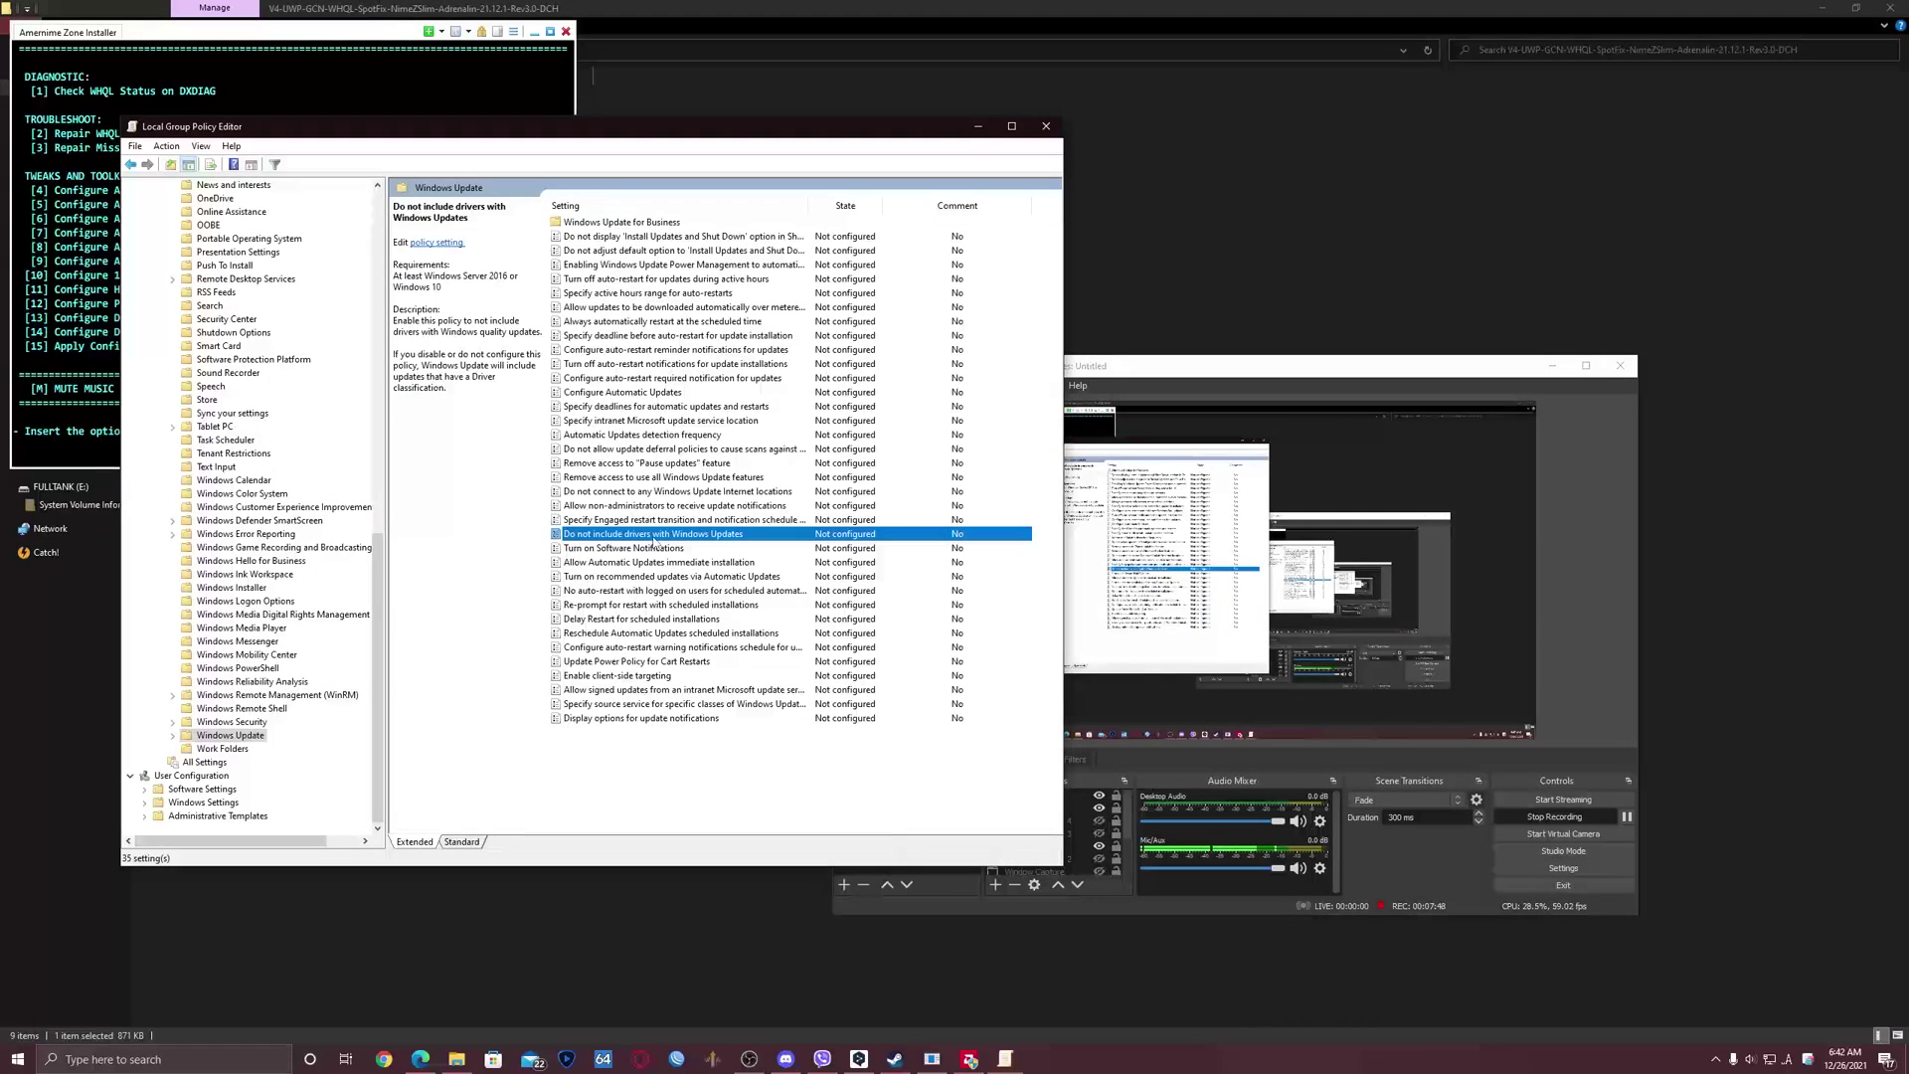
double_click(653, 538)
left_click(159, 232)
left_click(604, 573)
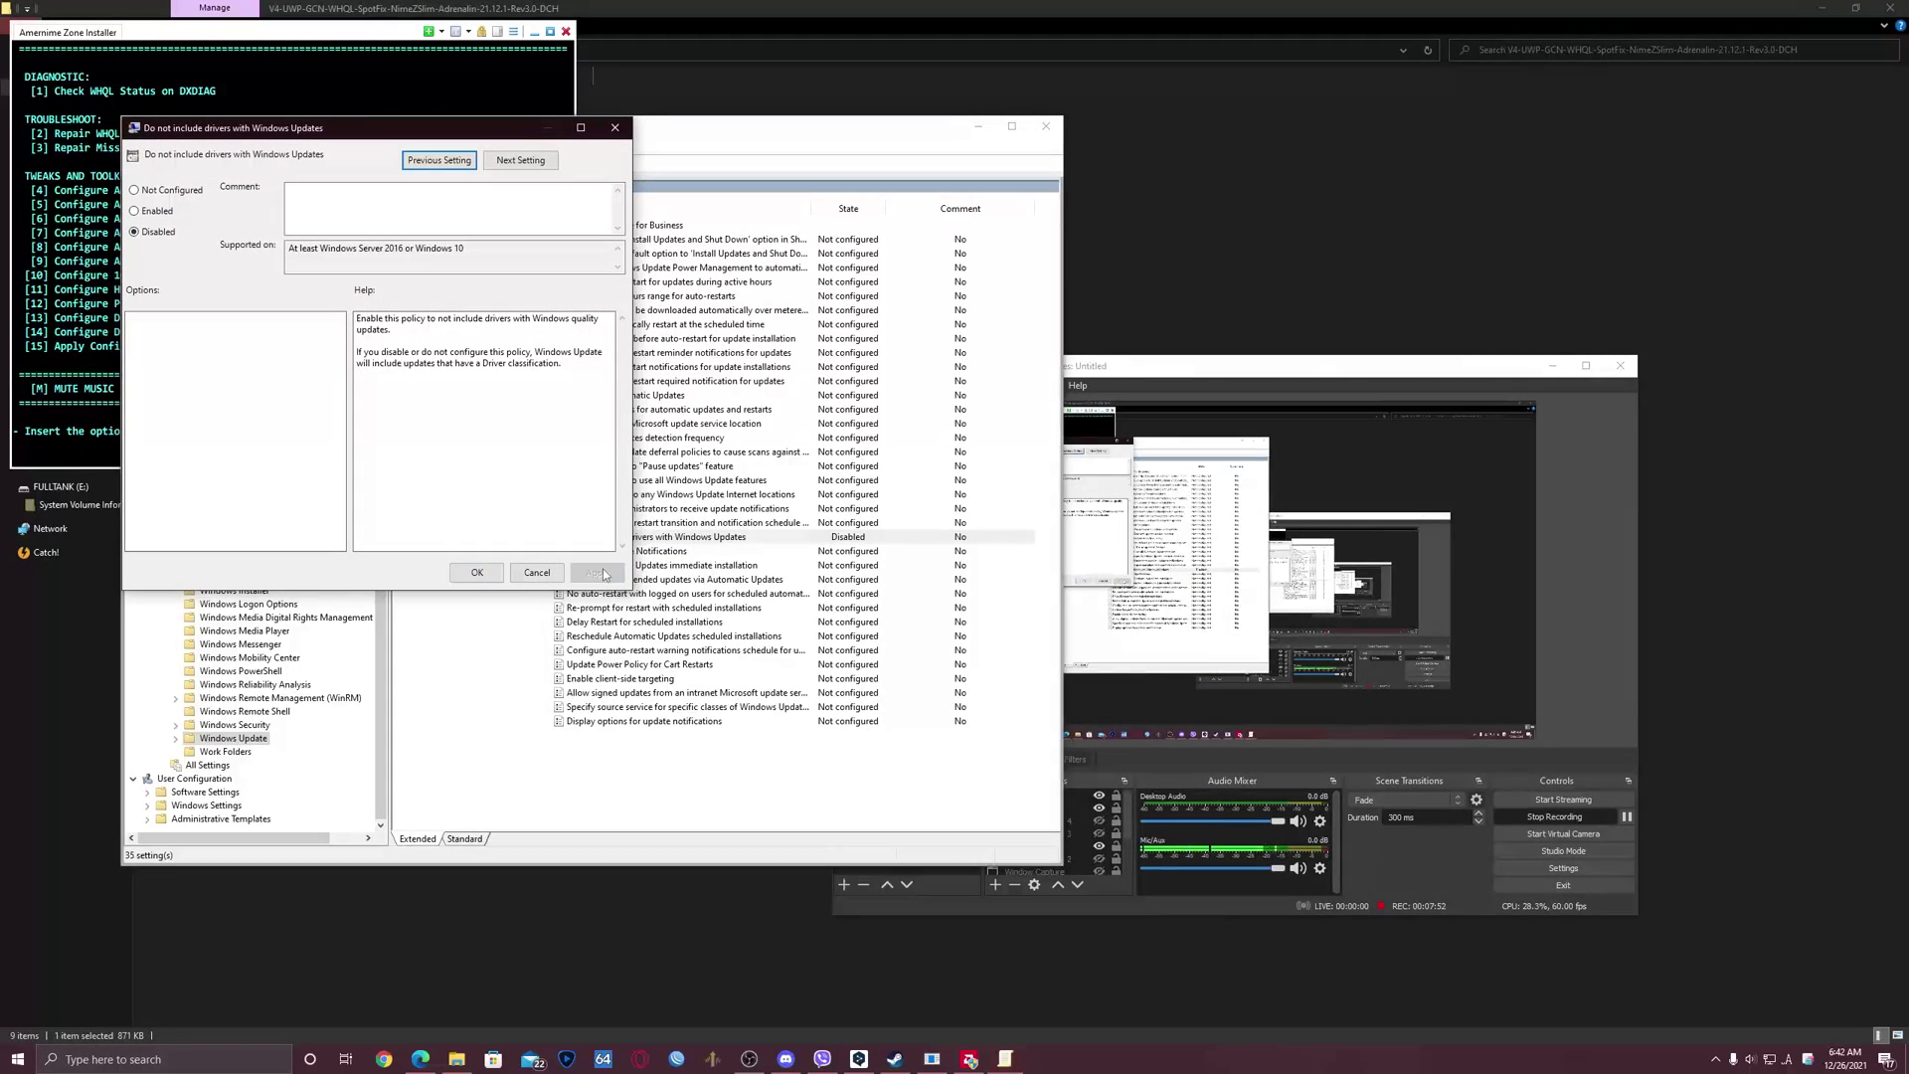
left_click(487, 573)
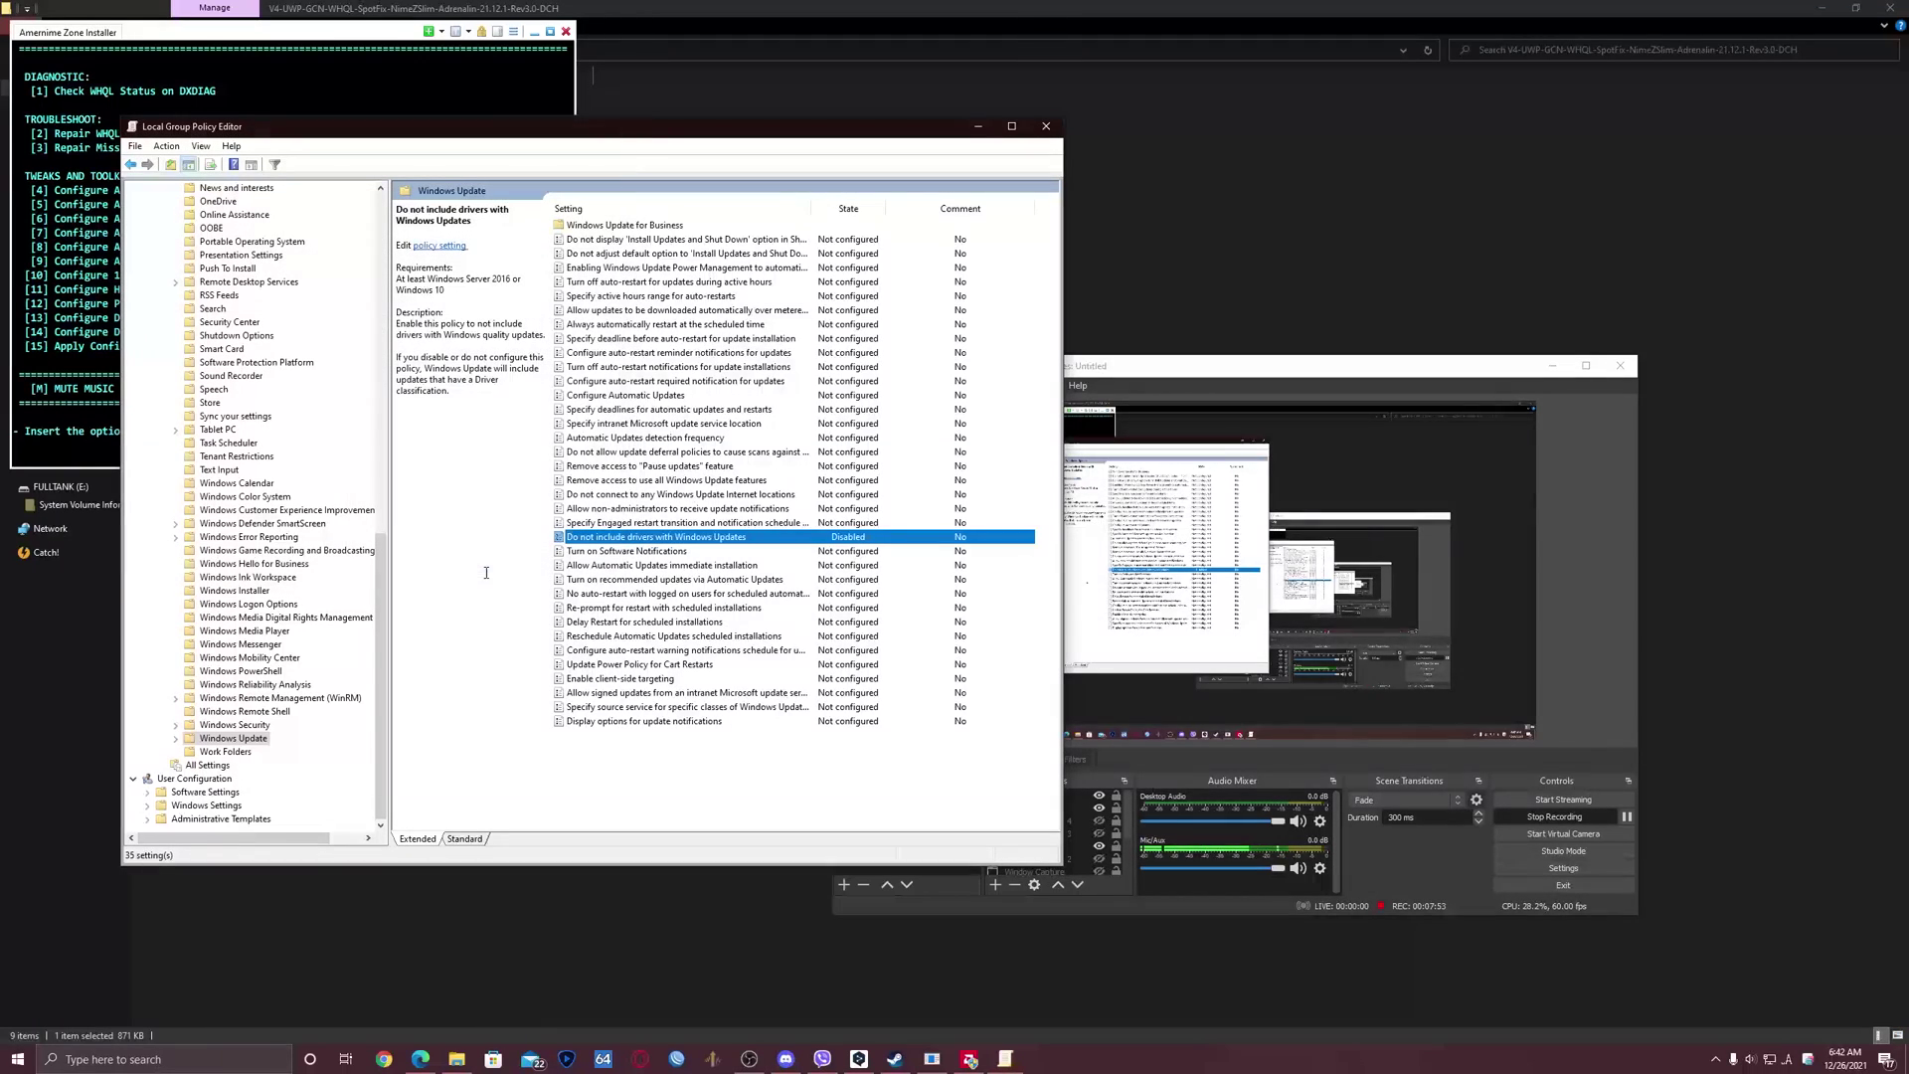
double_click(699, 537)
left_click(155, 211)
left_click(613, 592)
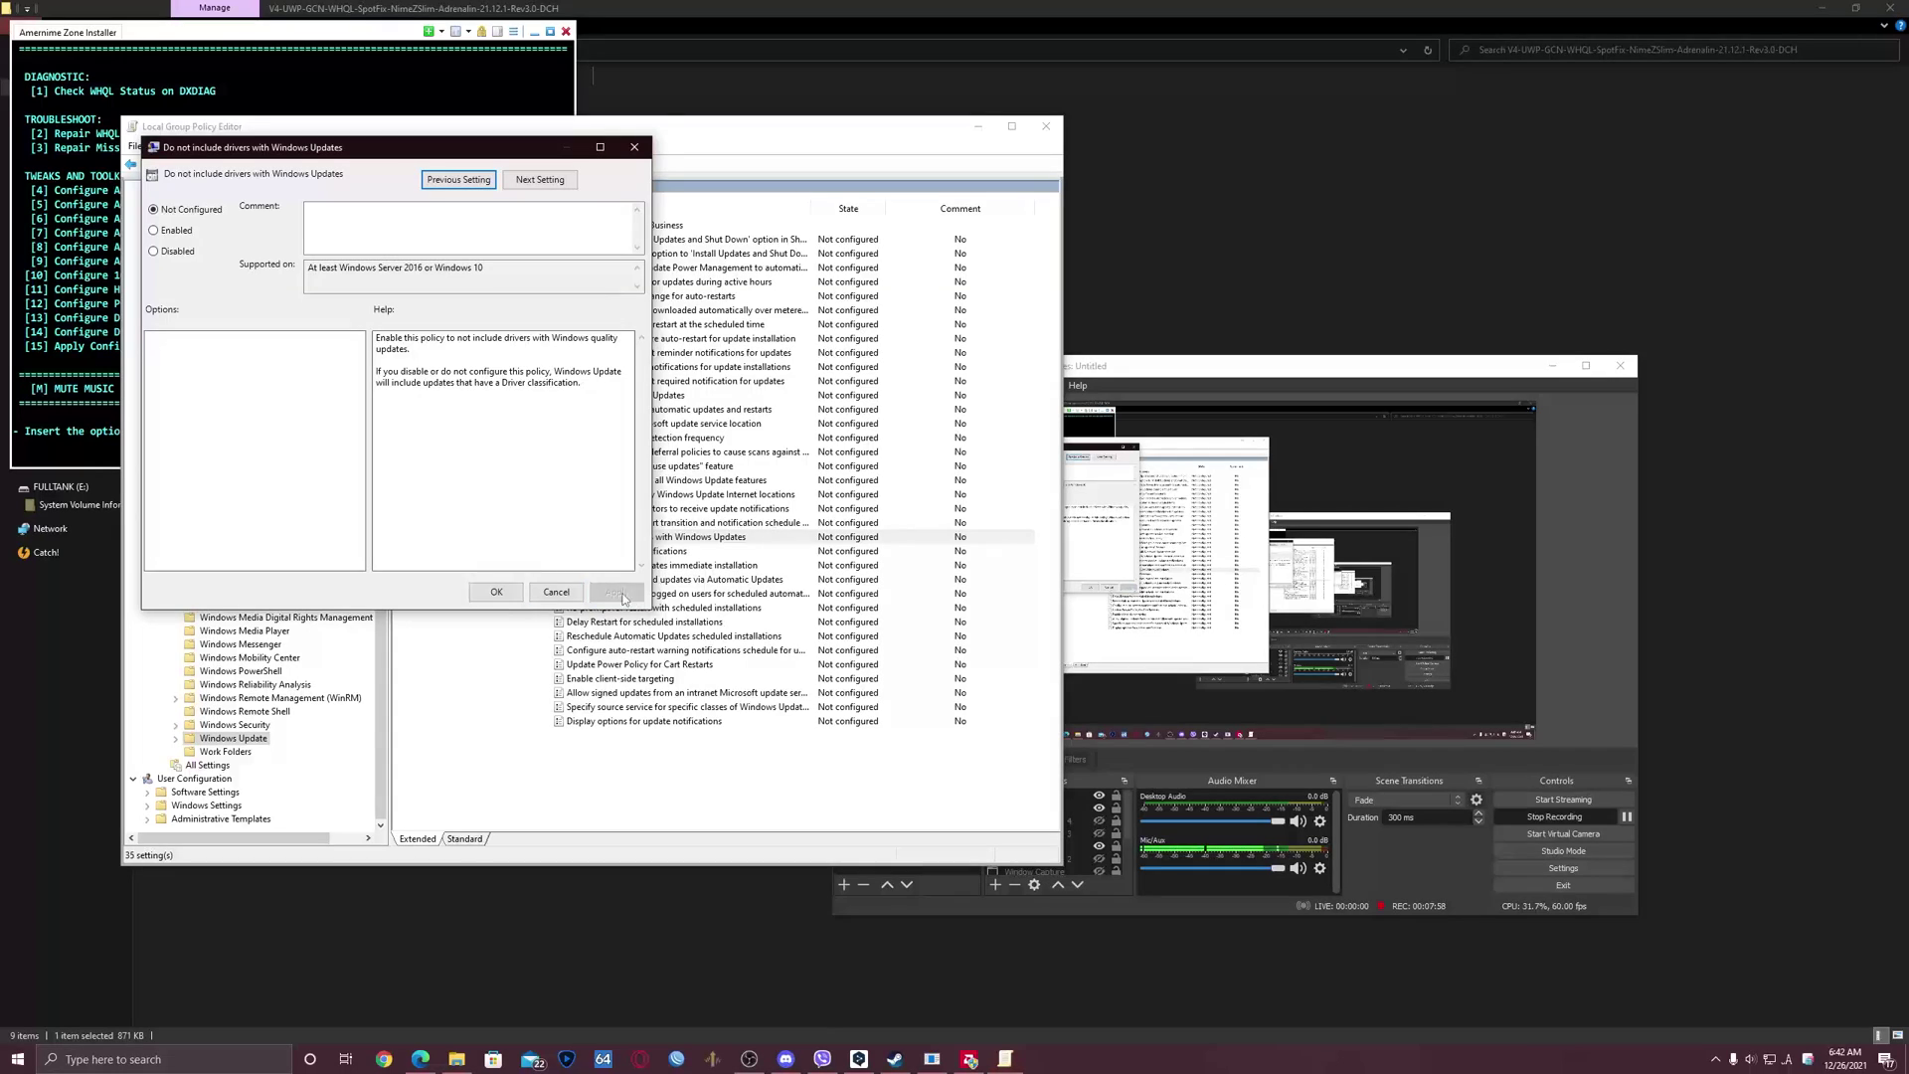
left_click(498, 593)
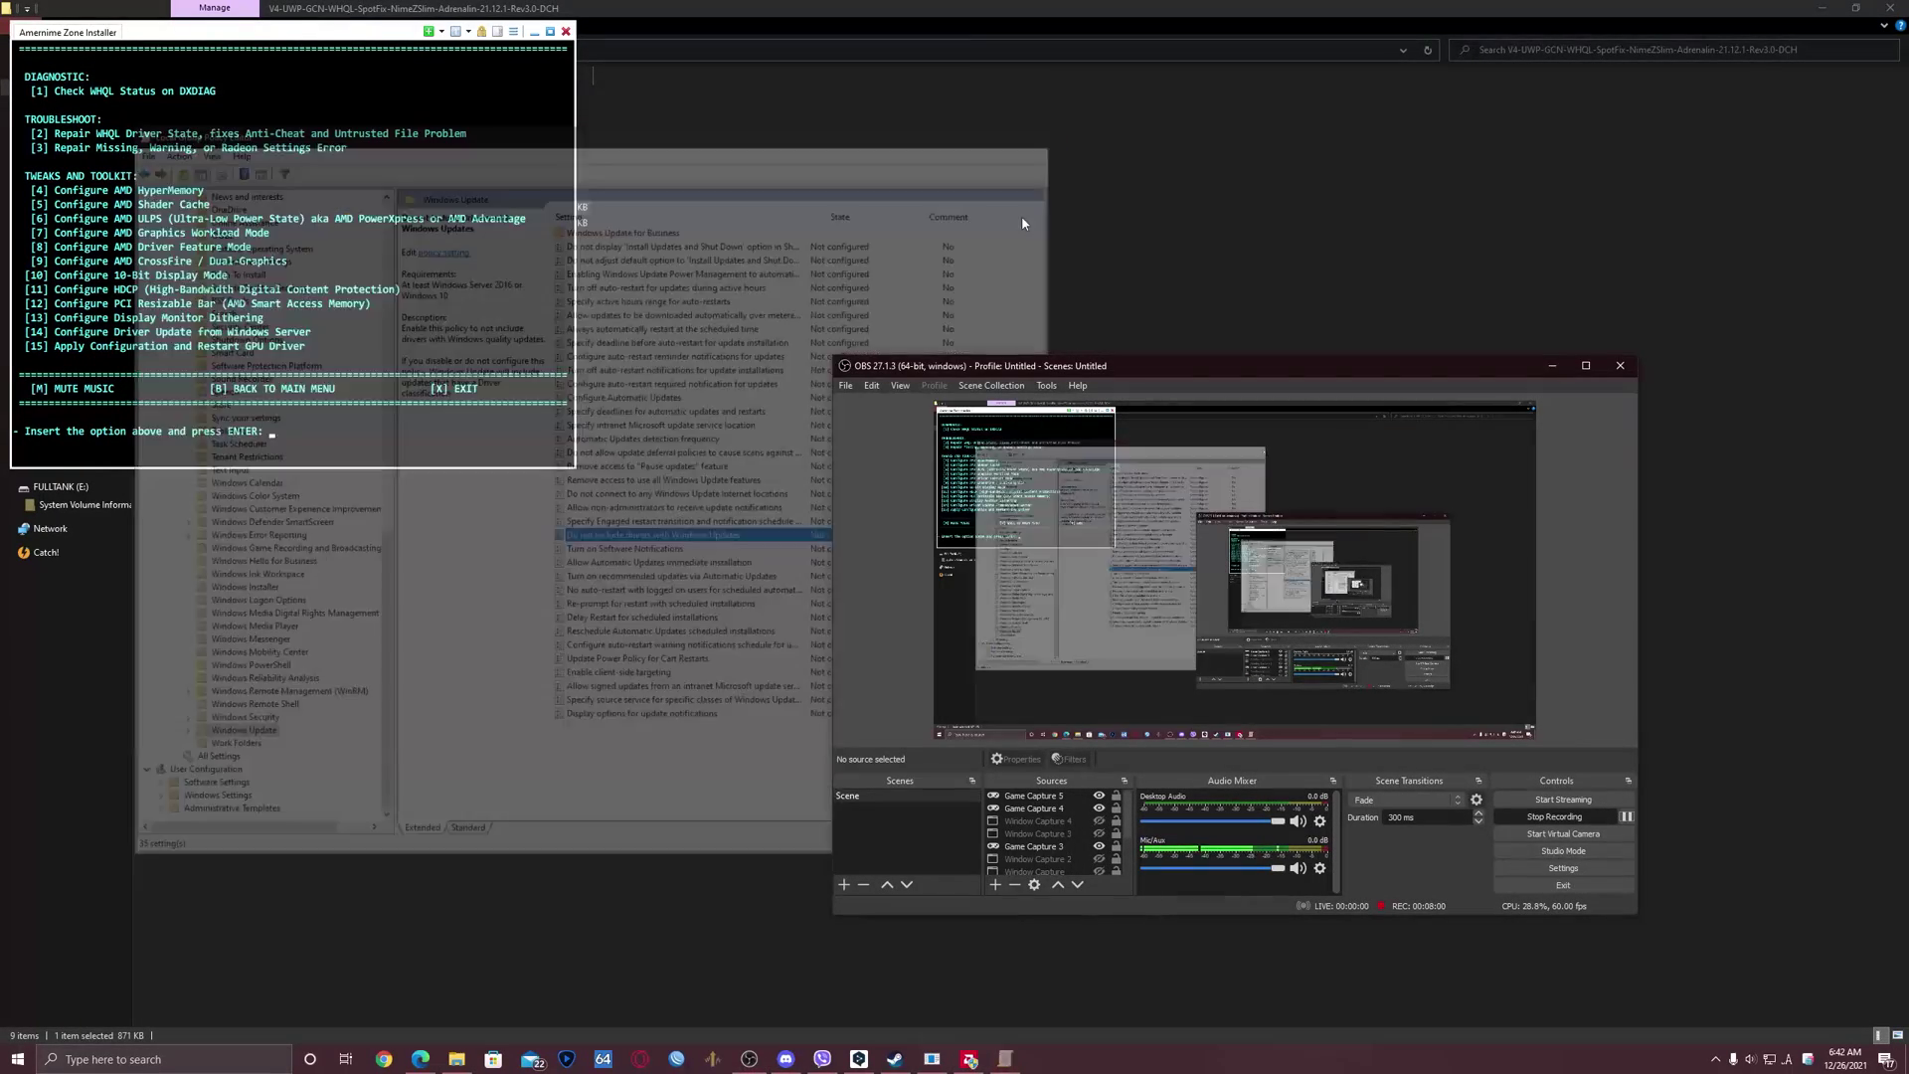
Step: Search 'up' and open Check for updates to show the Windows Update page
left_click(159, 1059)
type("upda")
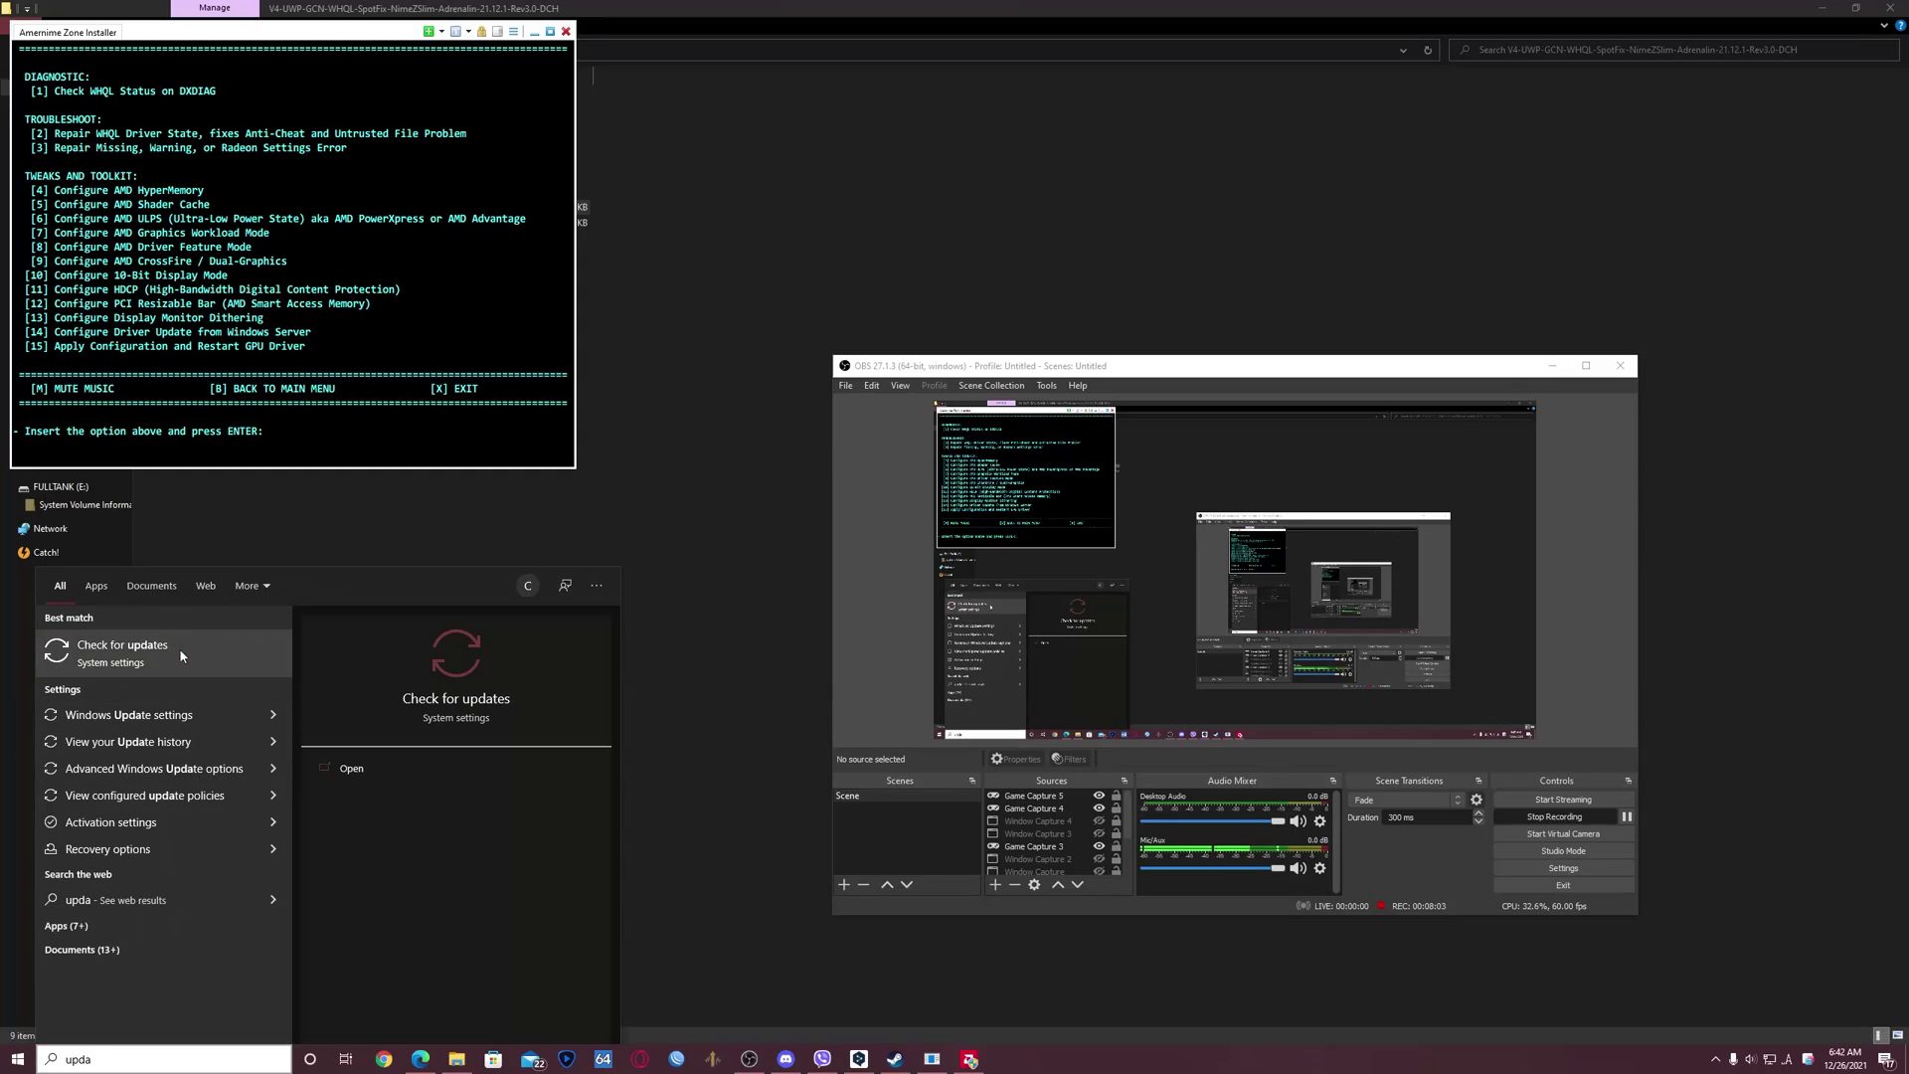
left_click(179, 647)
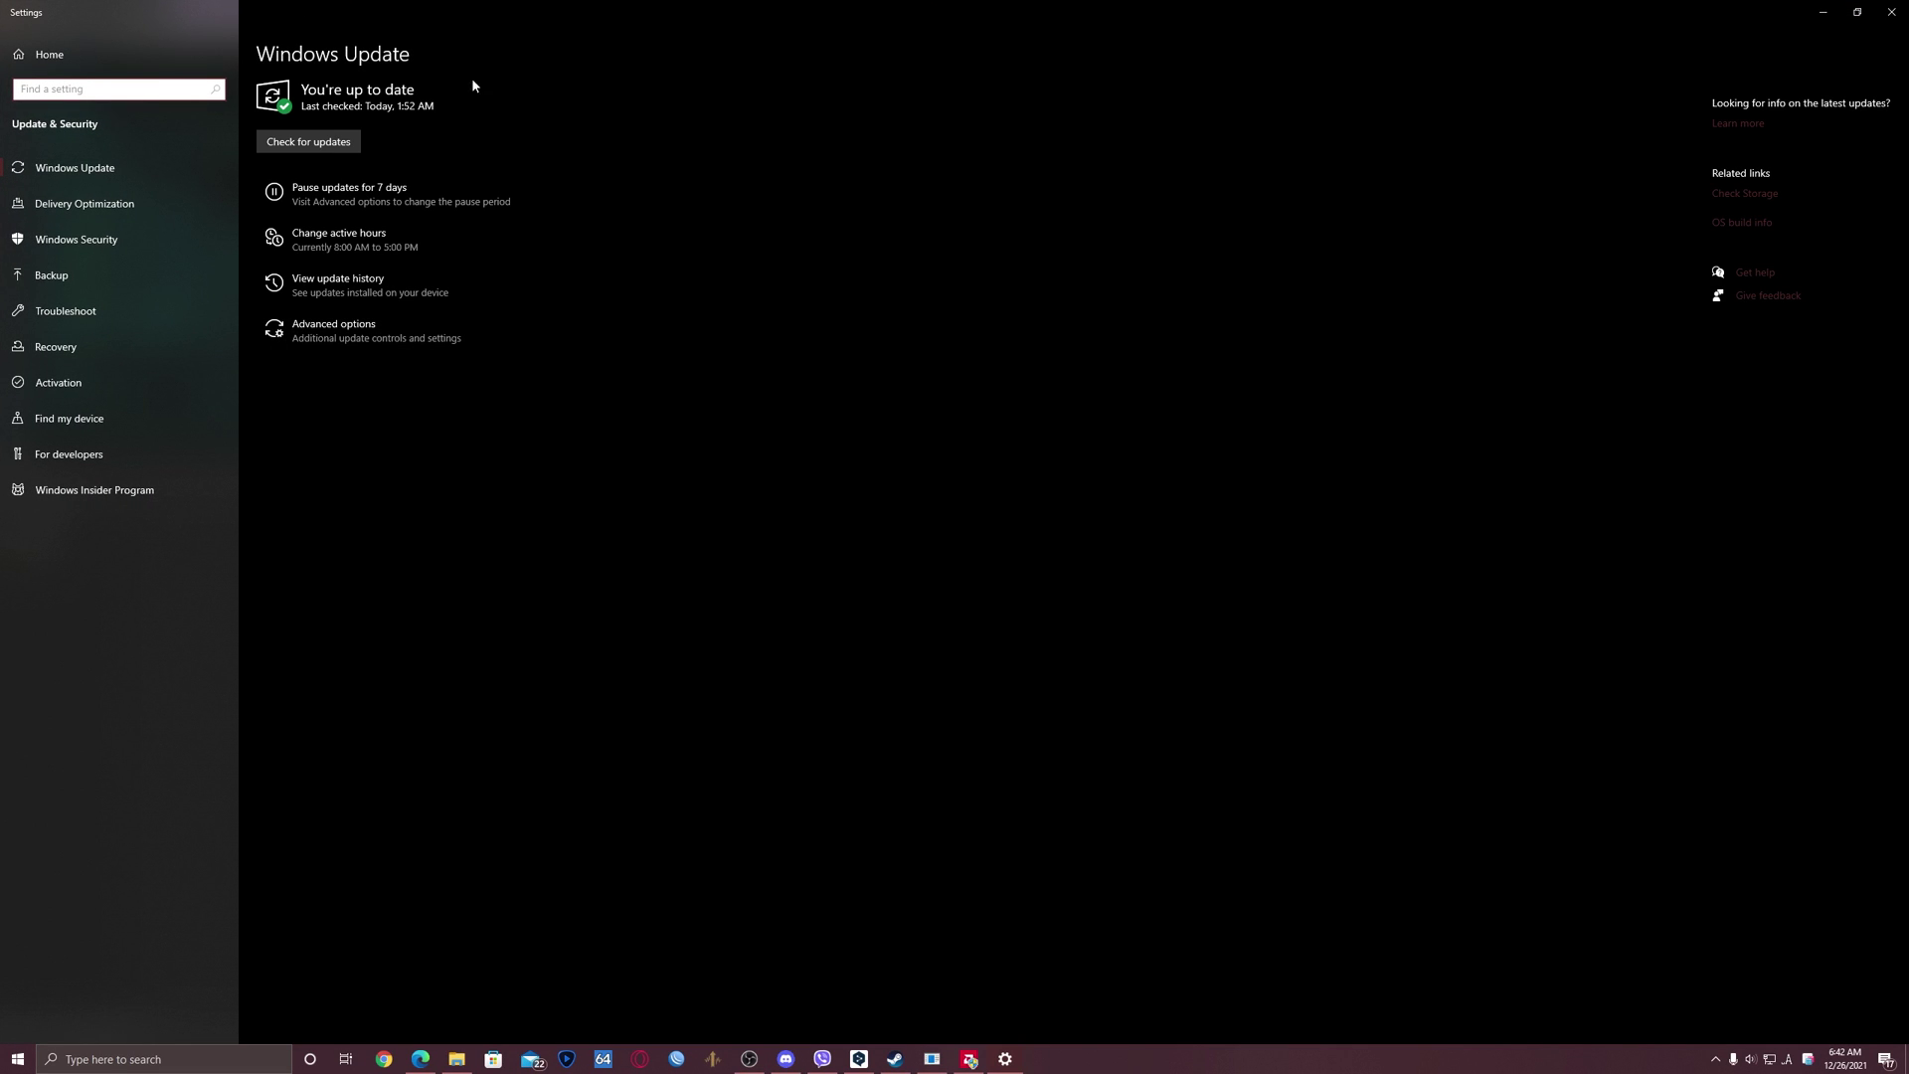
Step: Close Settings and show Radeon Software's Performance Metrics for the R9 390X
left_click(1891, 12)
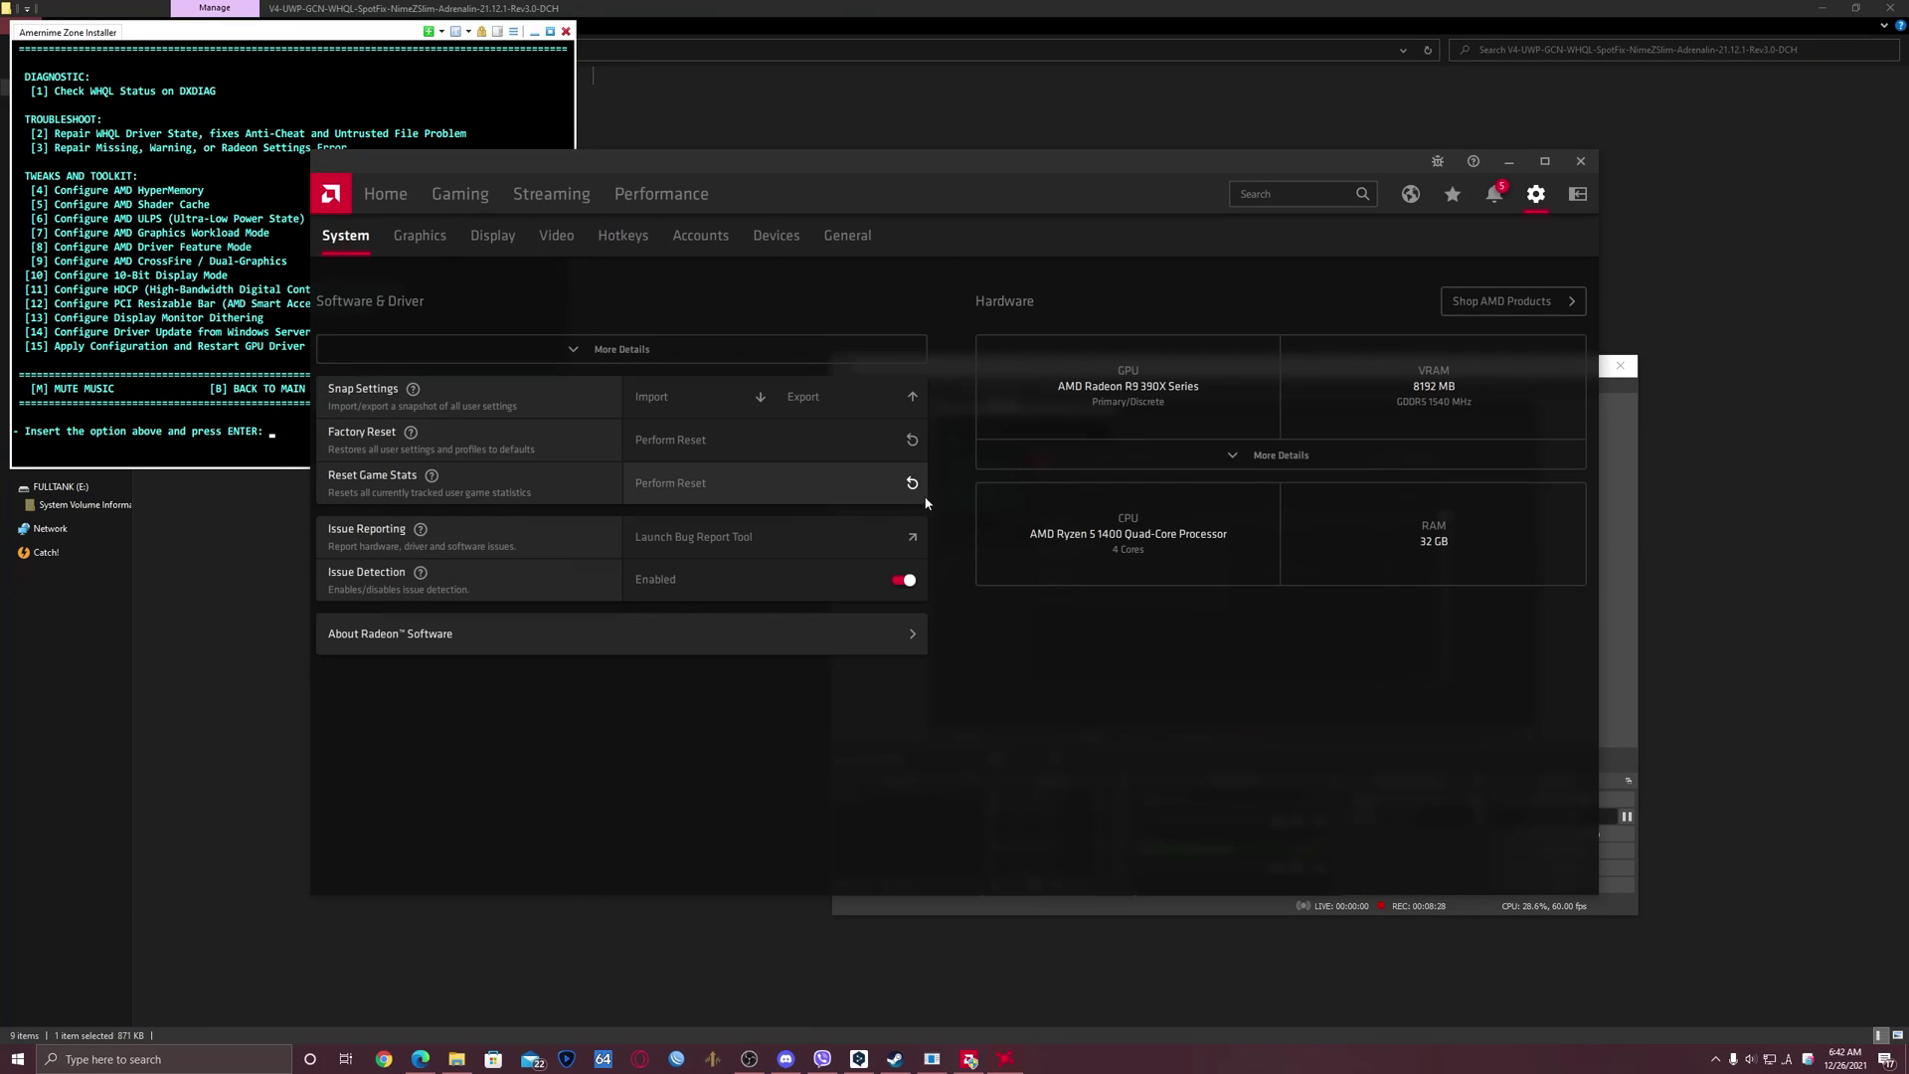
left_click(682, 199)
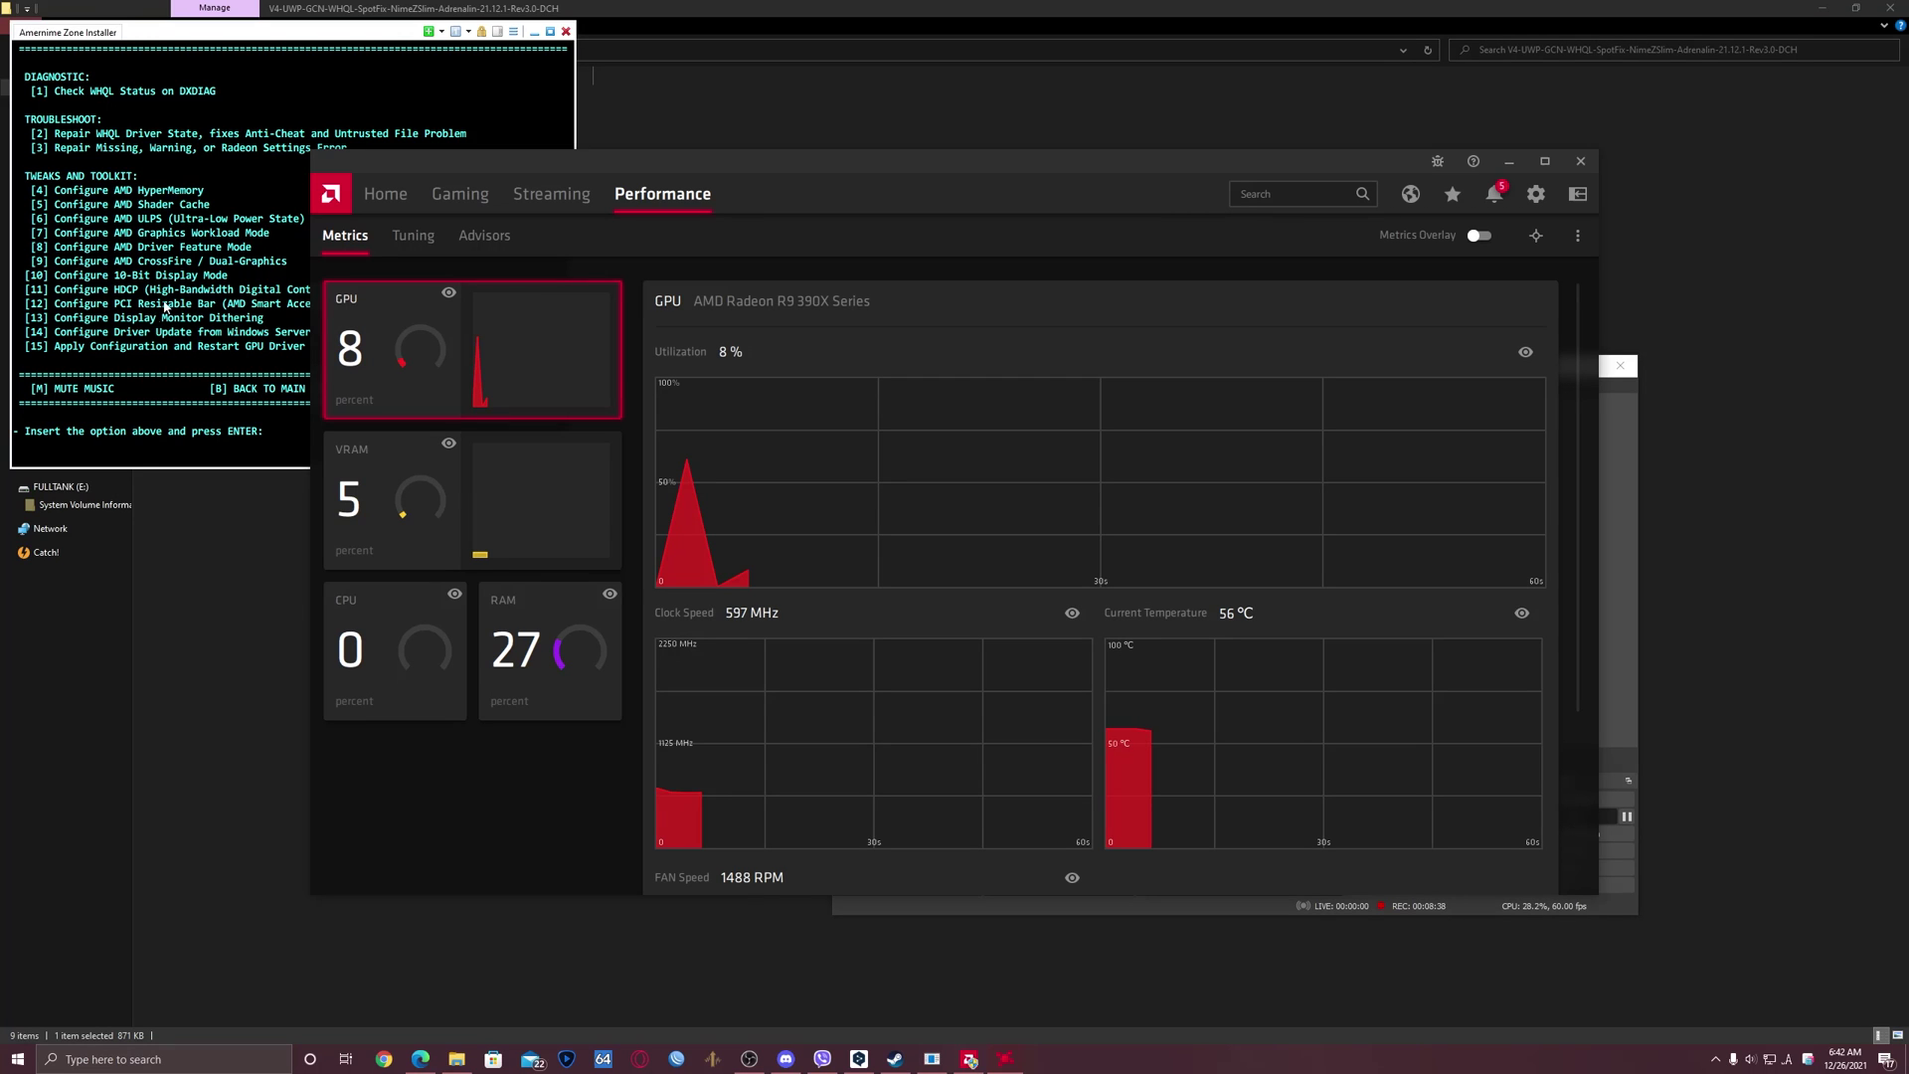
Step: Open the Performance Tuning page and accept the tuning EULA with I Accept
left_click(403, 236)
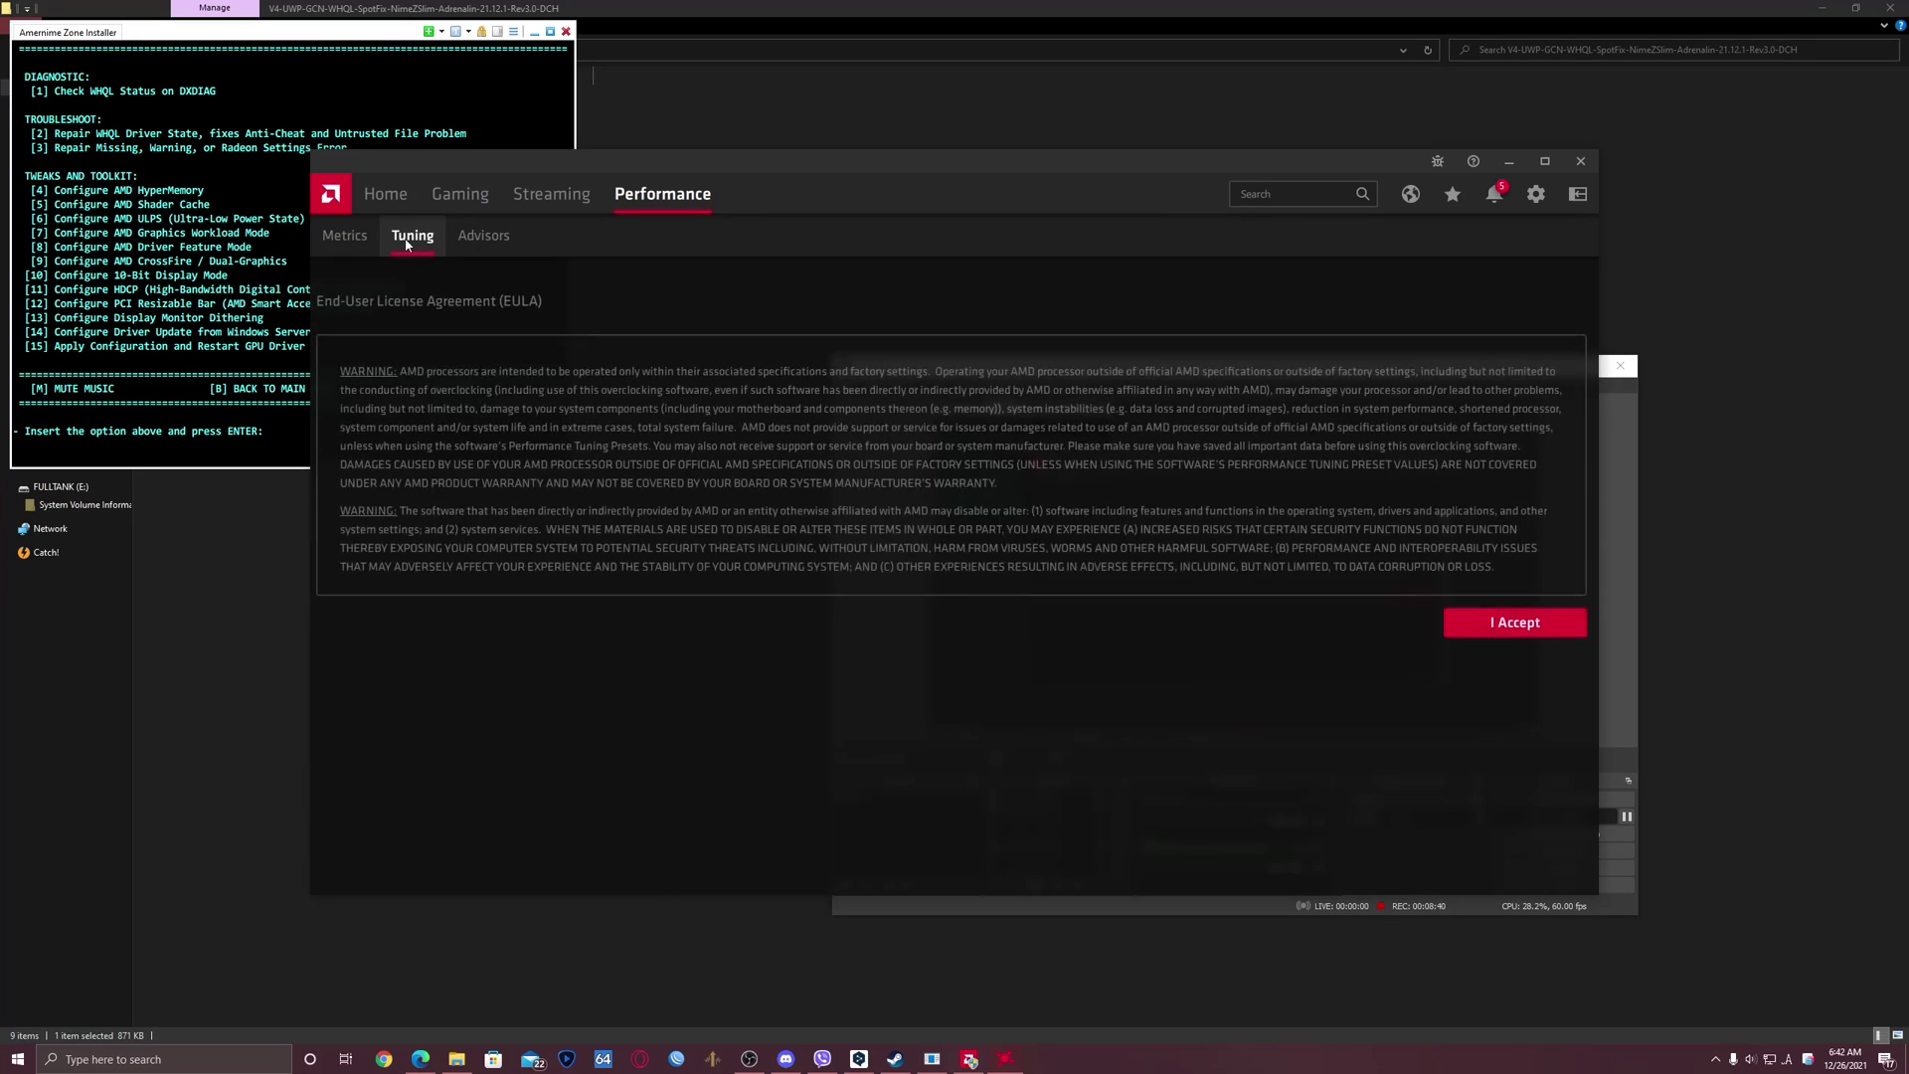
left_click(1516, 623)
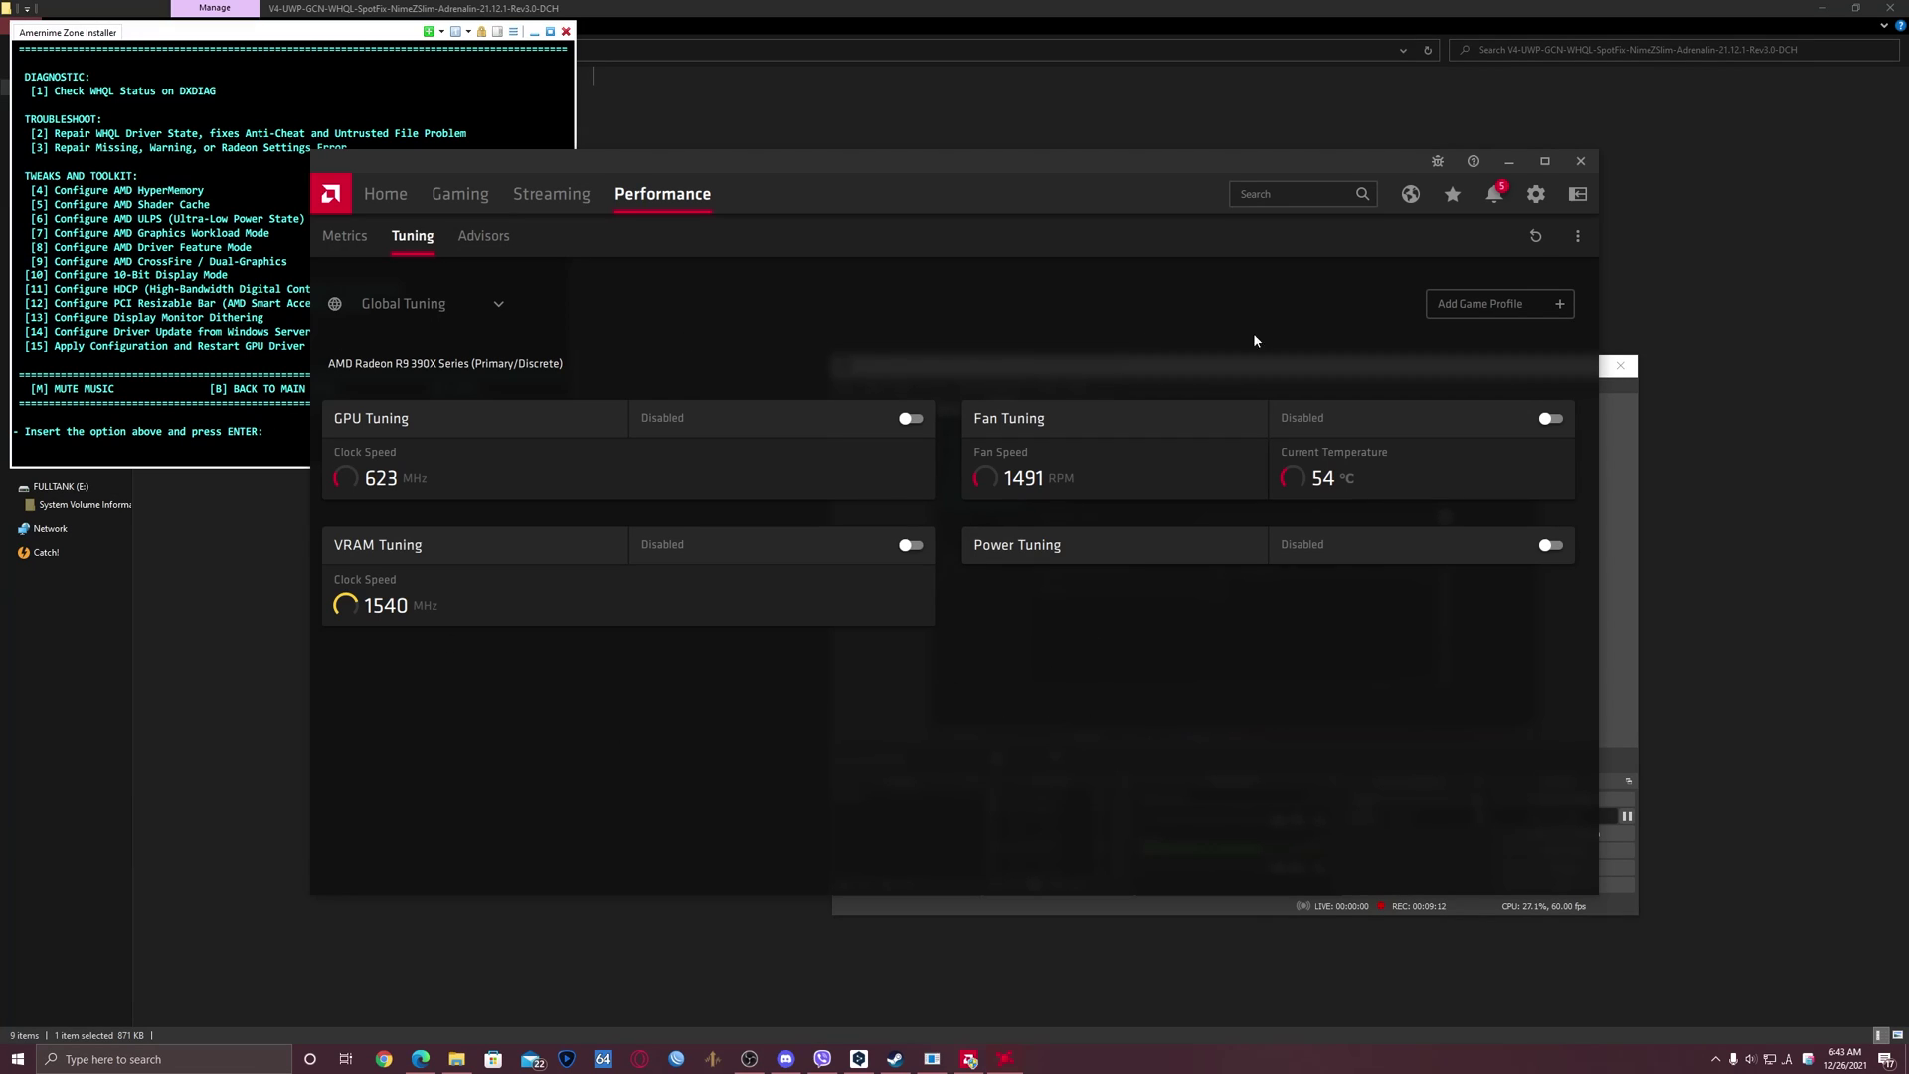
Step: Bring the Amernime Zone Installer console with its Diagnostic, Troubleshoot and Toolkit menu to the front
left_click(204, 320)
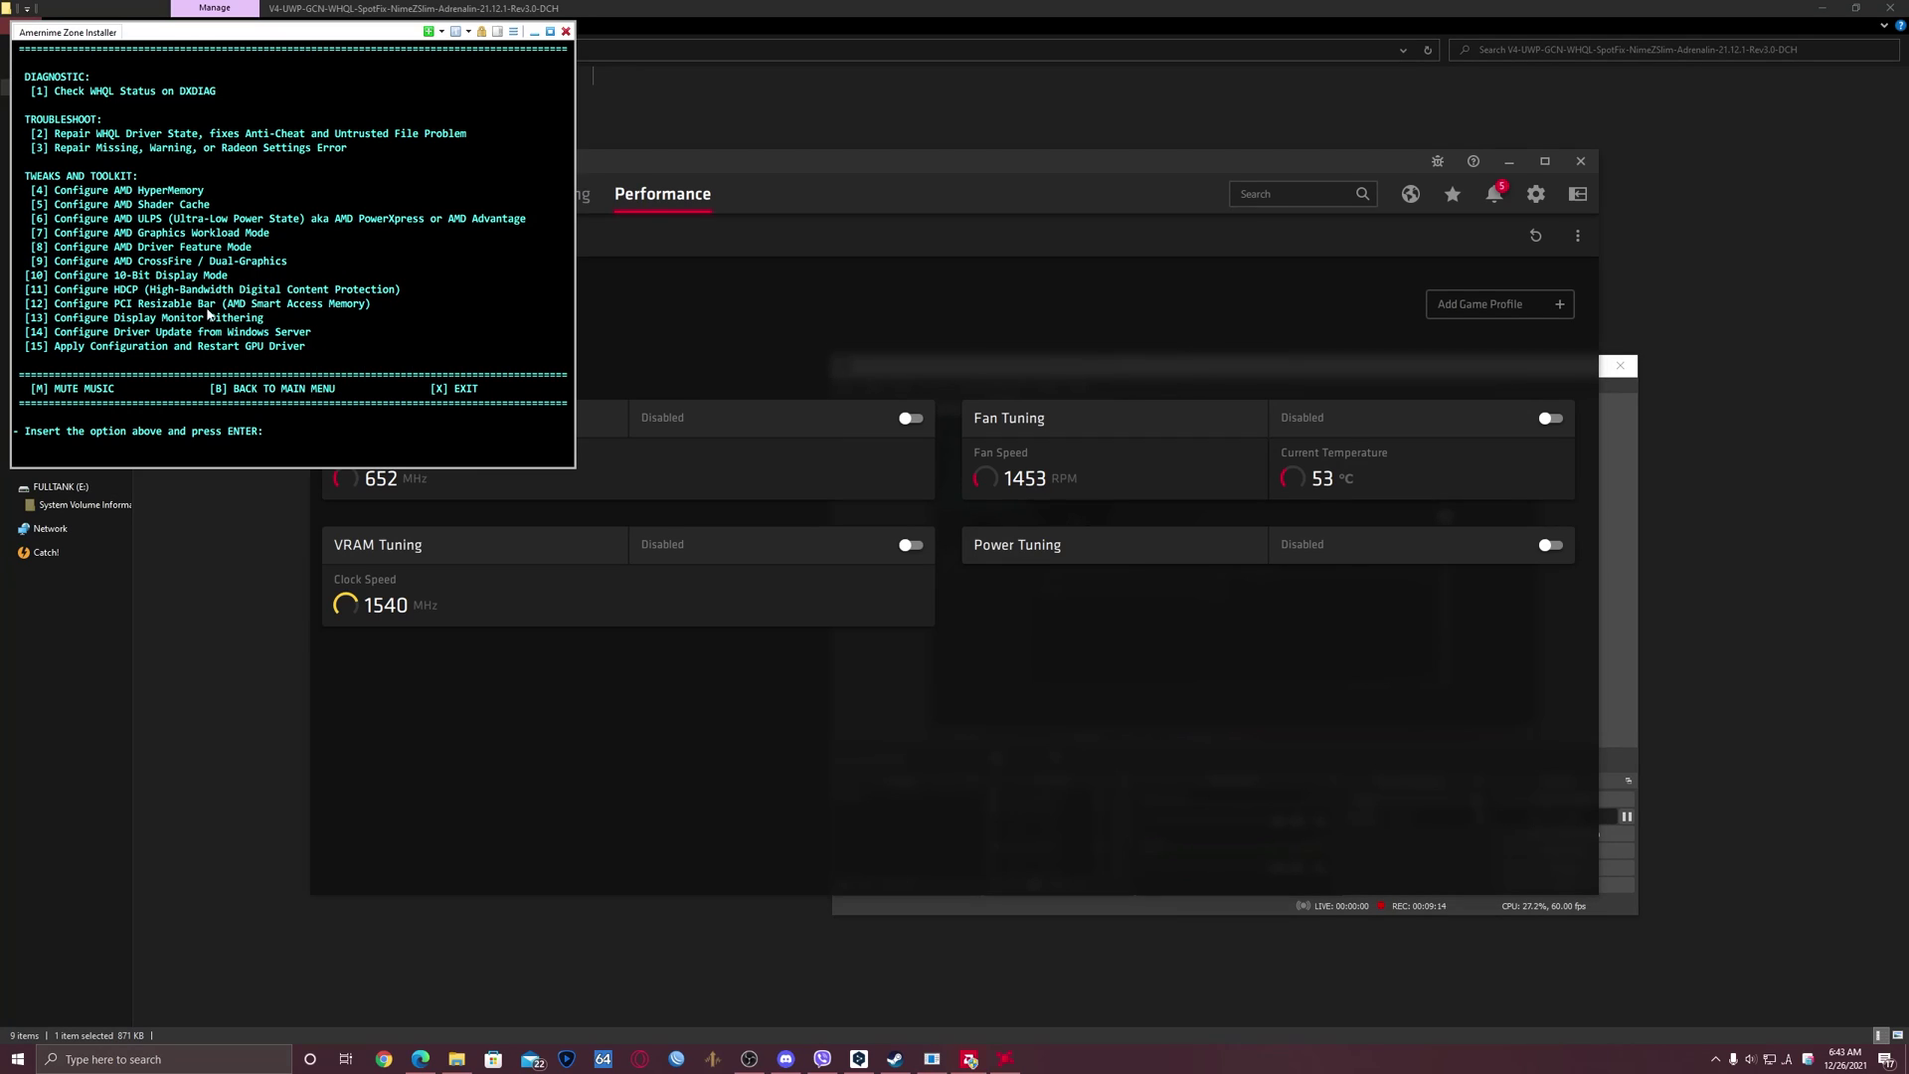